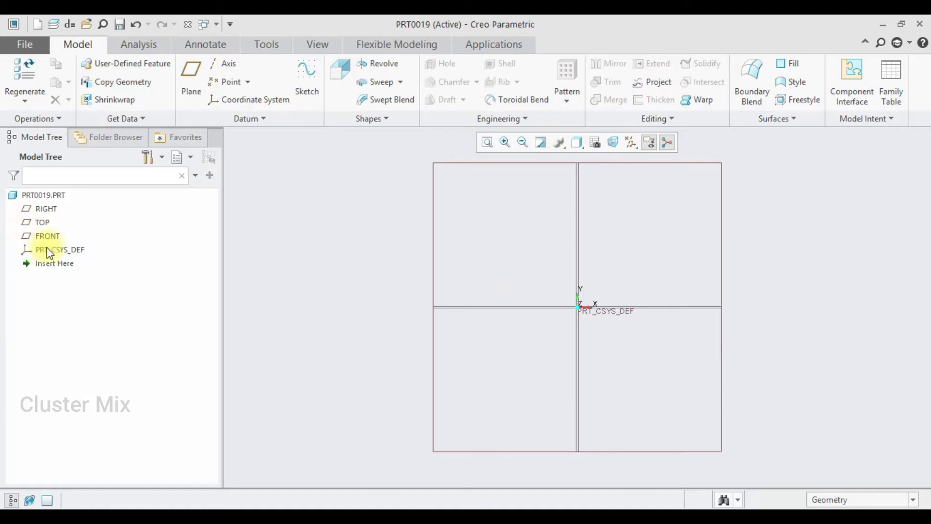
# Start a sketch on the FRONT plane and place a 3-sided triangle from the sketcher palette at the origin, about 109 per side
pyautogui.click(47, 236)
pyautogui.click(54, 170)
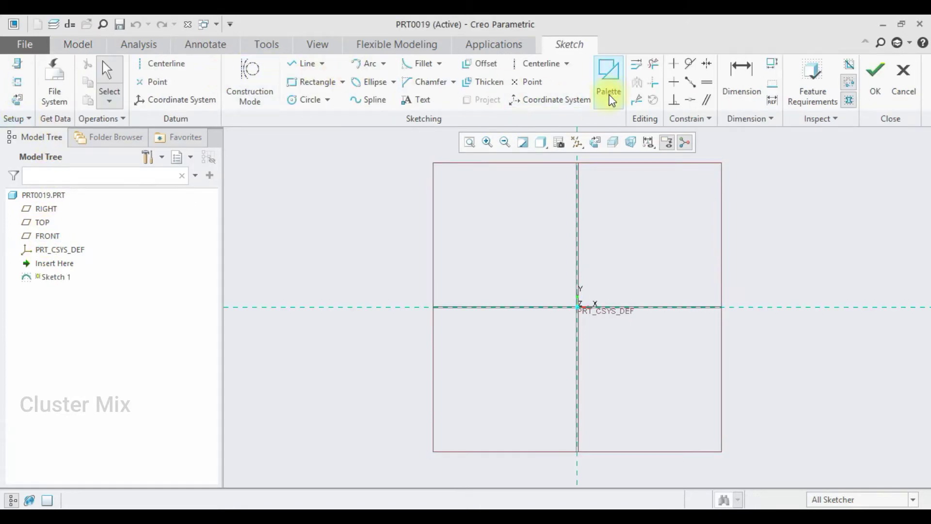
pyautogui.click(609, 80)
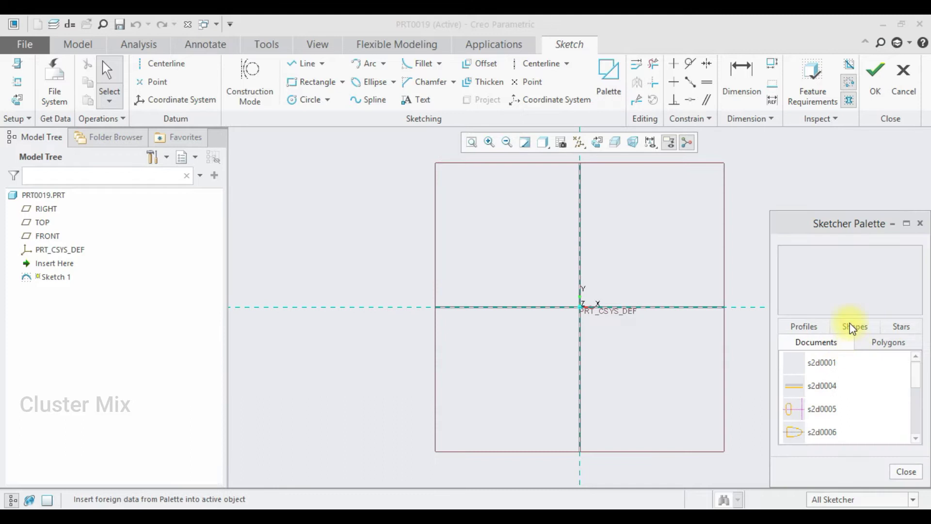
pyautogui.click(850, 325)
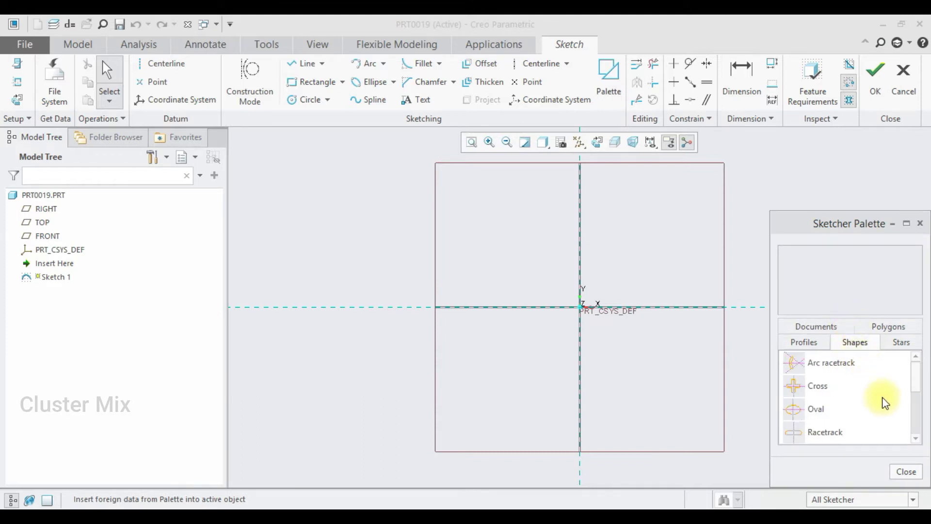
pyautogui.click(884, 326)
pyautogui.moveTo(809, 365)
pyautogui.mouseDown()
pyautogui.moveTo(679, 345)
pyautogui.moveTo(581, 307)
pyautogui.mouseUp()
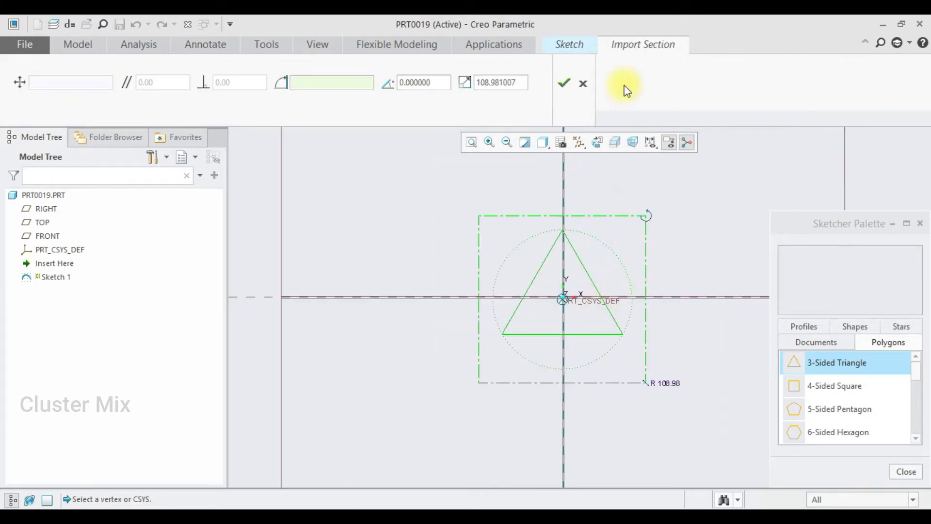
pyautogui.click(567, 84)
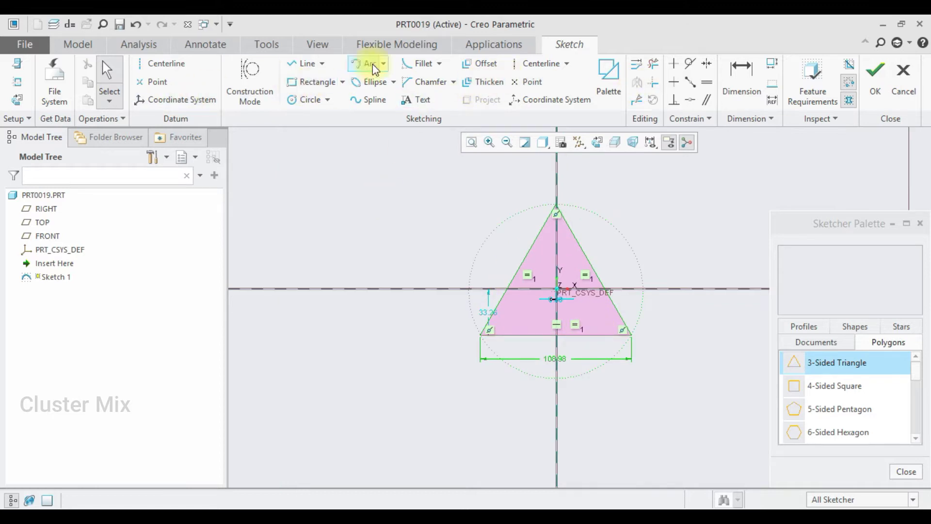
# Set the length of the triangle's base to 250
pyautogui.click(741, 73)
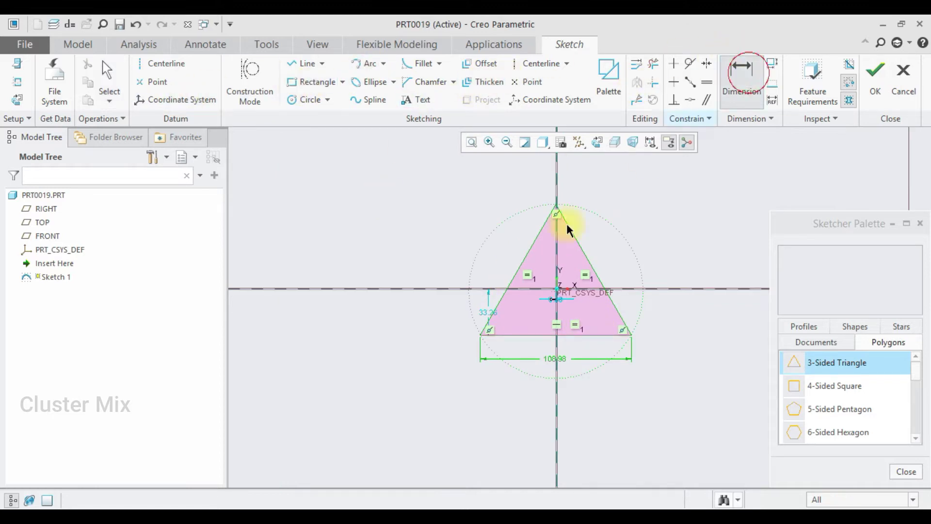
pyautogui.doubleClick(555, 359)
pyautogui.write('250')
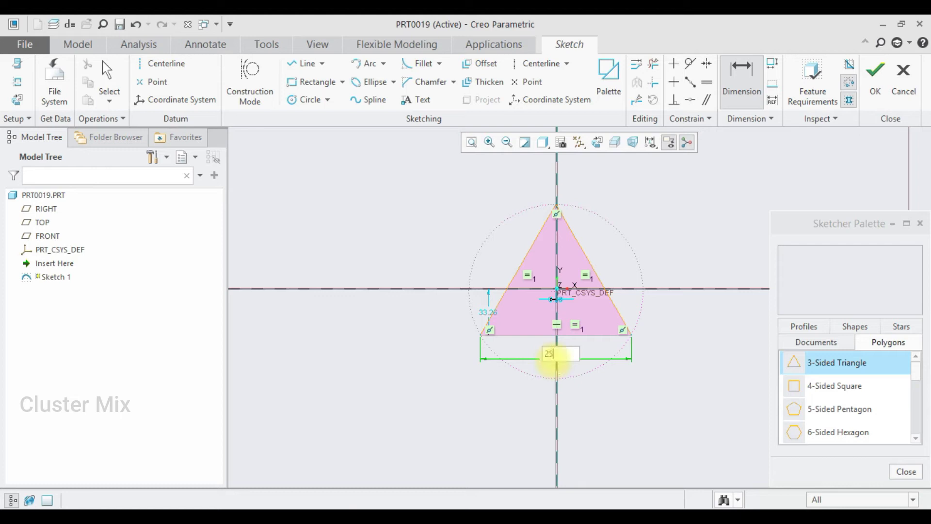
pyautogui.press('Return')
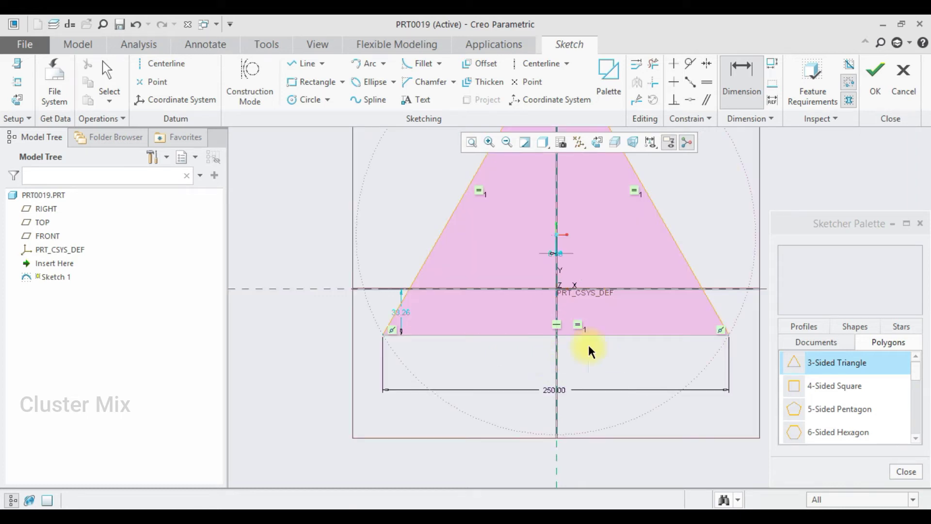
# Dimension the triangle's lower-left corner to the vertical reference line at 125 to centre the base
pyautogui.click(384, 335)
pyautogui.click(557, 374)
pyautogui.middleClick(438, 415)
pyautogui.write('1')
pyautogui.press('Return')
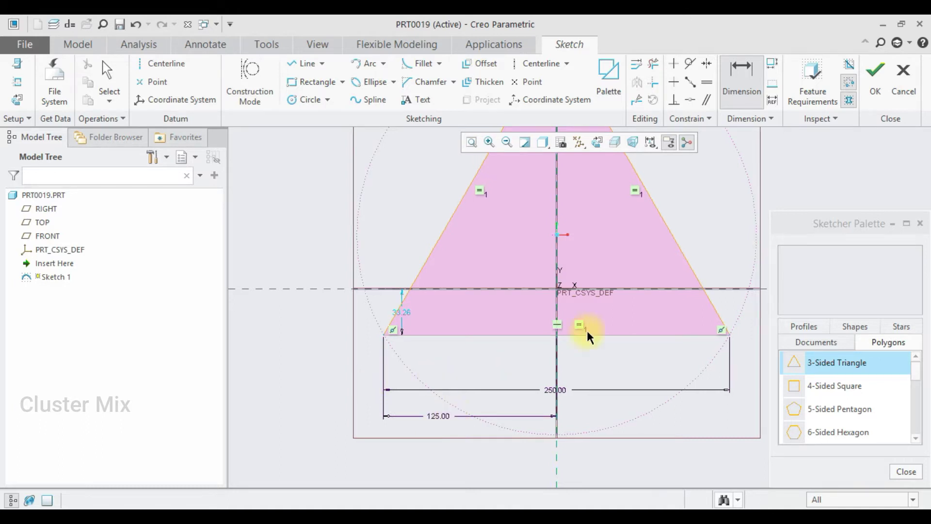
pyautogui.scroll(3, 628, 341)
pyautogui.scroll(-2, 628, 341)
pyautogui.middleClick(620, 422)
# Draw a horizontal line between the triangle's two slanted sides just below its apex
pyautogui.scroll(1, 621, 422)
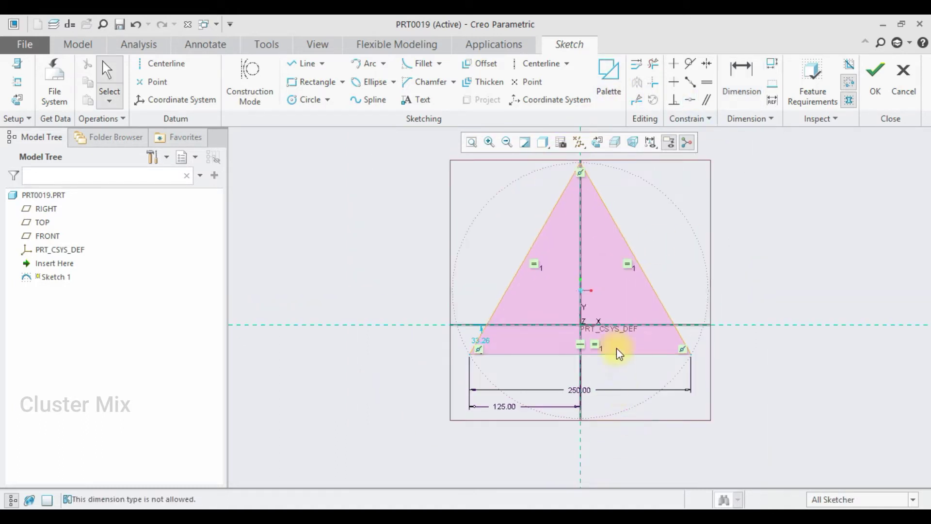
pyautogui.scroll(1, 615, 392)
pyautogui.scroll(-1, 606, 281)
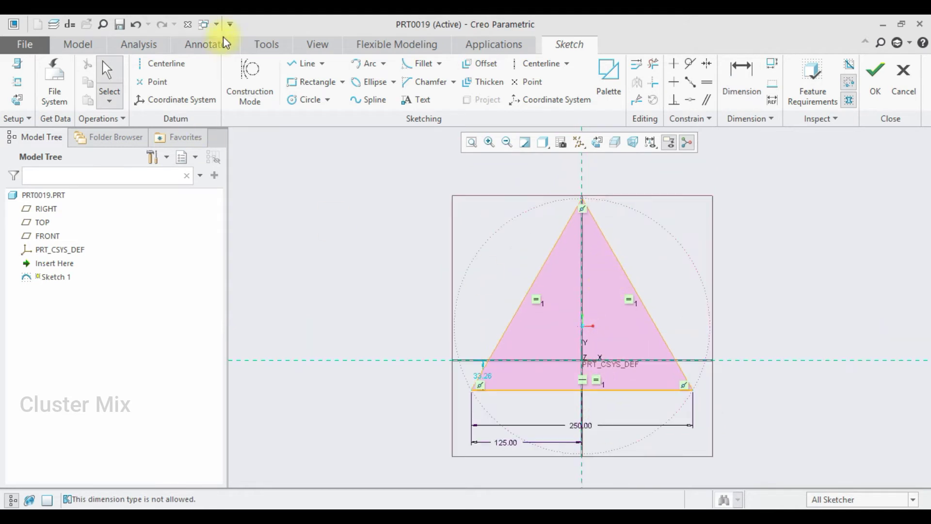
pyautogui.click(296, 68)
pyautogui.click(565, 229)
pyautogui.click(599, 229)
pyautogui.middleClick(603, 217)
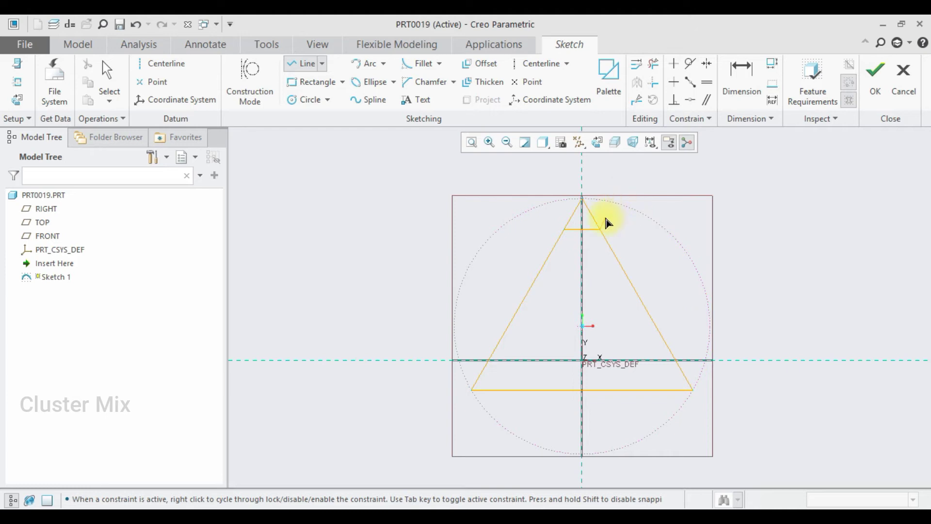
pyautogui.middleClick(599, 221)
# Set the short horizontal line's length to 40 and trim away the triangle's tip above it
pyautogui.scroll(-1, 582, 240)
pyautogui.scroll(-1, 582, 241)
pyautogui.doubleClick(569, 213)
pyautogui.write('40')
pyautogui.press('Return')
pyautogui.click(653, 63)
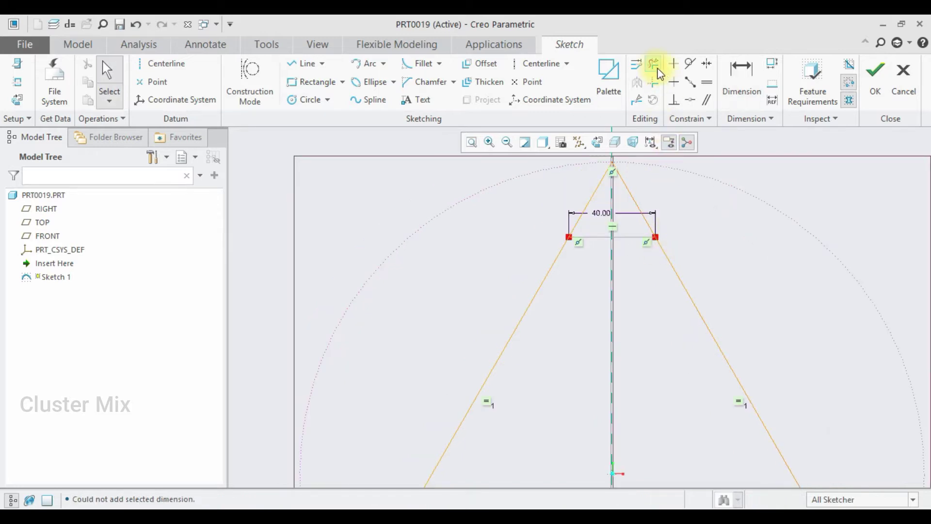
pyautogui.middleClick(592, 185)
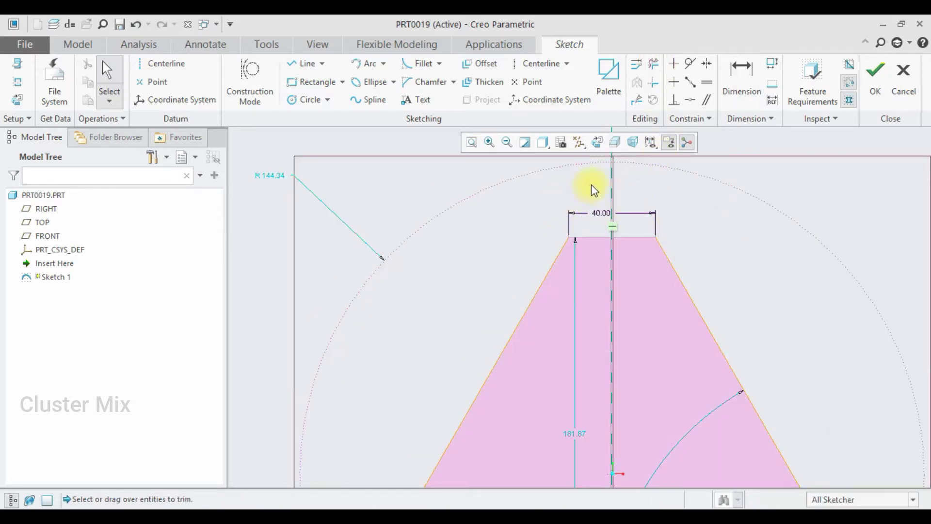
# Dimension the profile's height from its top edge to its base and set it to 300
pyautogui.scroll(3, 593, 210)
pyautogui.click(742, 80)
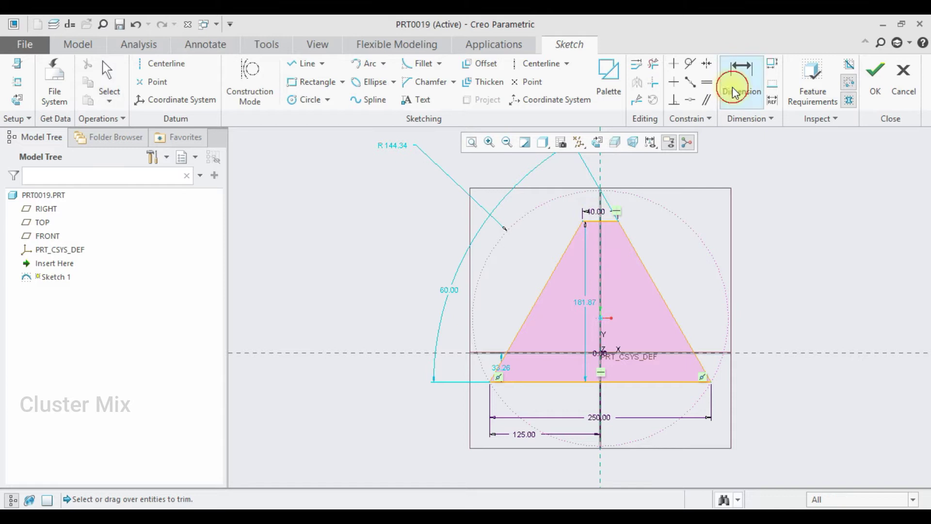
pyautogui.click(608, 222)
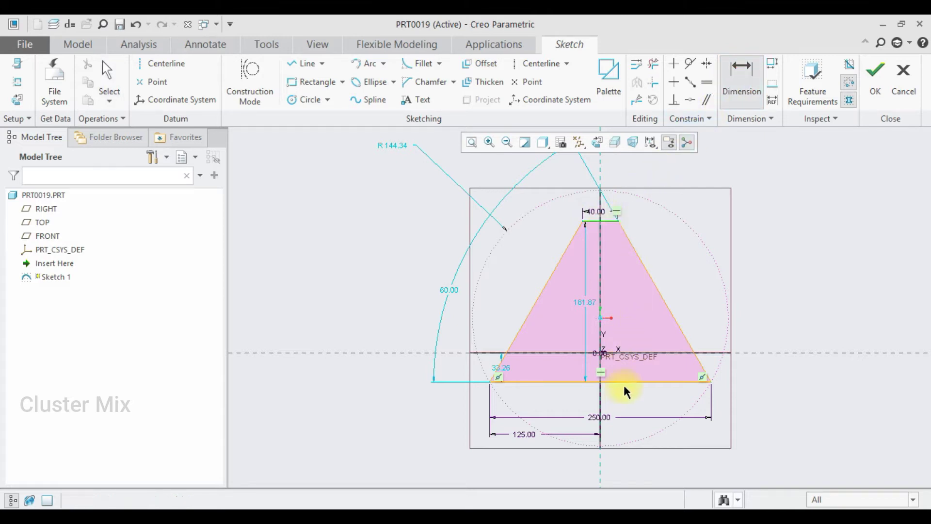
pyautogui.click(630, 382)
pyautogui.middleClick(721, 300)
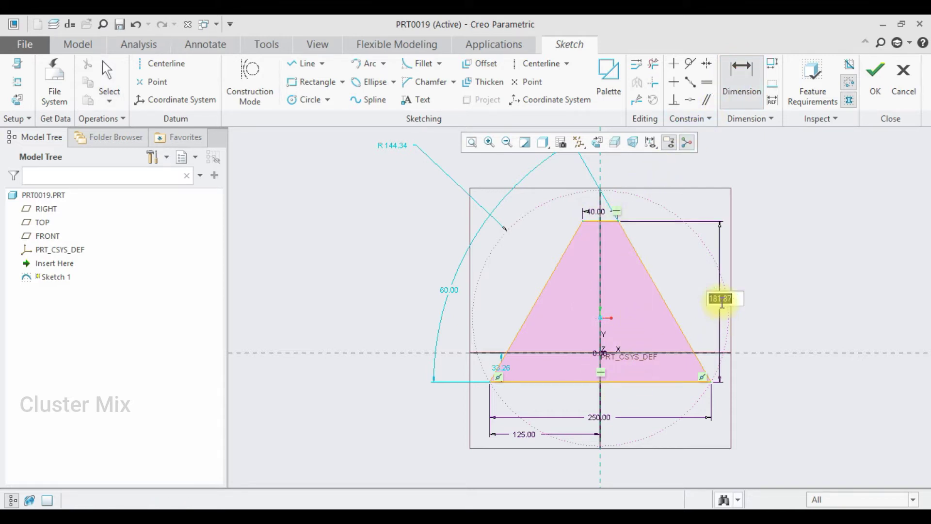
pyautogui.write('300')
pyautogui.press('Return')
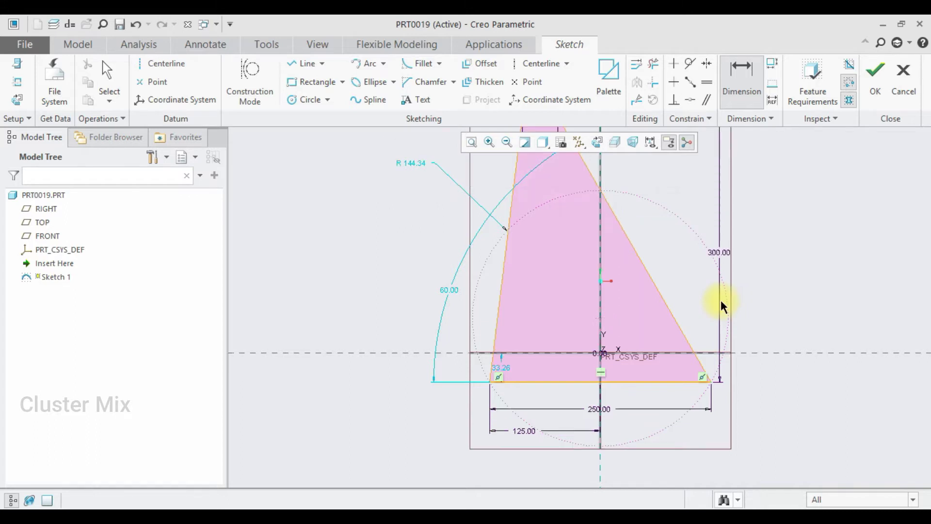
pyautogui.middleClick(720, 301)
# Dimension the left end of the top edge to the vertical reference line and set the distance to 20
pyautogui.scroll(-3, 665, 386)
pyautogui.scroll(5, 557, 237)
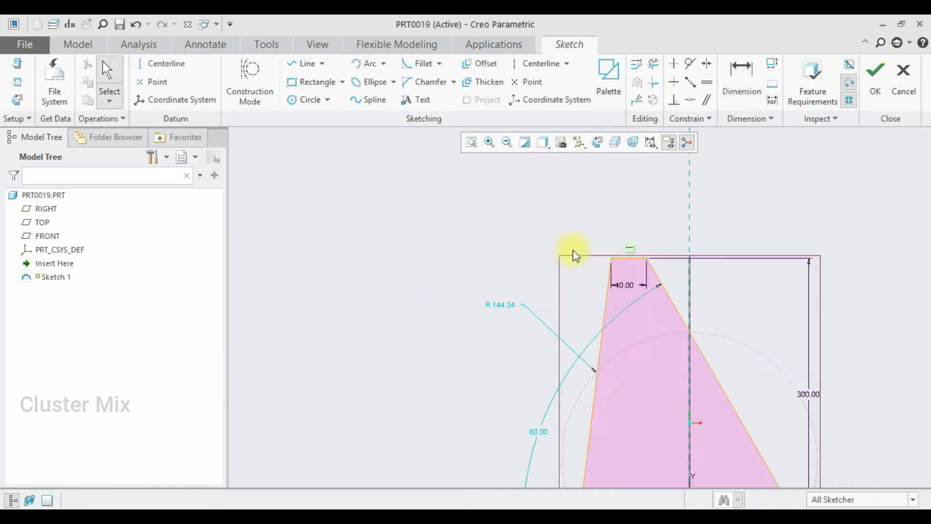
pyautogui.click(735, 75)
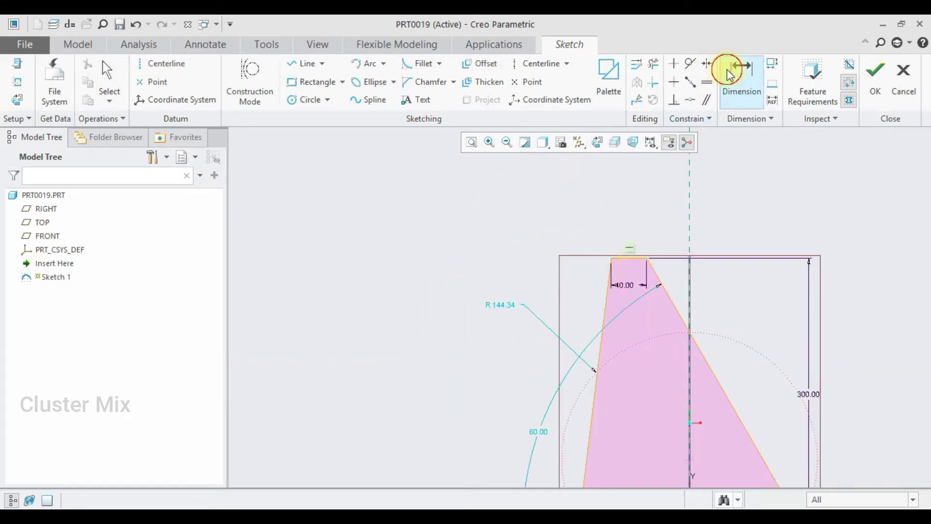
pyautogui.click(611, 258)
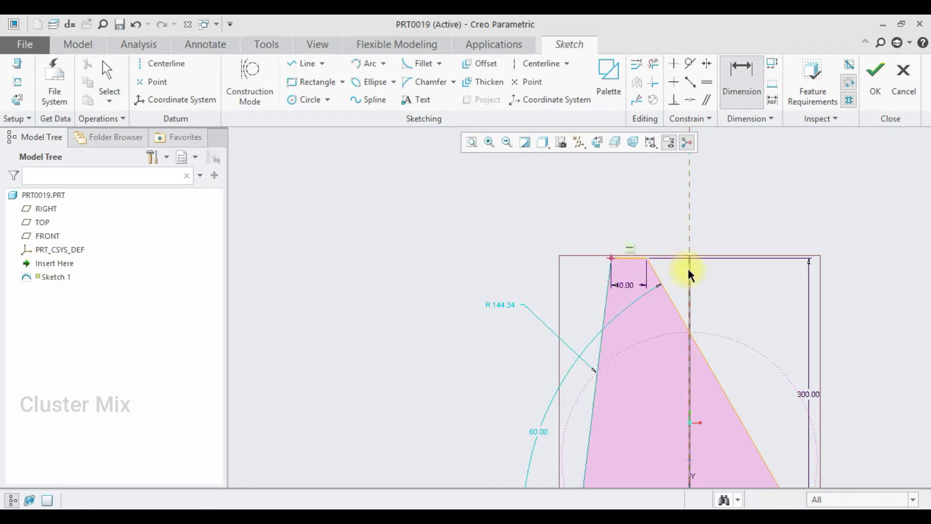
pyautogui.click(689, 262)
pyautogui.middleClick(643, 204)
pyautogui.write('20')
pyautogui.press('Return')
pyautogui.middleClick(615, 234)
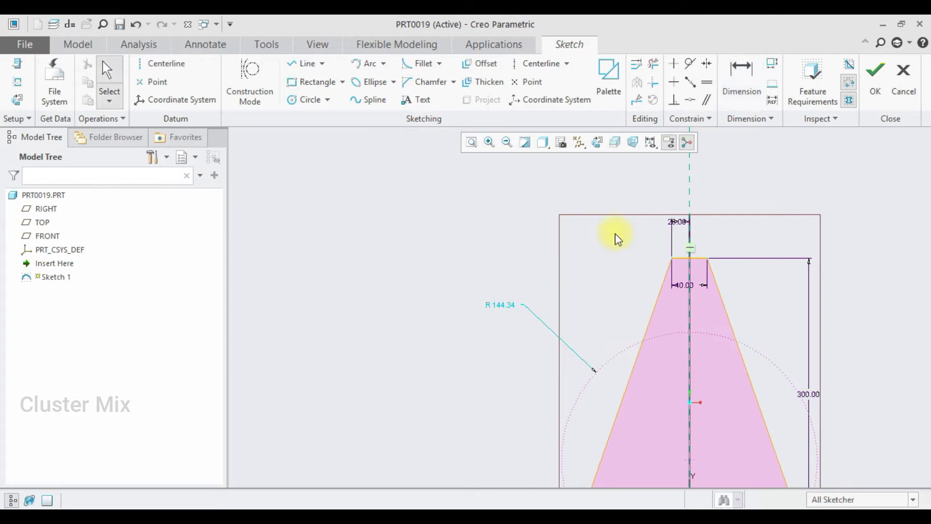
# Offset the whole trapezoid outline inward by 40 using the Loop option
pyautogui.scroll(-1, 712, 249)
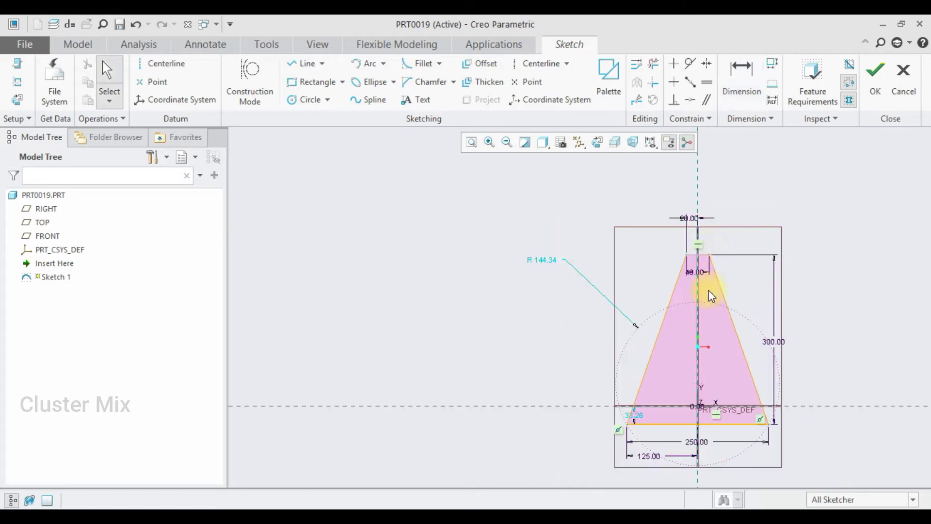
pyautogui.scroll(-1, 708, 291)
pyautogui.scroll(1, 720, 313)
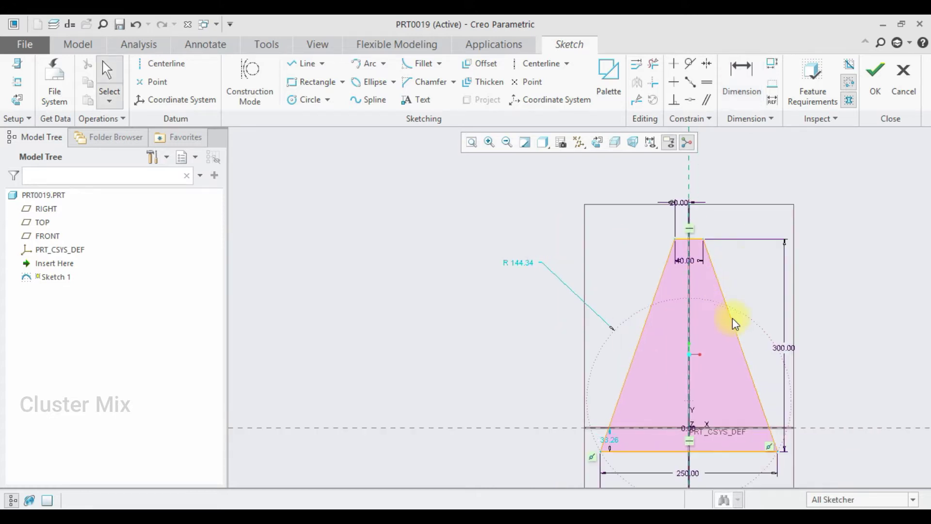
pyautogui.click(490, 69)
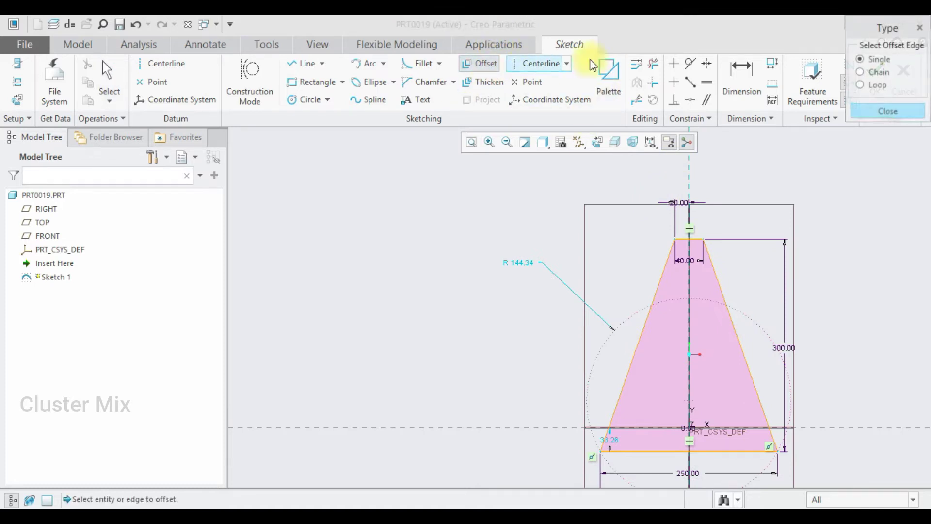
pyautogui.click(860, 86)
pyautogui.click(646, 321)
pyautogui.click(474, 152)
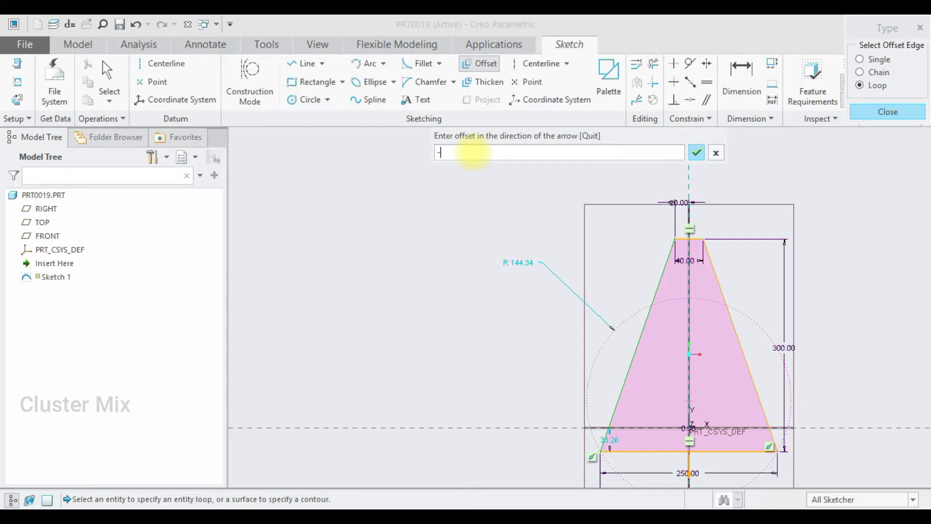
pyautogui.press('Return')
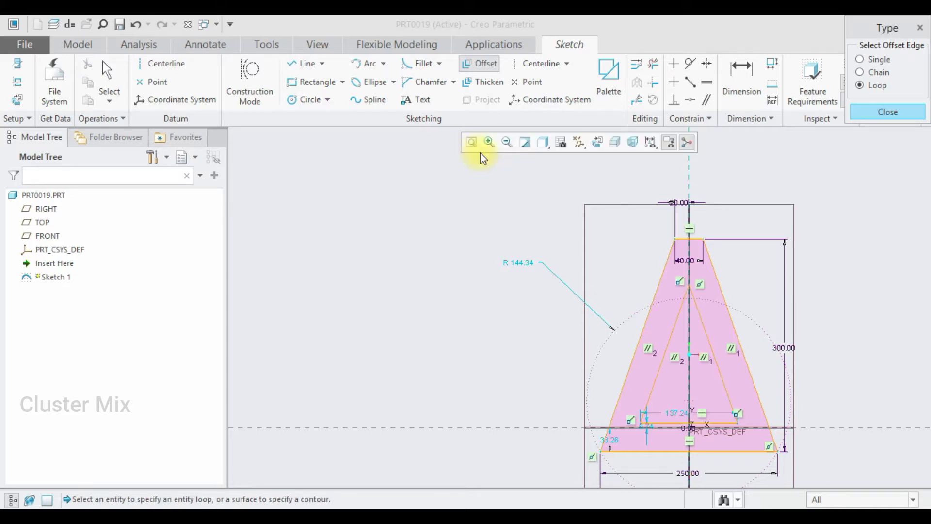
pyautogui.middleClick(733, 316)
# Trim away the horizontal bottom line of the inner offset triangle
pyautogui.scroll(1, 703, 312)
pyautogui.scroll(-1, 703, 312)
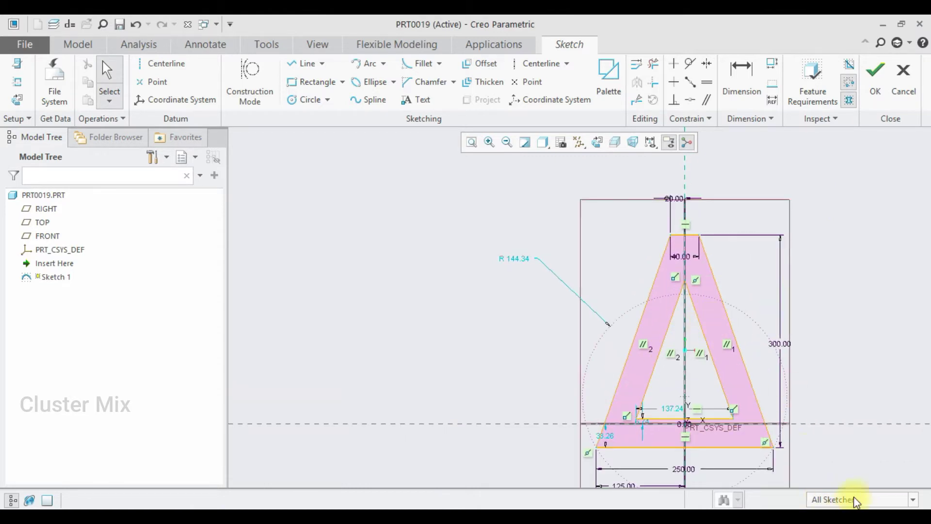
pyautogui.scroll(-2, 891, 445)
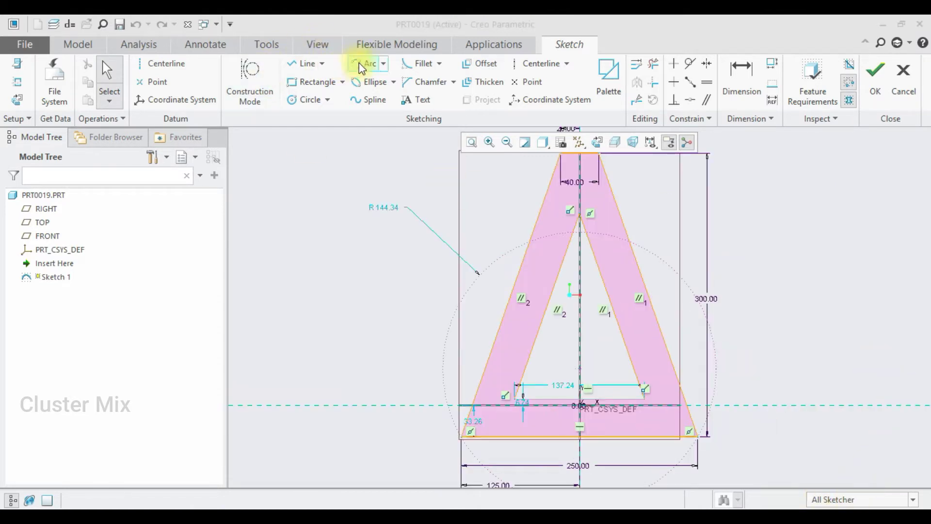
pyautogui.click(653, 63)
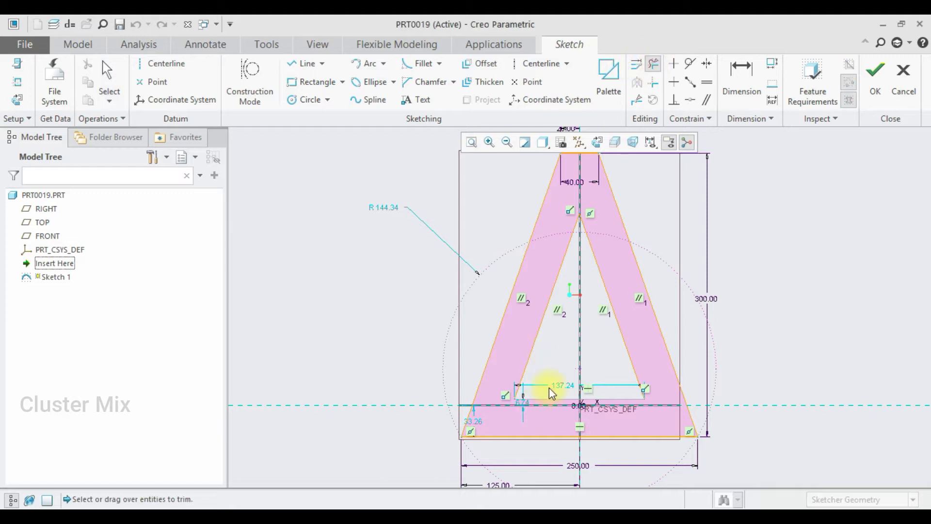
pyautogui.click(549, 388)
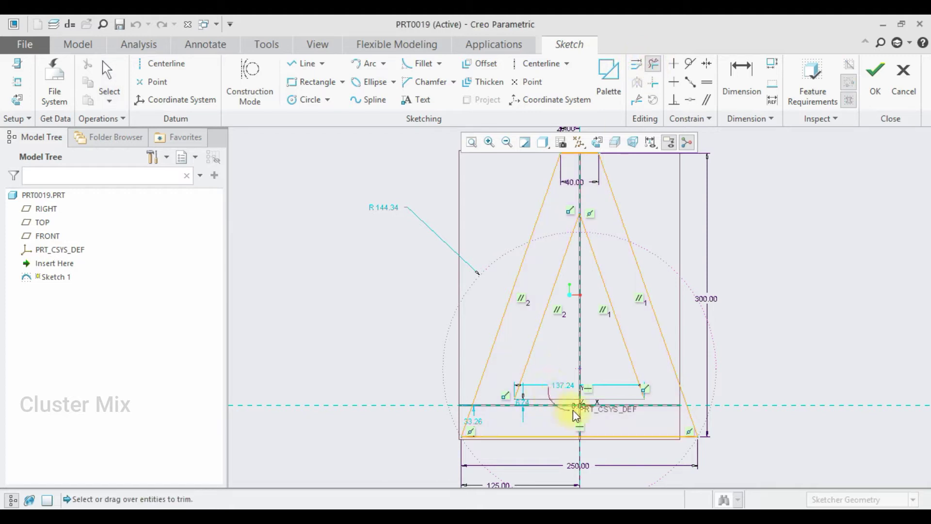
pyautogui.middleClick(523, 395)
# Draw a horizontal line about 86 long between the two inner slanted lines, roughly halfway up them
pyautogui.scroll(2, 520, 395)
pyautogui.scroll(-3, 520, 394)
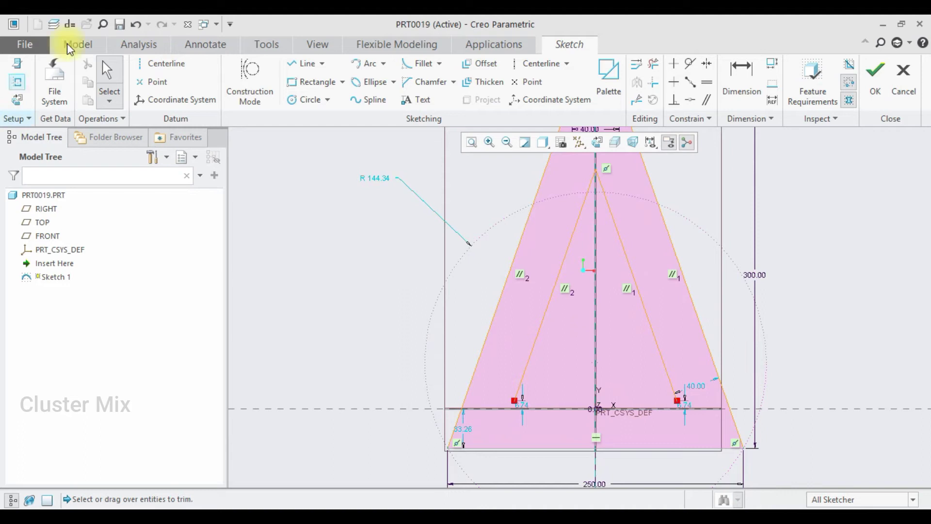
pyautogui.click(305, 63)
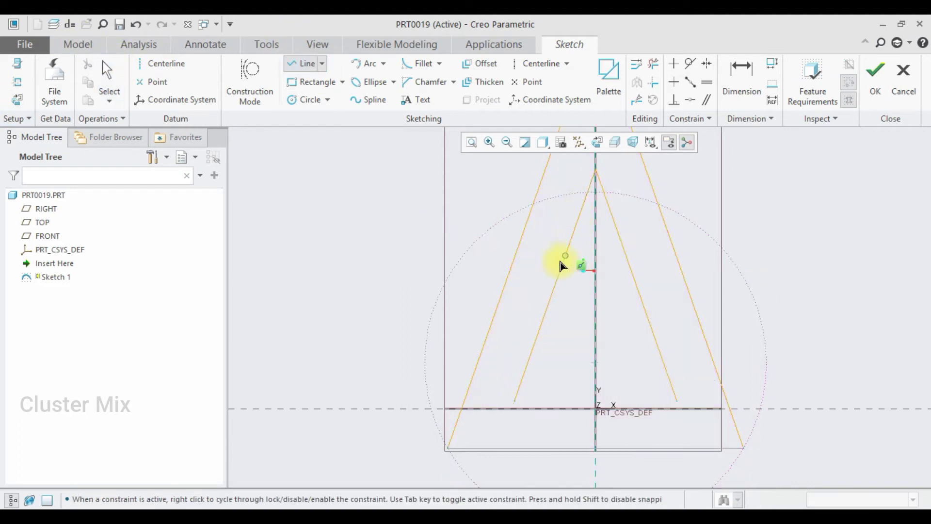
pyautogui.click(544, 314)
pyautogui.click(647, 315)
pyautogui.middleClick(672, 149)
# Dimension the height of the horizontal crossbar line above the base line and set it to 100
pyautogui.click(744, 82)
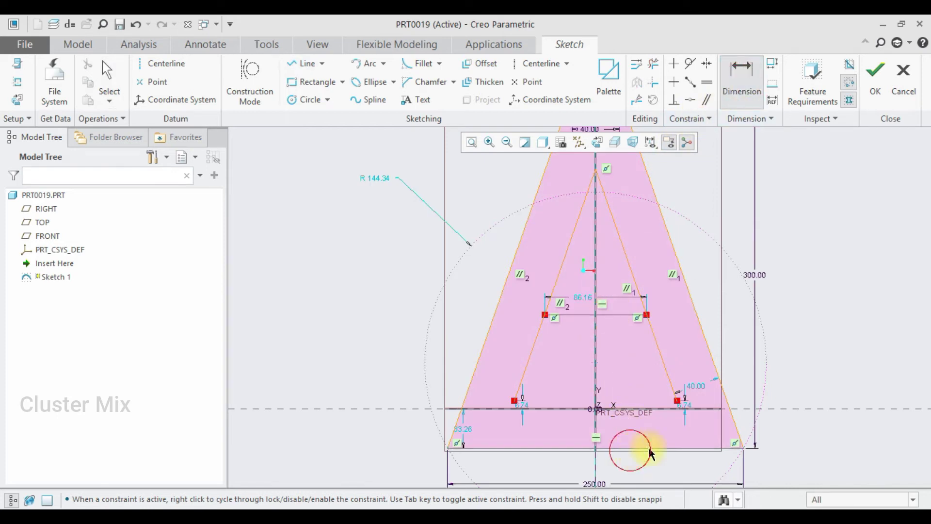
pyautogui.middleClick(790, 361)
pyautogui.write('100')
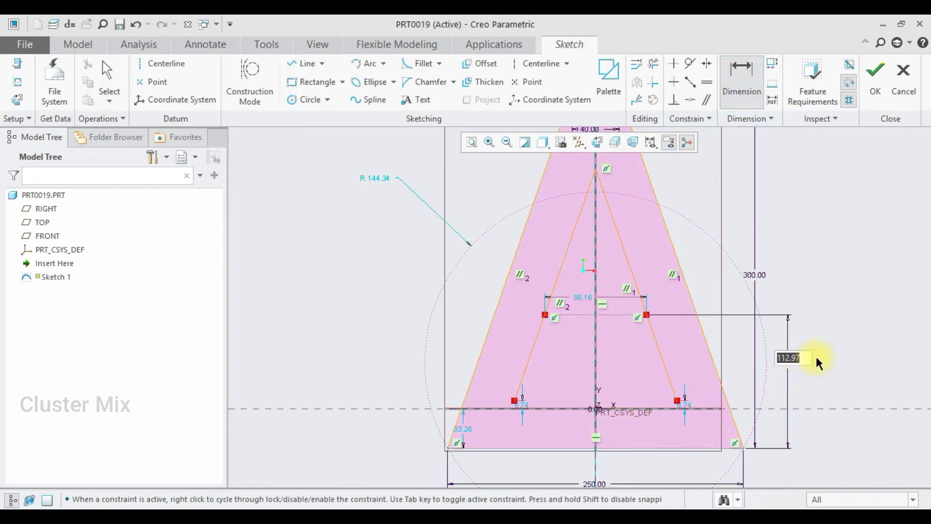
pyautogui.press('Return')
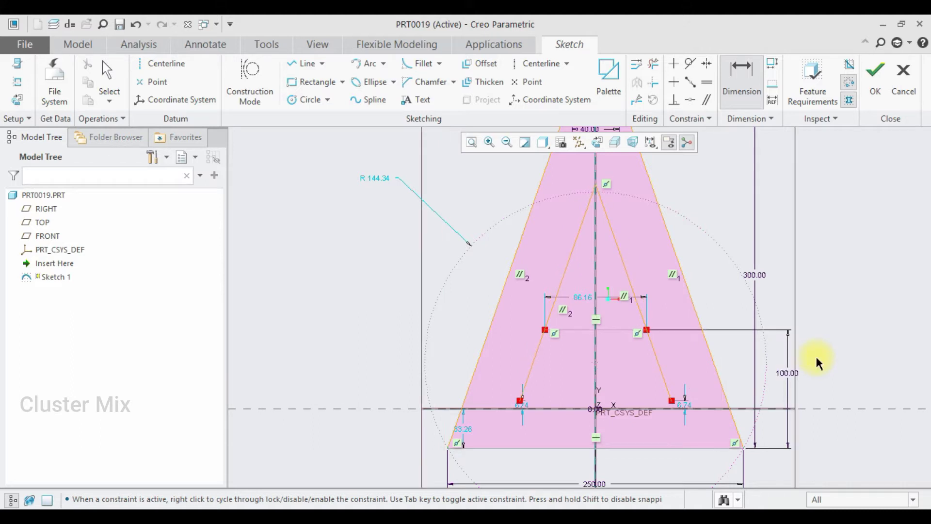
pyautogui.middleClick(817, 358)
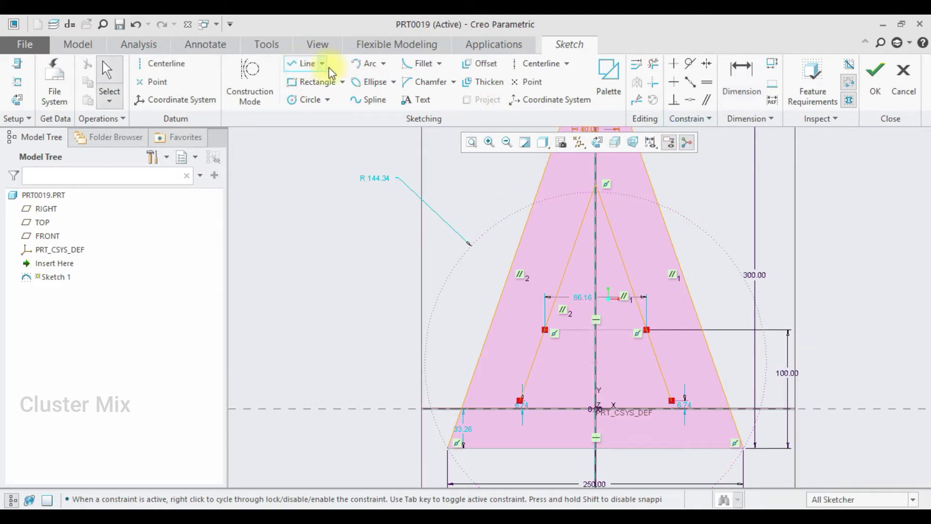
# Offset the crossbar line downward by 40 as a single edge
pyautogui.click(488, 64)
pyautogui.click(574, 329)
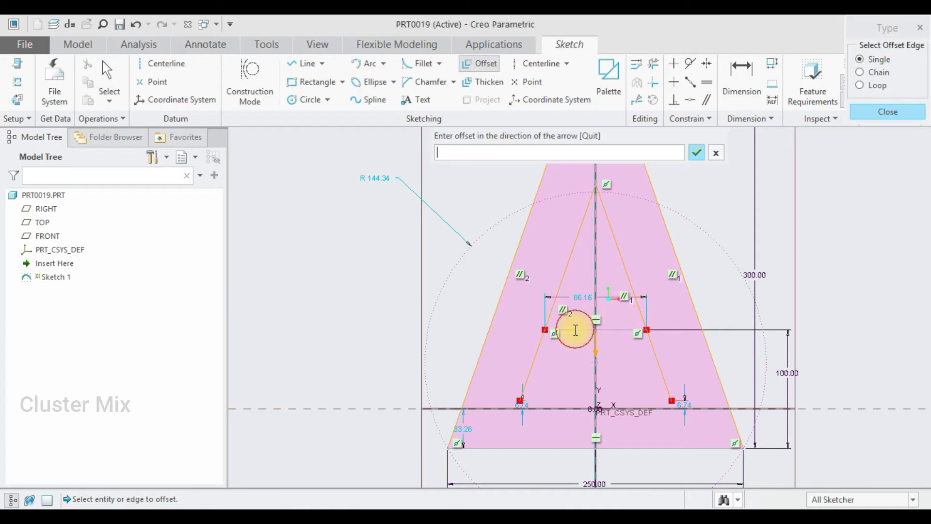
pyautogui.write('40')
pyautogui.press('Return')
pyautogui.click(470, 141)
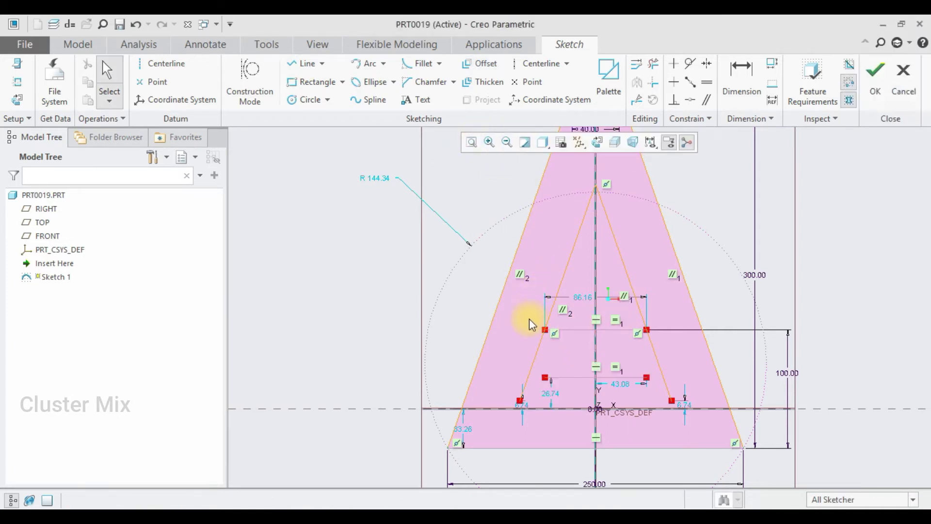
# Draw short horizontal lines extending both ends of the lower crossbar line to the inner slanted lines
pyautogui.click(270, 78)
pyautogui.click(296, 64)
pyautogui.scroll(3, 552, 381)
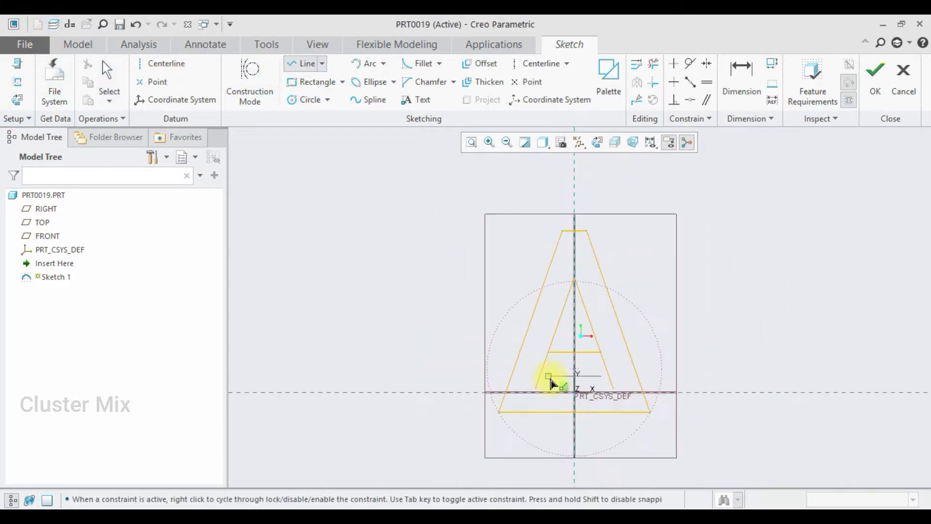
pyautogui.scroll(-5, 544, 374)
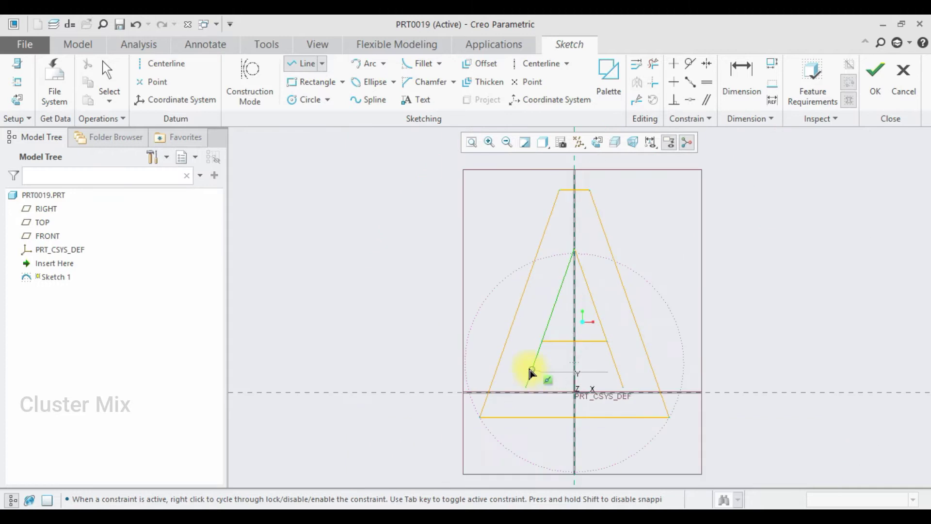
pyautogui.scroll(5, 528, 381)
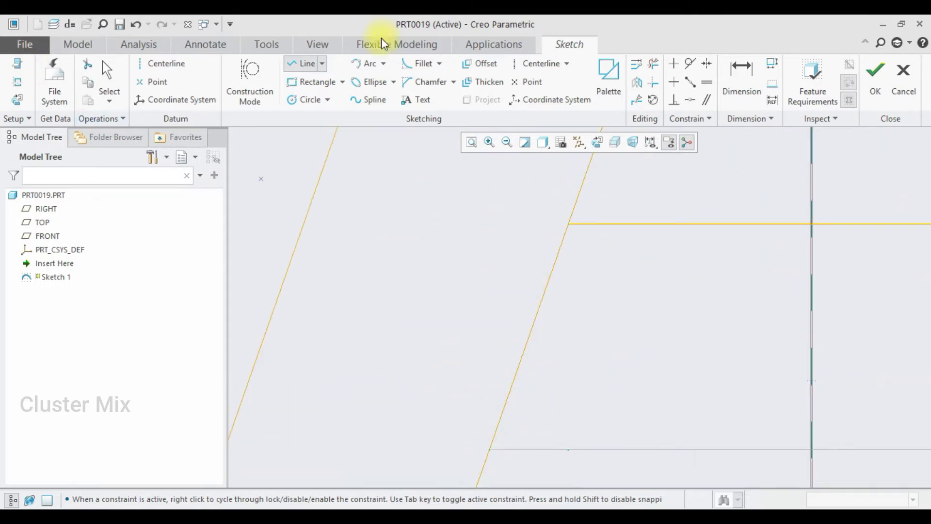
pyautogui.scroll(-2, 790, 381)
pyautogui.scroll(2, 606, 311)
pyautogui.click(601, 301)
pyautogui.click(644, 300)
pyautogui.middleClick(694, 278)
pyautogui.middleClick(664, 237)
# Draw lines continuing both inner slanted lines from their lower ends down to the base line
pyautogui.click(291, 63)
pyautogui.click(287, 360)
pyautogui.scroll(-5, 272, 391)
pyautogui.scroll(-2, 278, 429)
pyautogui.scroll(-5, 269, 447)
pyautogui.scroll(8, 270, 446)
pyautogui.scroll(2, 270, 445)
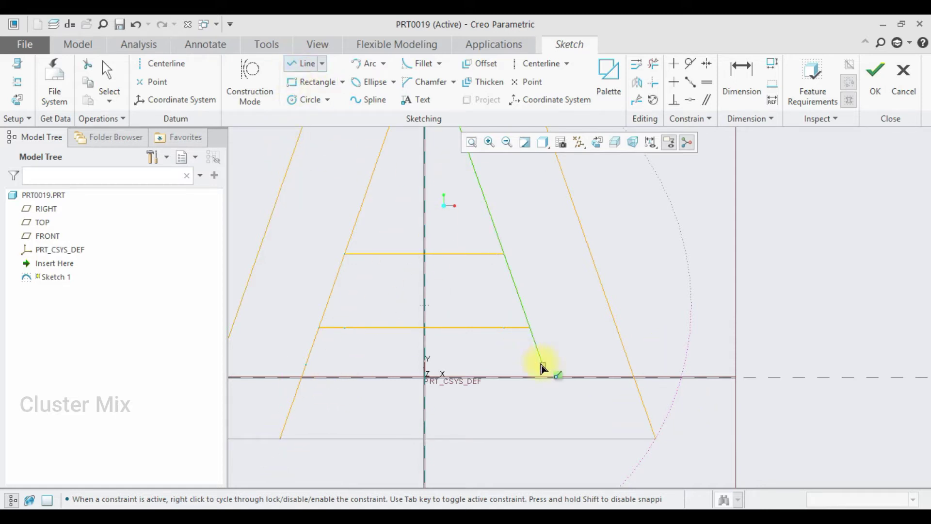
pyautogui.click(570, 440)
pyautogui.middleClick(577, 290)
pyautogui.middleClick(576, 288)
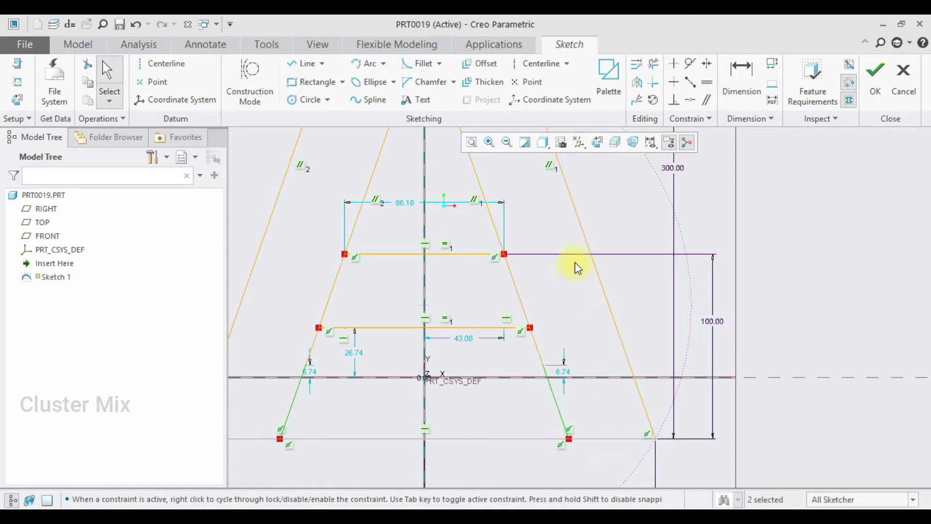
# Trim away the base line between the inner legs and the inner leg segments between the two crossbar lines, and finish the sketch
pyautogui.click(657, 64)
pyautogui.moveTo(370, 393); pyautogui.dragTo(287, 501)
pyautogui.moveTo(473, 394); pyautogui.dragTo(493, 490)
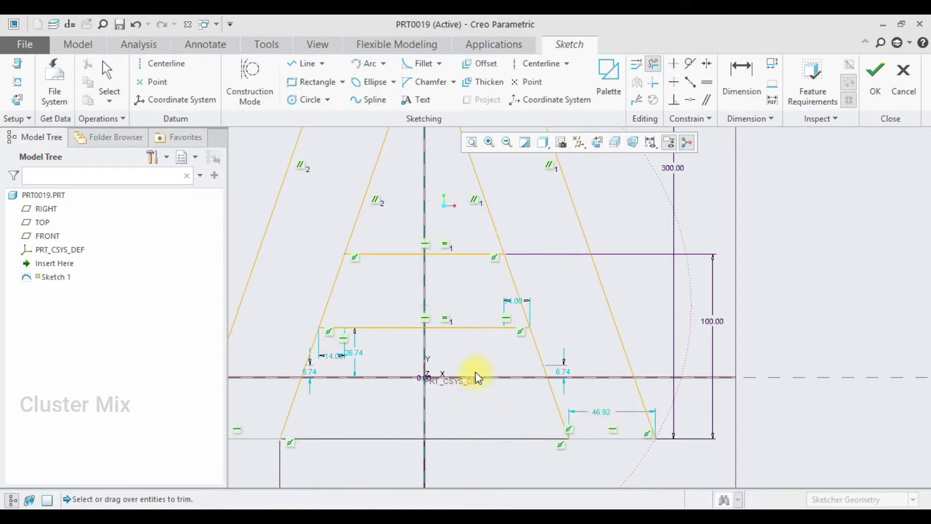
pyautogui.moveTo(359, 283); pyautogui.dragTo(285, 304)
pyautogui.moveTo(513, 277)
pyautogui.mouseDown()
pyautogui.moveTo(556, 267)
pyautogui.moveTo(490, 300)
pyautogui.mouseUp()
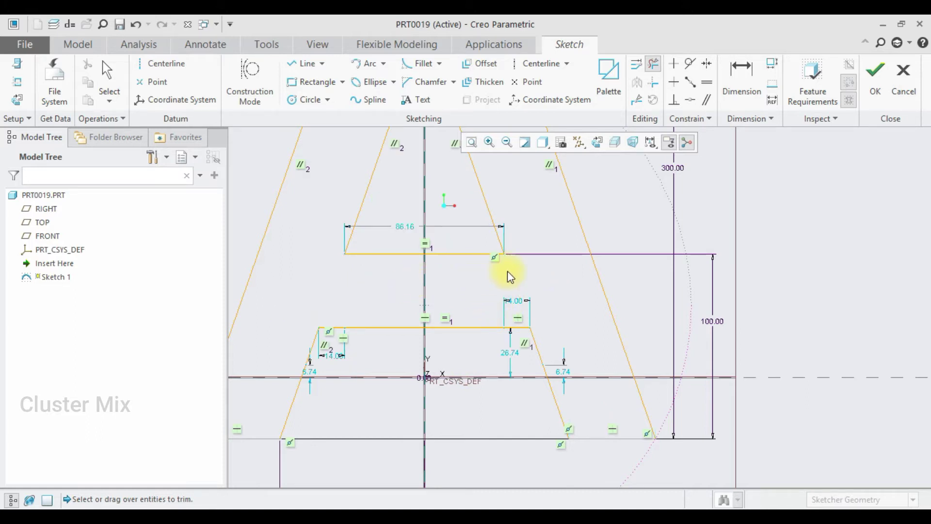
pyautogui.middleClick(506, 275)
pyautogui.scroll(-5, 505, 322)
pyautogui.scroll(3, 471, 331)
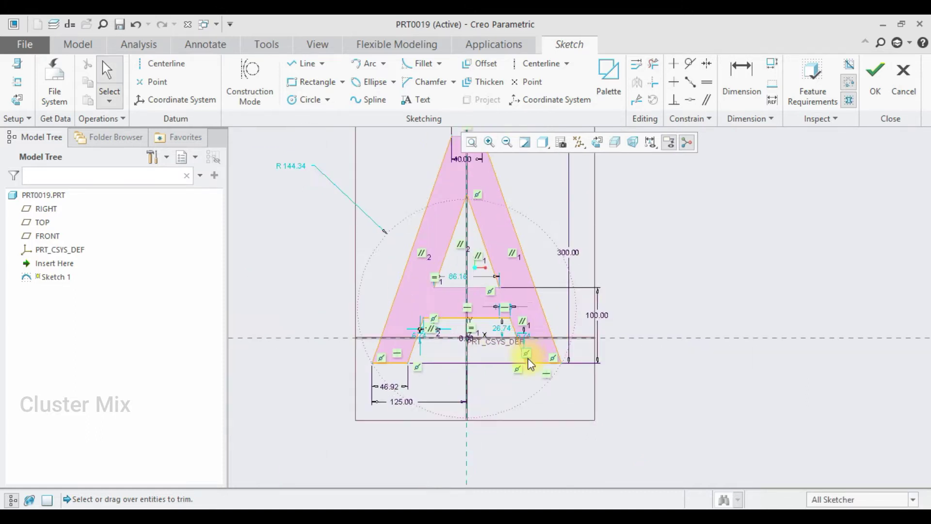
pyautogui.scroll(-4, 517, 361)
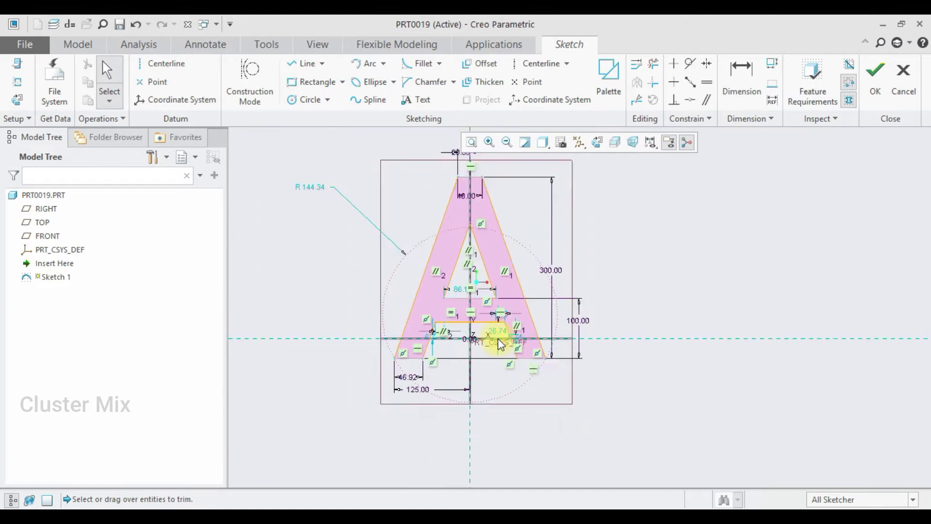
pyautogui.scroll(1, 499, 341)
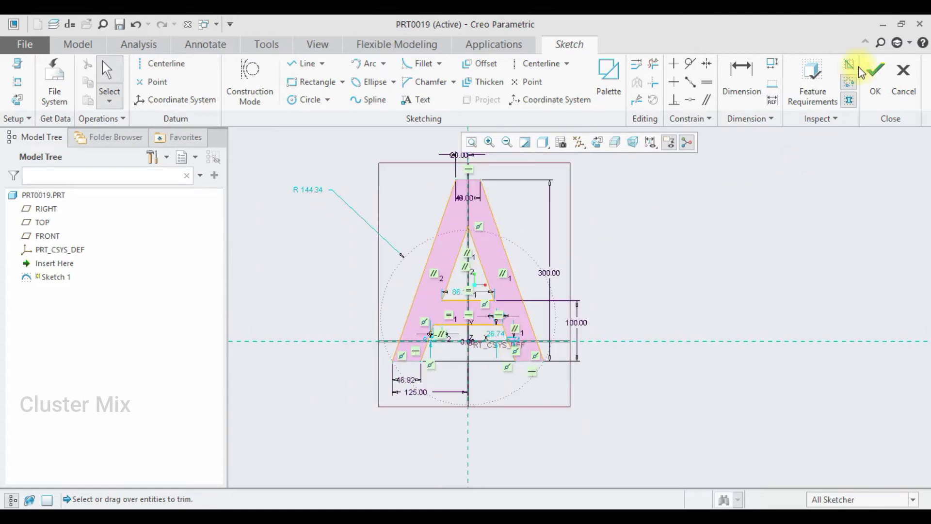
pyautogui.click(876, 78)
# Extrude the A-shaped sketch to a depth of 20
pyautogui.click(332, 83)
pyautogui.moveTo(634, 258); pyautogui.dragTo(544, 310, button='middle')
pyautogui.click(112, 81)
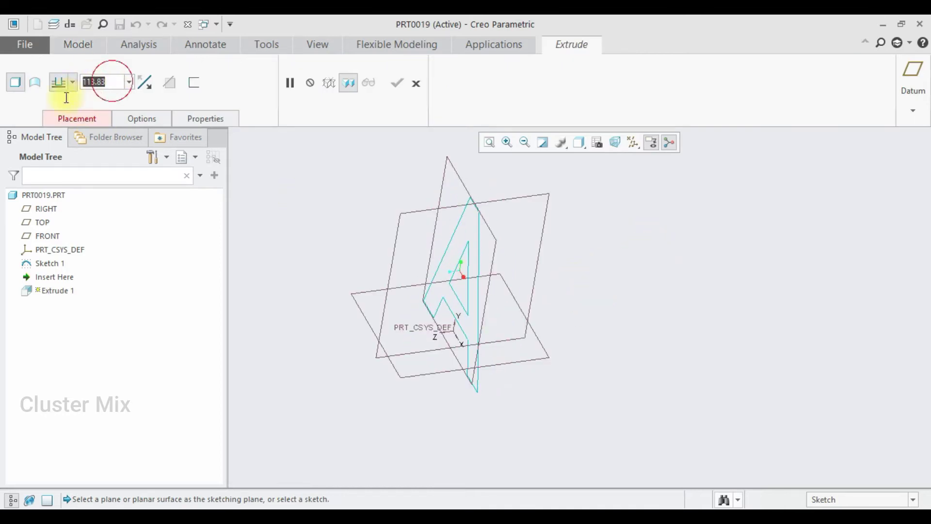
pyautogui.write('20')
pyautogui.press('Return')
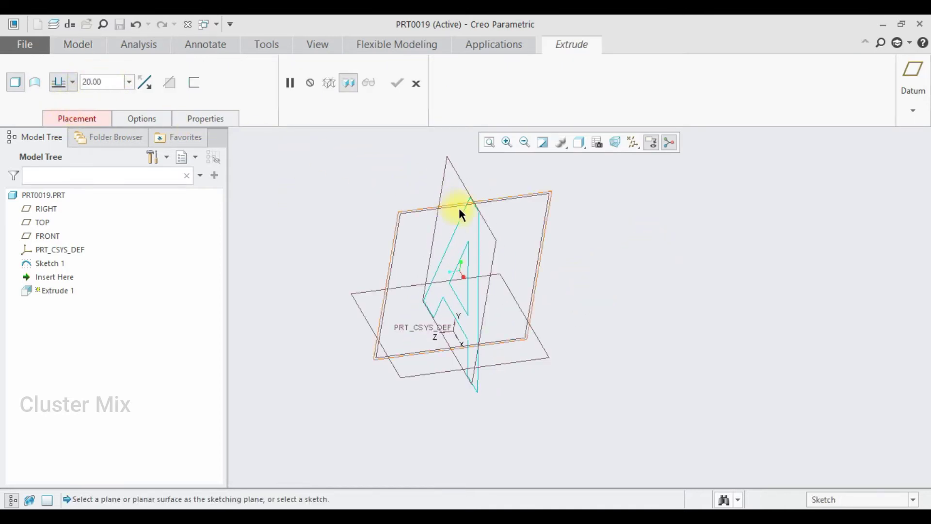
pyautogui.click(478, 234)
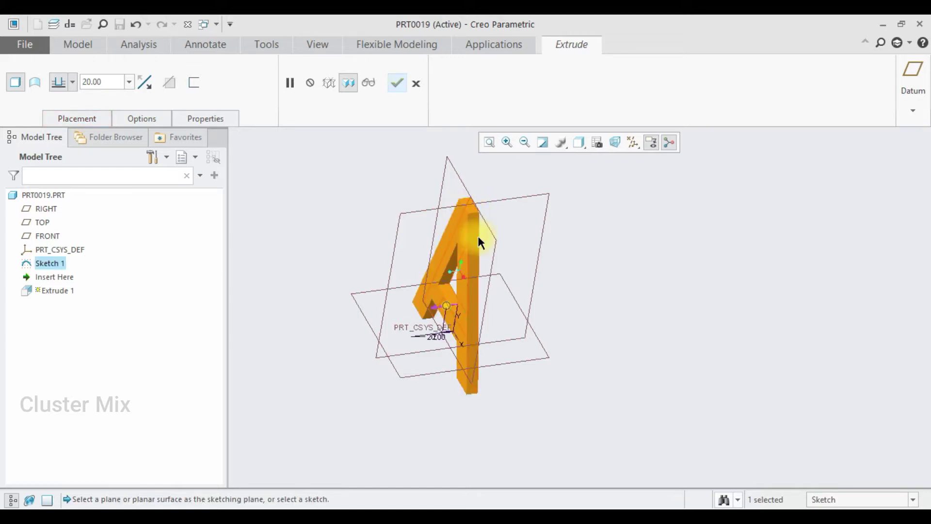
pyautogui.click(396, 83)
# Create a datum plane offset 90 from the back face of the extruded A
pyautogui.moveTo(500, 233); pyautogui.dragTo(476, 268, button='middle')
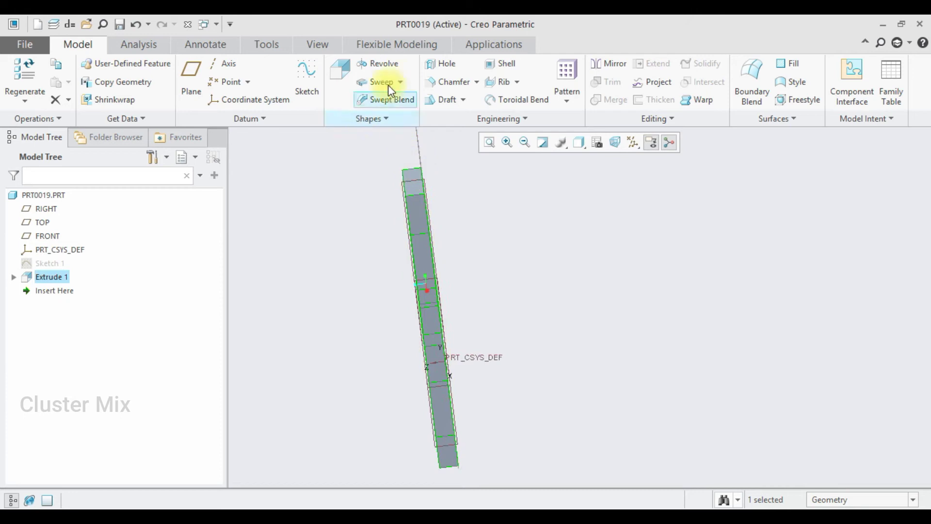
pyautogui.click(192, 77)
pyautogui.moveTo(472, 195); pyautogui.dragTo(442, 218, button='middle')
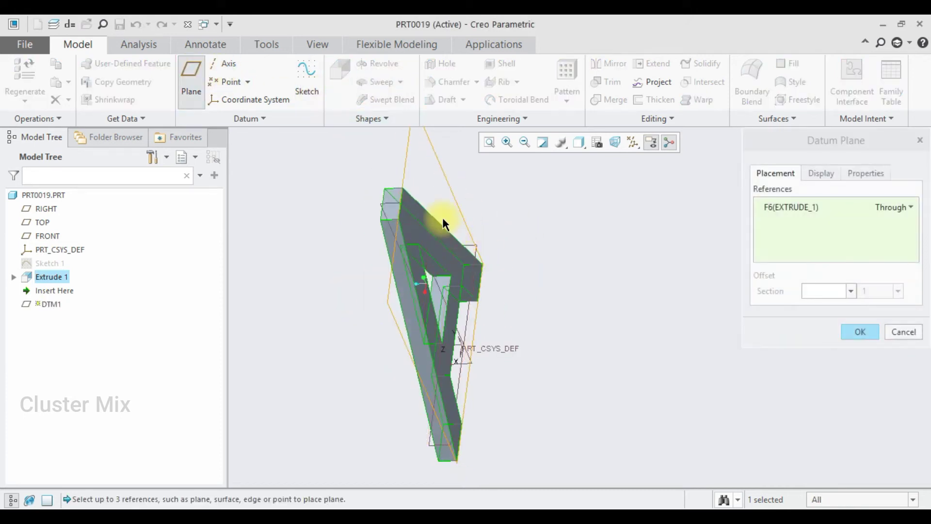
pyautogui.click(413, 207)
pyautogui.click(815, 290)
pyautogui.write('90')
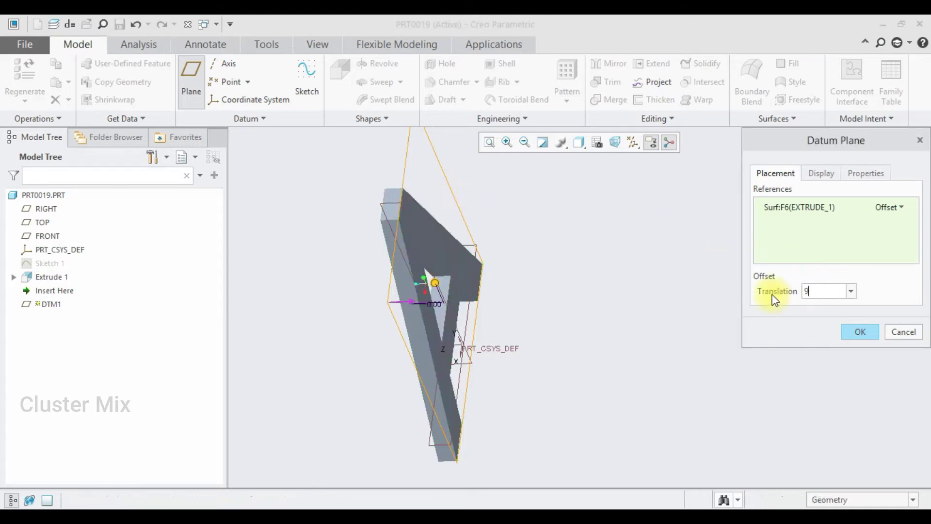
pyautogui.press('Return')
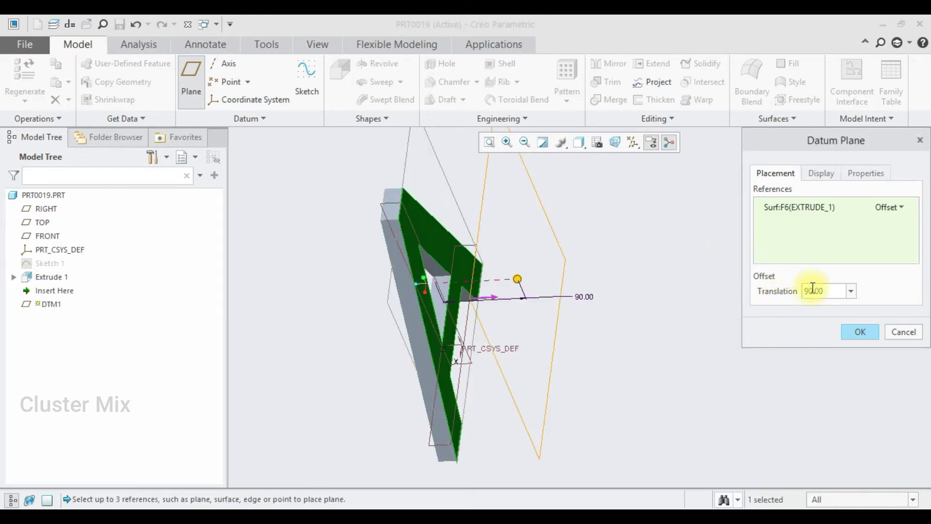
pyautogui.click(852, 328)
# Mirror the Extrude 1 feature about datum plane DTM1, replacing DTM1 as the mirrored feature
pyautogui.moveTo(851, 328); pyautogui.dragTo(721, 324, button='middle')
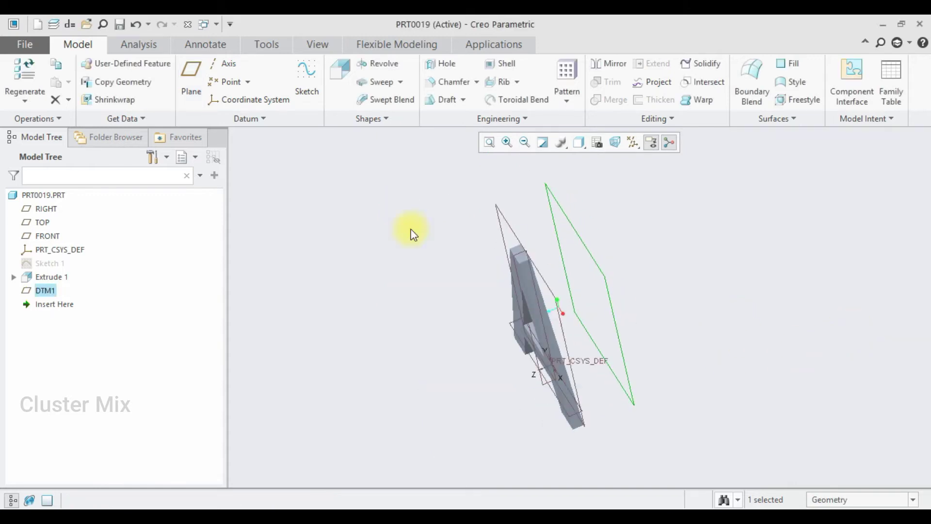
pyautogui.click(607, 63)
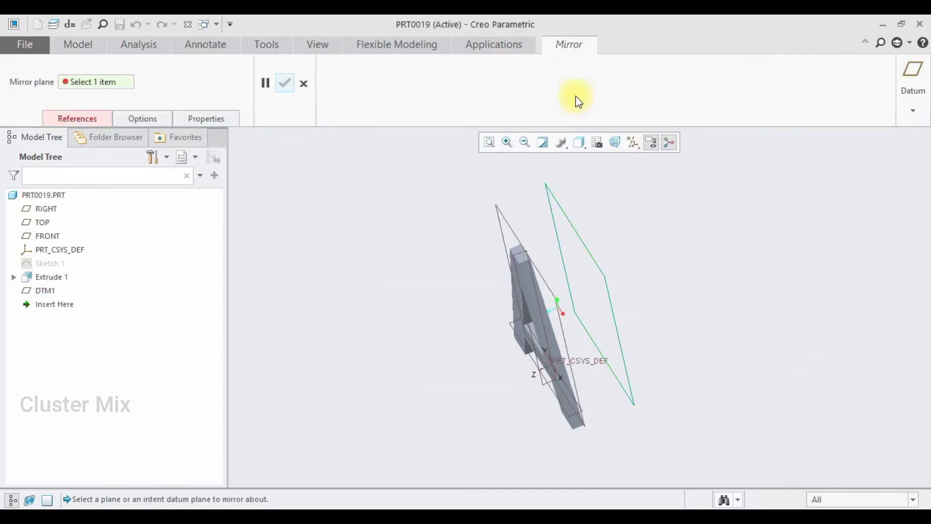
pyautogui.click(581, 233)
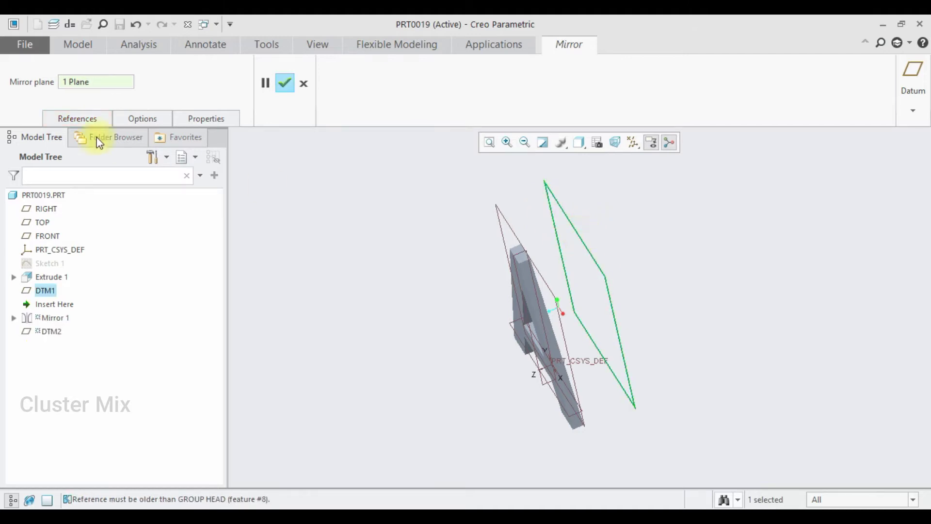
pyautogui.click(100, 119)
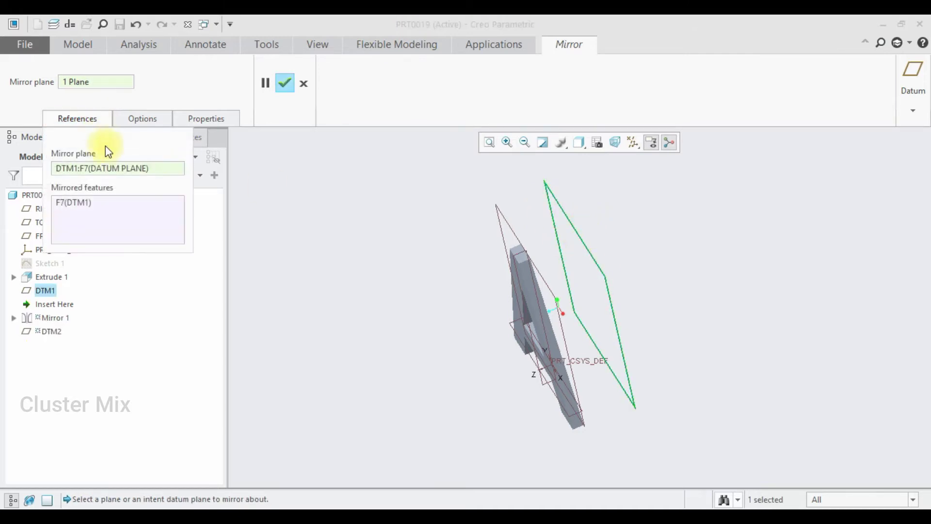
pyautogui.click(92, 203)
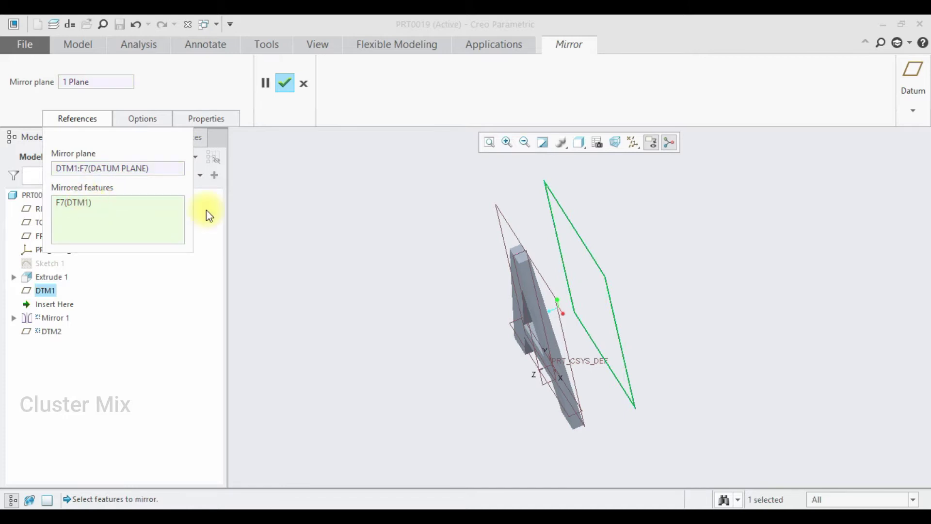
pyautogui.click(529, 287)
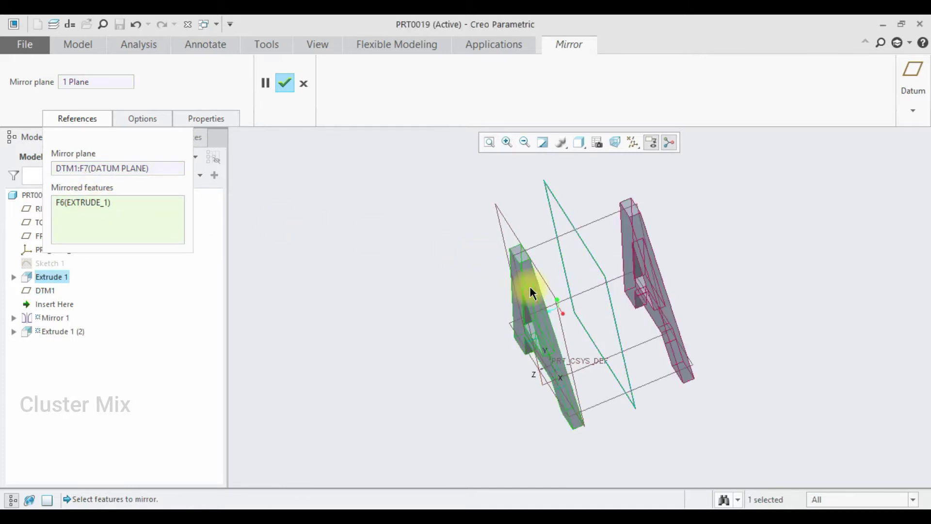
pyautogui.click(284, 87)
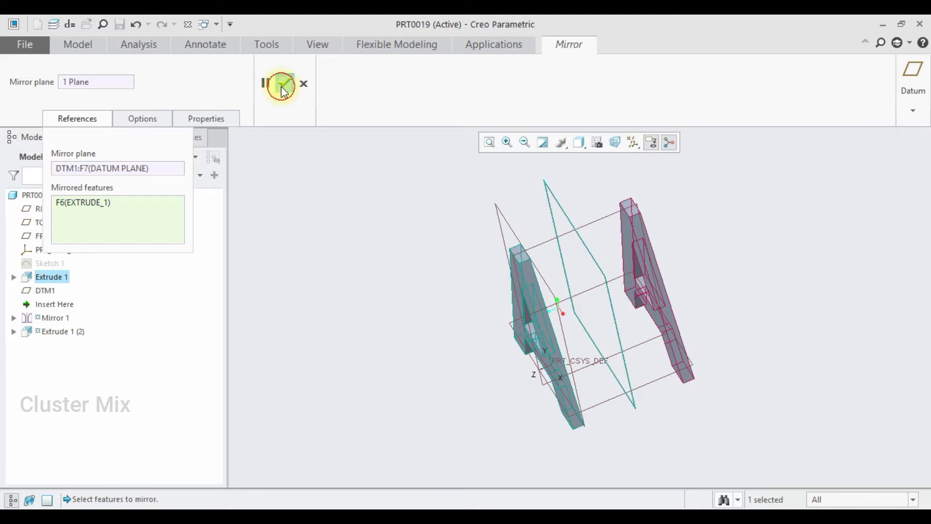
# Start a sketch on datum plane DTM1 and orient the view parallel to the sketch plane
pyautogui.scroll(-4, 728, 345)
pyautogui.scroll(2, 730, 348)
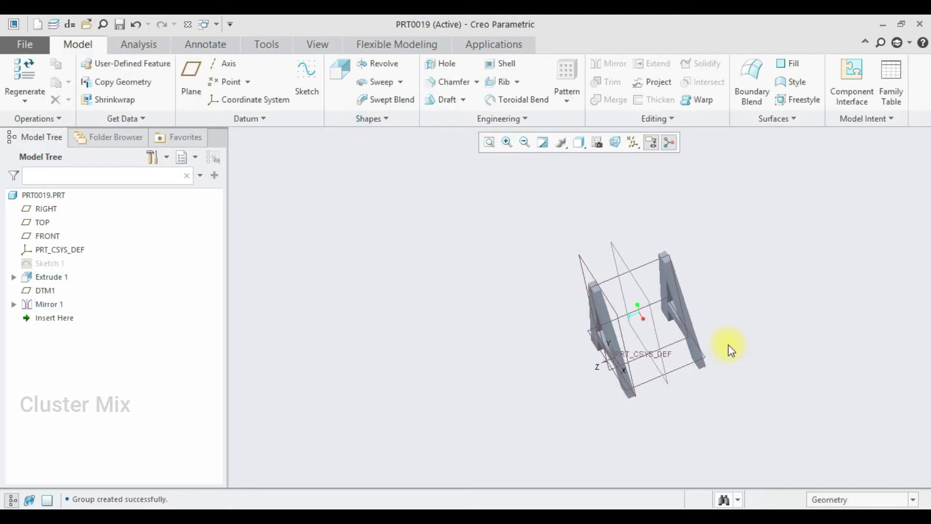
pyautogui.scroll(3, 638, 312)
pyautogui.click(656, 272)
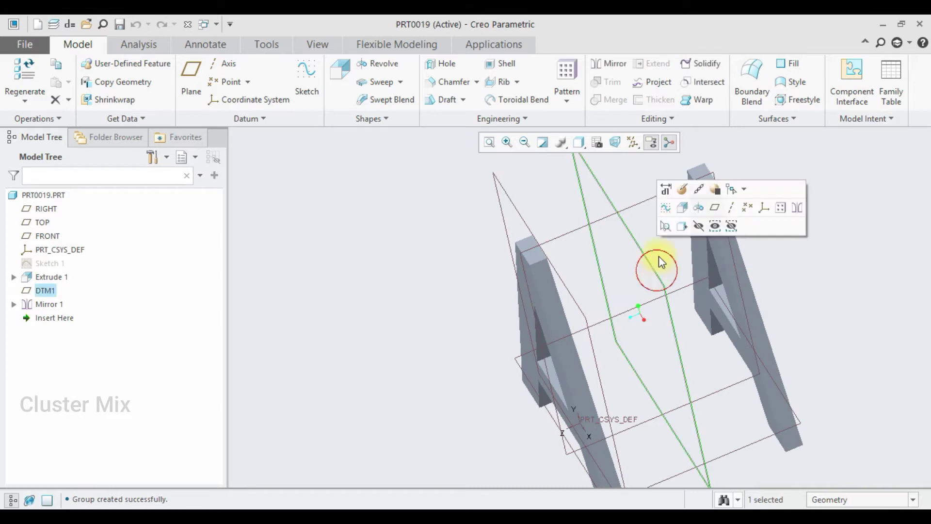
pyautogui.click(672, 208)
pyautogui.click(17, 99)
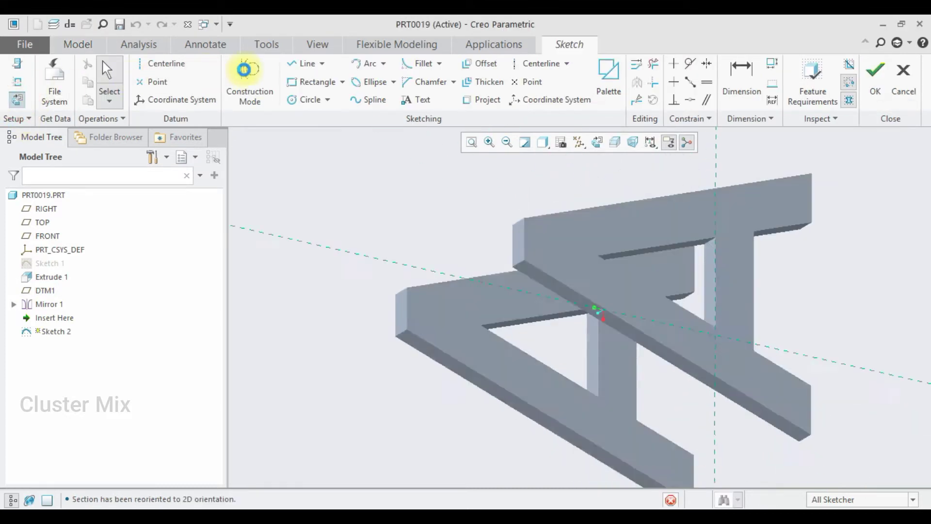
# Draw a circle about 25 in diameter, centred on the A's axis of symmetry near its narrow end
pyautogui.click(306, 100)
pyautogui.click(446, 308)
pyautogui.scroll(-3, 443, 308)
pyautogui.scroll(6, 445, 303)
pyautogui.click(444, 295)
pyautogui.middleClick(458, 279)
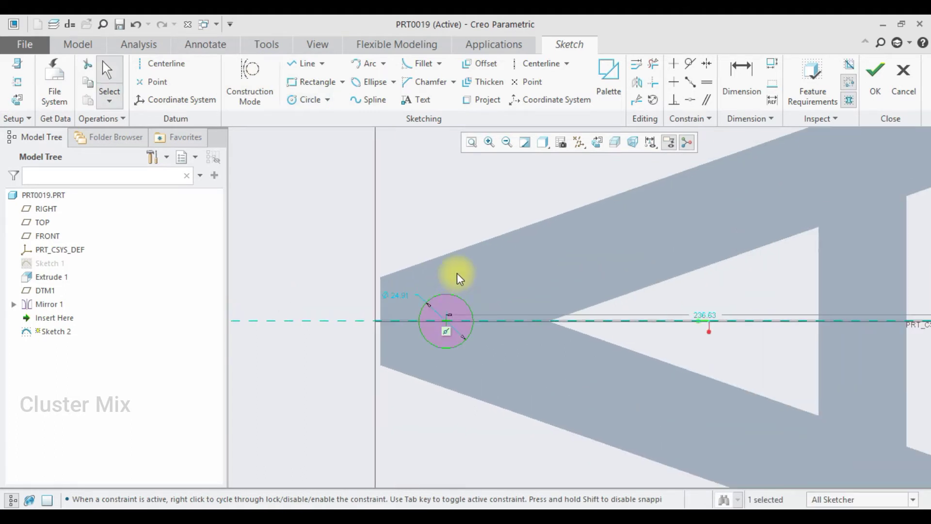
# Set the circle's diameter to 15
pyautogui.doubleClick(400, 292)
pyautogui.write('15')
pyautogui.press('Return')
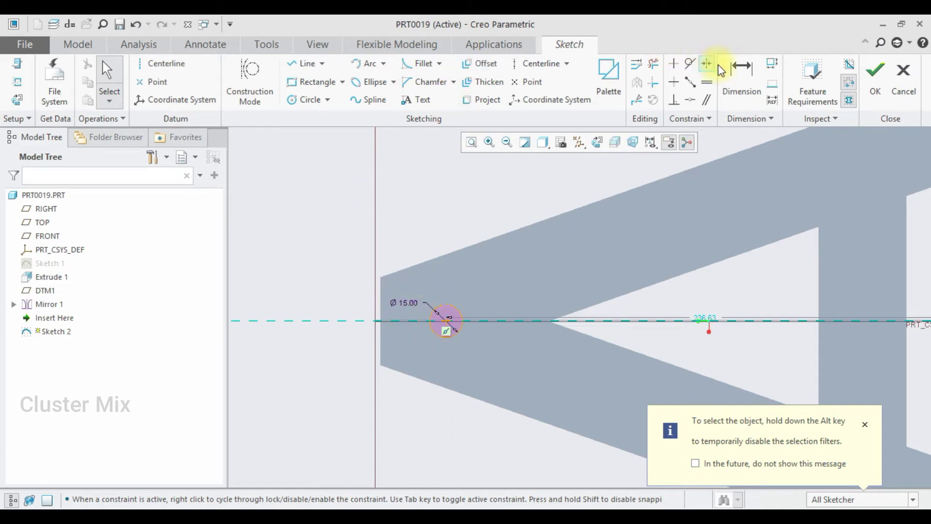
# Dimension the circle's centre 12 from the A frame's narrow end edge and finish the sketch
pyautogui.click(741, 78)
pyautogui.click(444, 321)
pyautogui.click(380, 346)
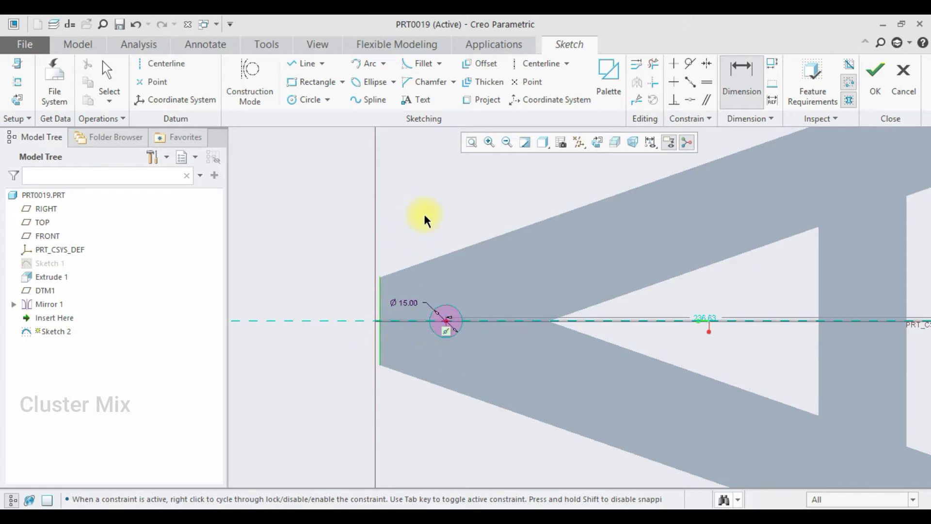
pyautogui.moveTo(424, 215); pyautogui.dragTo(421, 221, button='middle')
pyautogui.middleClick(420, 236)
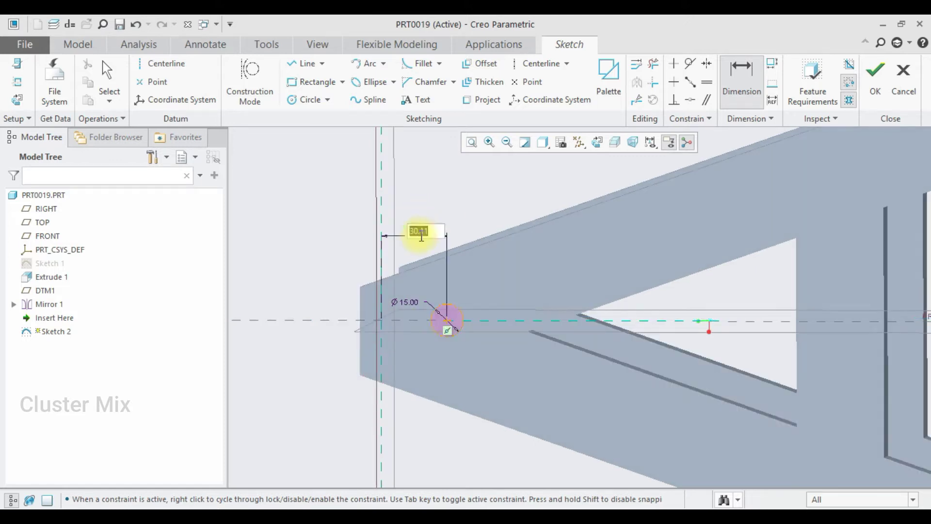
pyautogui.write('13')
pyautogui.press('BackSpace')
pyautogui.write('2')
pyautogui.press('Return')
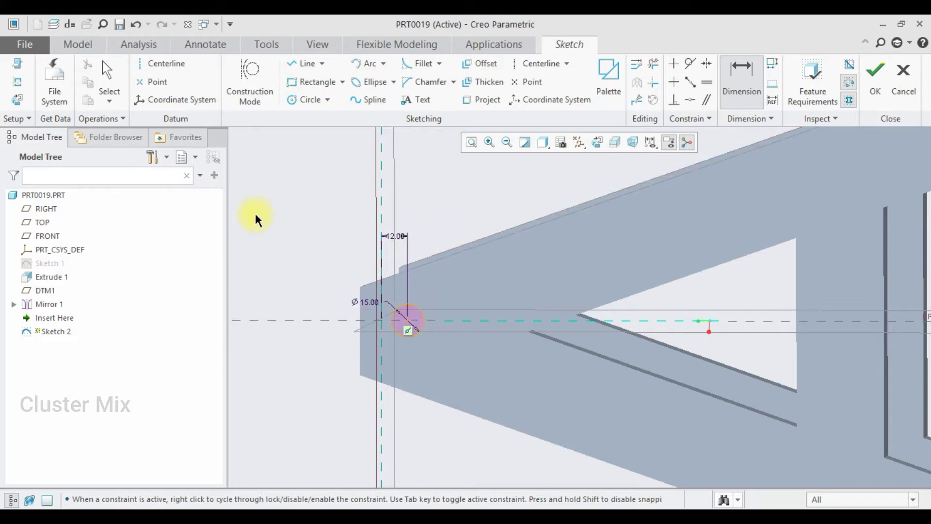
pyautogui.click(13, 99)
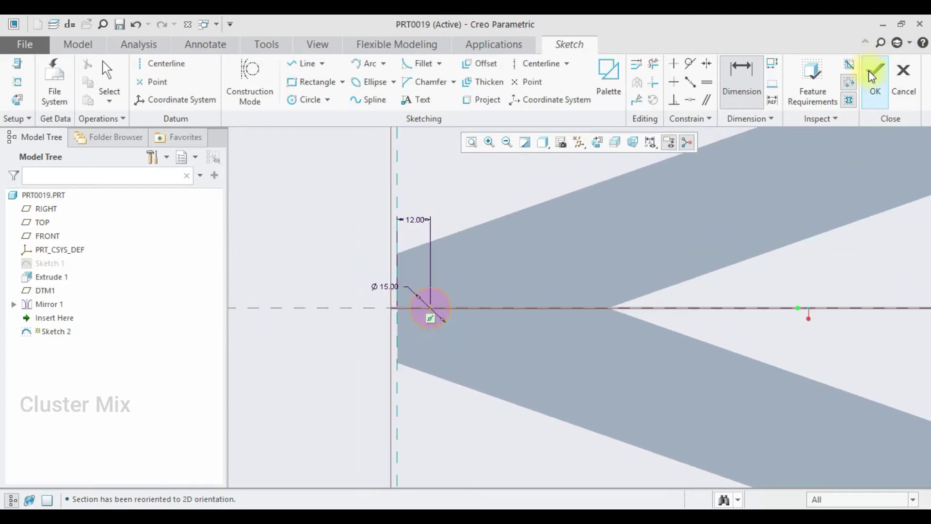
pyautogui.click(873, 73)
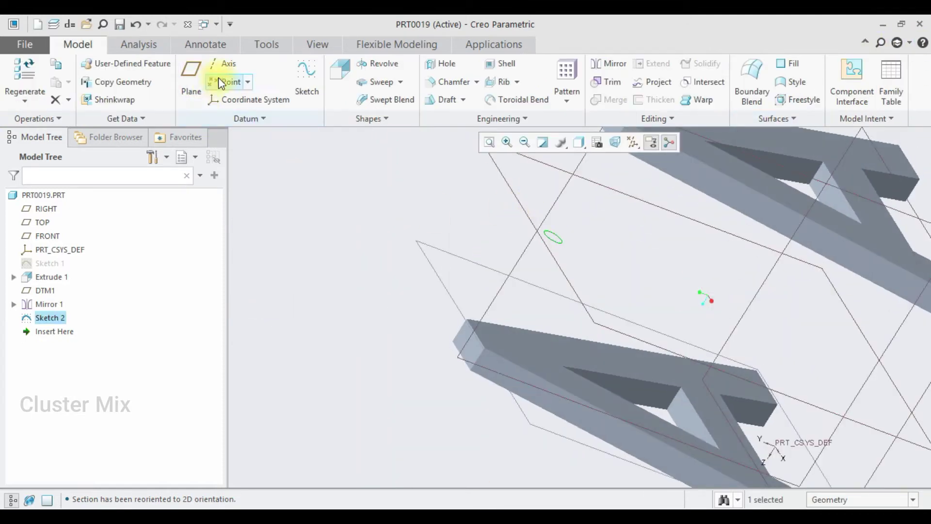
# Extrude the 15-diameter circle with the To Next depth option so the rod ends at the A frame
pyautogui.click(340, 70)
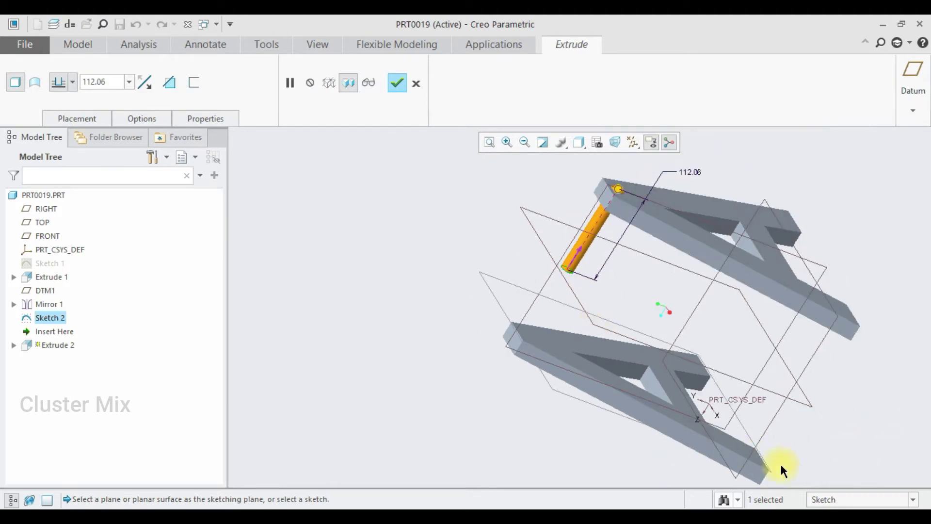
pyautogui.click(72, 83)
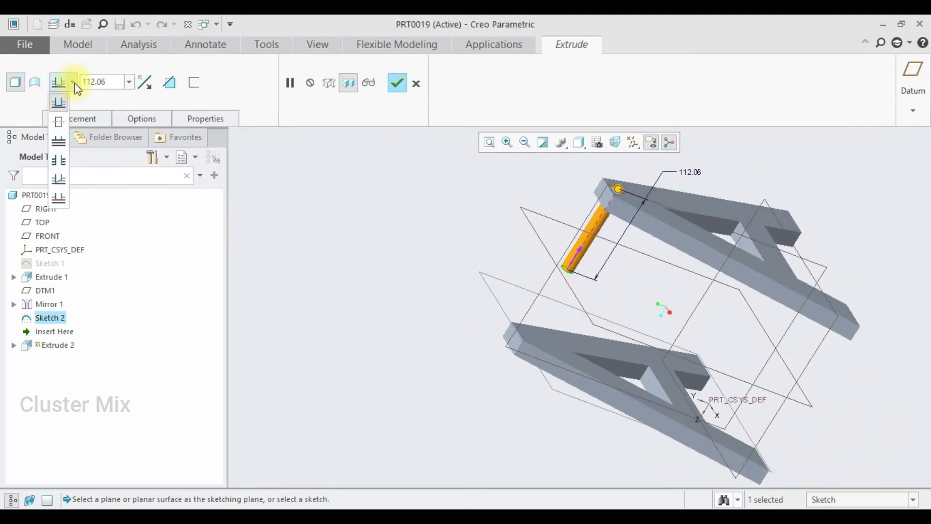
pyautogui.click(60, 142)
pyautogui.scroll(-2, 616, 240)
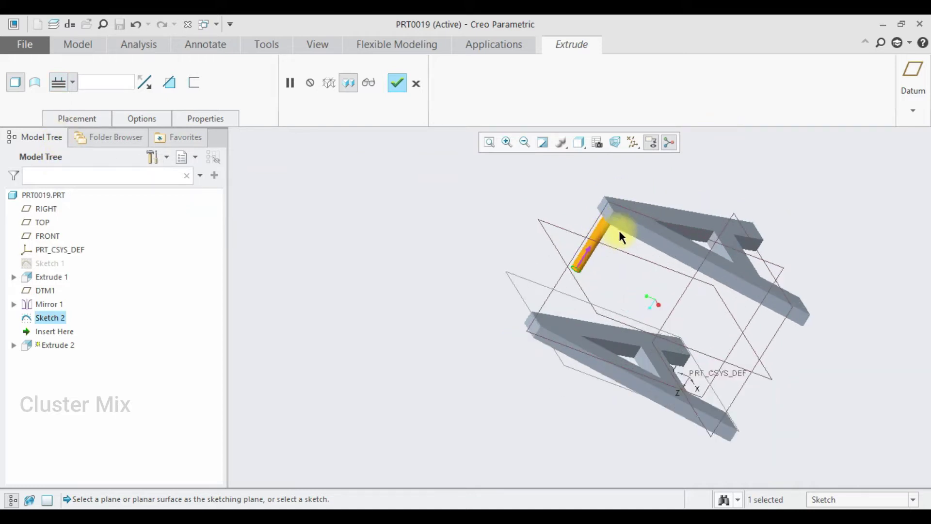
pyautogui.click(396, 83)
# Mirror the extruded rod about datum plane DTM1 so it joins both A frames
pyautogui.moveTo(520, 287); pyautogui.dragTo(525, 258, button='middle')
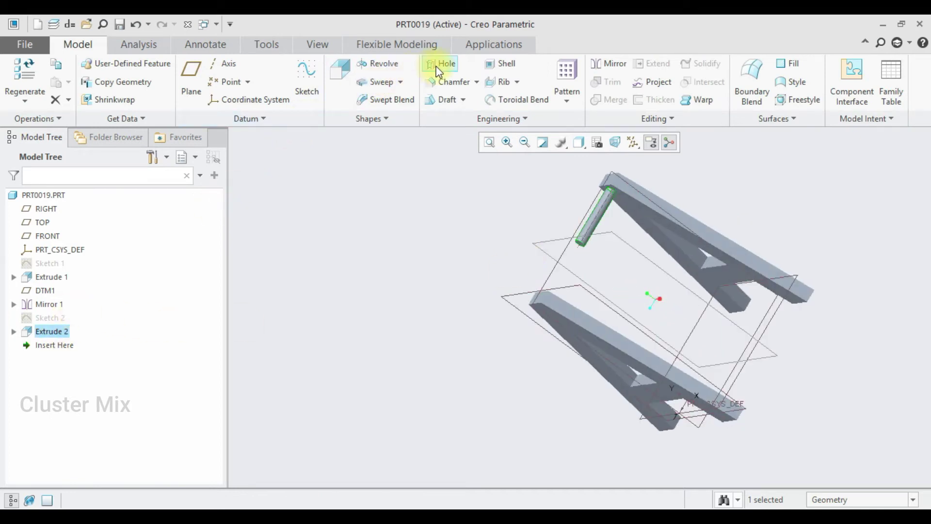
pyautogui.click(614, 63)
pyautogui.moveTo(613, 242)
pyautogui.mouseDown(button='middle')
pyautogui.moveTo(602, 267)
pyautogui.moveTo(616, 259)
pyautogui.mouseUp(button='middle')
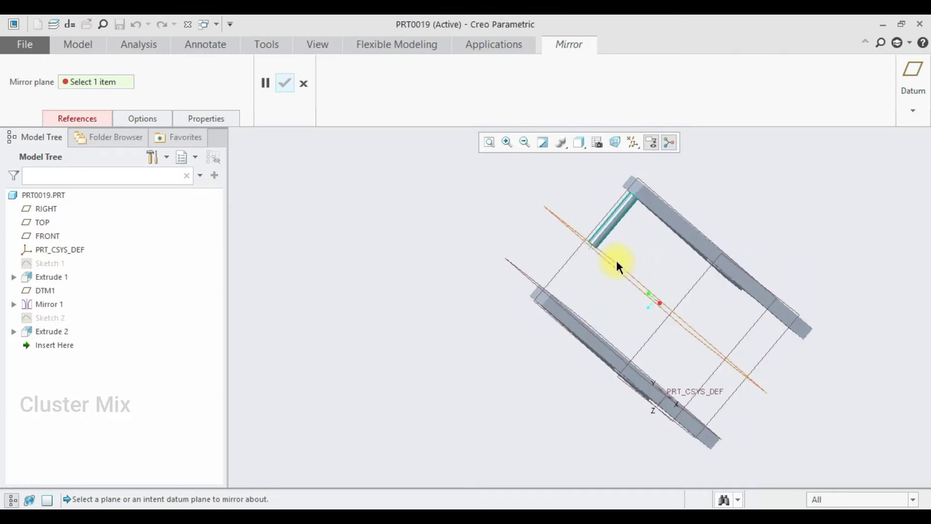
pyautogui.click(571, 225)
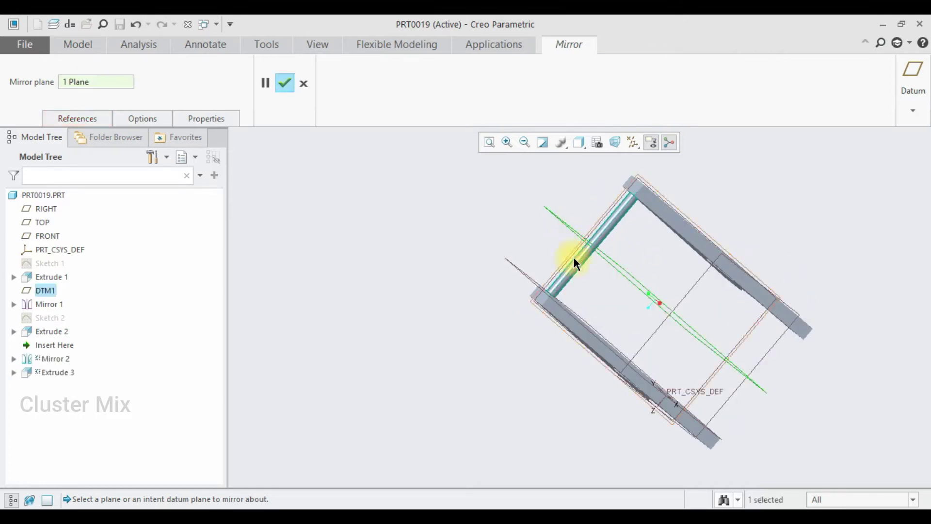
pyautogui.click(285, 82)
pyautogui.moveTo(674, 186); pyautogui.dragTo(740, 283, button='middle')
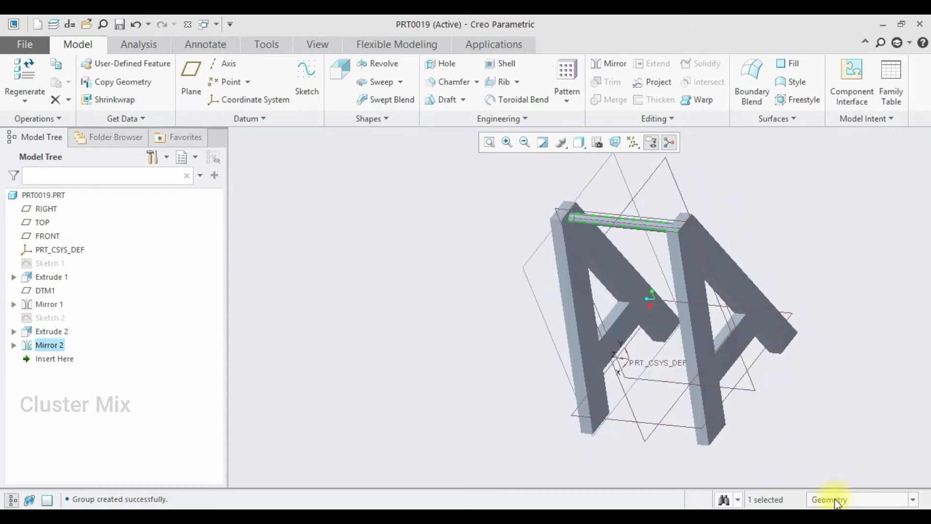
pyautogui.click(848, 374)
pyautogui.moveTo(848, 374); pyautogui.dragTo(810, 357, button='middle')
# Begin saving a copy of the part and create a folder named "giant wheel" on the Desktop for it
pyautogui.click(34, 46)
pyautogui.click(38, 144)
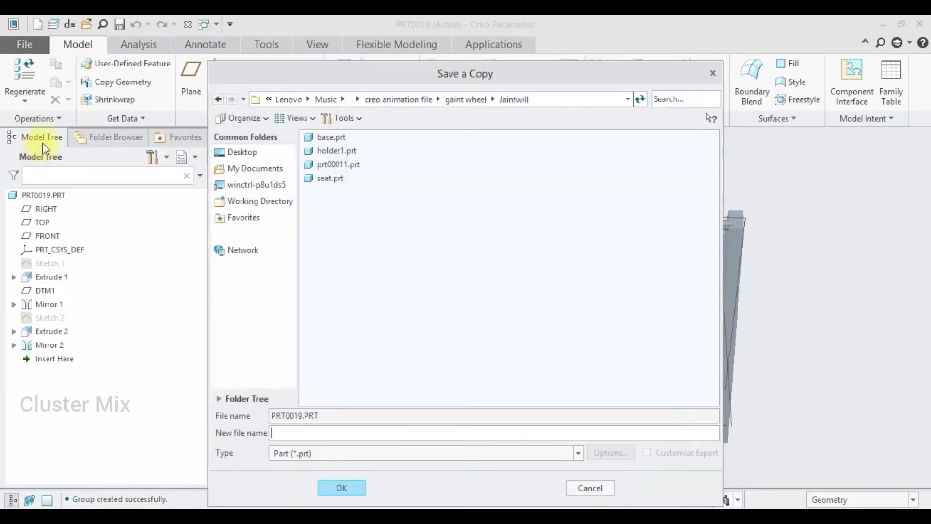
pyautogui.click(231, 152)
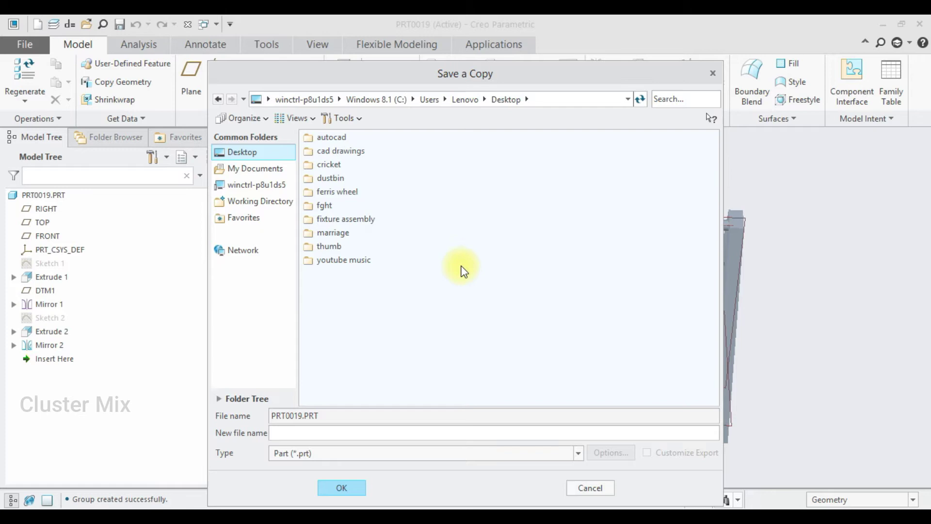
pyautogui.rightClick(475, 293)
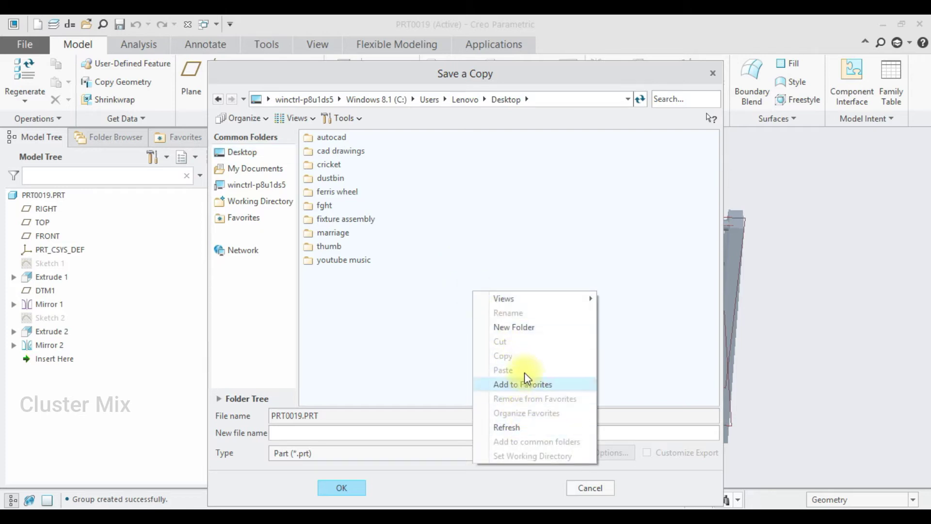
pyautogui.click(526, 328)
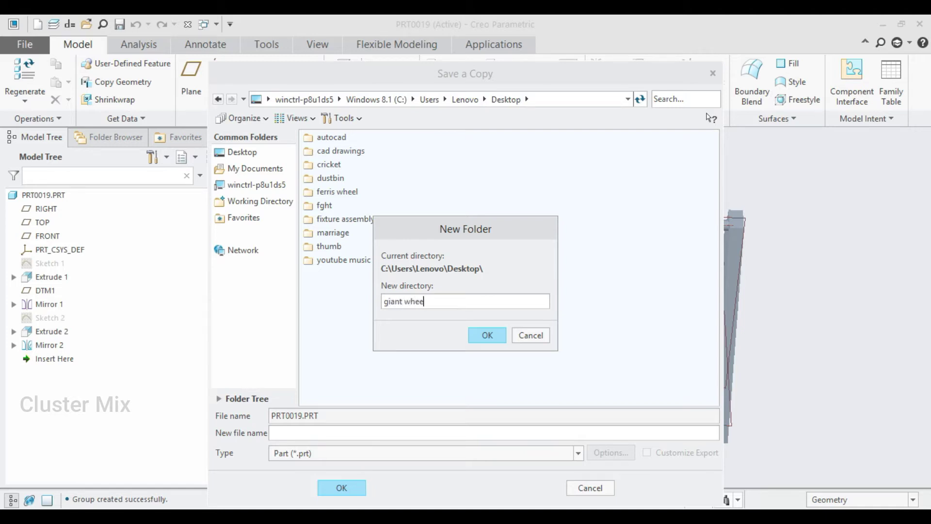
pyautogui.click(477, 339)
# Save the part copy as "basepart" in the giant wheel folder
pyautogui.click(284, 433)
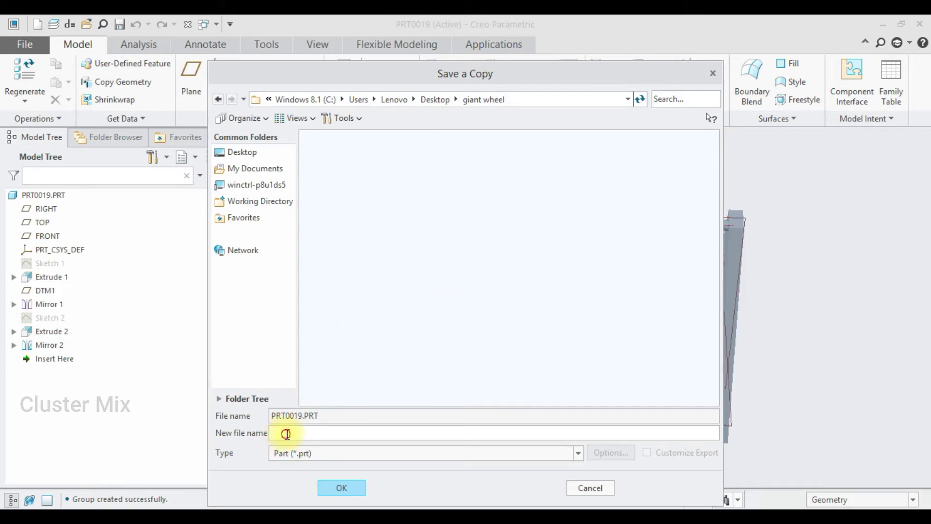
pyautogui.click(865, 492)
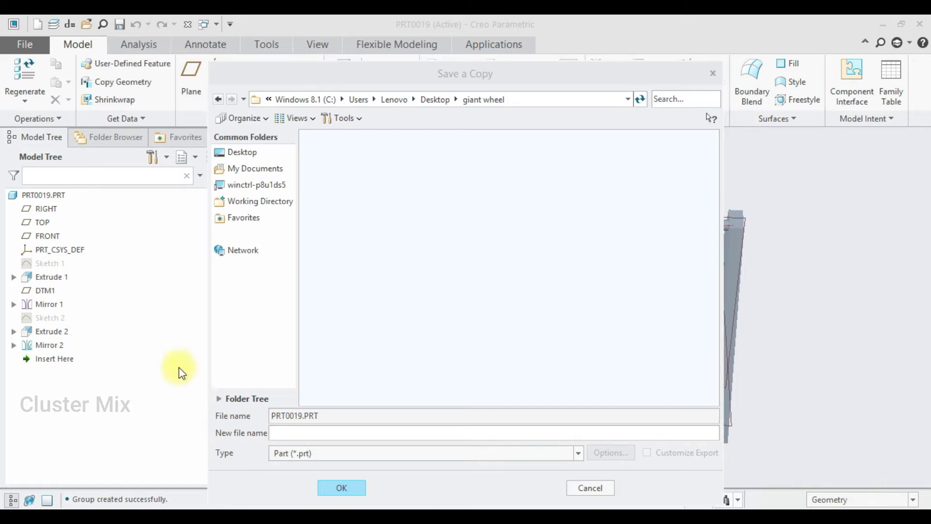
pyautogui.click(277, 430)
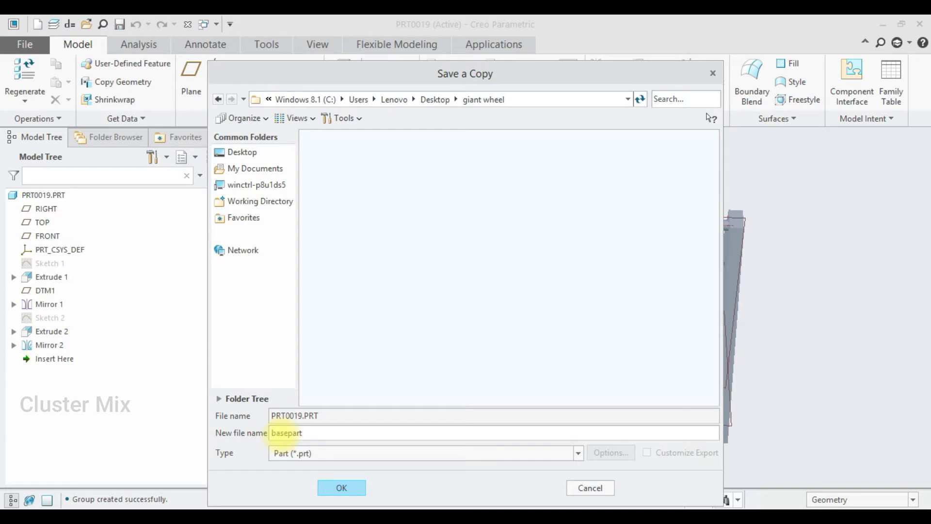
pyautogui.click(336, 487)
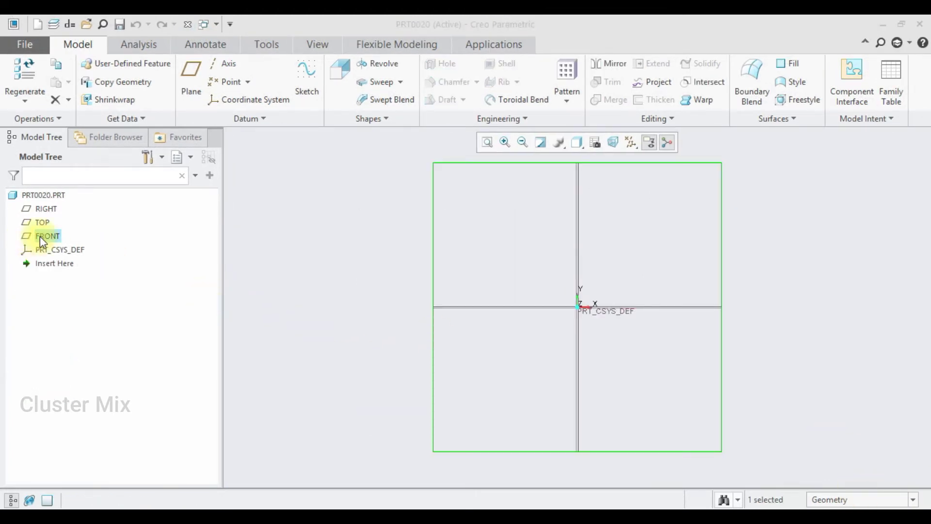
# Start a sketch on the FRONT plane and place a palette 10-sided decagon centred on the origin, scale about 39
pyautogui.click(39, 237)
pyautogui.click(52, 174)
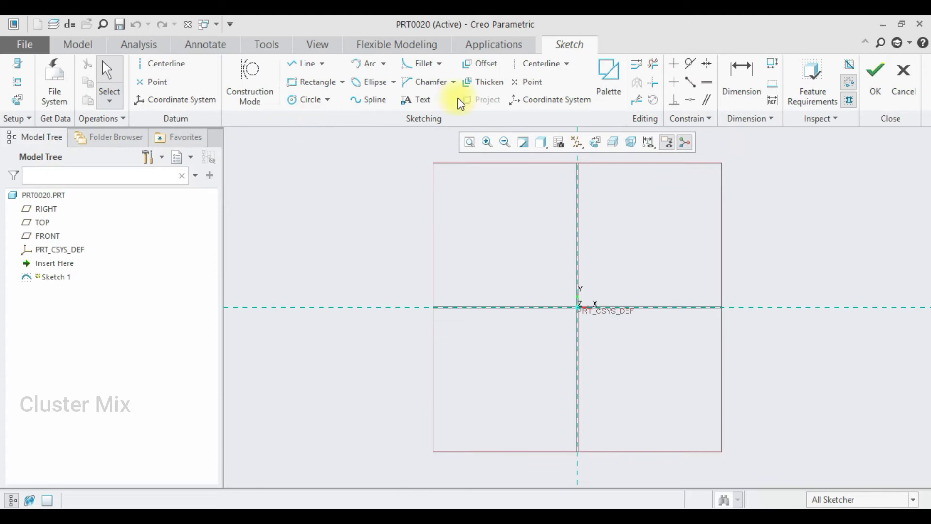
pyautogui.click(616, 85)
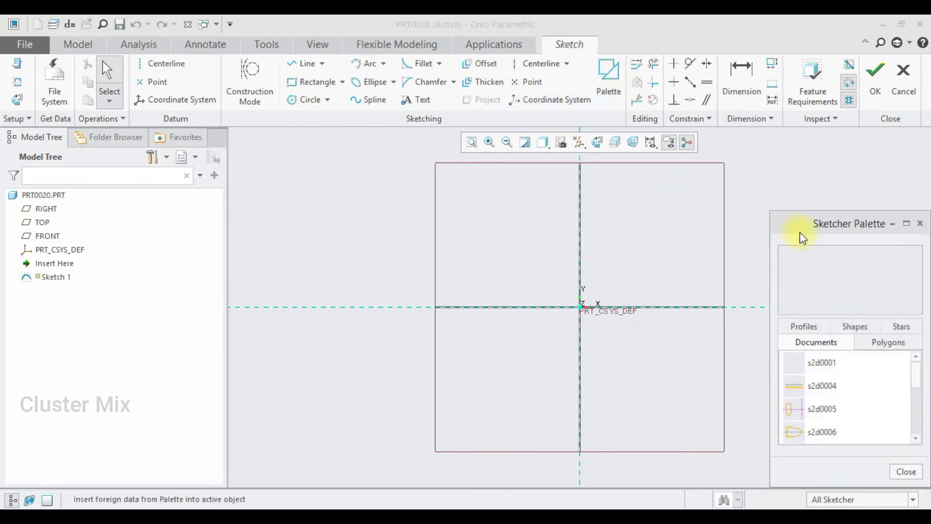
pyautogui.click(874, 346)
pyautogui.moveTo(916, 374); pyautogui.dragTo(917, 407)
pyautogui.moveTo(839, 409)
pyautogui.mouseDown()
pyautogui.moveTo(792, 413)
pyautogui.moveTo(616, 339)
pyautogui.mouseUp()
pyautogui.moveTo(581, 307); pyautogui.dragTo(580, 307)
pyautogui.scroll(-3, 643, 348)
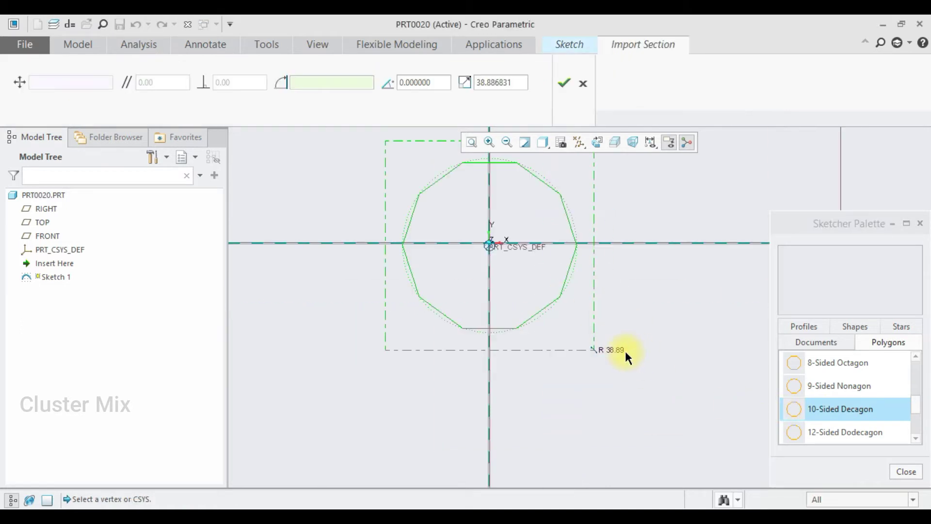
# Set the decagon's scale to 70 and accept the imported section
pyautogui.doubleClick(610, 348)
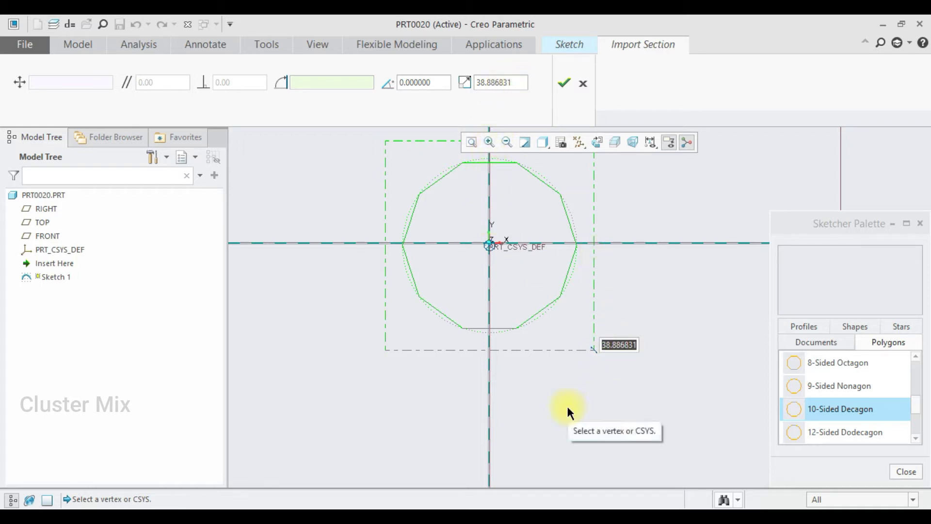
pyautogui.write('70')
pyautogui.press('Return')
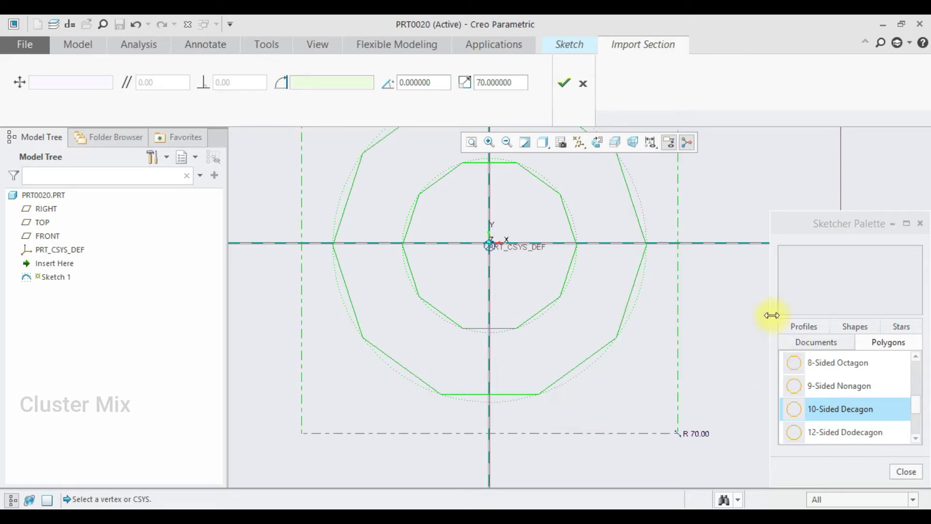
pyautogui.click(564, 85)
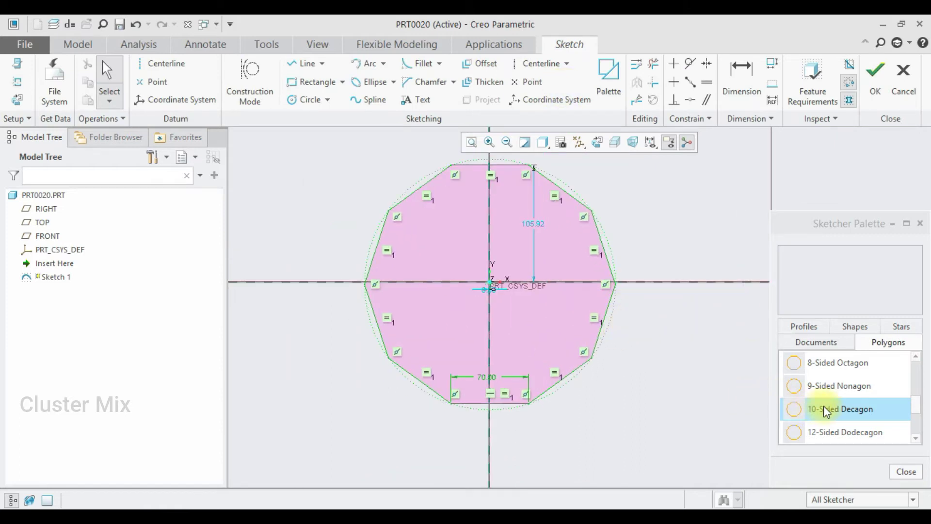
# Place a second 10-sided decagon inside the first, centred on the origin, with a scale of about 20
pyautogui.moveTo(824, 409); pyautogui.dragTo(571, 320)
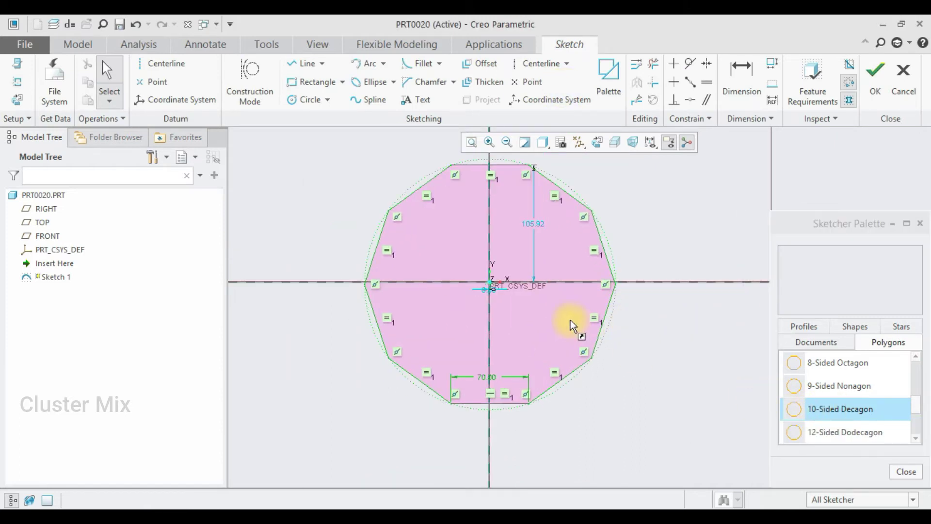
pyautogui.click(489, 282)
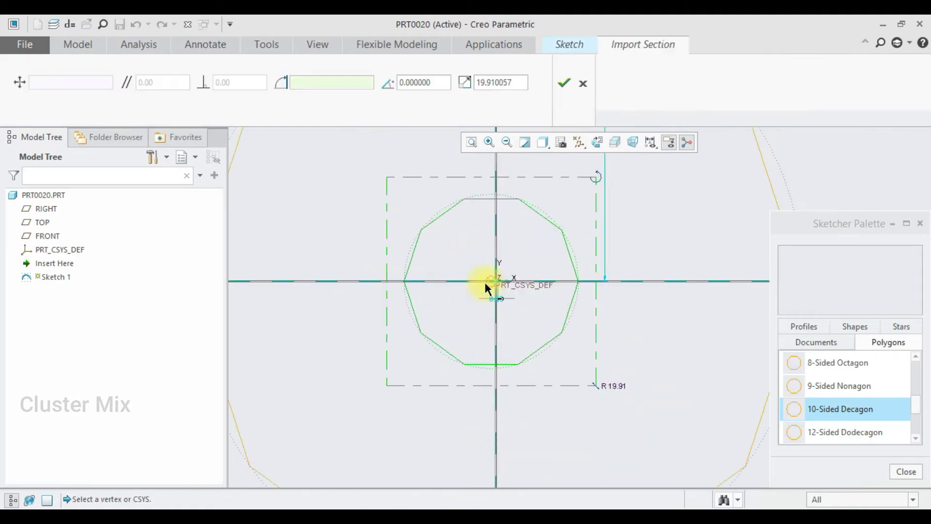
pyautogui.scroll(-5, 486, 283)
pyautogui.moveTo(497, 279); pyautogui.dragTo(508, 278)
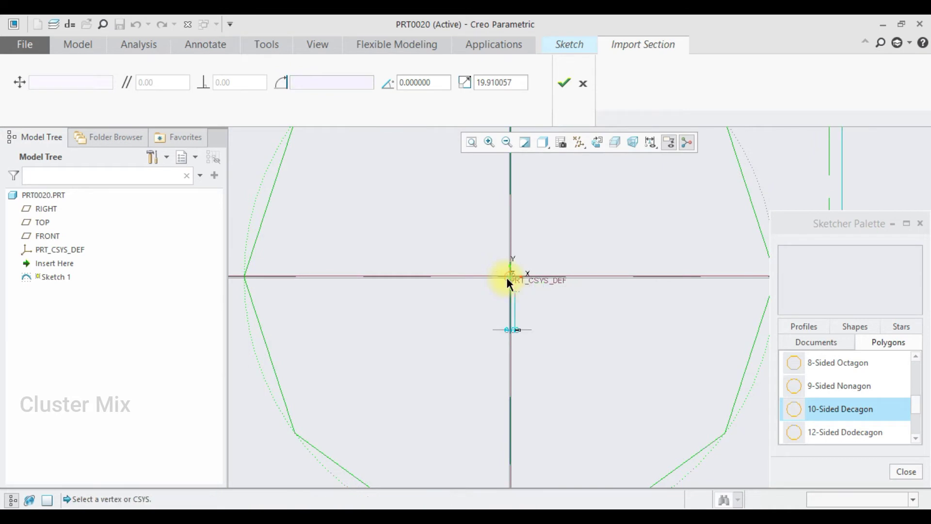
pyautogui.scroll(3, 548, 318)
pyautogui.scroll(-2, 547, 319)
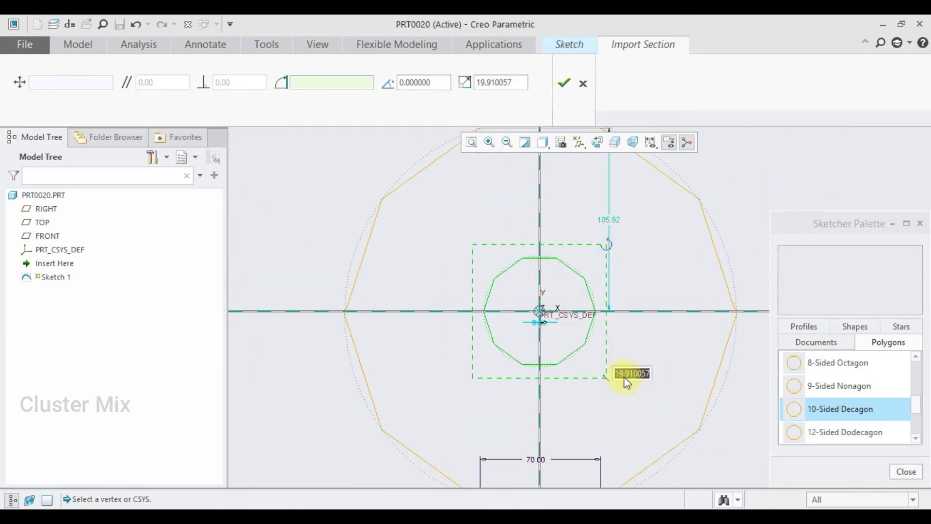
# Set the inner decagon's scale to 60, accept the imported section and close the Sketcher Palette
pyautogui.press('Return')
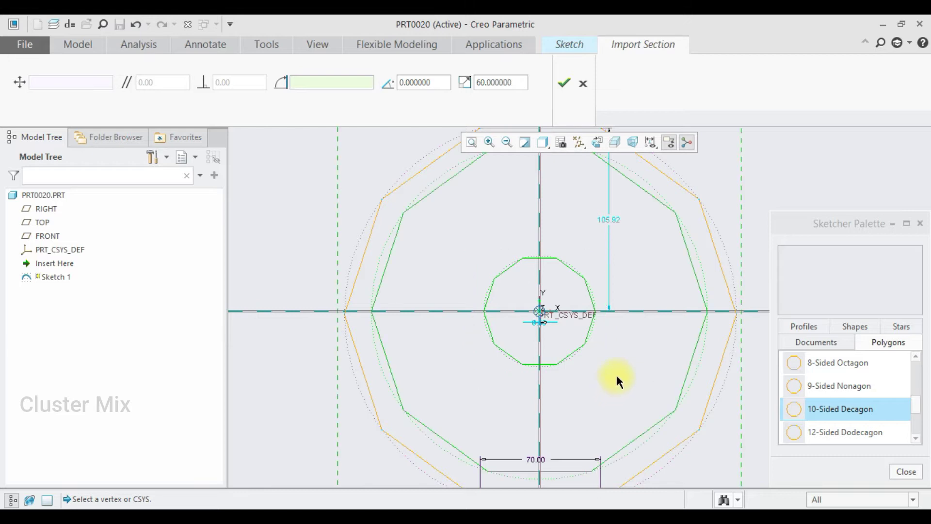
pyautogui.click(564, 83)
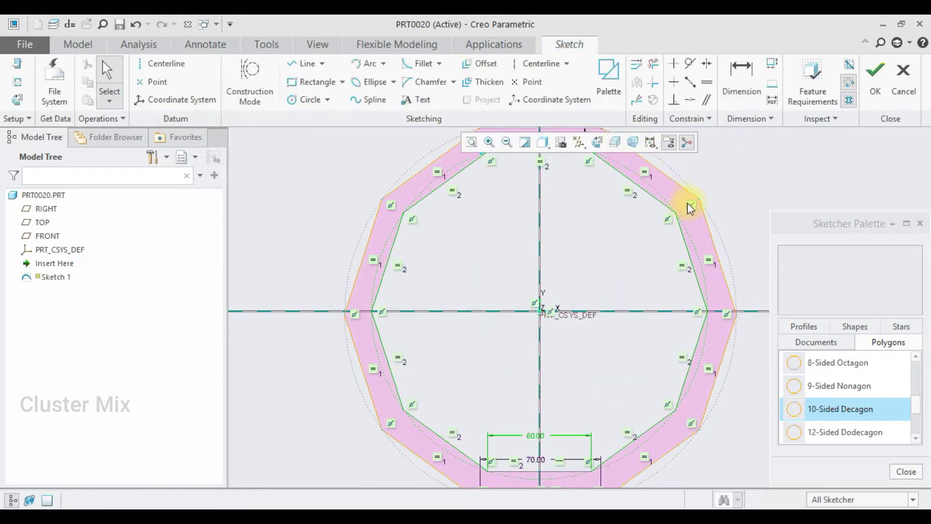
pyautogui.click(707, 219)
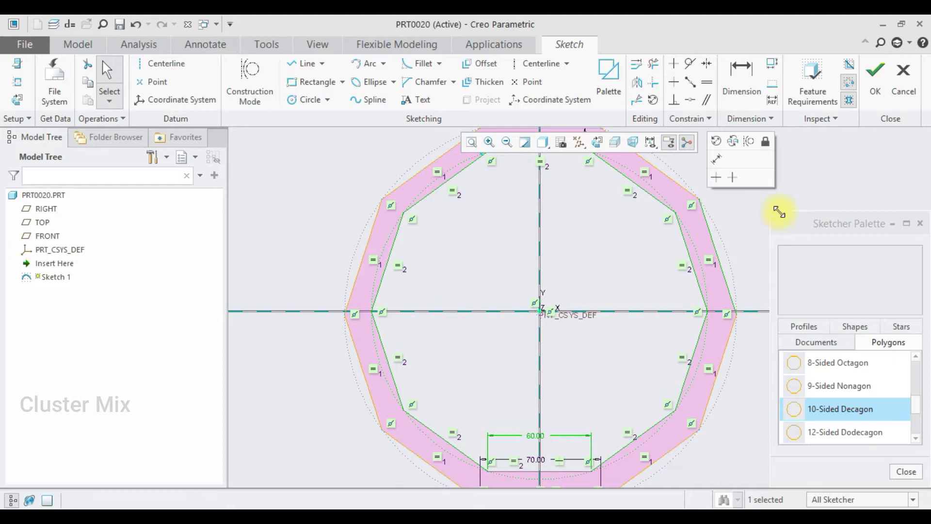
pyautogui.click(917, 225)
pyautogui.scroll(-3, 746, 307)
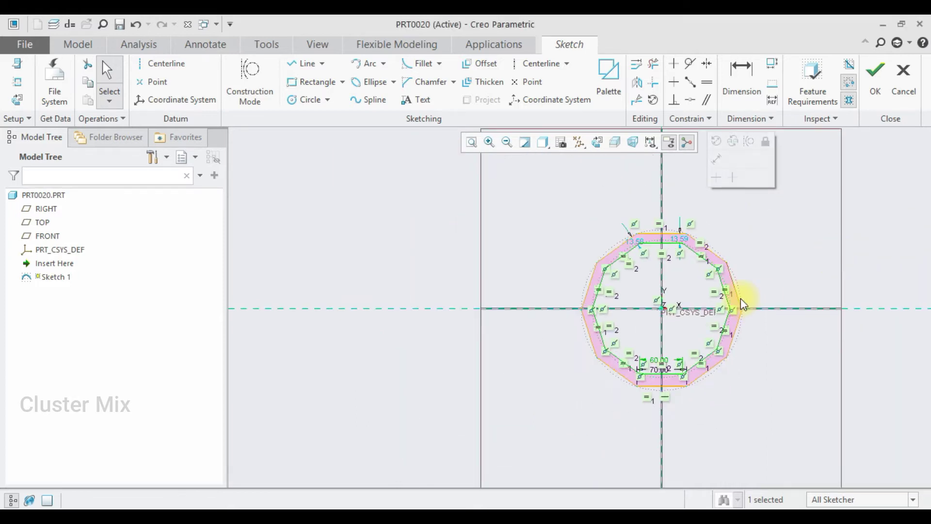
pyautogui.scroll(5, 616, 412)
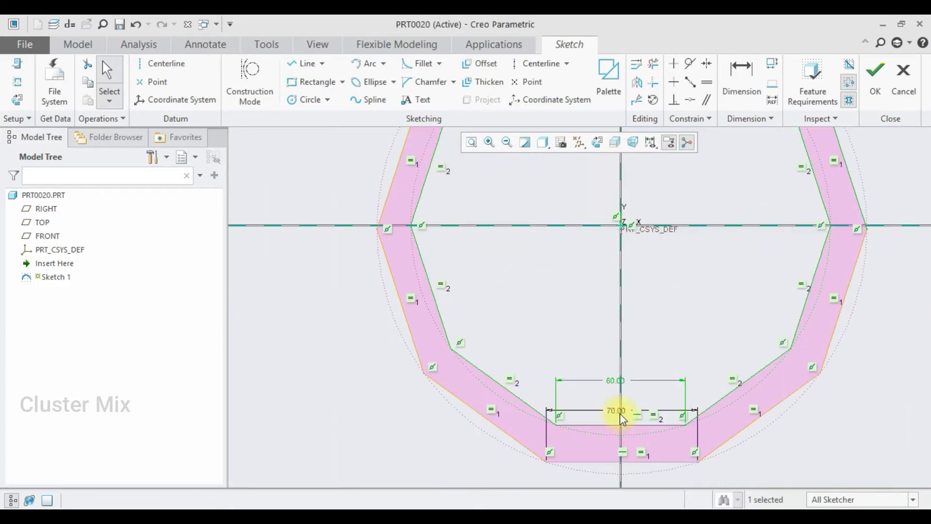
# Accept the finished sketch of the two concentric decagons
pyautogui.scroll(3, 625, 411)
pyautogui.scroll(-4, 617, 389)
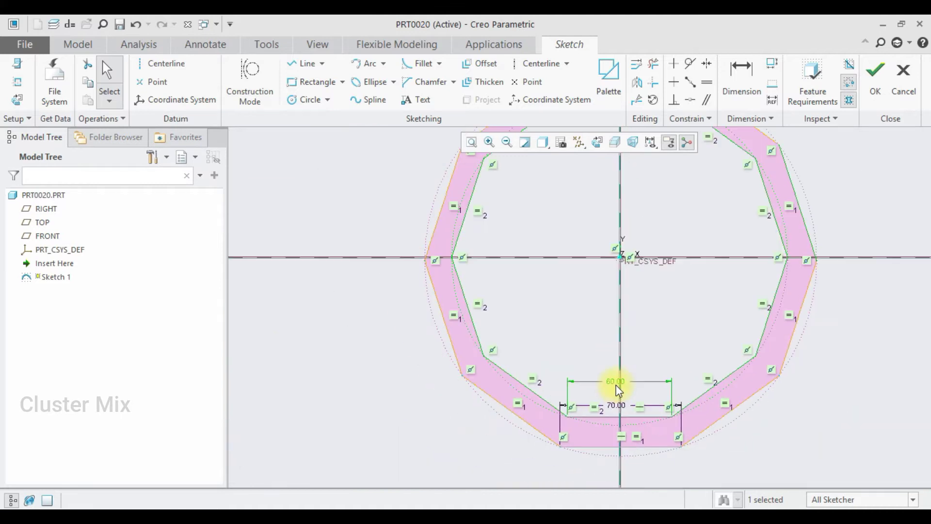
pyautogui.scroll(-3, 615, 392)
pyautogui.scroll(3, 635, 256)
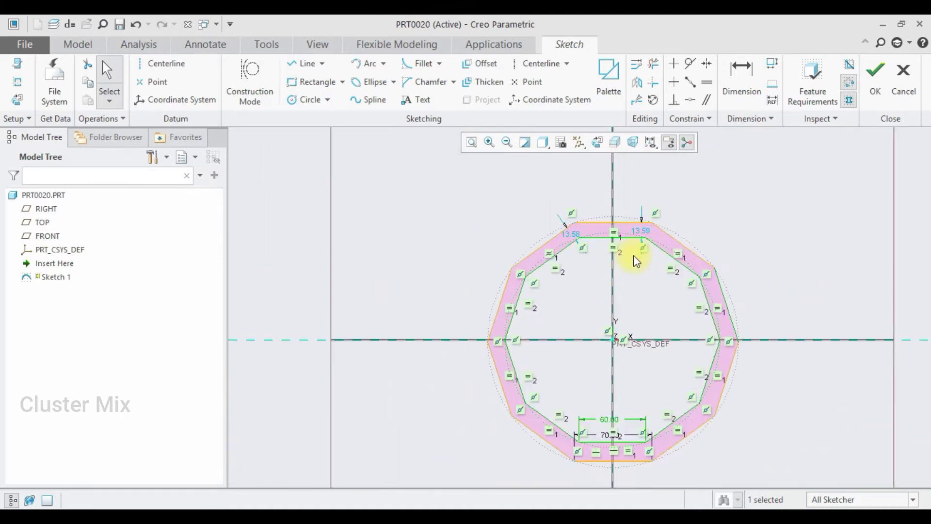
pyautogui.click(871, 93)
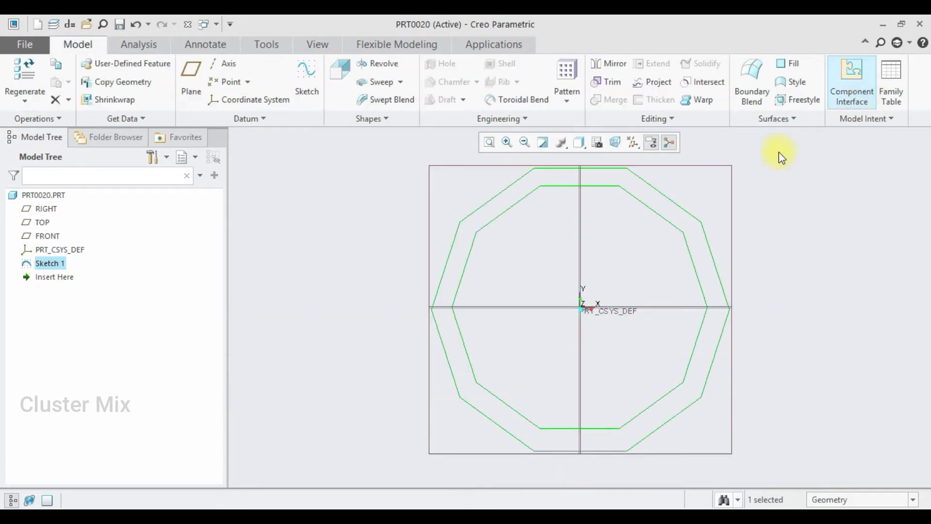
# Extrude the area between the two decagons to a depth of 15 to form the wheel's rim
pyautogui.moveTo(603, 242); pyautogui.dragTo(544, 263, button='middle')
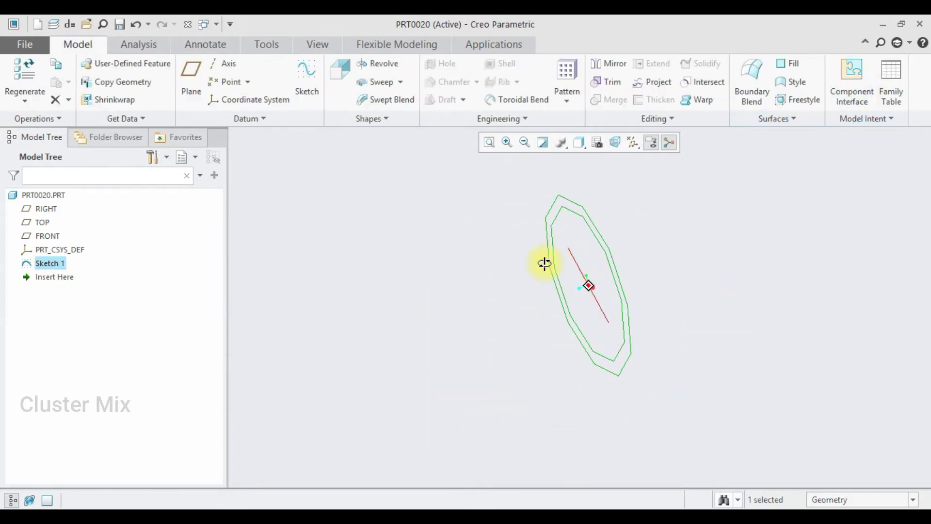
pyautogui.click(341, 83)
pyautogui.doubleClick(106, 81)
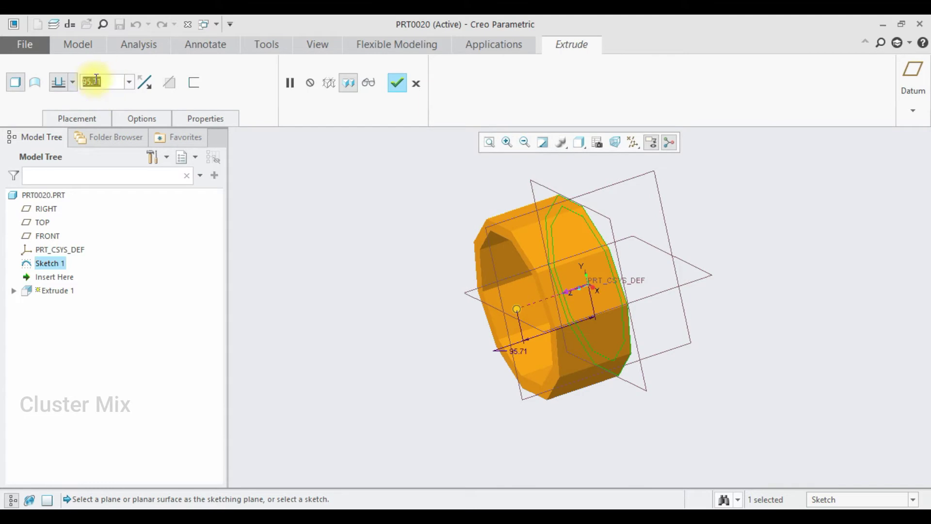
pyautogui.write('15')
pyautogui.press('Return')
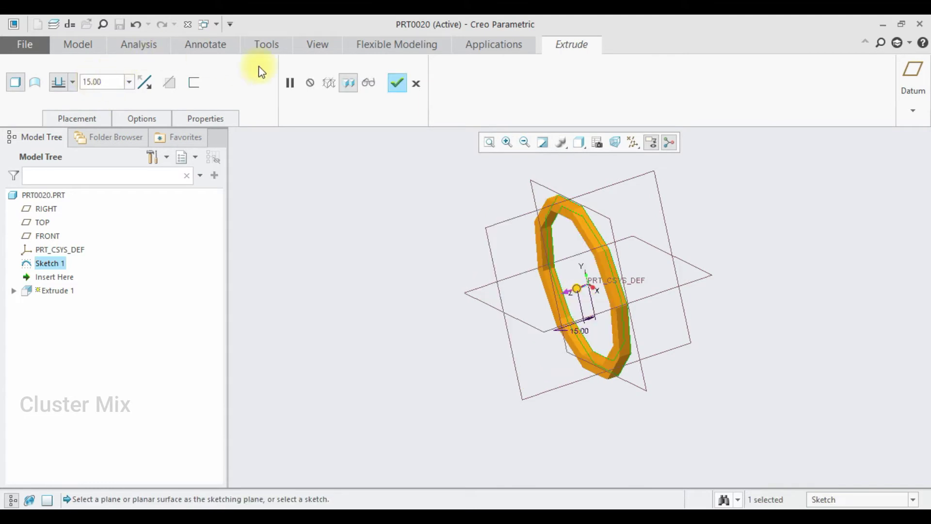
pyautogui.click(397, 83)
pyautogui.click(697, 206)
pyautogui.scroll(2, 655, 262)
pyautogui.moveTo(655, 263); pyautogui.dragTo(674, 270, button='middle')
pyautogui.scroll(-3, 673, 269)
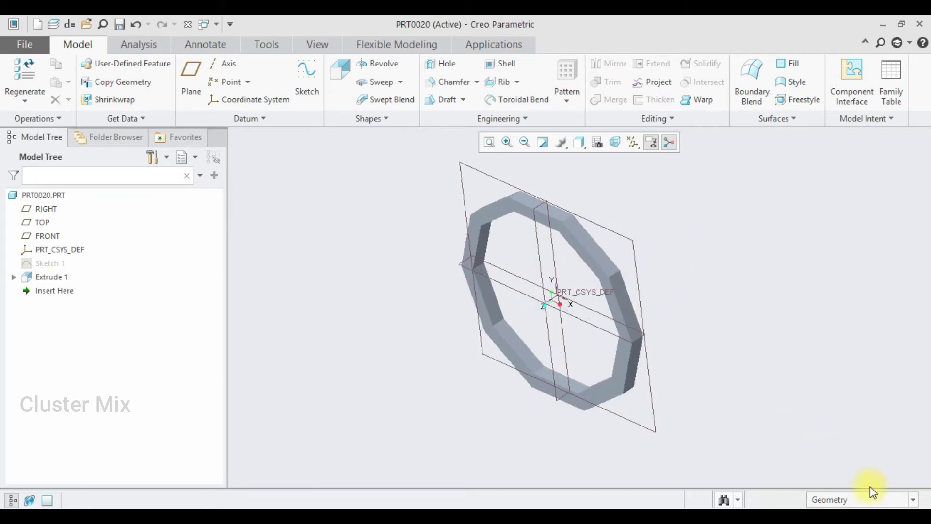
# Sketch a closed triangle on the rim's front face, from the origin to both ends of the top inner edge
pyautogui.click(505, 209)
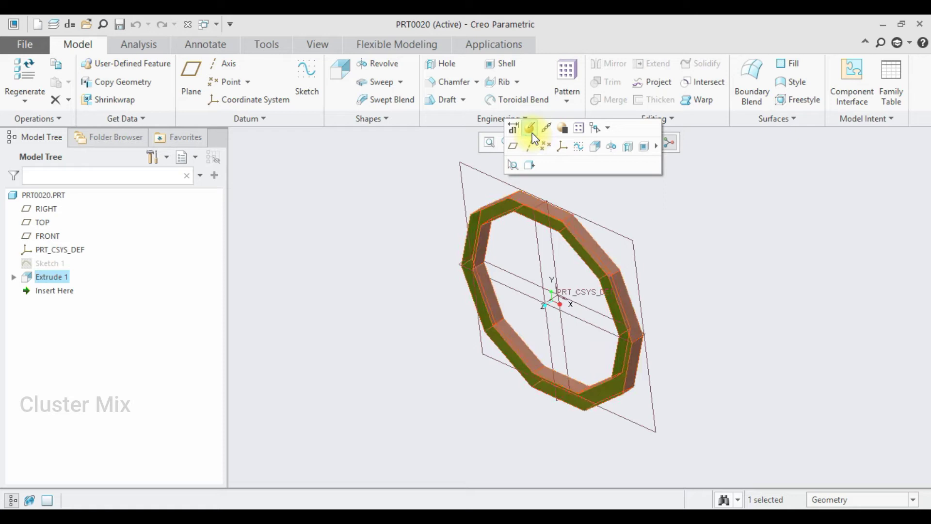
pyautogui.click(578, 147)
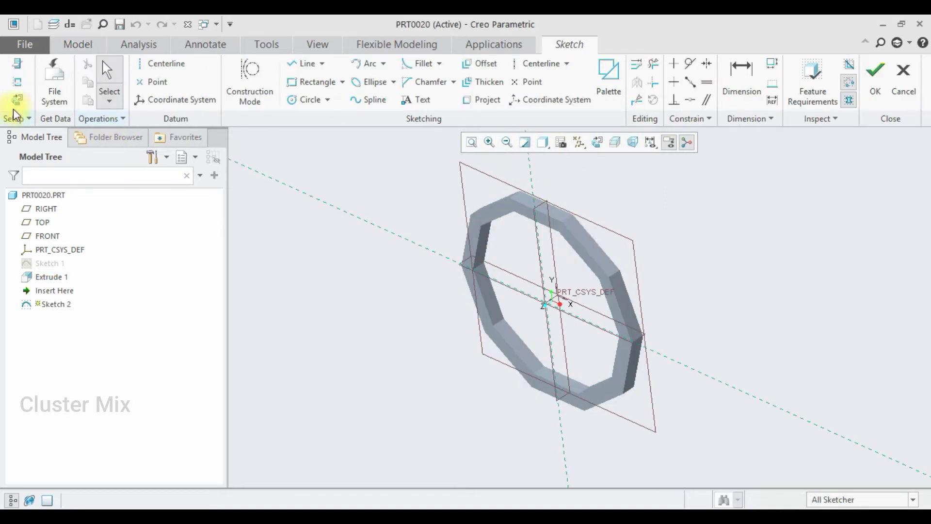
pyautogui.click(15, 100)
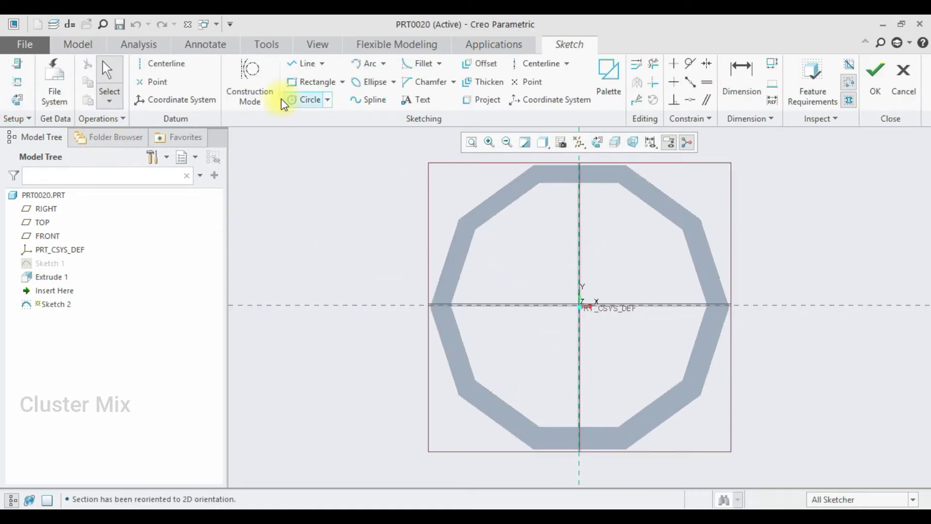
pyautogui.click(293, 63)
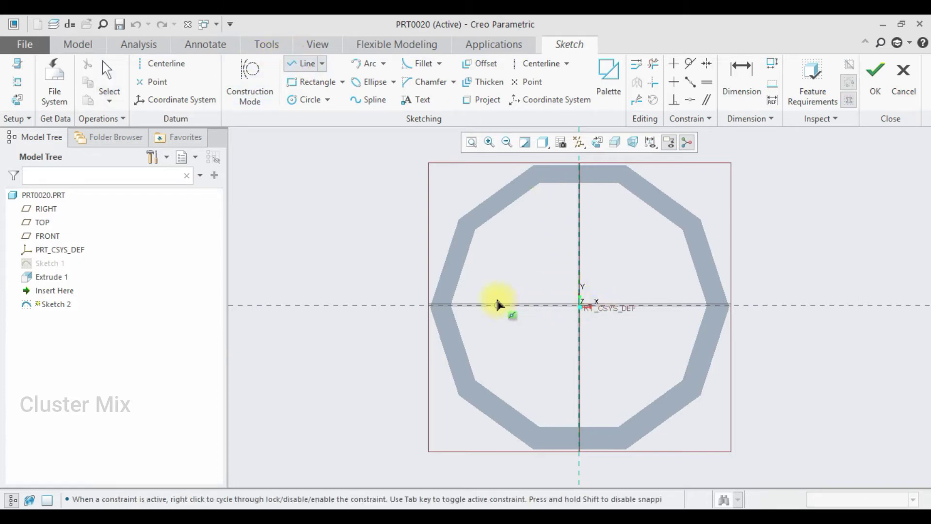
pyautogui.click(580, 306)
pyautogui.click(540, 183)
pyautogui.click(619, 183)
pyautogui.click(580, 306)
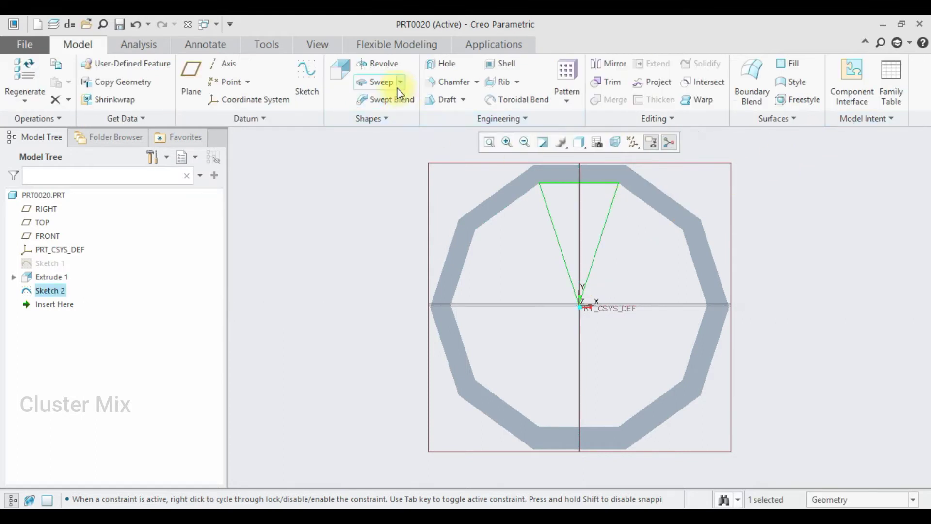
# Extrude the triangle to a depth of 15 with its direction flipped back into the rim to form a spoke
pyautogui.click(348, 80)
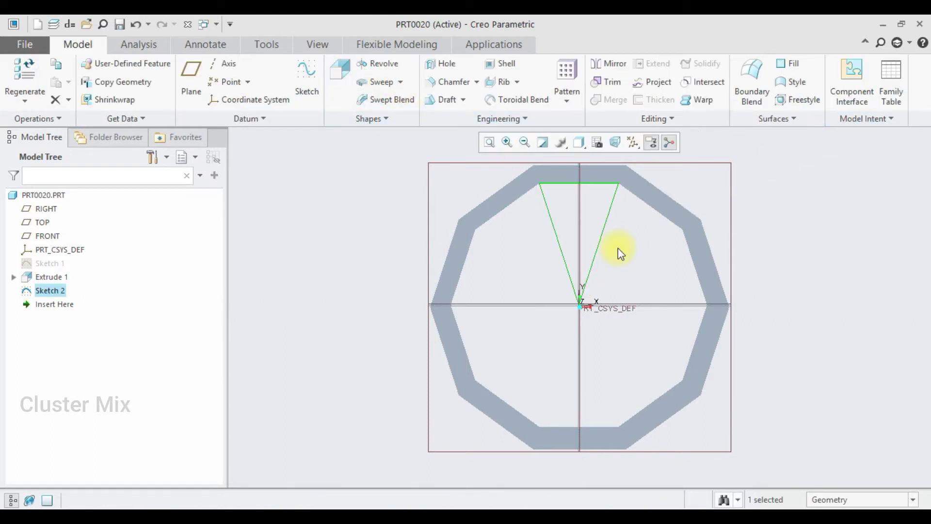
pyautogui.click(339, 73)
pyautogui.moveTo(615, 238); pyautogui.dragTo(576, 250, button='middle')
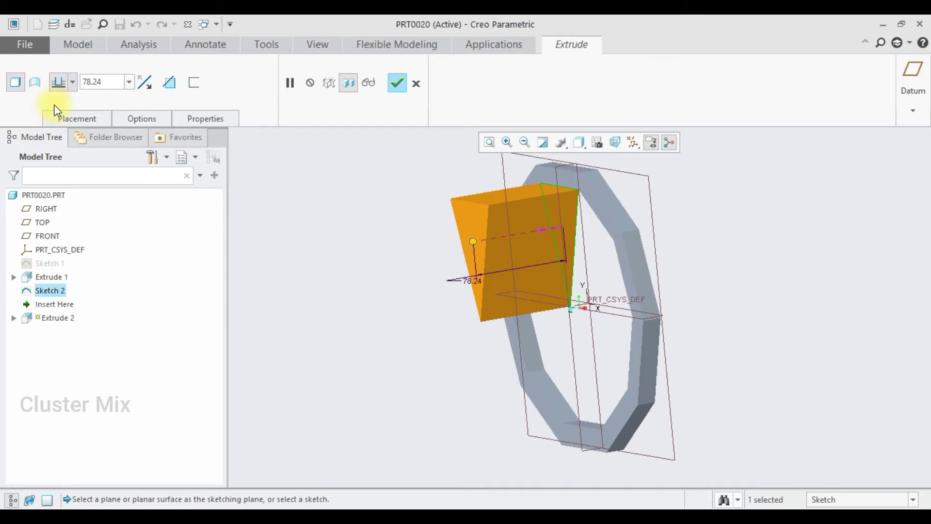
pyautogui.click(145, 82)
pyautogui.doubleClick(104, 81)
pyautogui.write('15')
pyautogui.press('Return')
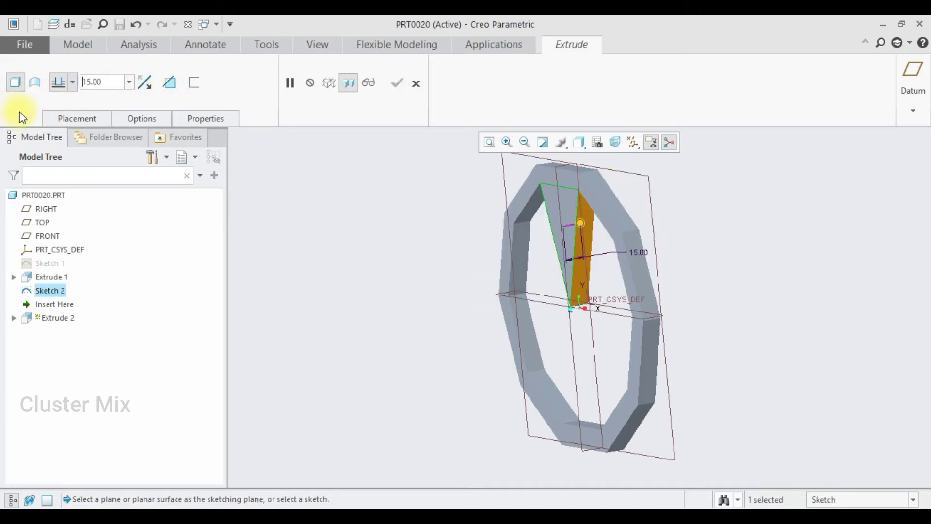
pyautogui.click(396, 80)
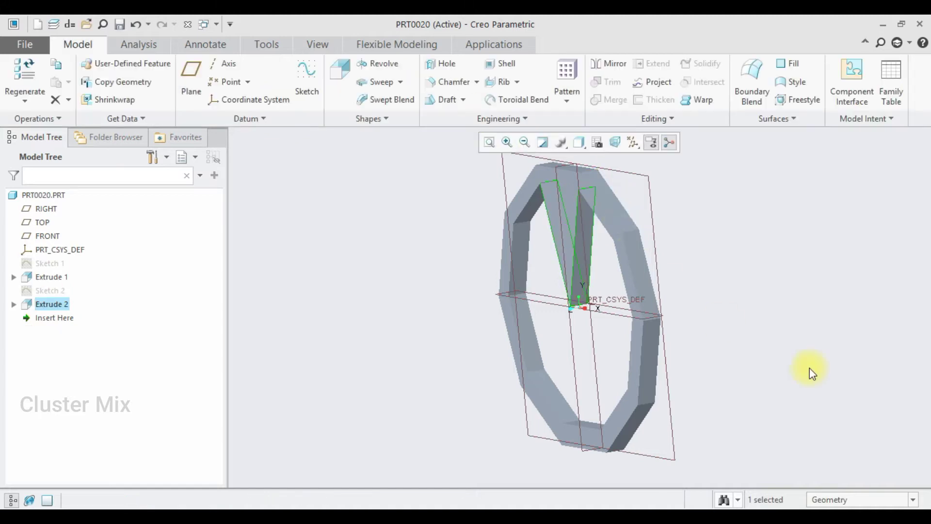
pyautogui.click(860, 512)
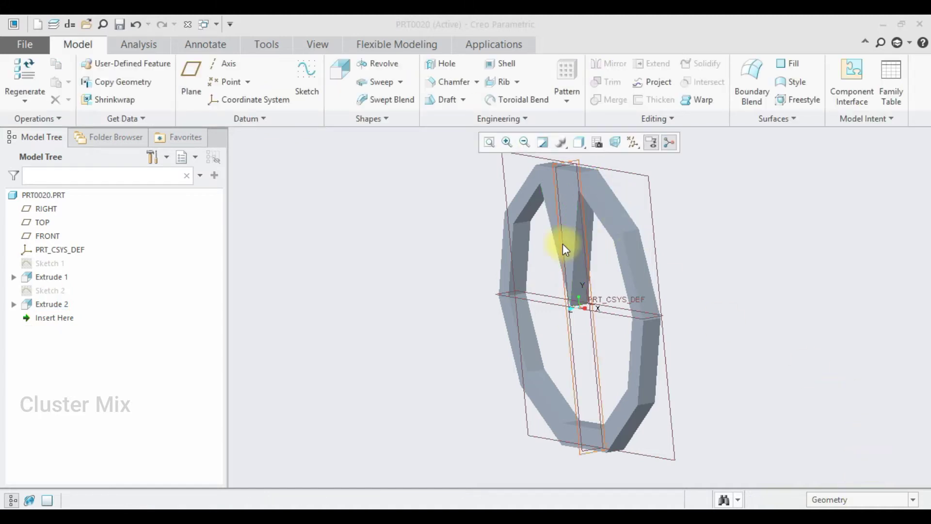
pyautogui.click(569, 101)
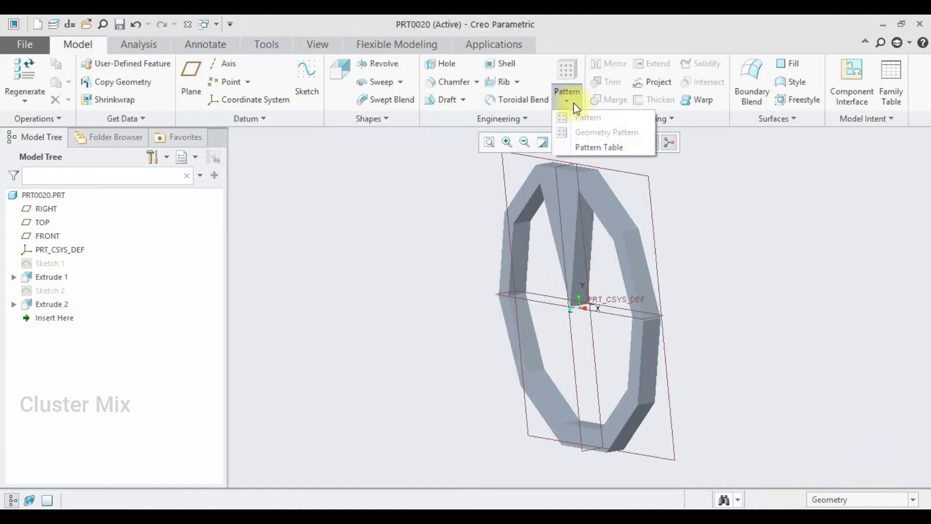
pyautogui.click(58, 304)
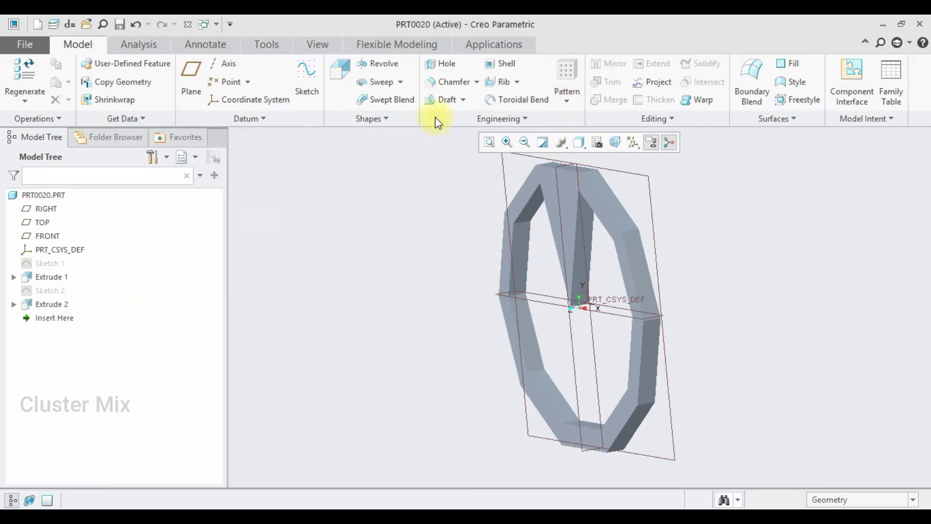
pyautogui.click(572, 98)
pyautogui.click(753, 255)
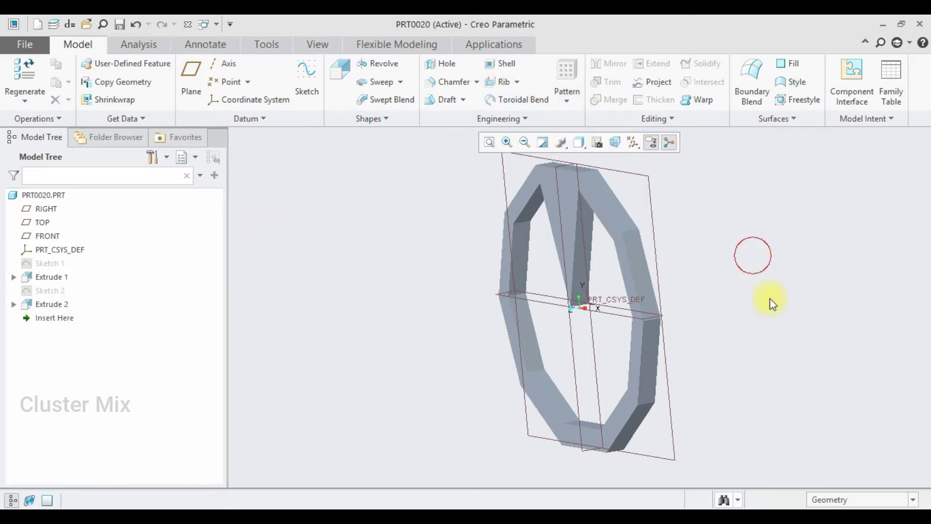
# Start an Axis pattern of the triangular spoke around the default coordinate system's Z axis
pyautogui.doubleClick(58, 305)
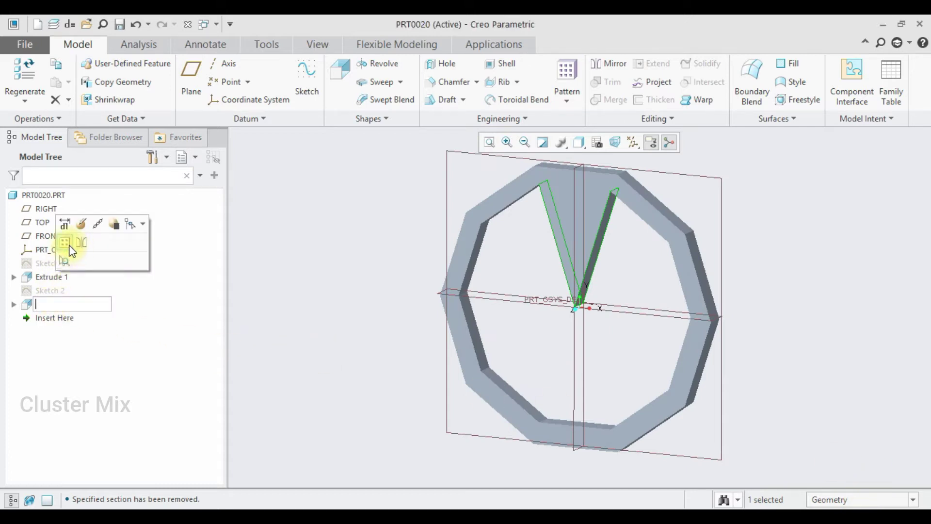
pyautogui.click(68, 244)
pyautogui.click(56, 80)
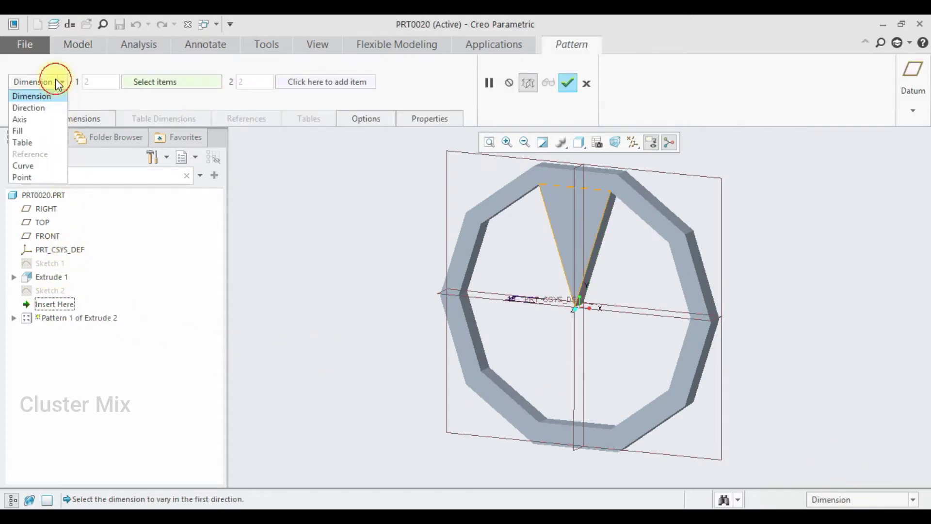
pyautogui.click(35, 119)
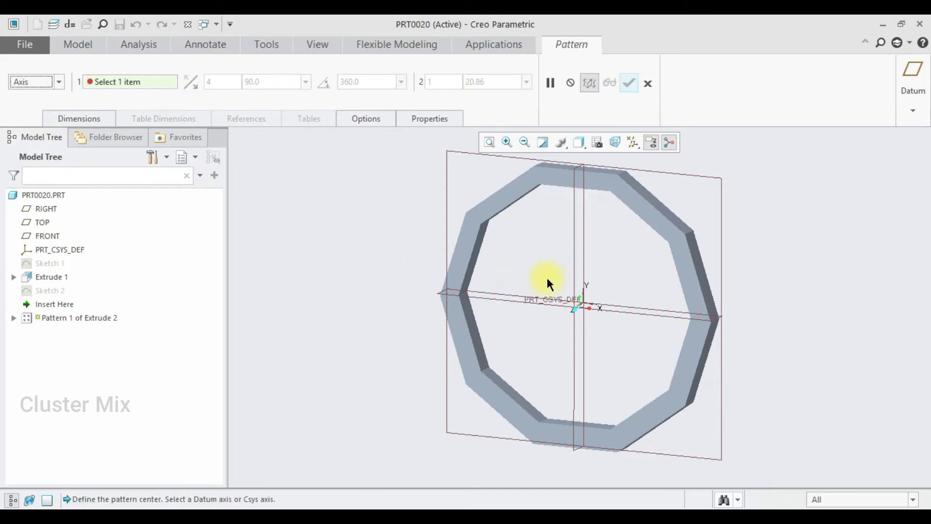
pyautogui.scroll(5, 584, 298)
pyautogui.click(558, 324)
pyautogui.scroll(-5, 560, 333)
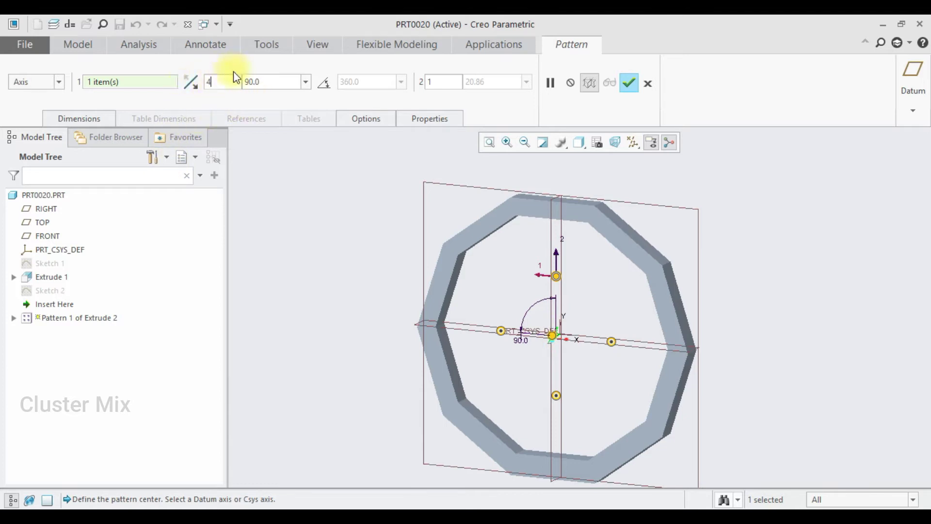
# Set the spoke pattern to 5 members with an angular spacing of 360/5 and accept it
pyautogui.doubleClick(222, 79)
pyautogui.write('5')
pyautogui.press('Tab')
pyautogui.write('36')
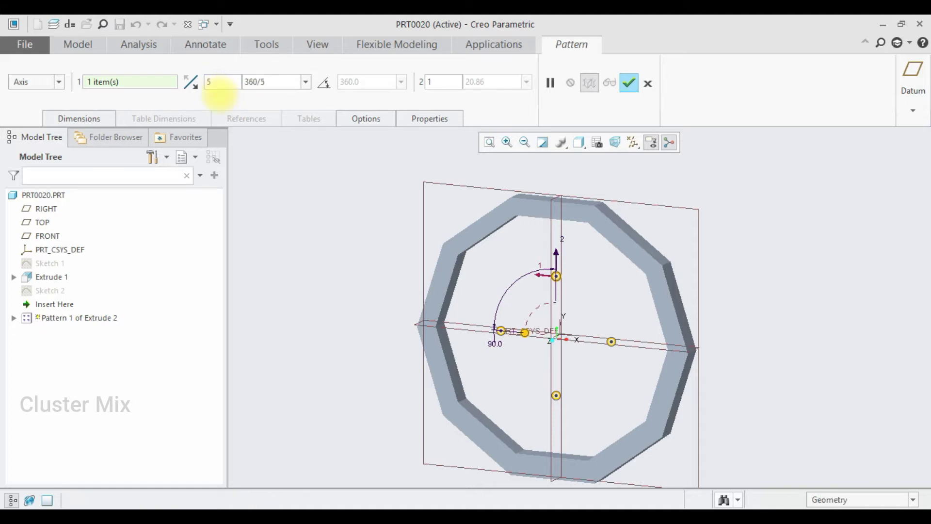
pyautogui.press('Return')
pyautogui.click(623, 87)
pyautogui.click(879, 260)
pyautogui.moveTo(879, 260); pyautogui.dragTo(788, 335, button='middle')
pyautogui.click(860, 494)
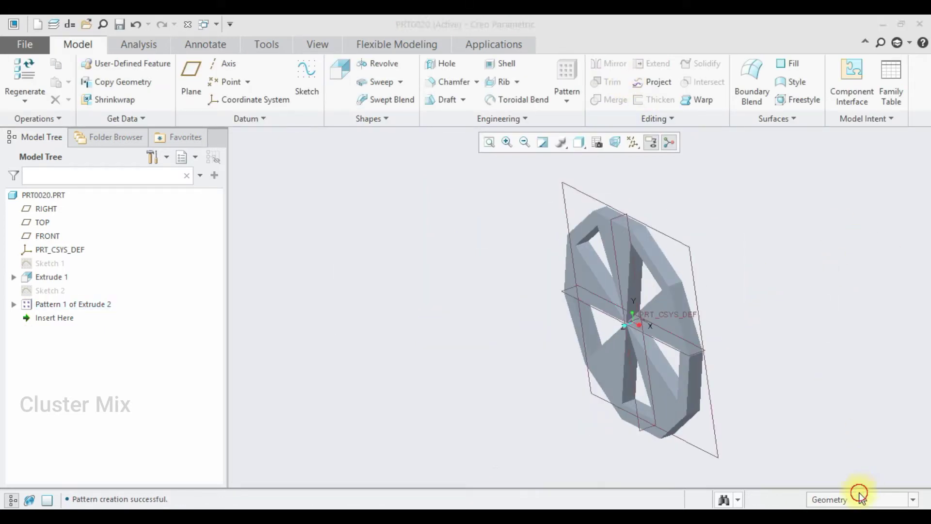
# Sketch a circle about 32 in diameter on the wheel's front face, centred on the origin
pyautogui.click(674, 306)
pyautogui.click(740, 262)
pyautogui.click(16, 98)
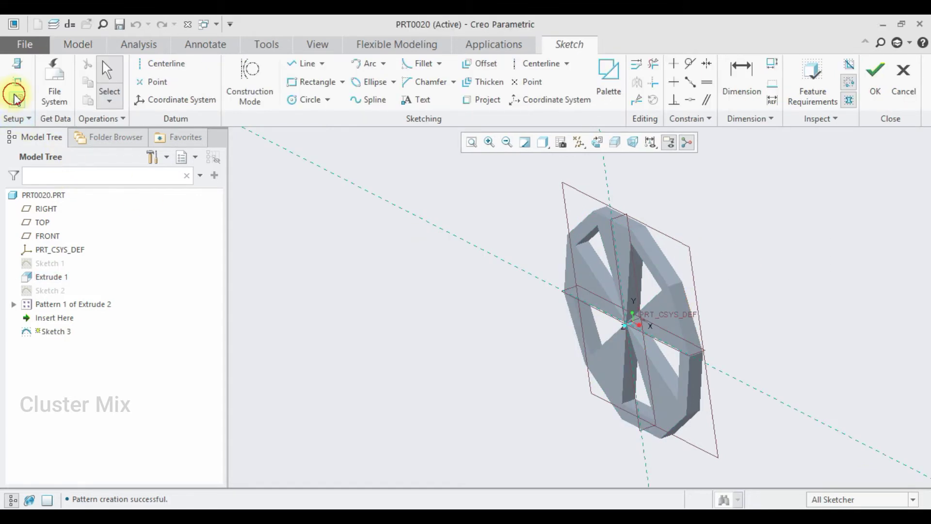
pyautogui.click(306, 99)
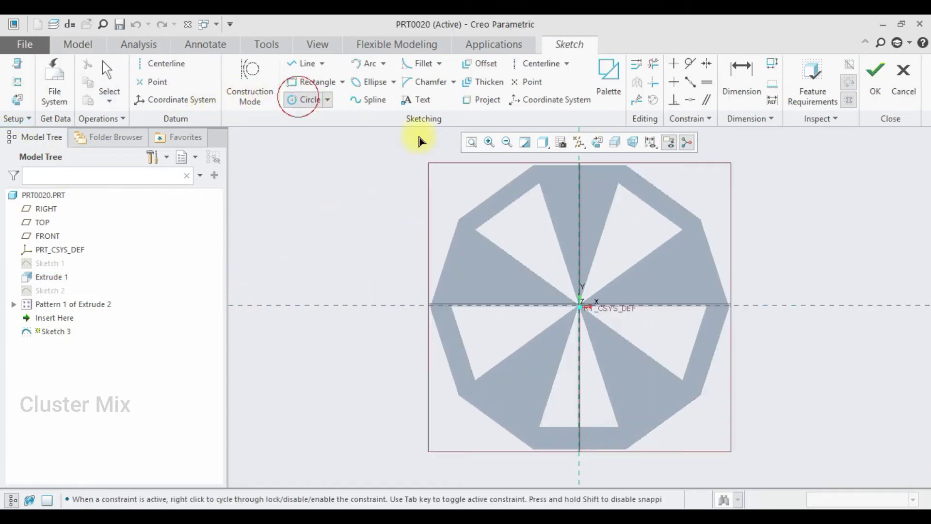
pyautogui.click(573, 286)
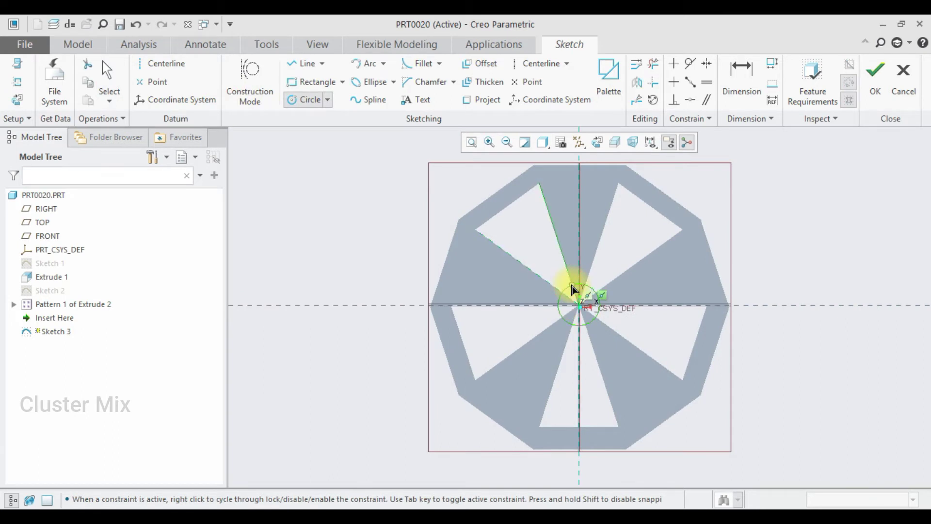
pyautogui.scroll(3, 571, 287)
pyautogui.scroll(-5, 568, 282)
pyautogui.middleClick(566, 278)
pyautogui.scroll(-2, 566, 277)
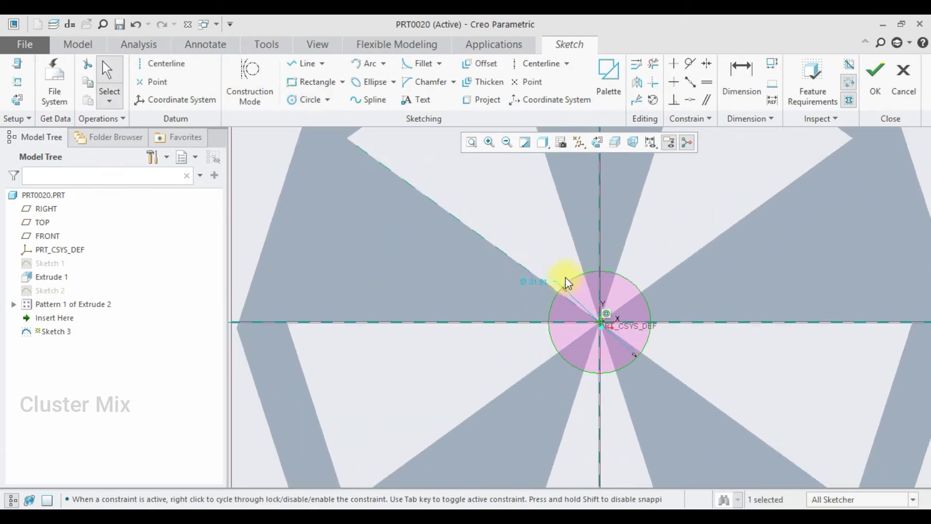
# Set the centre circle's diameter to 16 and accept the sketch
pyautogui.doubleClick(538, 283)
pyautogui.write('16')
pyautogui.press('Return')
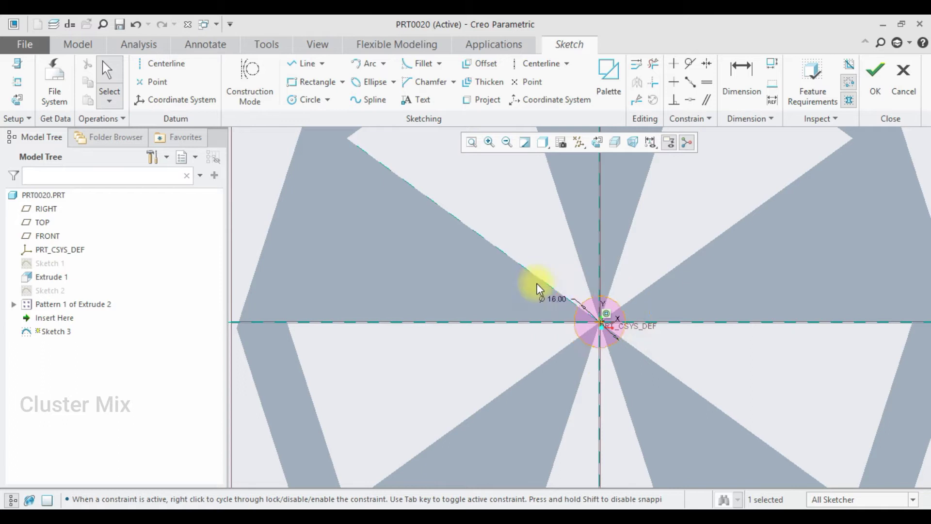
pyautogui.click(875, 75)
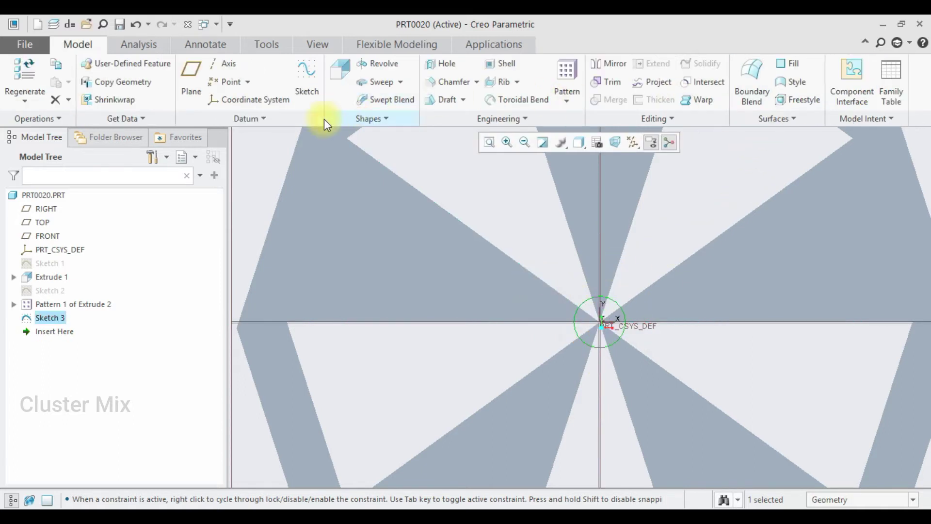
# Cut the centre hole through the wheel by extruding the circle with material removal to a depth of about 53.4
pyautogui.click(339, 87)
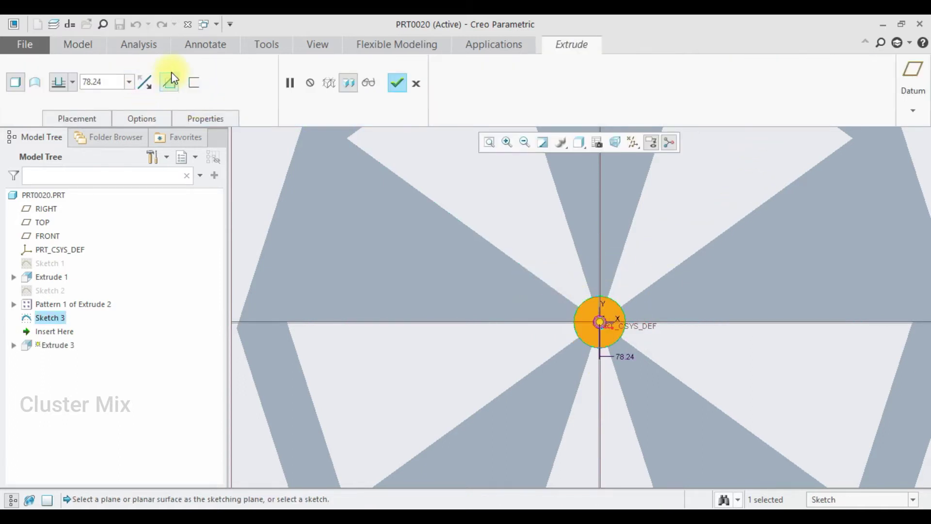
pyautogui.click(173, 80)
pyautogui.moveTo(534, 273); pyautogui.dragTo(442, 304, button='middle')
pyautogui.moveTo(420, 328); pyautogui.dragTo(669, 293)
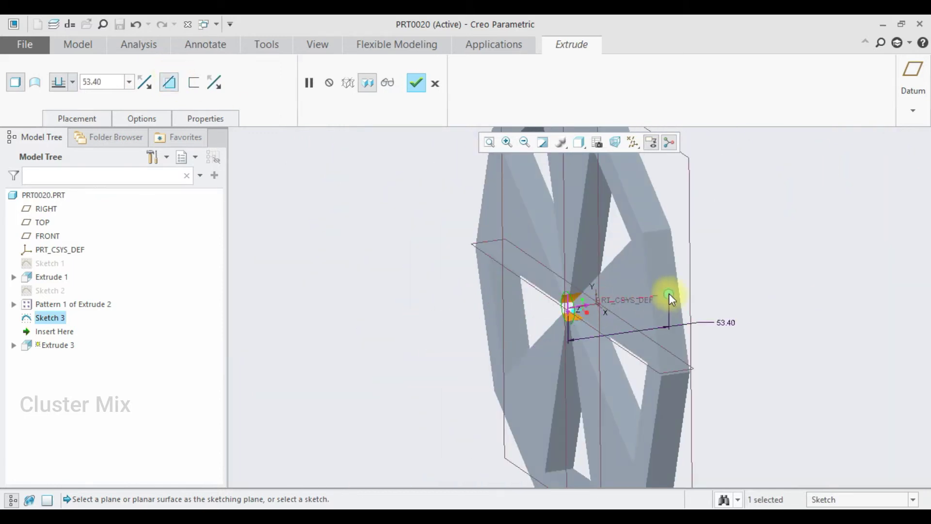
pyautogui.click(417, 89)
pyautogui.click(734, 221)
pyautogui.moveTo(676, 273); pyautogui.dragTo(624, 322, button='middle')
pyautogui.scroll(-2, 624, 321)
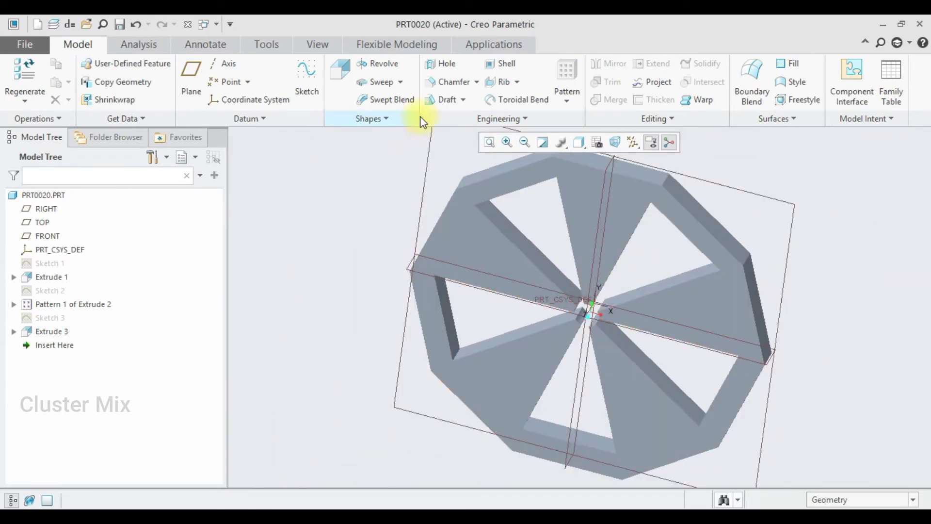
# Begin a Round with radius 5 and select the whole set of rim edges around the wheel's front face
pyautogui.click(509, 120)
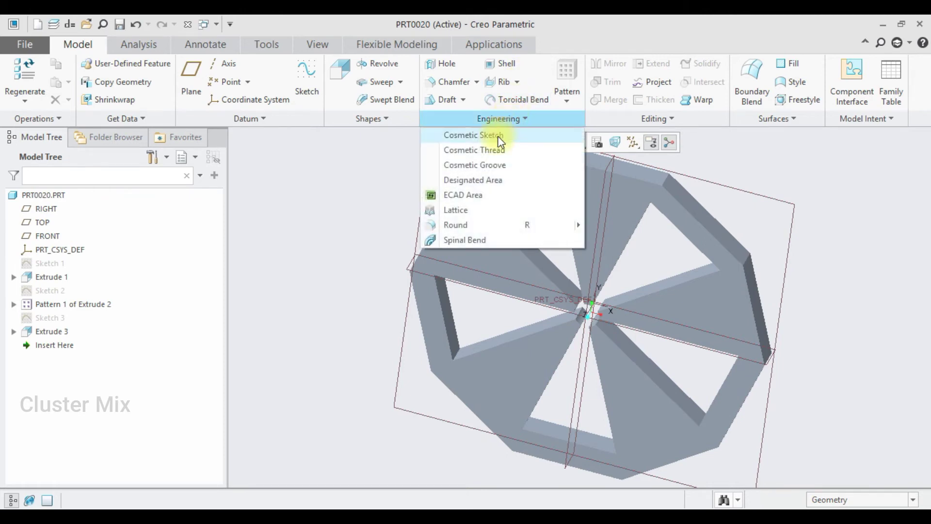
pyautogui.click(484, 222)
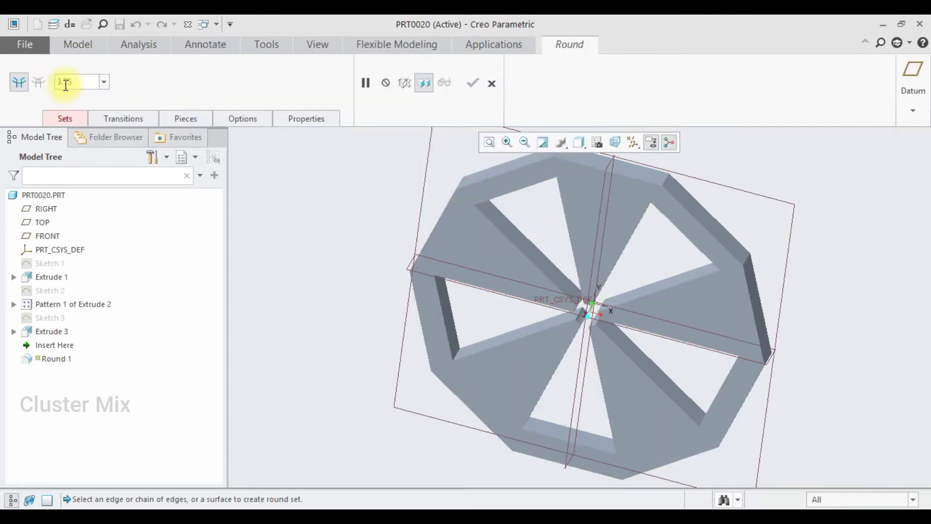
pyautogui.write('5')
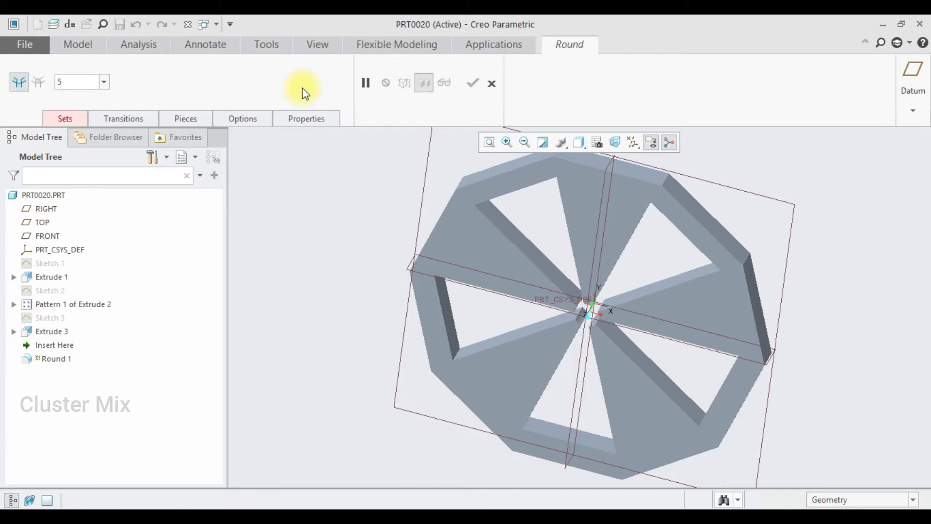
pyautogui.press('Return')
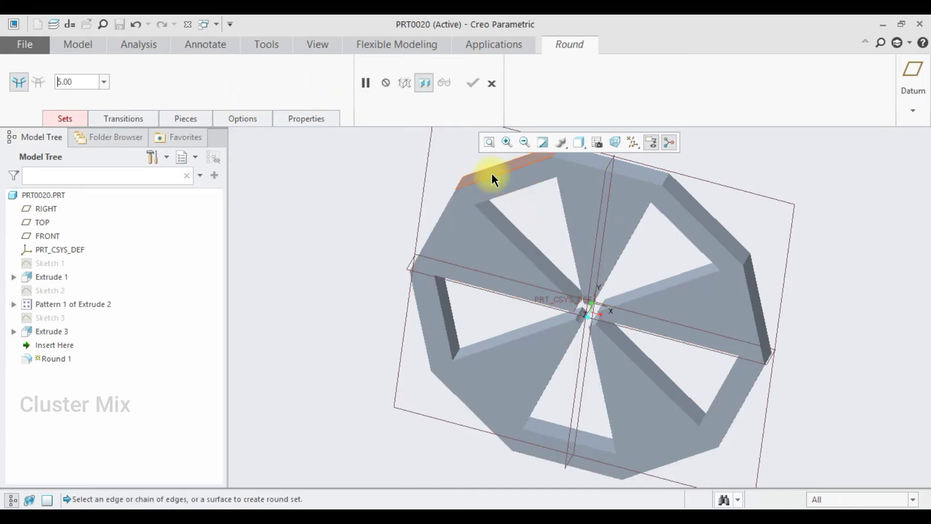
pyautogui.rightClick(488, 176)
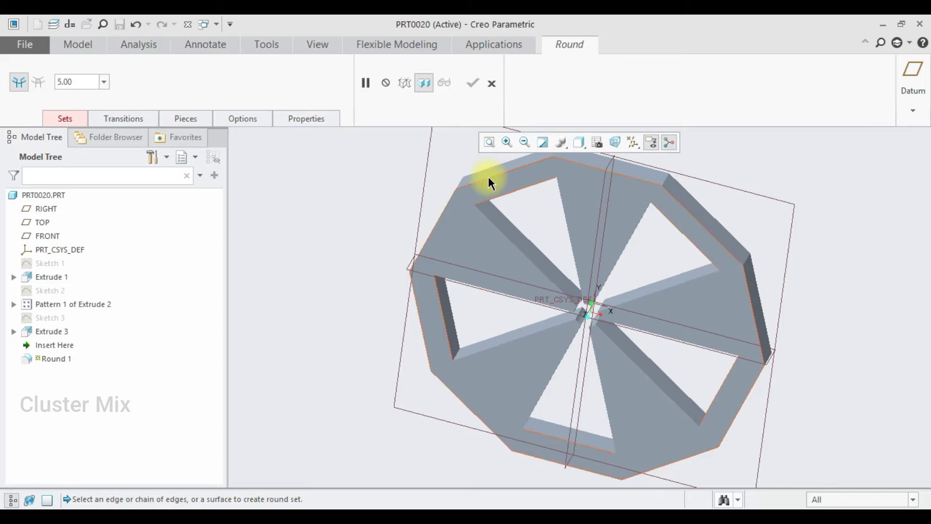
pyautogui.click(488, 177)
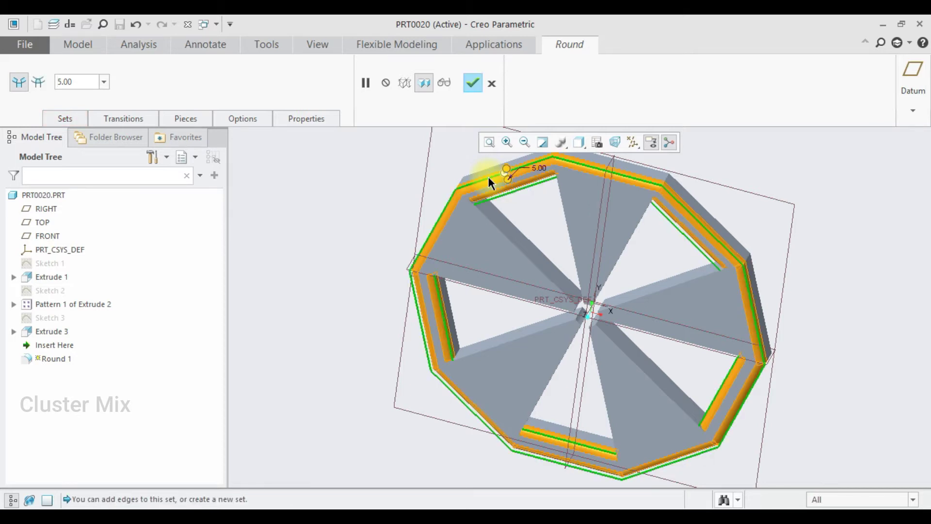
# Add the long side edges of all five triangular spokes on the front face to the radius 5 round and accept the feature
pyautogui.moveTo(690, 253); pyautogui.dragTo(479, 271, button='middle')
pyautogui.scroll(3, 480, 272)
pyautogui.click(472, 283)
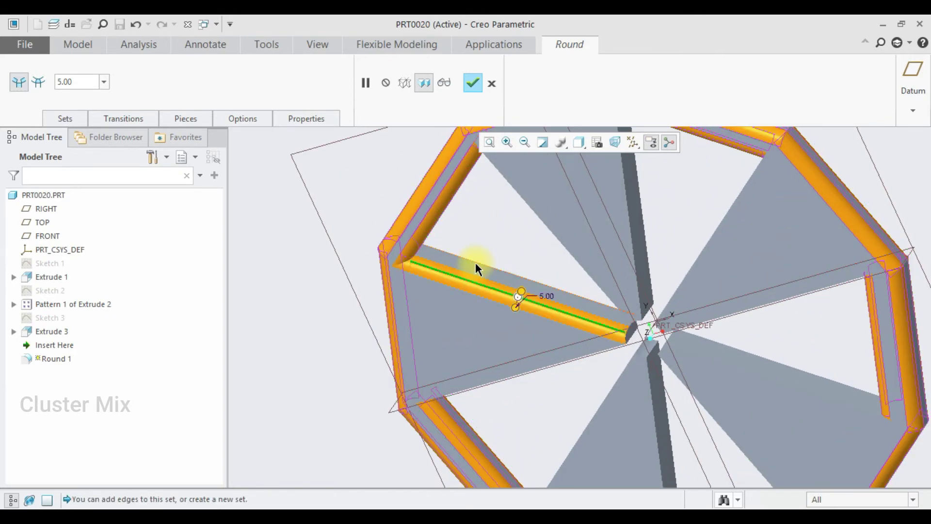
pyautogui.click(639, 294)
pyautogui.moveTo(640, 294); pyautogui.dragTo(759, 328, button='middle')
pyautogui.click(661, 300)
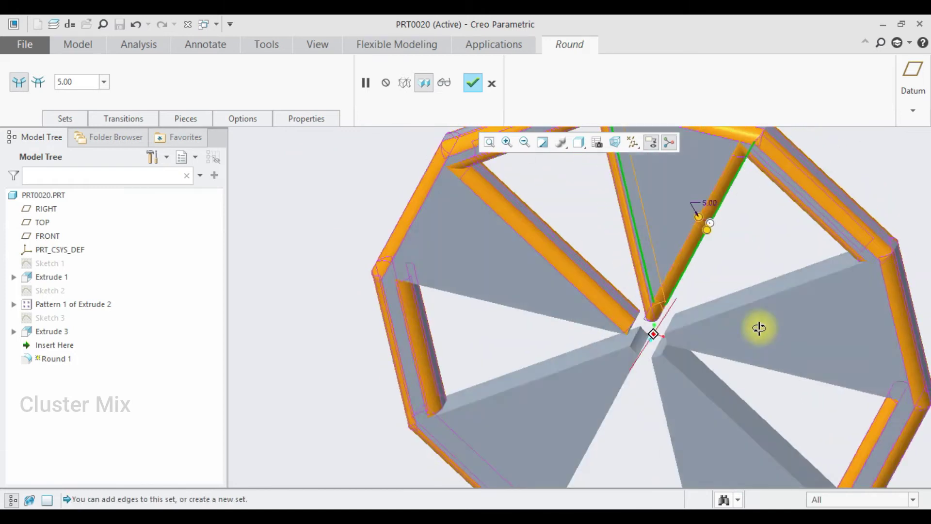
pyautogui.click(735, 293)
pyautogui.click(682, 377)
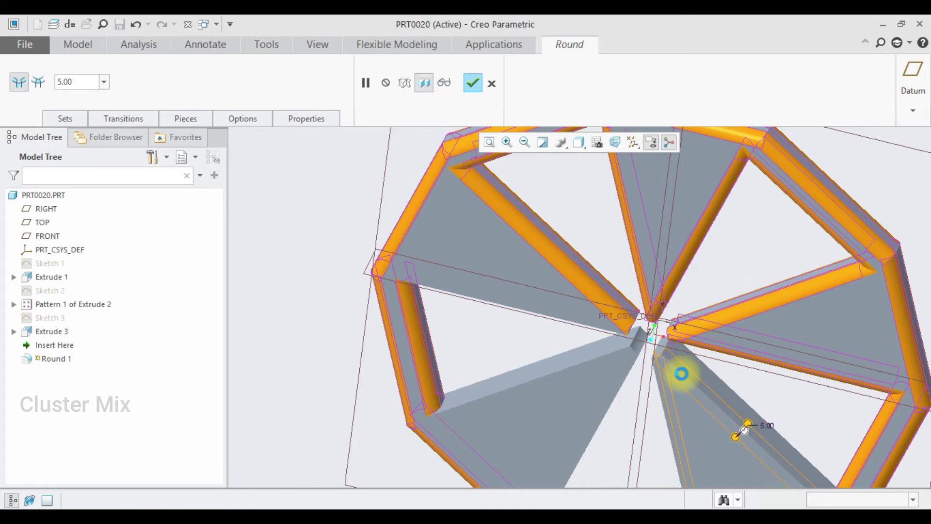
pyautogui.click(704, 364)
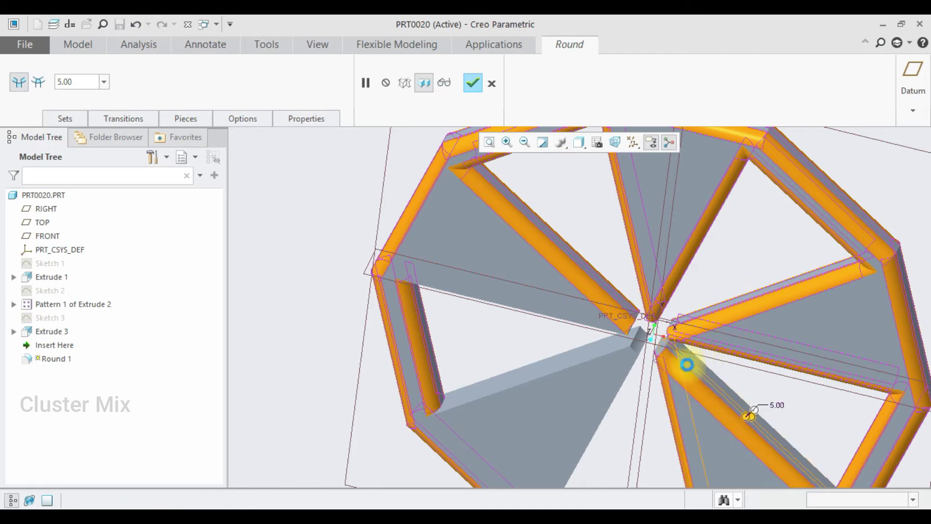
pyautogui.click(611, 407)
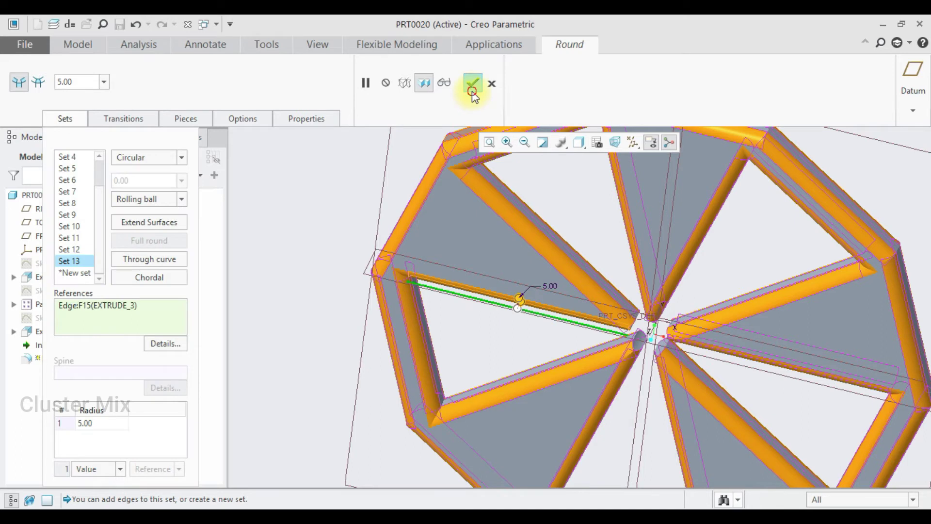
pyautogui.click(473, 90)
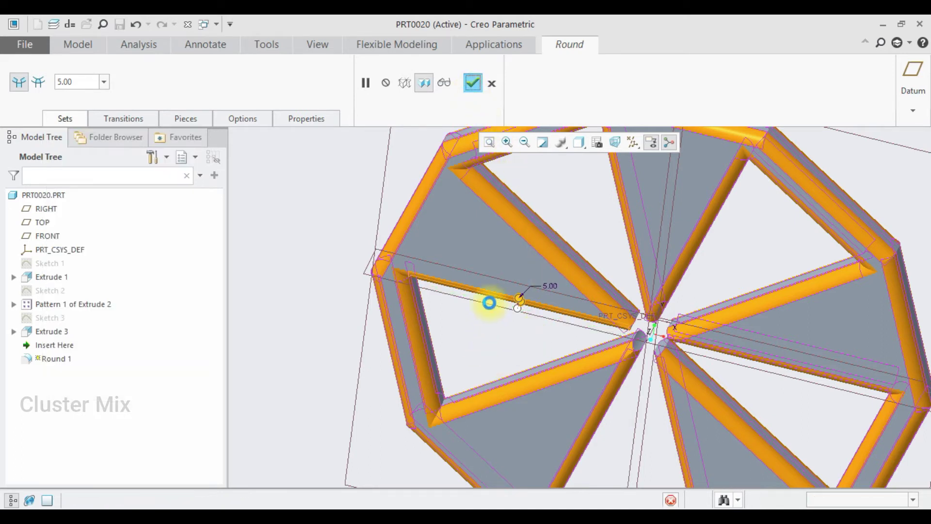
pyautogui.scroll(-3, 502, 351)
pyautogui.moveTo(501, 350)
pyautogui.mouseDown(button='middle')
pyautogui.moveTo(453, 322)
pyautogui.moveTo(490, 344)
pyautogui.mouseUp(button='middle')
pyautogui.click(853, 491)
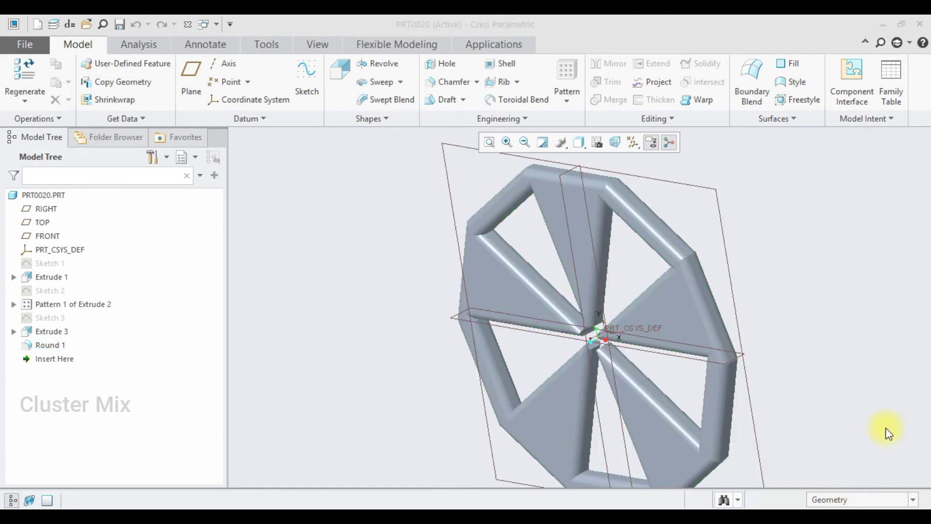
pyautogui.click(156, 66)
pyautogui.click(712, 127)
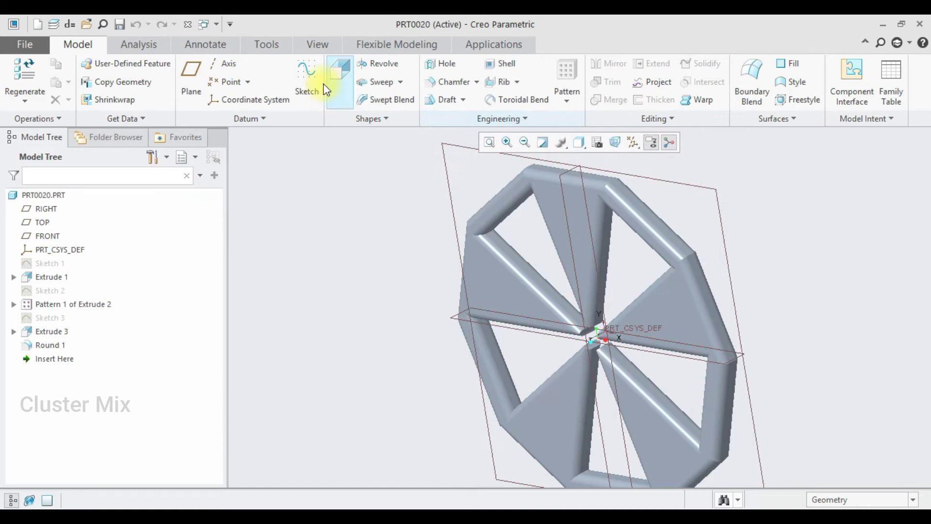
# Create a datum plane parallel to the wheel's flat back face with an offset of 65
pyautogui.click(191, 78)
pyautogui.moveTo(711, 233); pyautogui.dragTo(632, 222, button='middle')
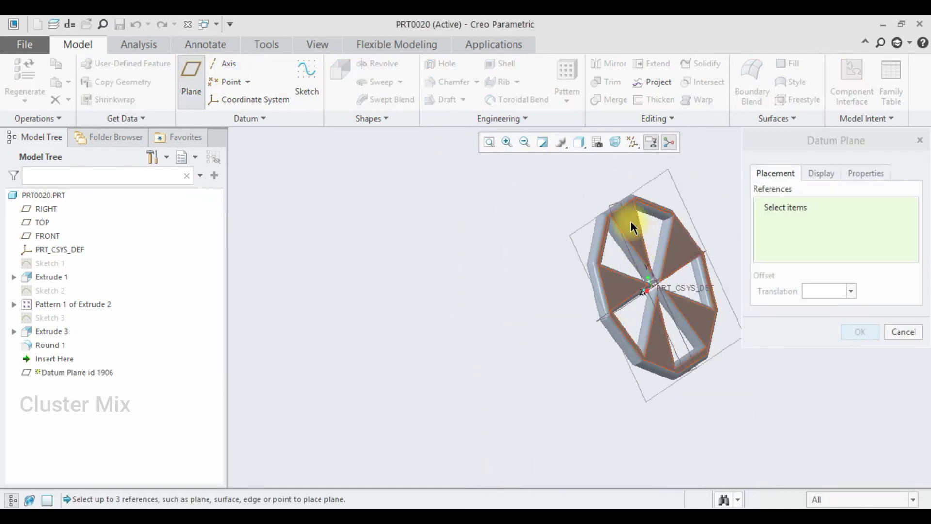
pyautogui.scroll(-5, 629, 225)
pyautogui.click(626, 229)
pyautogui.scroll(6, 543, 271)
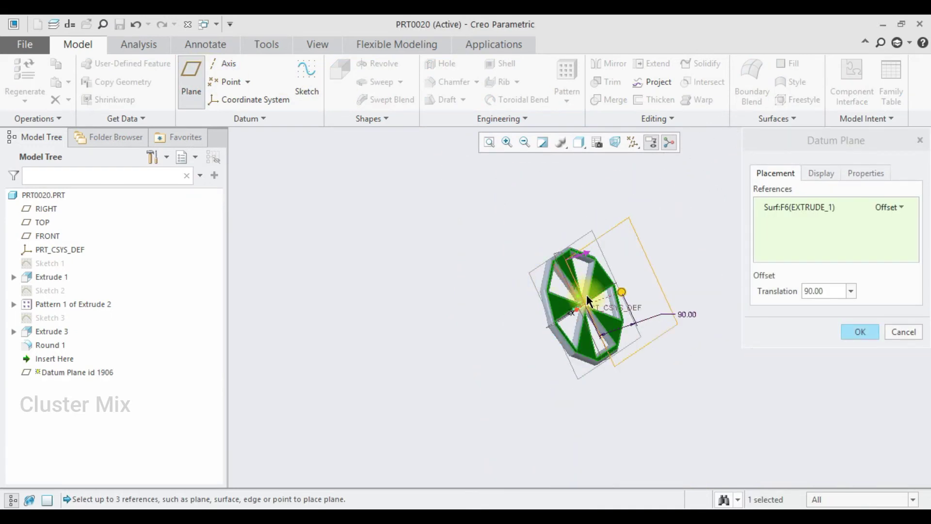
pyautogui.moveTo(828, 290); pyautogui.dragTo(771, 296)
pyautogui.write('65')
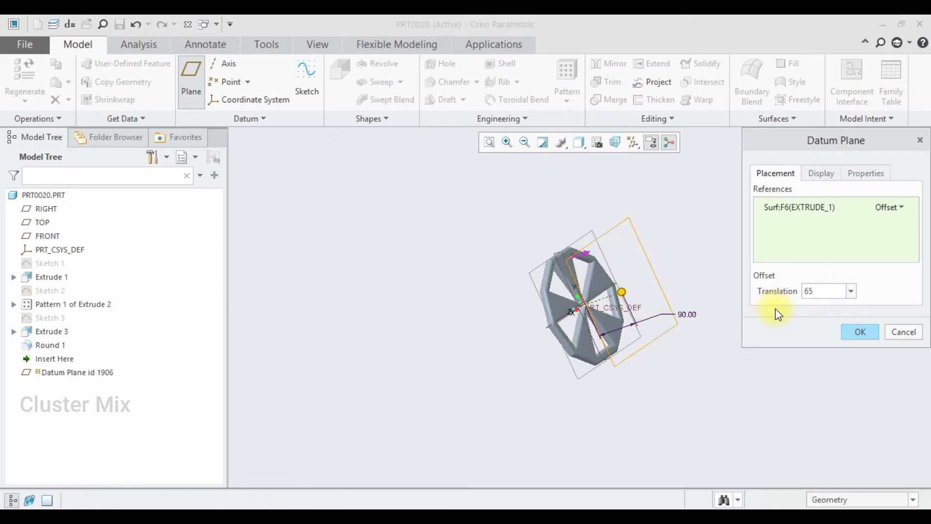
pyautogui.press('Return')
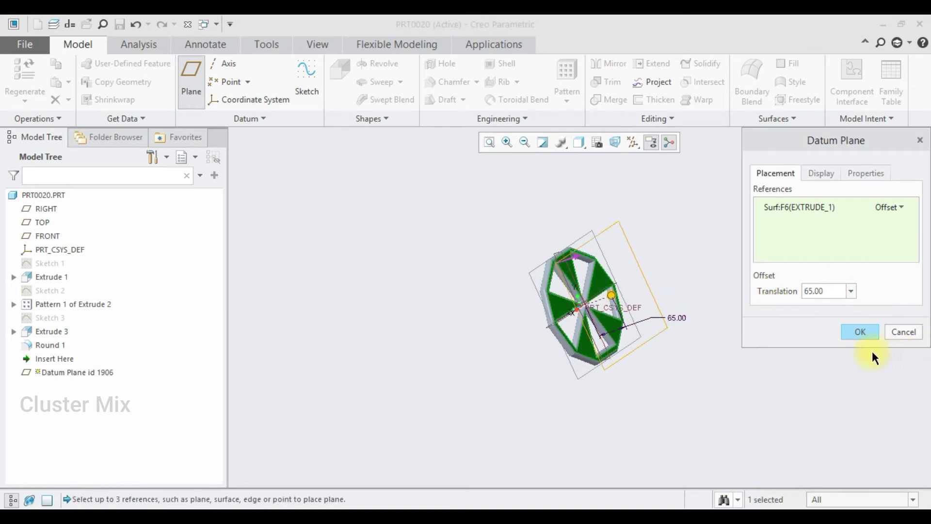
pyautogui.click(856, 335)
pyautogui.moveTo(662, 345); pyautogui.dragTo(692, 340, button='middle')
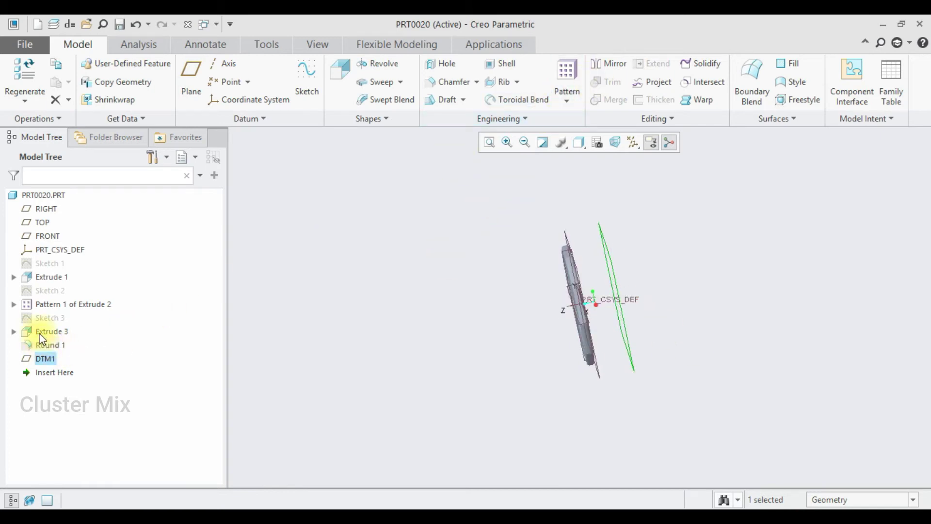
# Mirror the wheel body Extrude 1 and the spoke pattern Pattern 1 of Extrude 2 about the offset datum plane DTM1
pyautogui.click(52, 278)
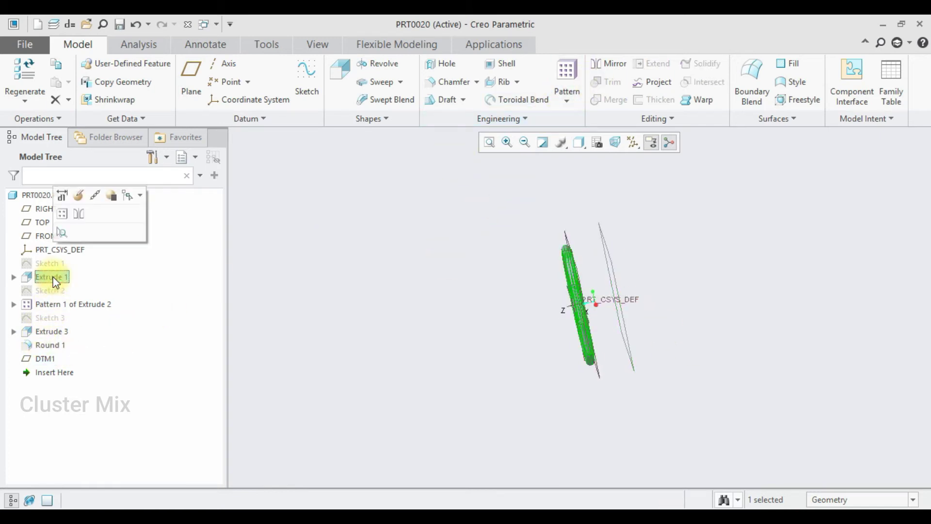
pyautogui.keyDown('ctrl'); pyautogui.click(77, 303); pyautogui.keyUp('ctrl')
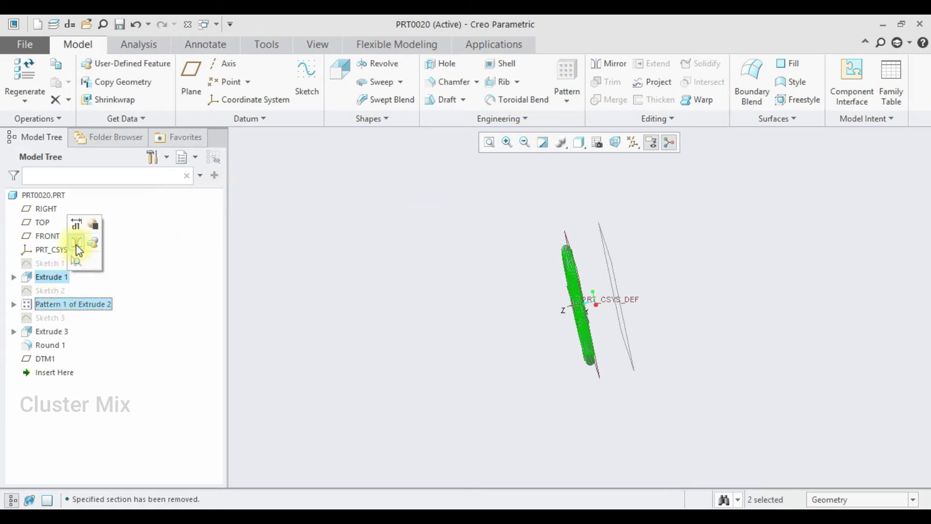
pyautogui.click(77, 245)
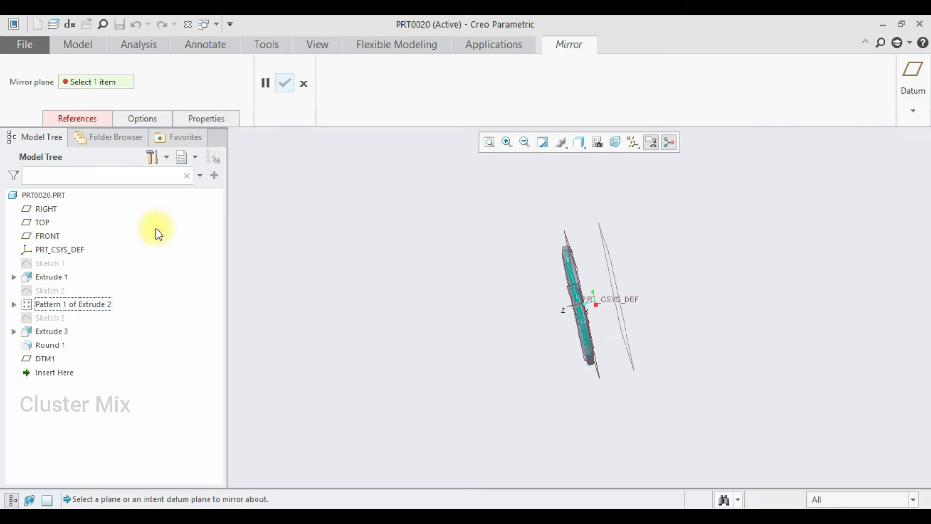
pyautogui.click(609, 252)
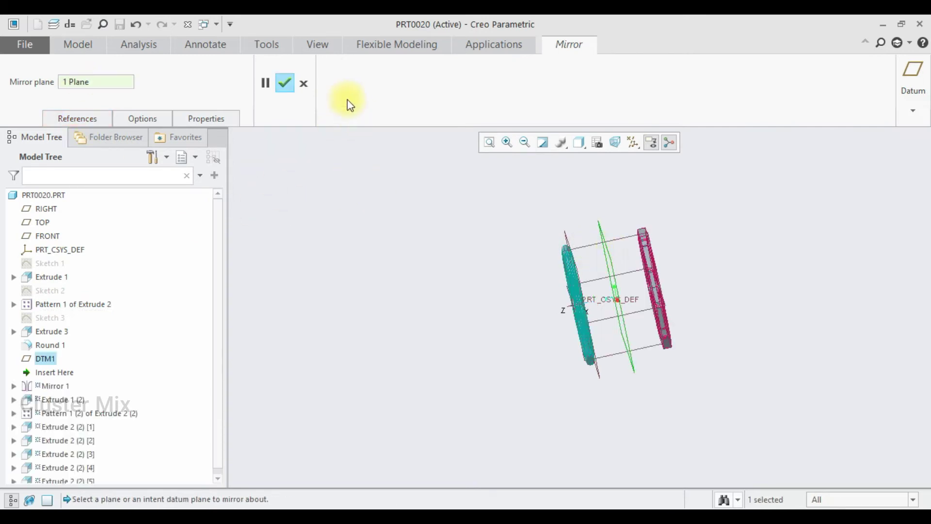
pyautogui.click(285, 82)
pyautogui.click(696, 216)
# Begin a second Round with radius 5 on the rim edges of the mirrored wheel
pyautogui.scroll(-3, 679, 246)
pyautogui.moveTo(638, 285); pyautogui.dragTo(675, 274, button='middle')
pyautogui.click(449, 82)
pyautogui.click(627, 245)
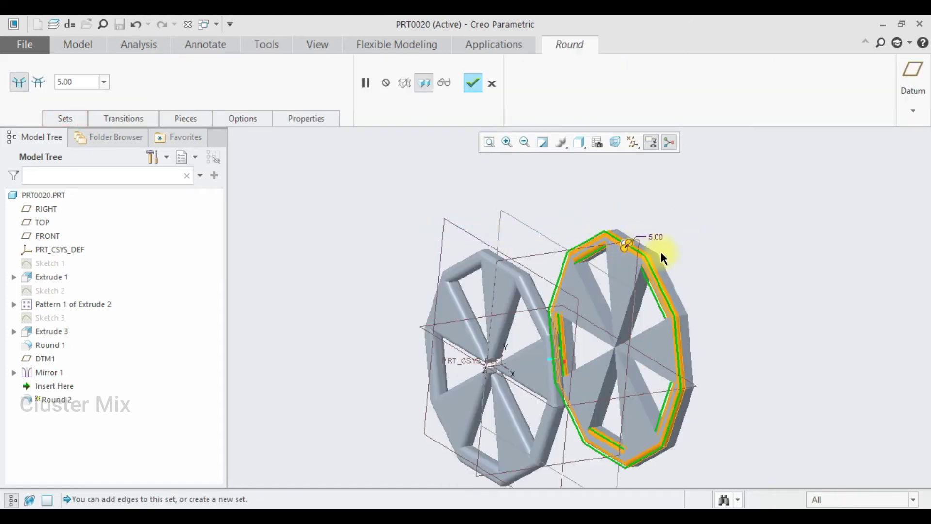
# Add the mirrored wheel's spoke side edges to the second radius 5 round and accept the feature
pyautogui.scroll(-5, 584, 285)
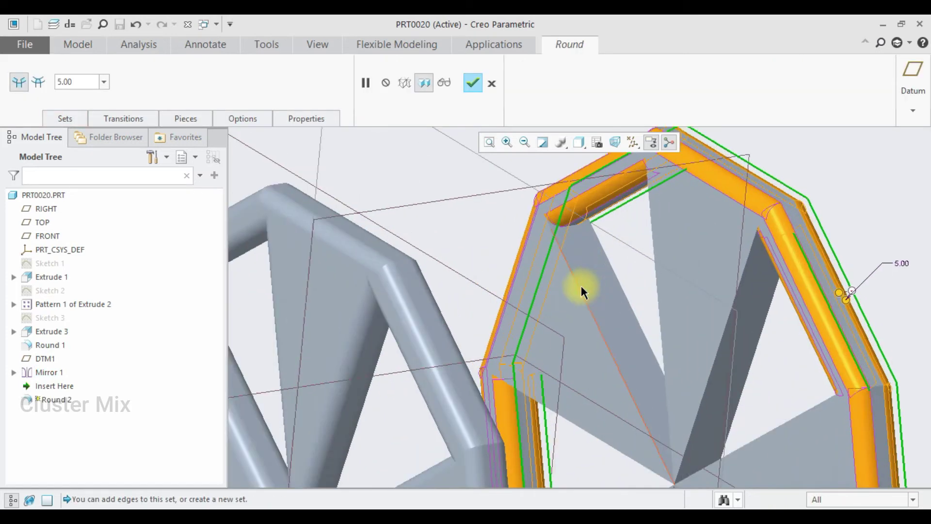
pyautogui.click(578, 290)
pyautogui.click(621, 284)
pyautogui.click(655, 278)
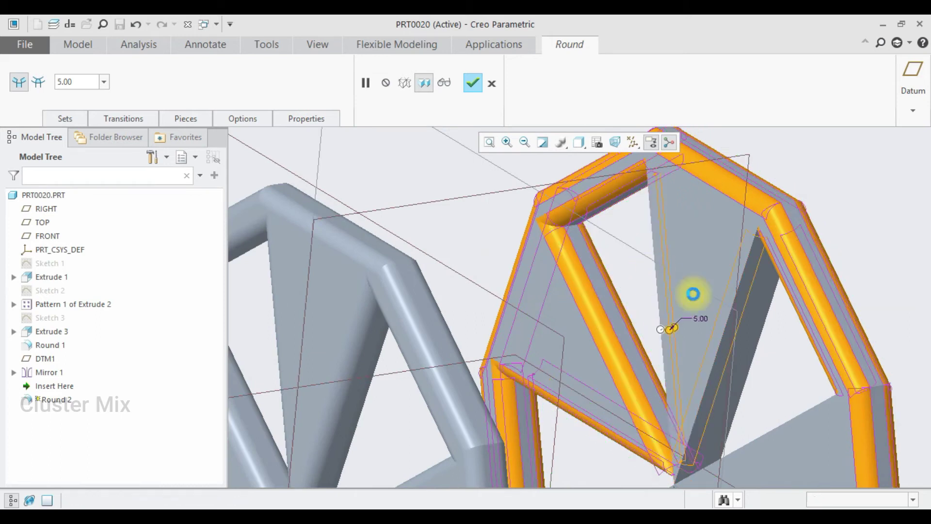
pyautogui.scroll(4, 737, 307)
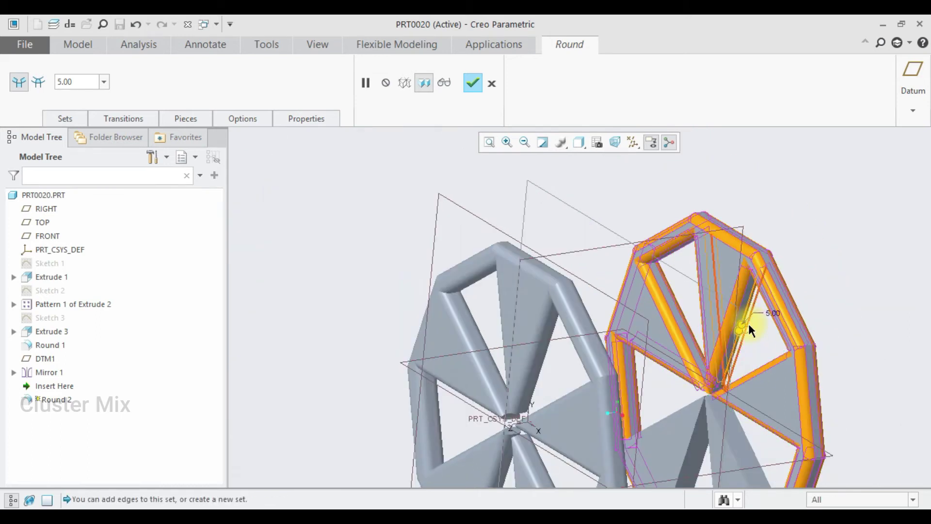
pyautogui.moveTo(748, 322); pyautogui.dragTo(718, 363, button='middle')
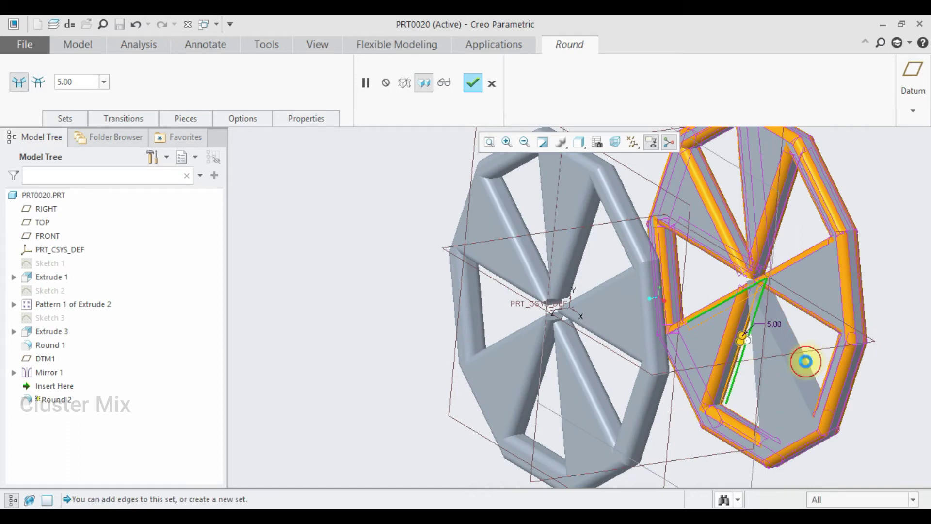
pyautogui.click(794, 370)
pyautogui.scroll(5, 792, 370)
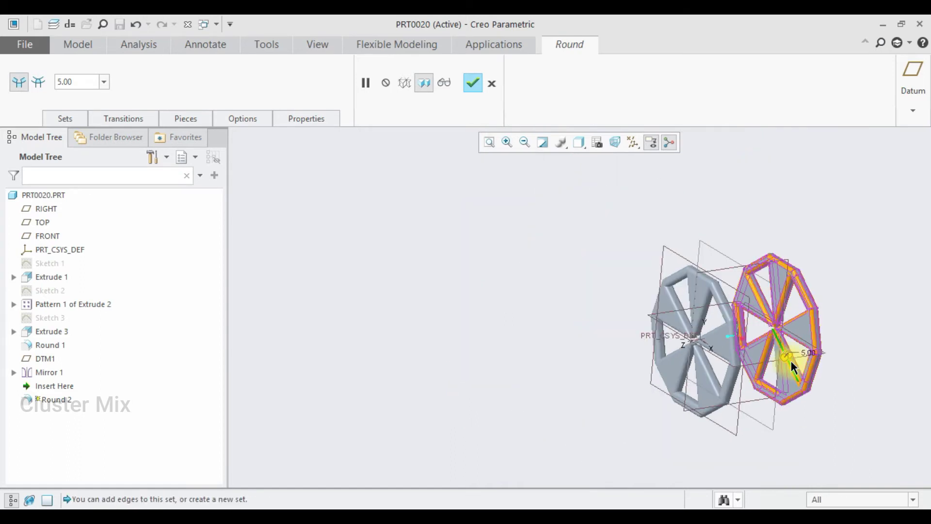
pyautogui.click(471, 85)
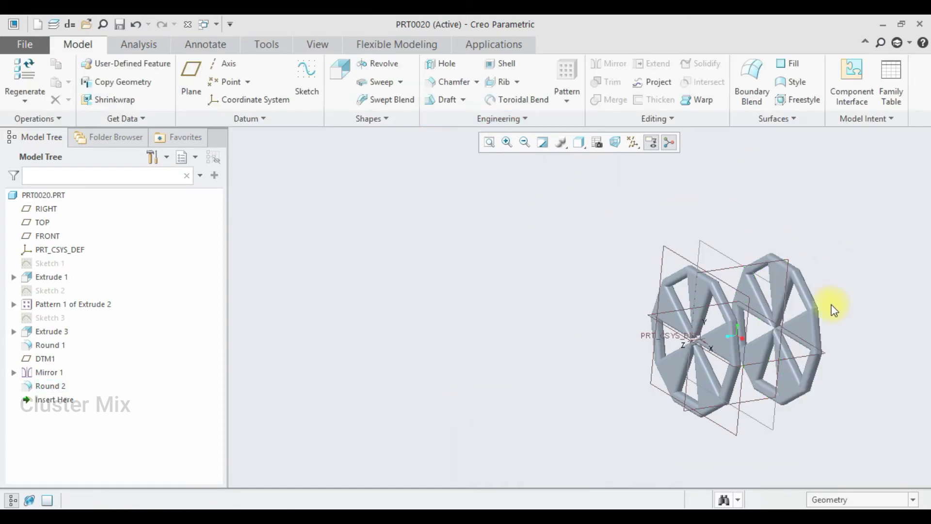
# Start a sketch on the datum plane DTM1 midway between the two wheels and orient it to a flat 2D view
pyautogui.scroll(-3, 832, 307)
pyautogui.moveTo(823, 316); pyautogui.dragTo(667, 275, button='middle')
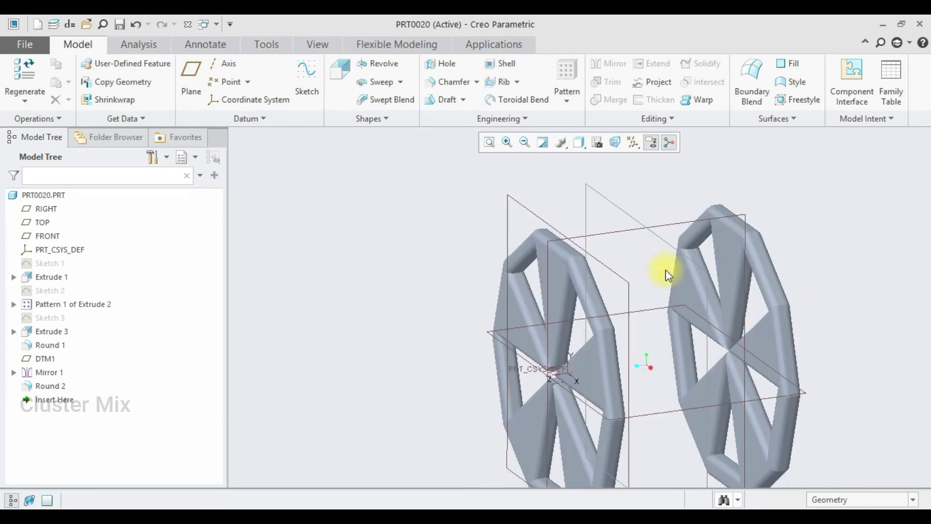
pyautogui.click(663, 244)
pyautogui.click(674, 181)
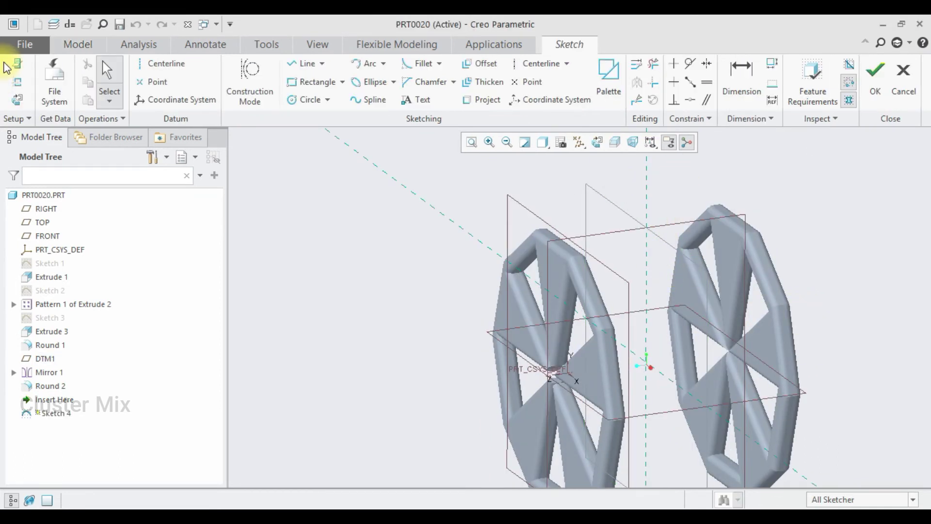
pyautogui.click(14, 100)
# Sketch two concentric circles of different sizes centred on the origin of the wheels
pyautogui.click(305, 99)
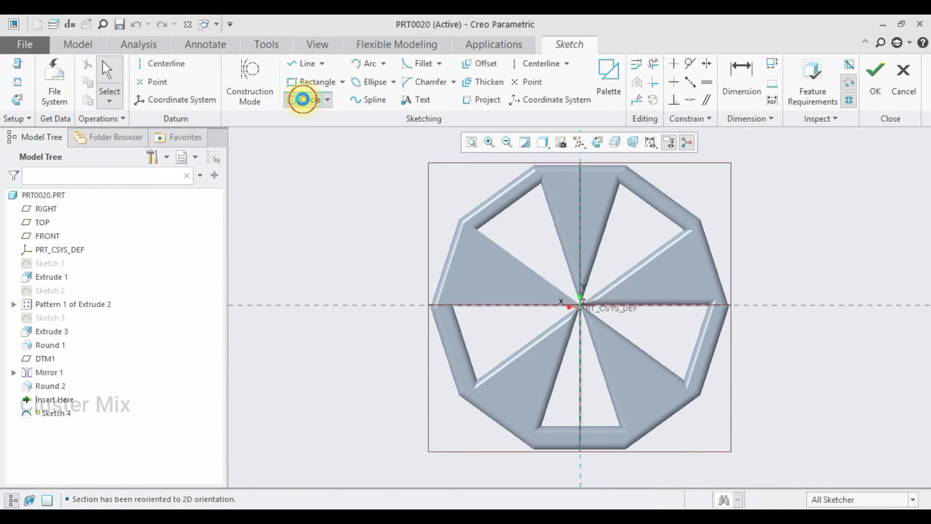
pyautogui.scroll(3, 582, 310)
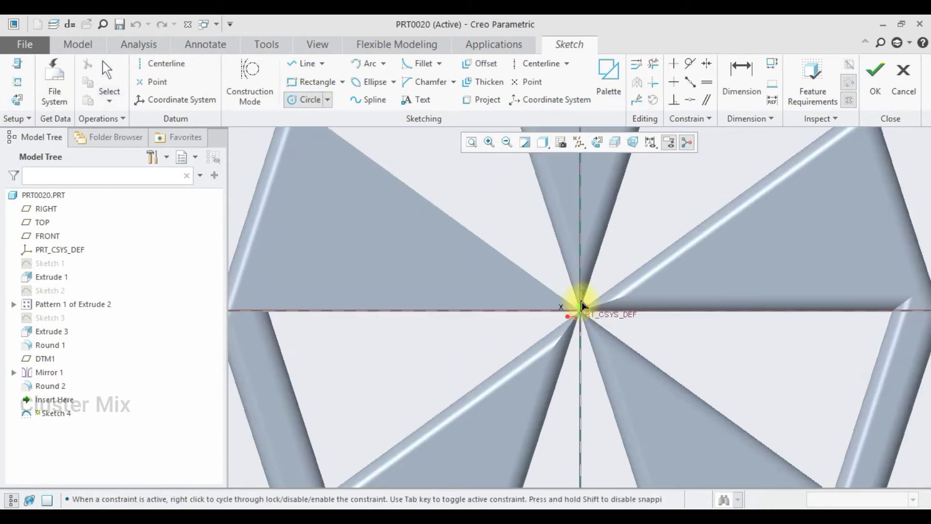
pyautogui.click(577, 309)
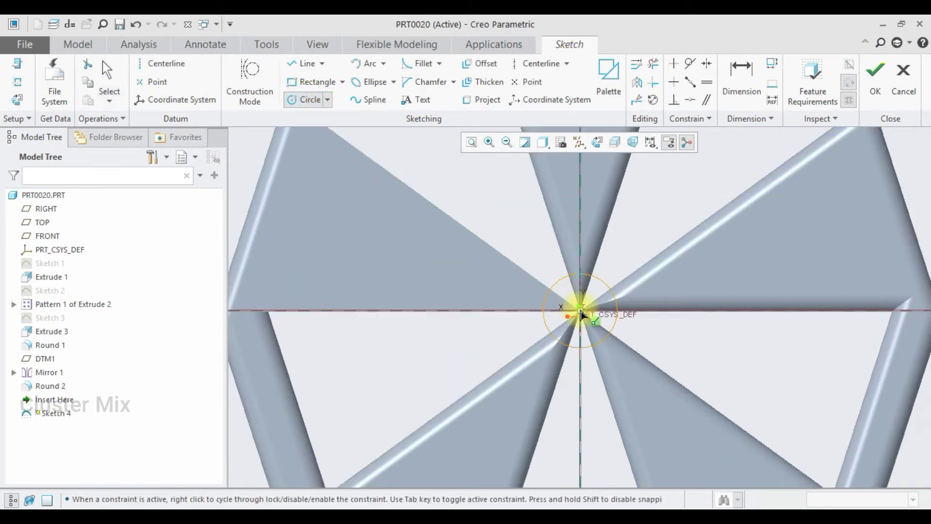
pyautogui.click(548, 260)
pyautogui.middleClick(514, 256)
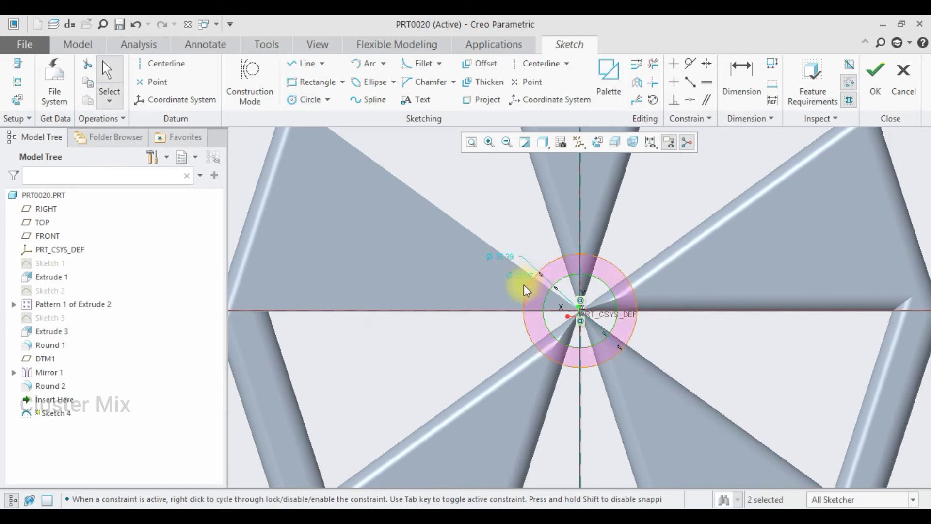
# Set the outer circle's diameter to 25 and the inner circle's to 16, and finish the sketch
pyautogui.doubleClick(508, 253)
pyautogui.write('25')
pyautogui.press('Return')
pyautogui.doubleClick(523, 278)
pyautogui.write('16')
pyautogui.press('Return')
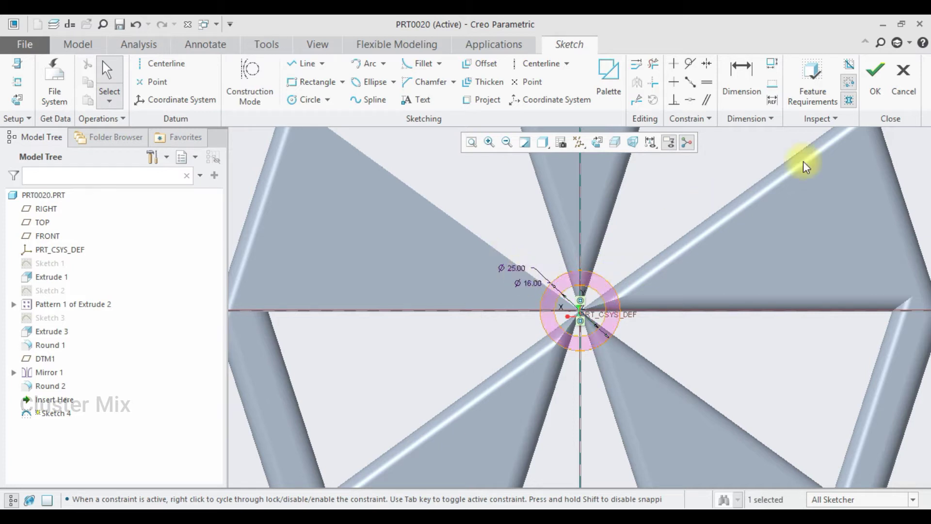
pyautogui.click(875, 78)
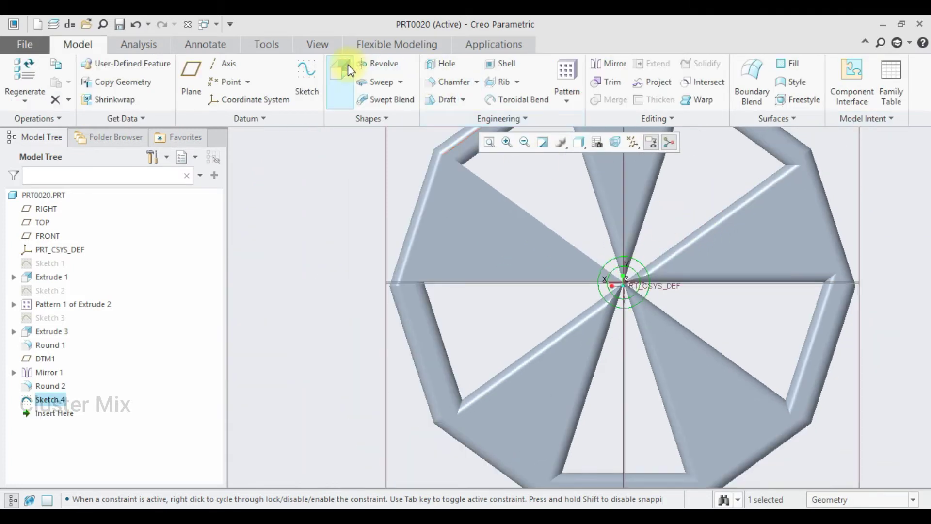
# Start an Extrude of the concentric-circle sketch and make its depth symmetric about the sketch plane
pyautogui.click(349, 71)
pyautogui.scroll(3, 682, 306)
pyautogui.moveTo(683, 305); pyautogui.dragTo(526, 308, button='middle')
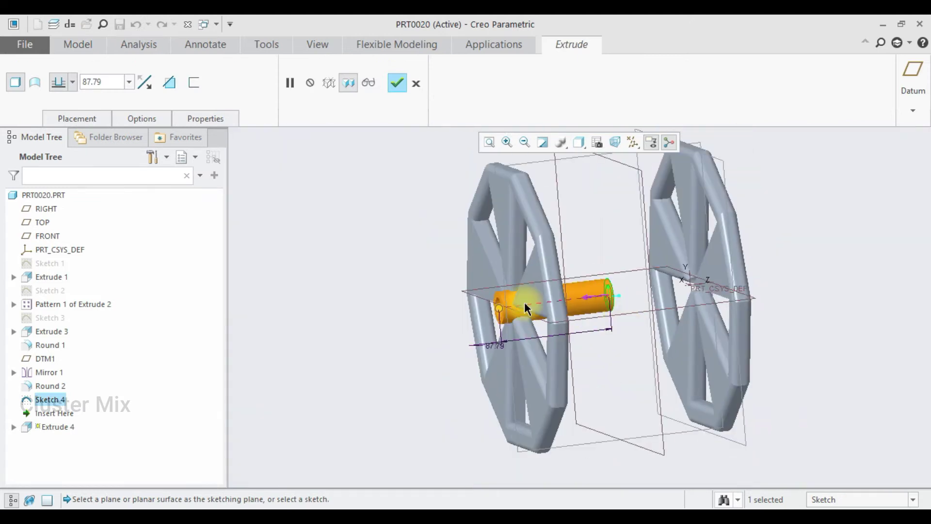
pyautogui.click(87, 83)
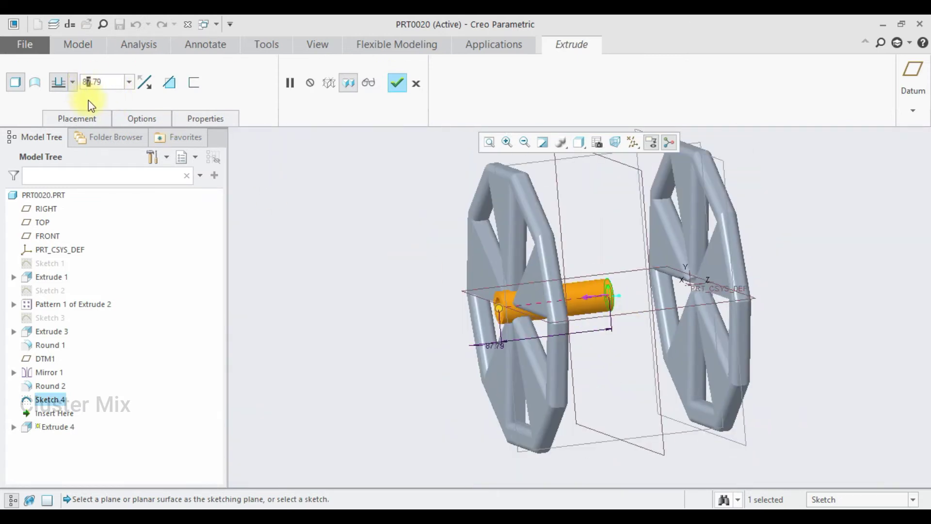
pyautogui.write('170')
pyautogui.press('Return')
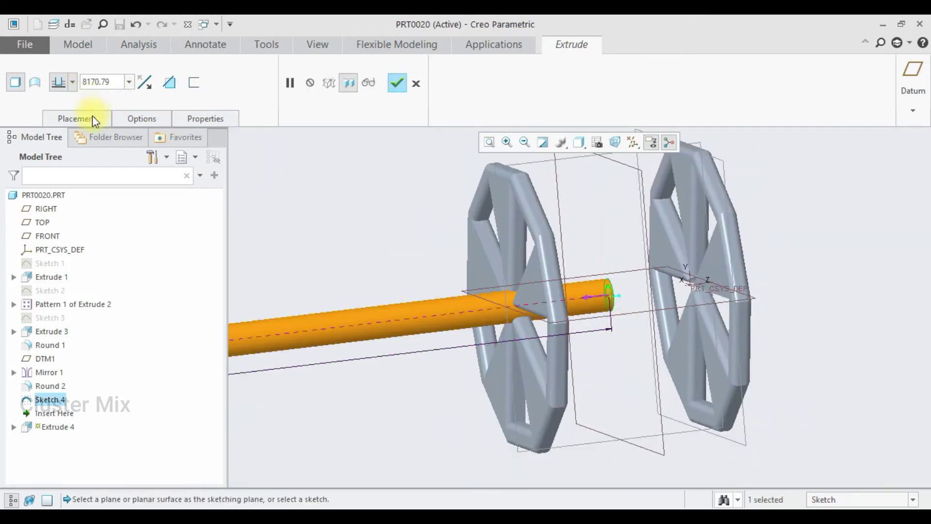
pyautogui.click(72, 82)
pyautogui.click(59, 133)
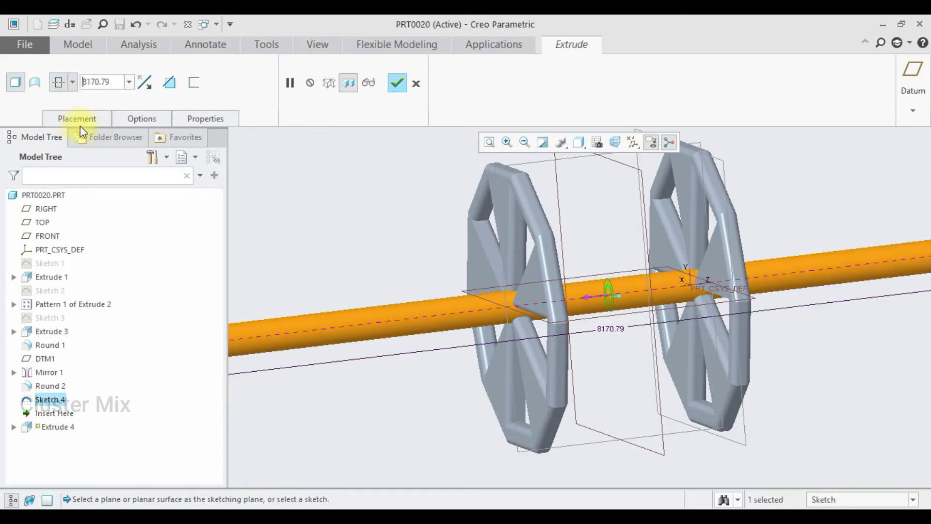
# Set the symmetric extrusion's total depth to 170 and accept it to form the hollow axle joining both wheels
pyautogui.doubleClick(118, 81)
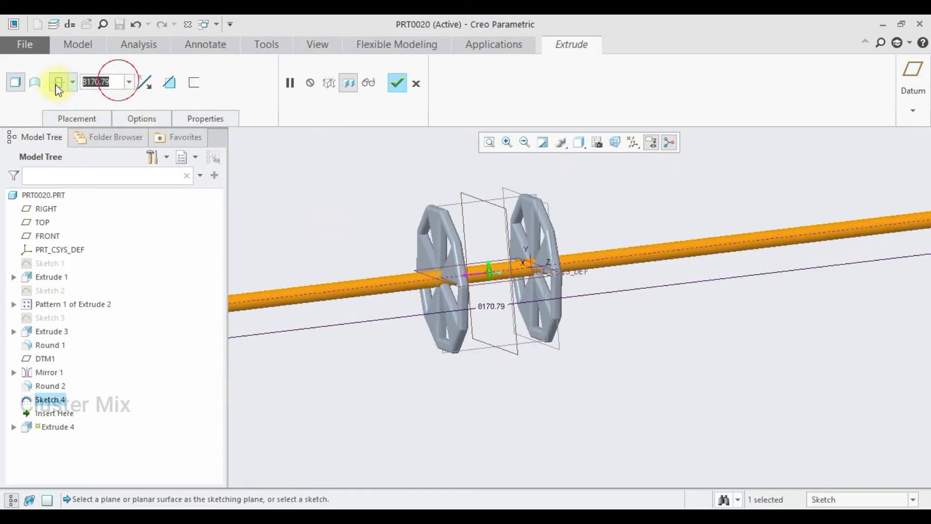
pyautogui.write('170')
pyautogui.press('Return')
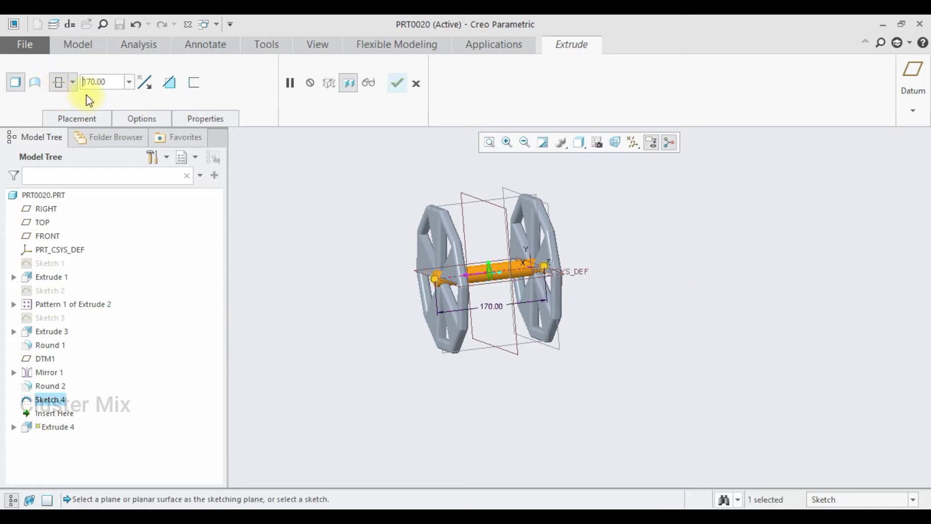
pyautogui.scroll(3, 618, 253)
pyautogui.moveTo(573, 250); pyautogui.dragTo(553, 262, button='middle')
pyautogui.click(398, 84)
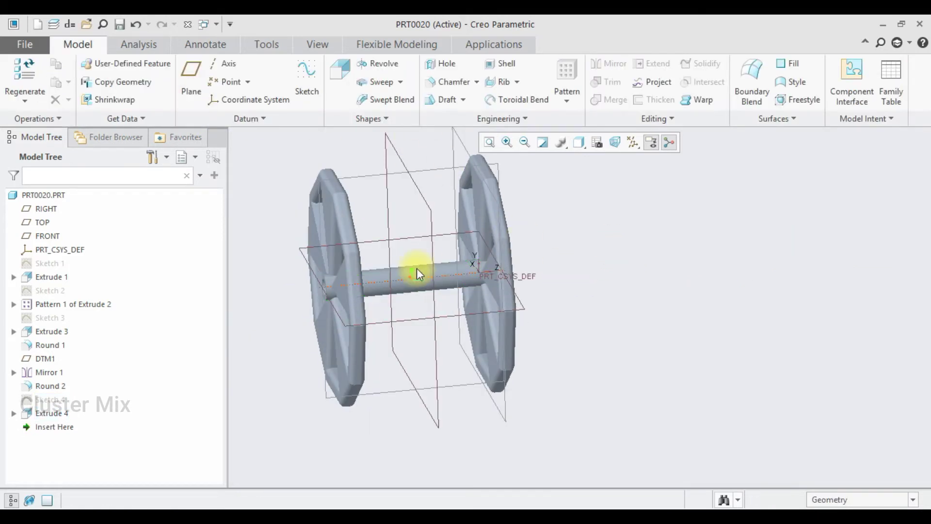
# Examine the axle and its joints with both wheels from several viewing angles
pyautogui.moveTo(397, 263); pyautogui.dragTo(448, 312, button='middle')
pyautogui.scroll(5, 357, 298)
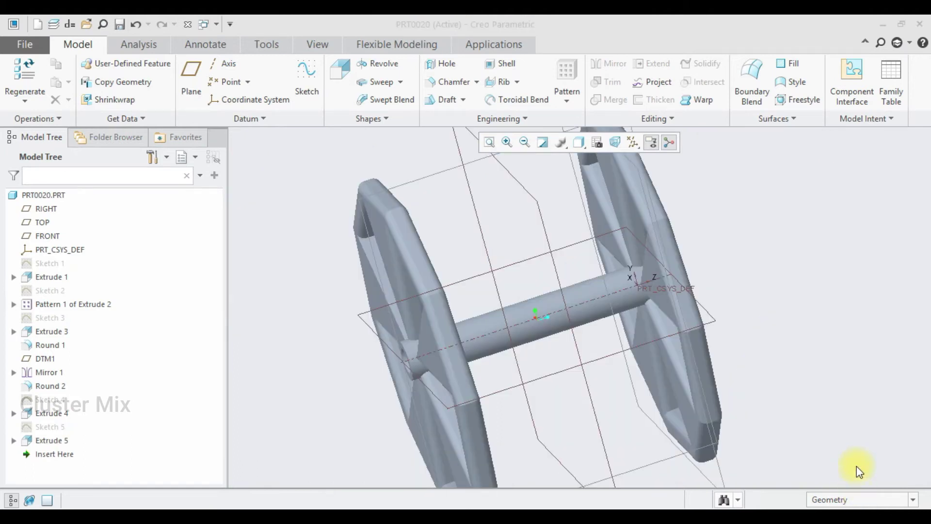
pyautogui.click(802, 310)
pyautogui.moveTo(449, 344); pyautogui.dragTo(495, 316, button='middle')
pyautogui.scroll(-4, 444, 320)
pyautogui.moveTo(574, 345)
pyautogui.mouseDown(button='middle')
pyautogui.moveTo(597, 353)
pyautogui.moveTo(582, 338)
pyautogui.mouseUp(button='middle')
pyautogui.moveTo(587, 347); pyautogui.dragTo(531, 347, button='middle')
pyautogui.scroll(5, 531, 347)
pyautogui.moveTo(662, 333); pyautogui.dragTo(794, 421, button='middle')
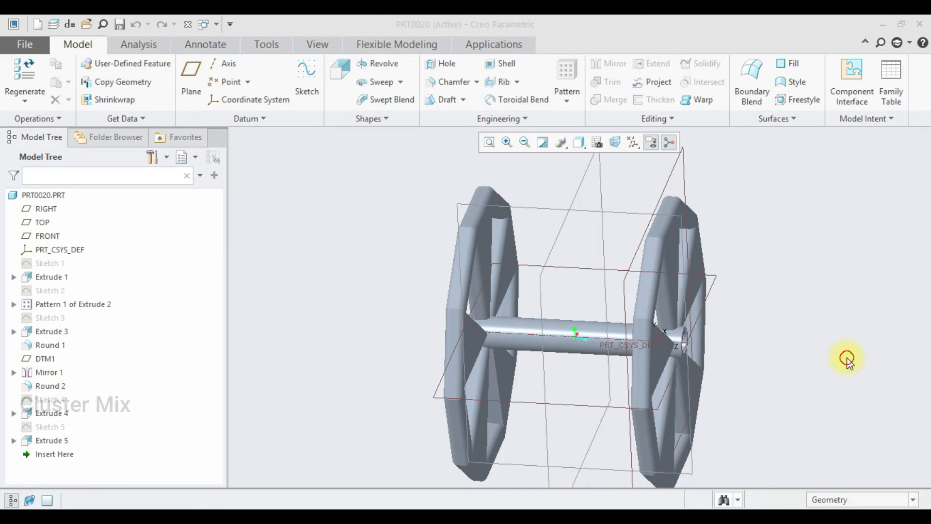
# Start a sketch on the flat spoke face of the mirrored wheel
pyautogui.moveTo(488, 443); pyautogui.dragTo(459, 439, button='middle')
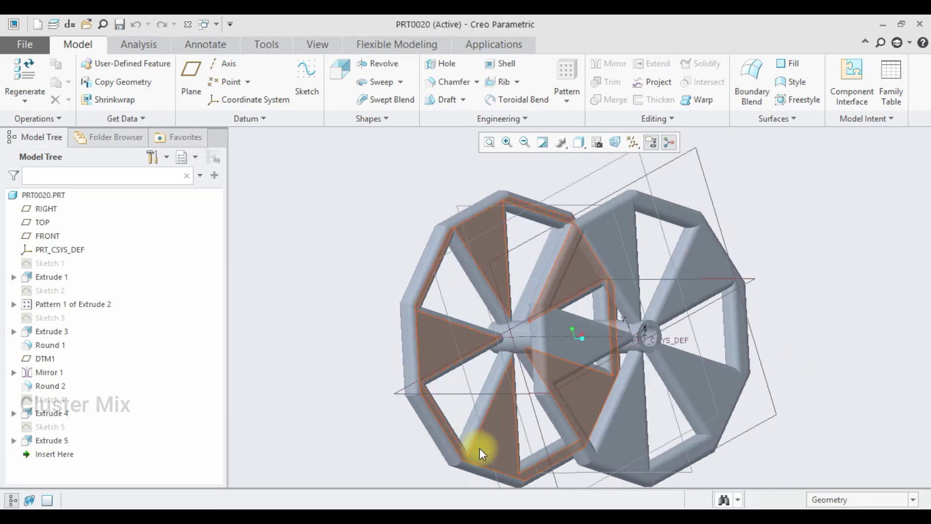
pyautogui.click(479, 447)
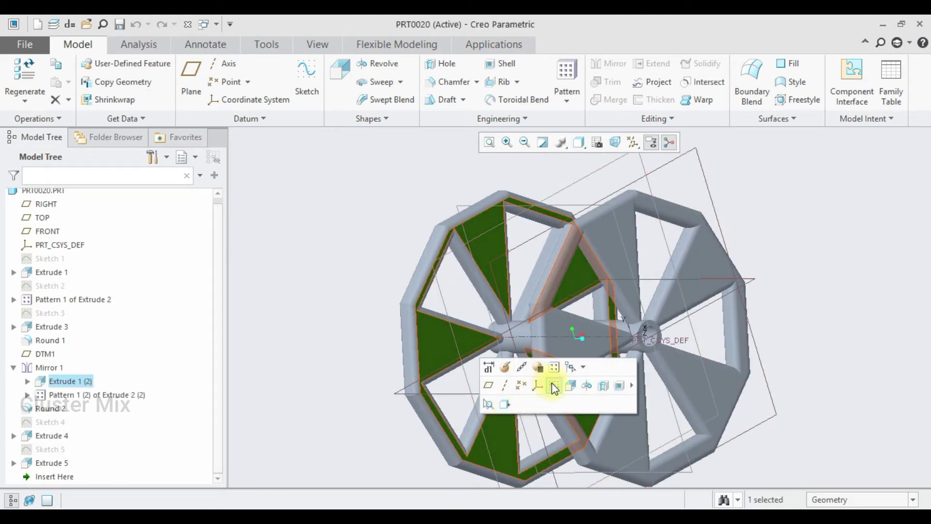
pyautogui.click(554, 386)
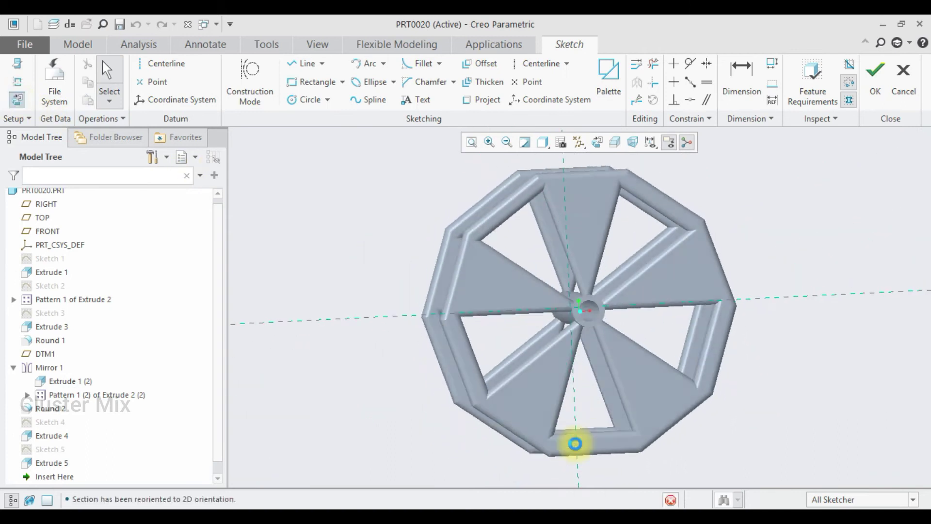
# Sketch a small circle on the lower-right spoke near the rim and set its diameter to 7
pyautogui.scroll(-3, 657, 387)
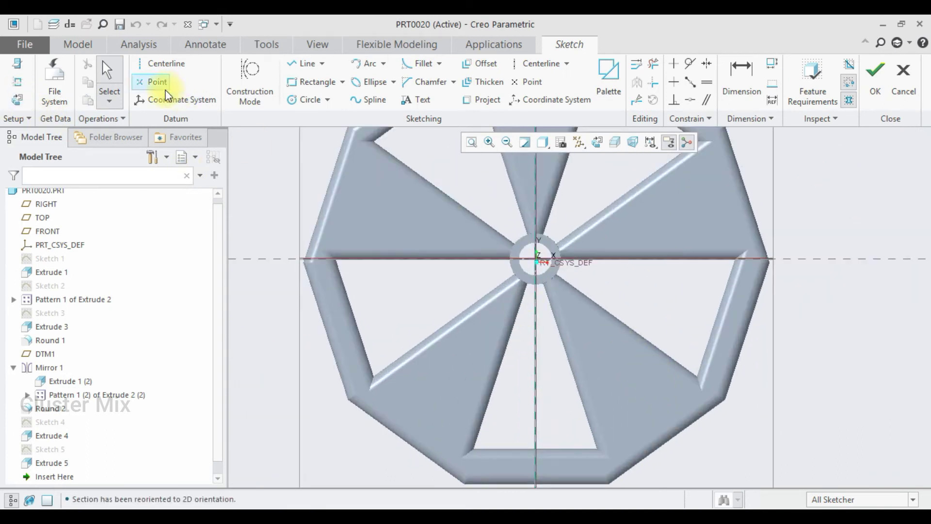
pyautogui.click(305, 101)
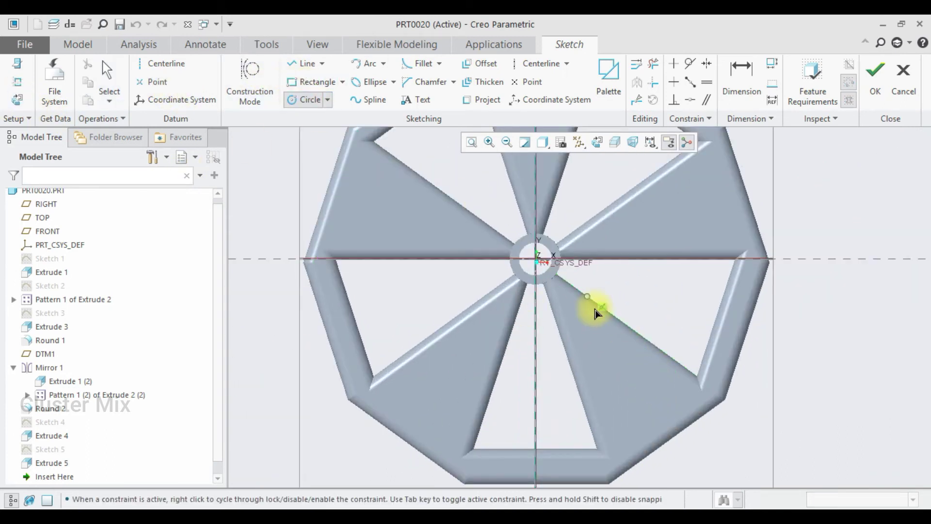
pyautogui.click(636, 397)
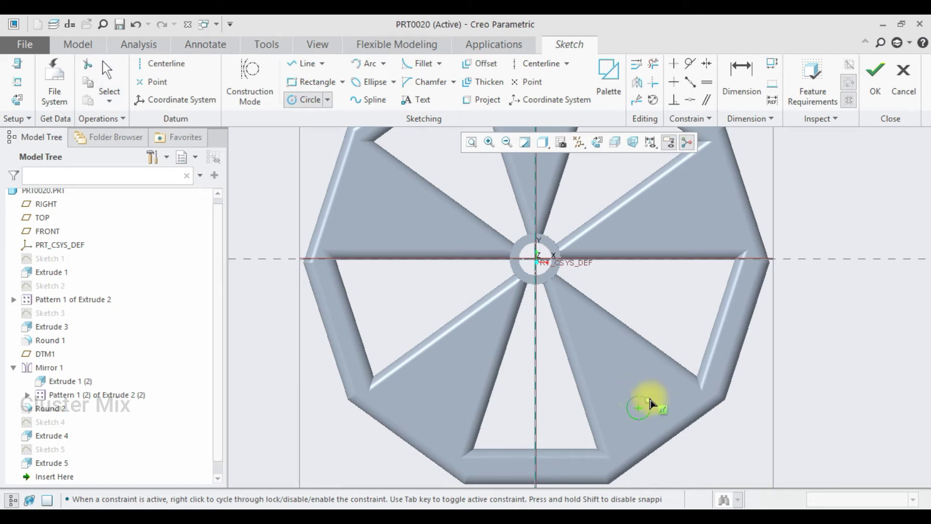
pyautogui.middleClick(649, 400)
pyautogui.doubleClick(610, 395)
pyautogui.write('7')
pyautogui.press('Return')
# Set the small circle's centre 108 below the horizontal axis and 35 from the vertical axis
pyautogui.doubleClick(638, 333)
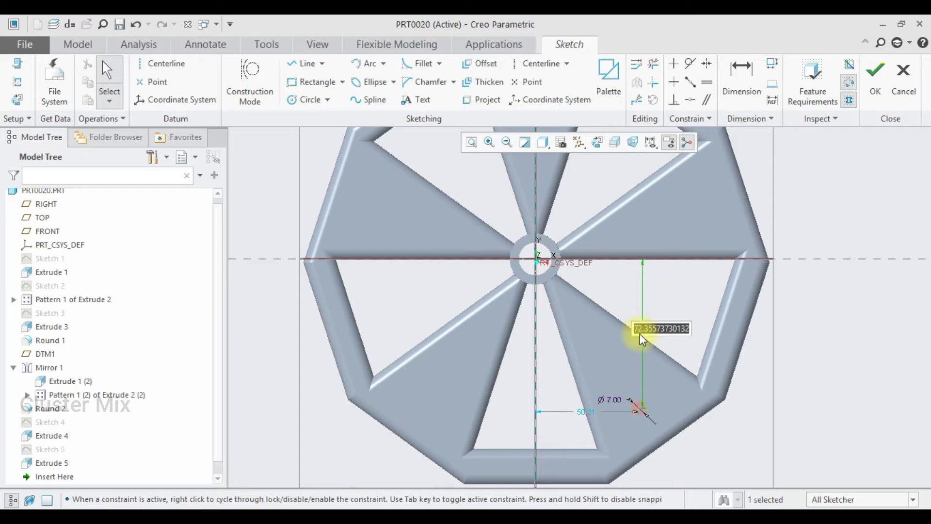
pyautogui.write('108')
pyautogui.press('Return')
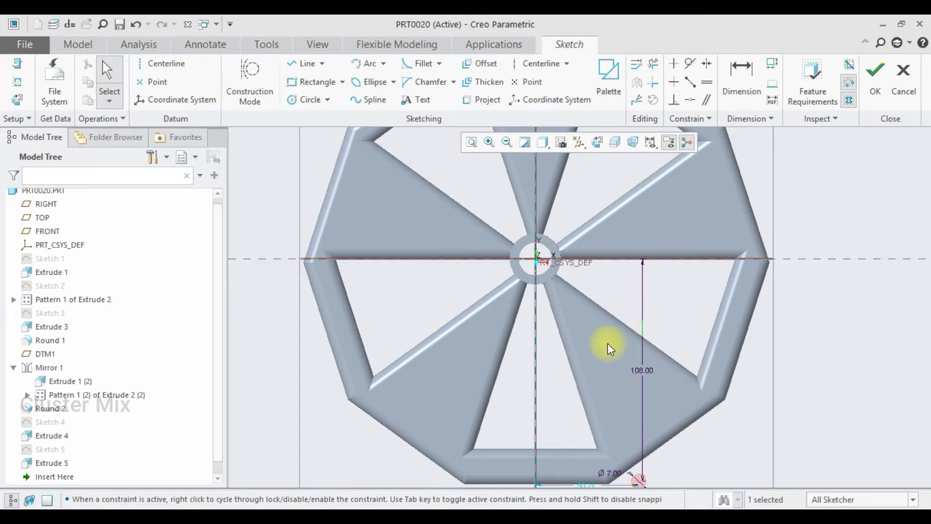
pyautogui.scroll(3, 608, 343)
pyautogui.scroll(-3, 630, 400)
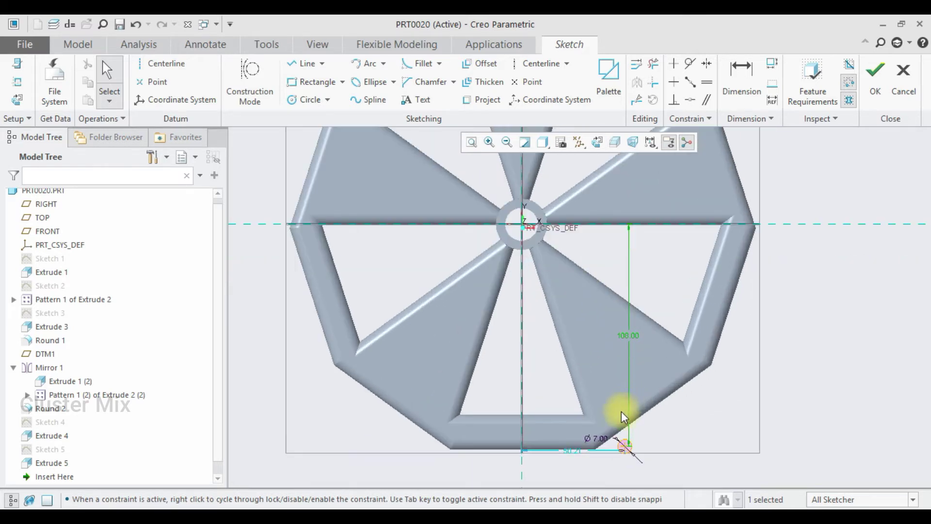
pyautogui.scroll(-2, 626, 336)
pyautogui.scroll(3, 633, 337)
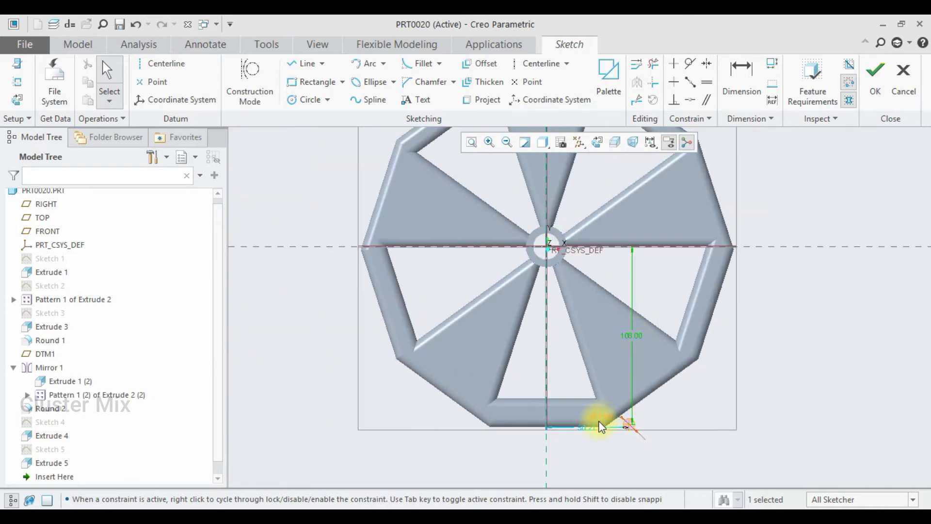
pyautogui.doubleClick(587, 429)
pyautogui.write('3')
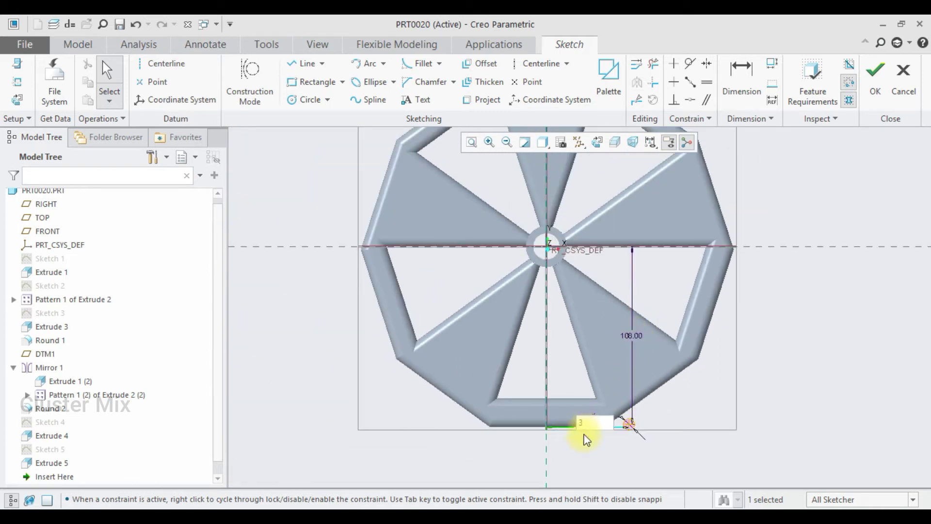
pyautogui.write('5')
pyautogui.press('Return')
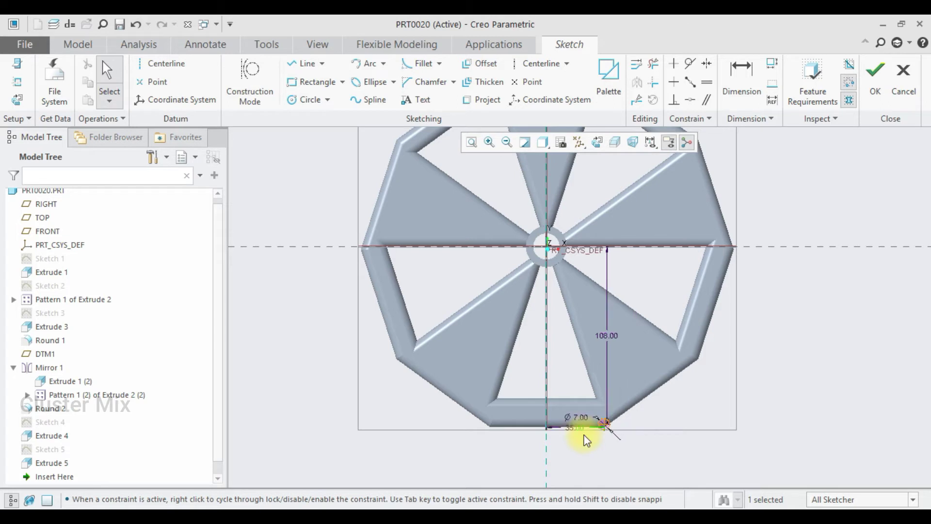
# Set the horizontal distance from the vertical axis to the small circle's centre to 50
pyautogui.scroll(-2, 603, 427)
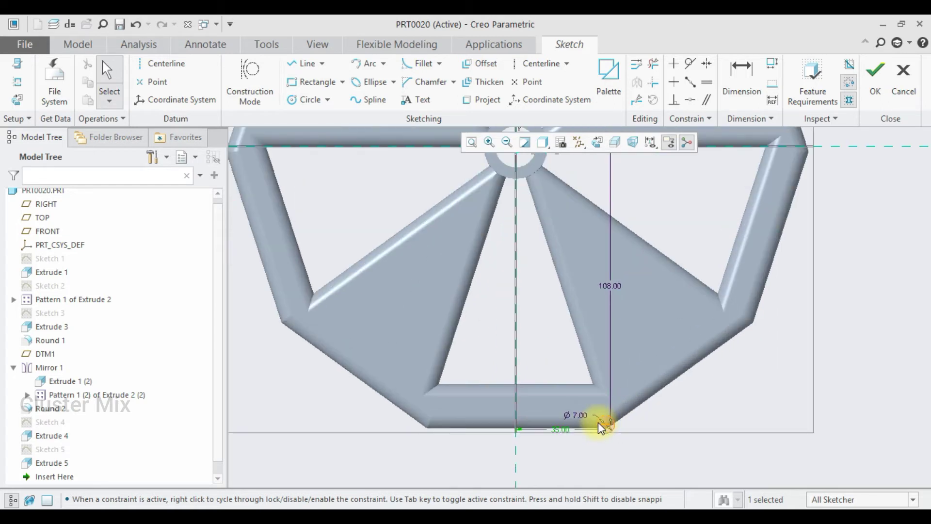
pyautogui.scroll(2, 598, 423)
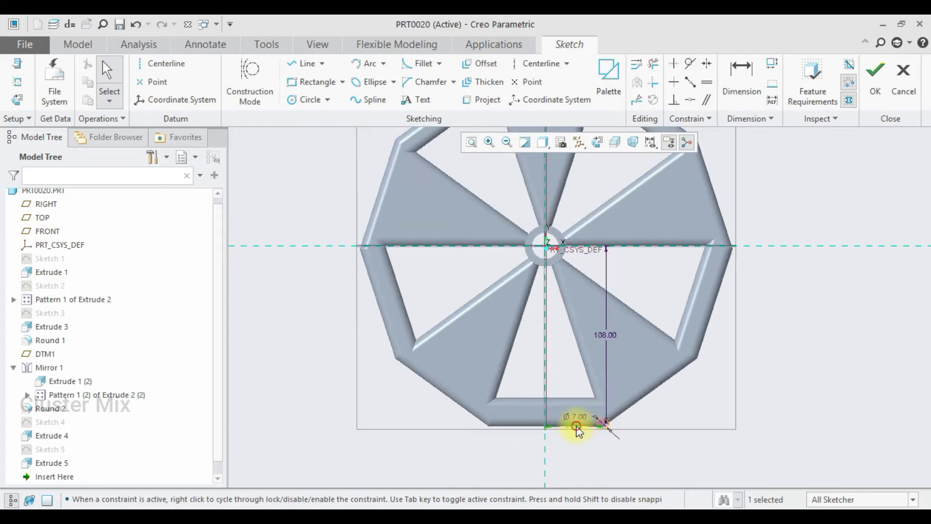
pyautogui.write('50')
pyautogui.press('Return')
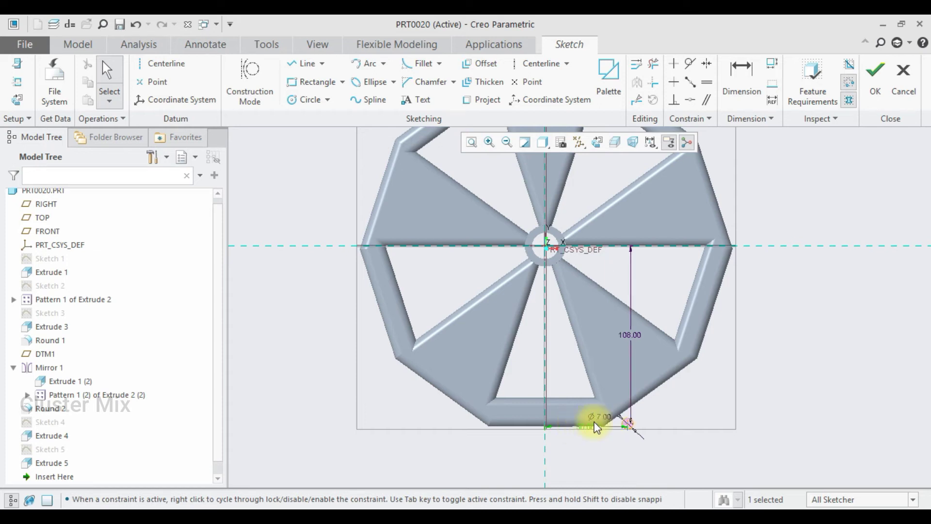
# Try vertical distances of 90 and 80 from the horizontal axis to the small circle's centre
pyautogui.click(633, 339)
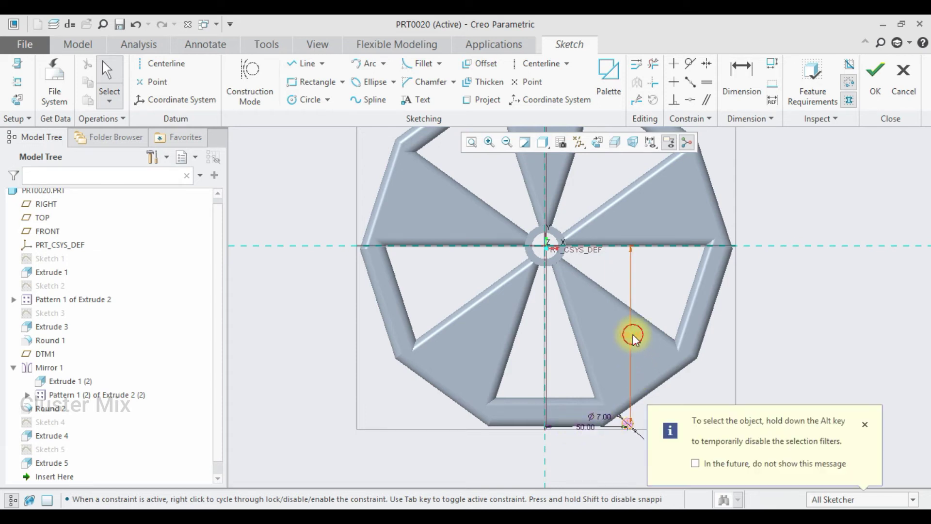
pyautogui.write('90')
pyautogui.press('Return')
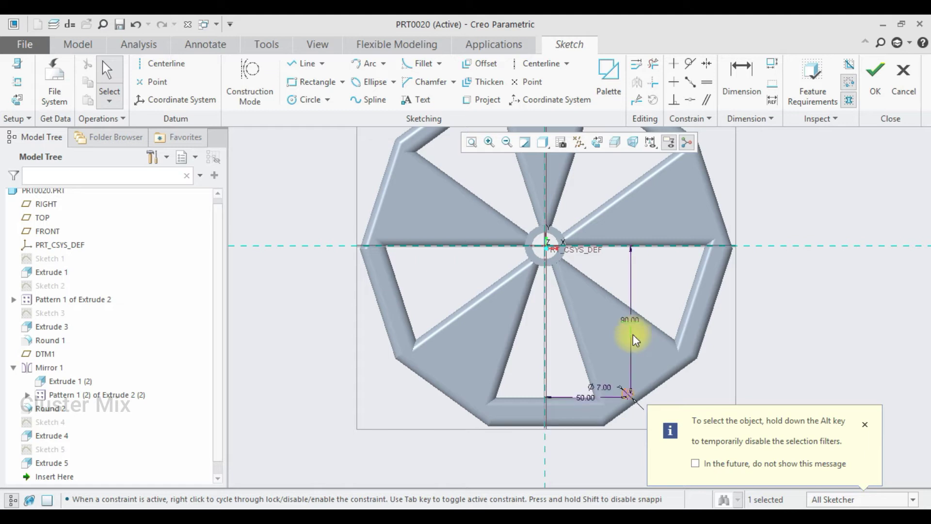
pyautogui.click(632, 320)
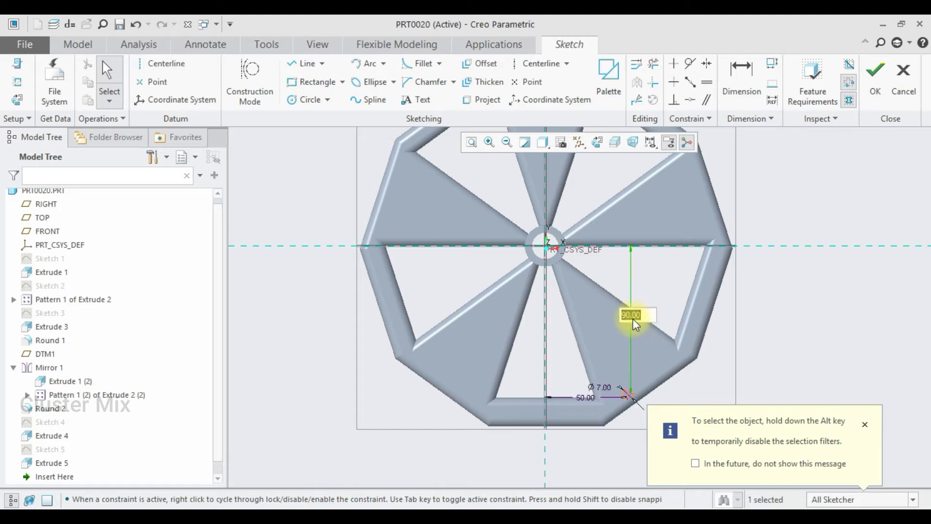
pyautogui.write('80')
pyautogui.press('Return')
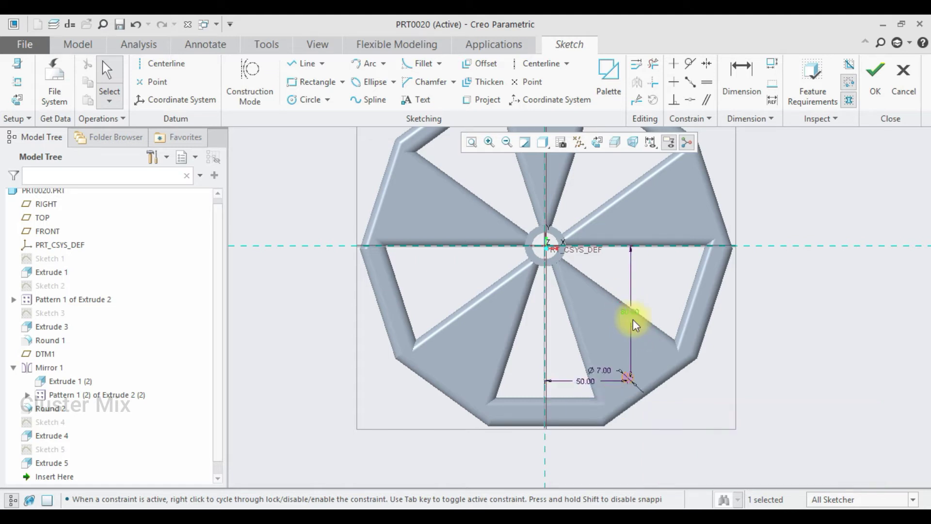
# Set the vertical distance from the horizontal axis to the small circle's centre to 75
pyautogui.doubleClick(633, 313)
pyautogui.write('75')
pyautogui.press('Return')
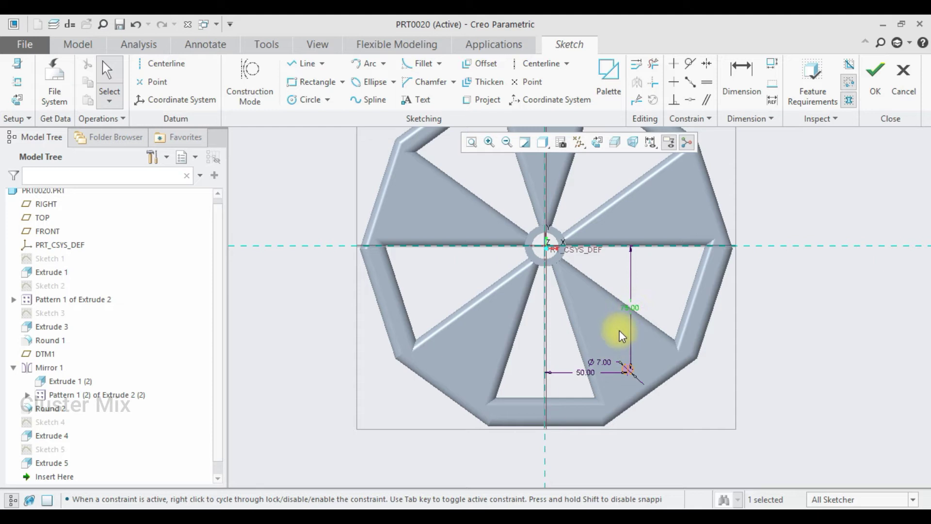
# Finish the small circle's sketch and extrude it To Next so the rod spans between the two wheels
pyautogui.click(875, 76)
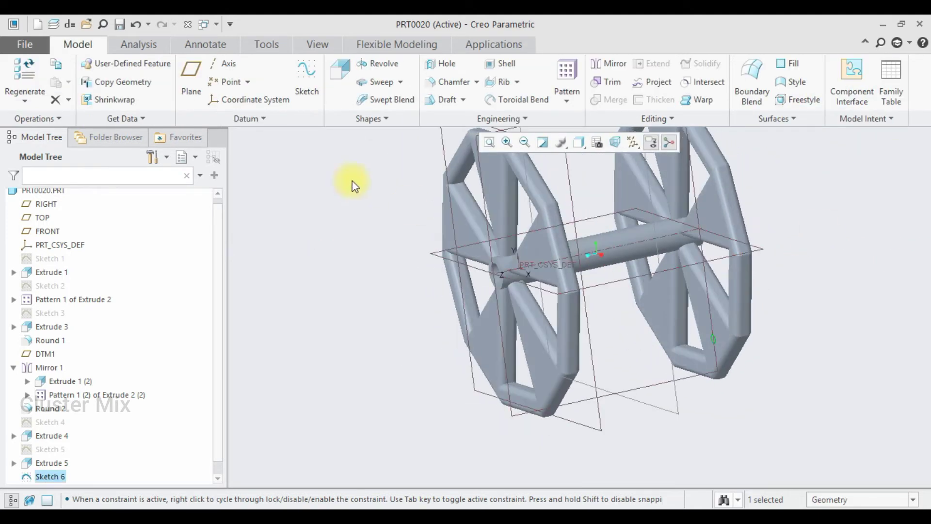
pyautogui.click(340, 72)
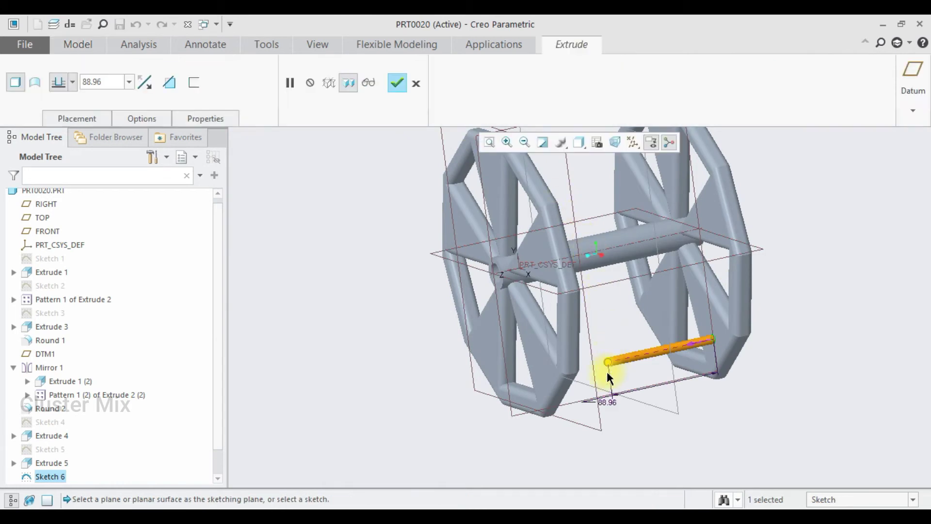
pyautogui.moveTo(607, 369); pyautogui.dragTo(551, 379, button='middle')
pyautogui.click(72, 83)
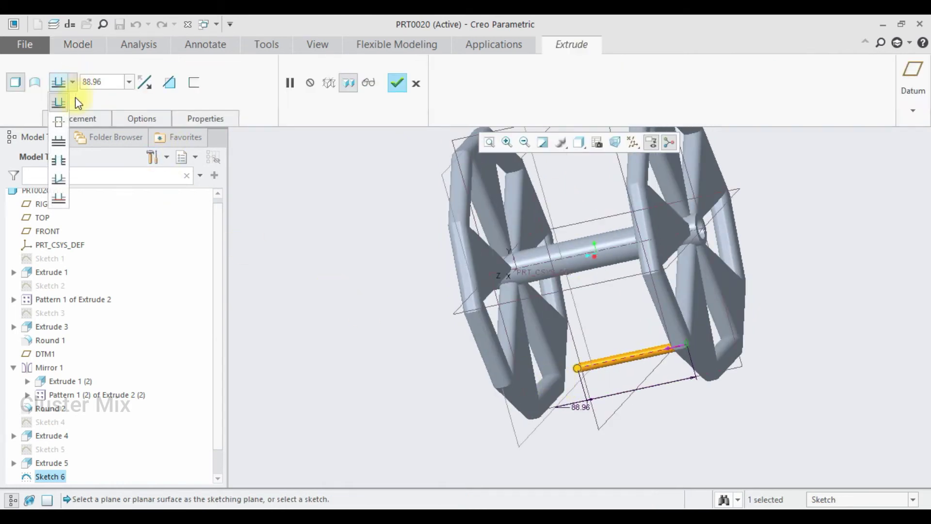
pyautogui.click(59, 142)
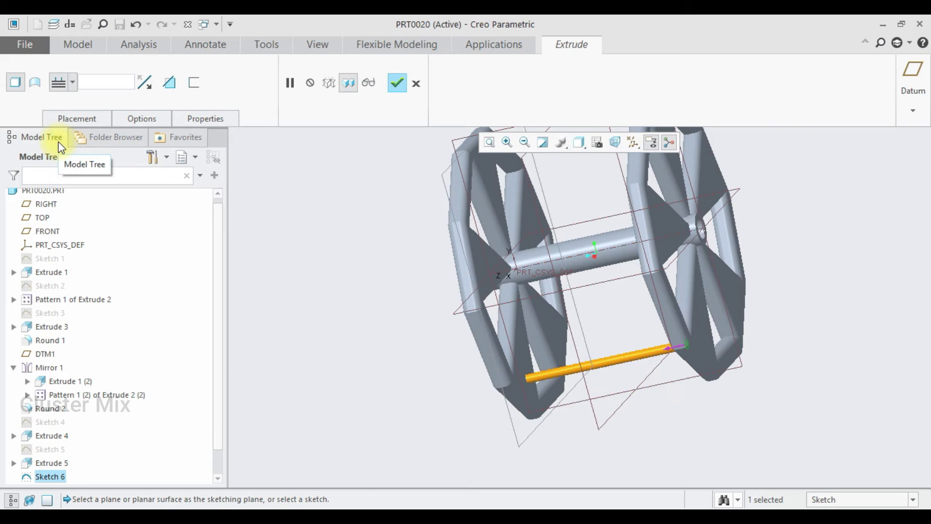
pyautogui.click(397, 83)
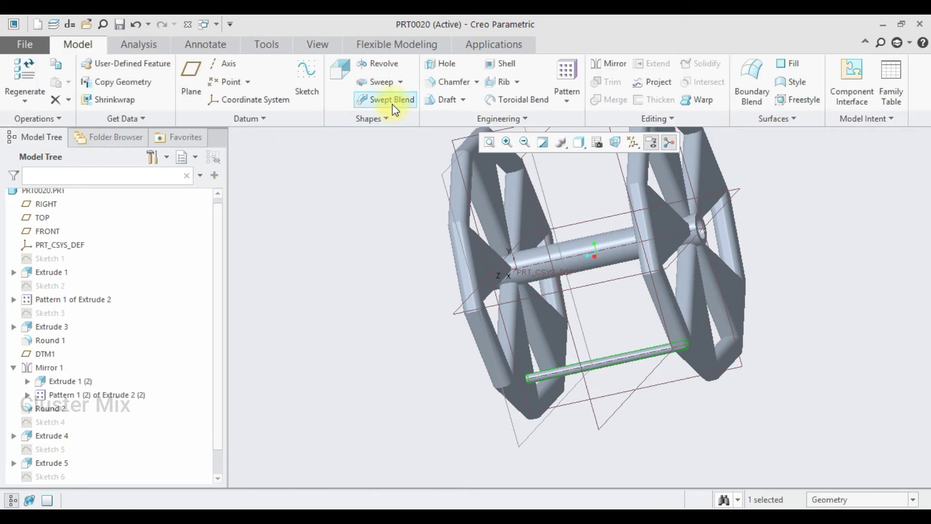
# Pattern the extruded rod about the axle's centre axis with 5 members spaced at 360/5 degrees
pyautogui.moveTo(216, 344); pyautogui.dragTo(209, 393)
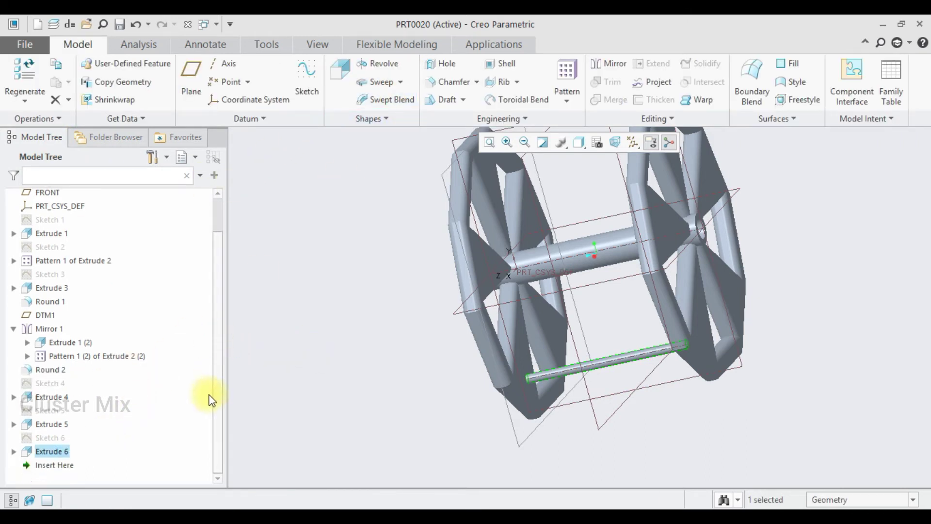
pyautogui.rightClick(49, 467)
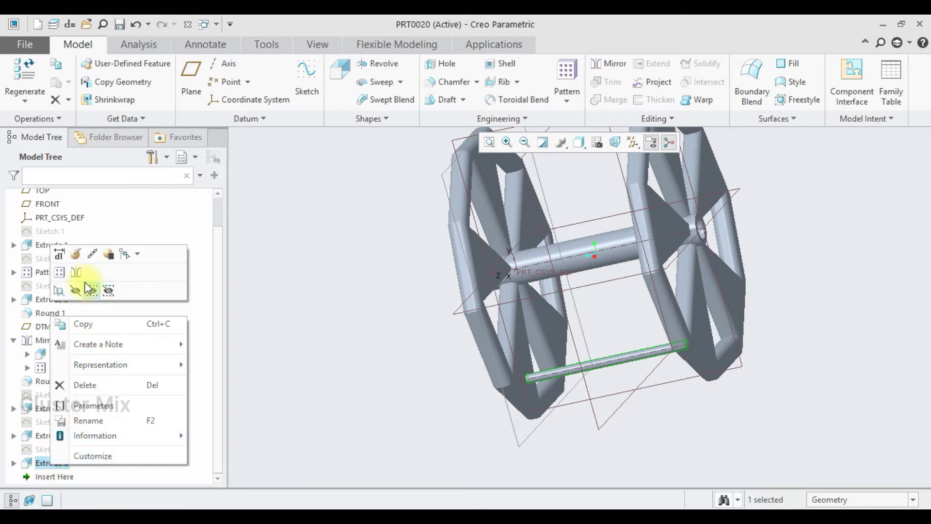
pyautogui.click(66, 274)
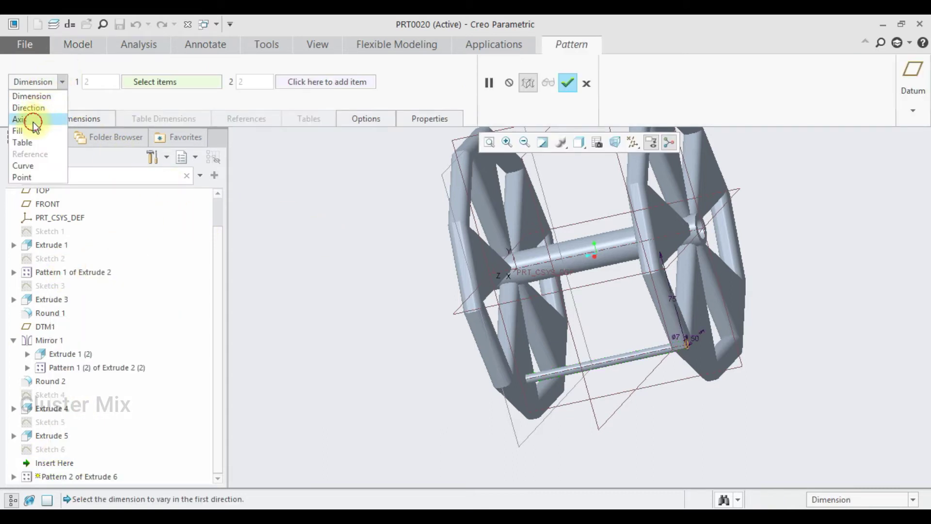
pyautogui.click(33, 119)
pyautogui.click(578, 255)
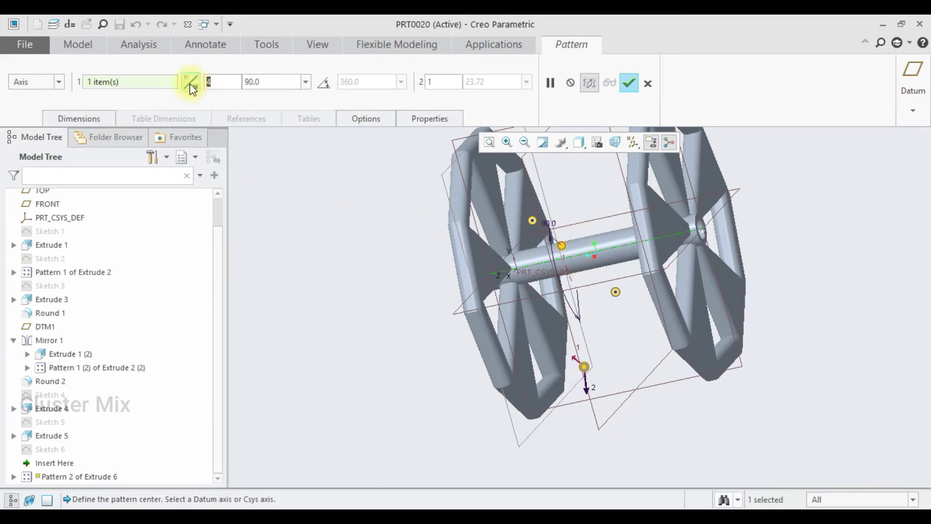
pyautogui.write('5')
pyautogui.doubleClick(250, 82)
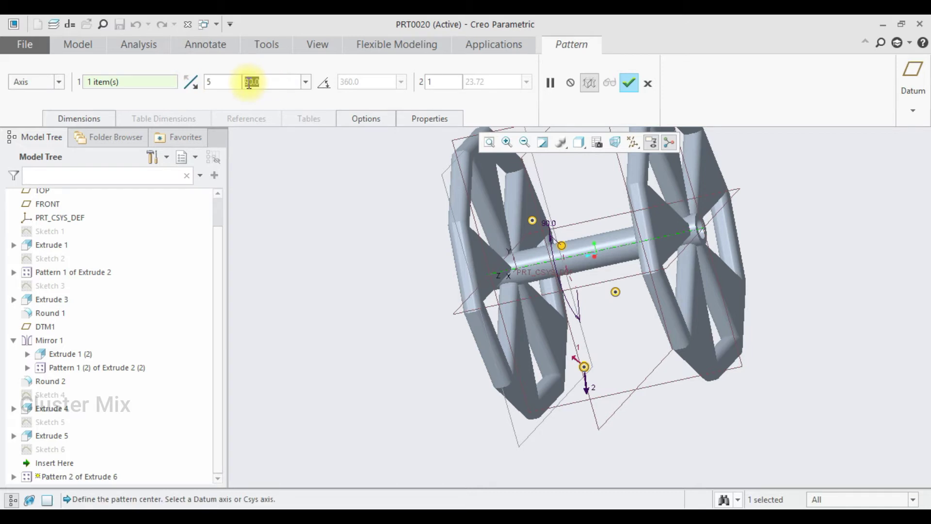
pyautogui.write('360/')
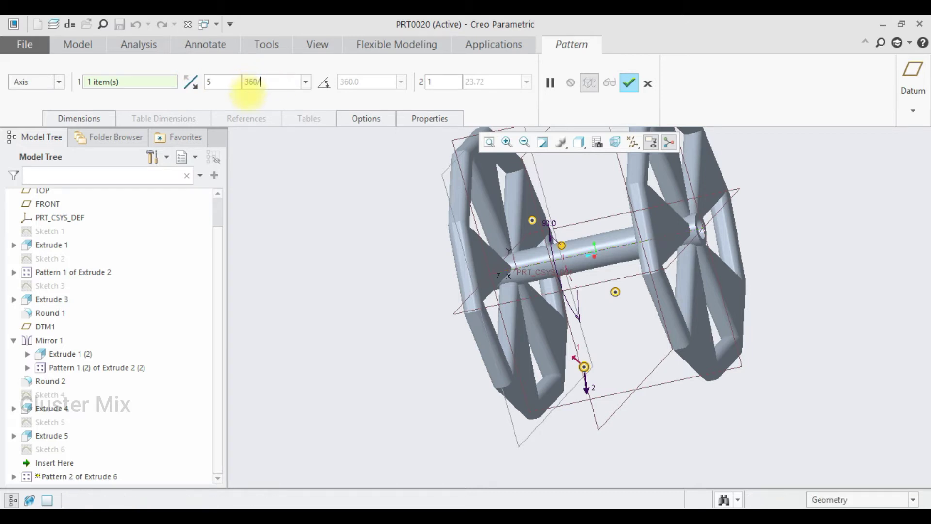
pyautogui.write('5')
pyautogui.press('Return')
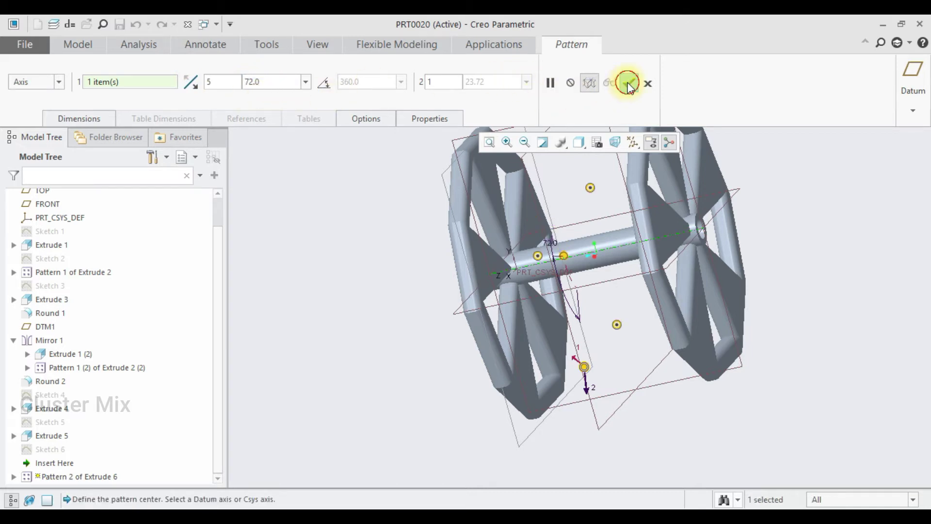
pyautogui.click(629, 85)
# Save a copy of the finished wheel part as holderprt in the giant wheel folder on the Desktop
pyautogui.scroll(-5, 733, 263)
pyautogui.moveTo(679, 289); pyautogui.dragTo(480, 252, button='middle')
pyautogui.click(25, 45)
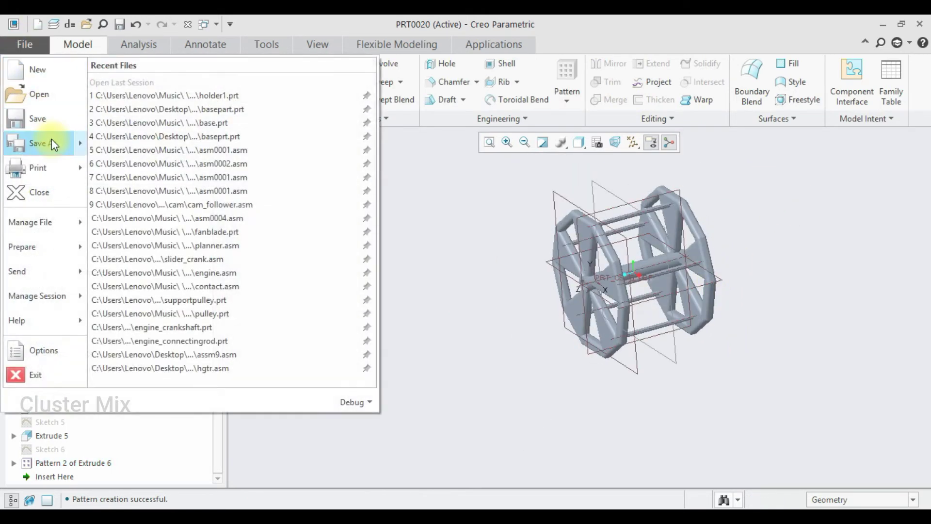
pyautogui.click(51, 140)
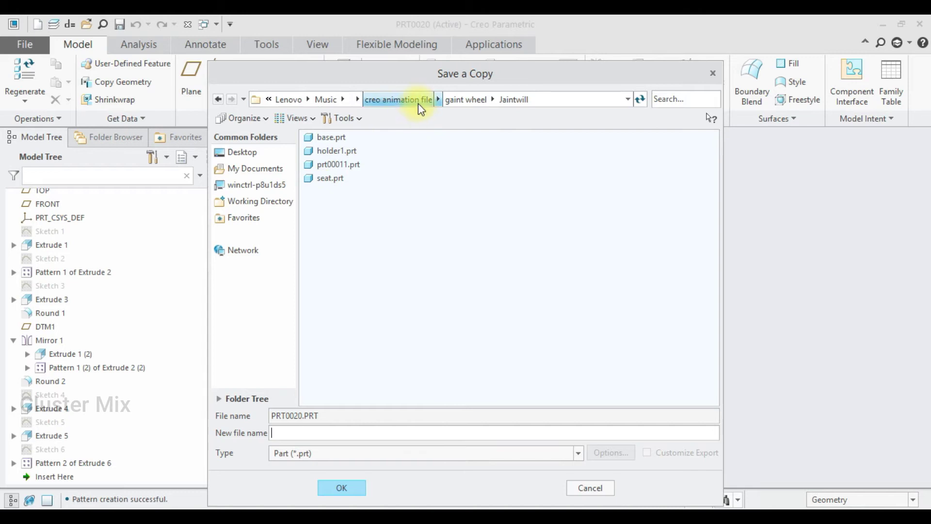
pyautogui.click(291, 100)
pyautogui.click(243, 153)
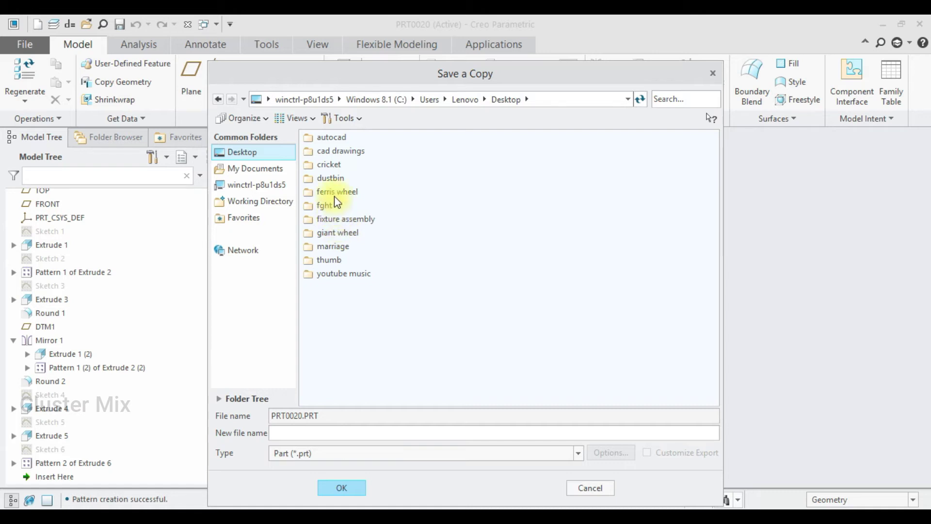
pyautogui.doubleClick(344, 233)
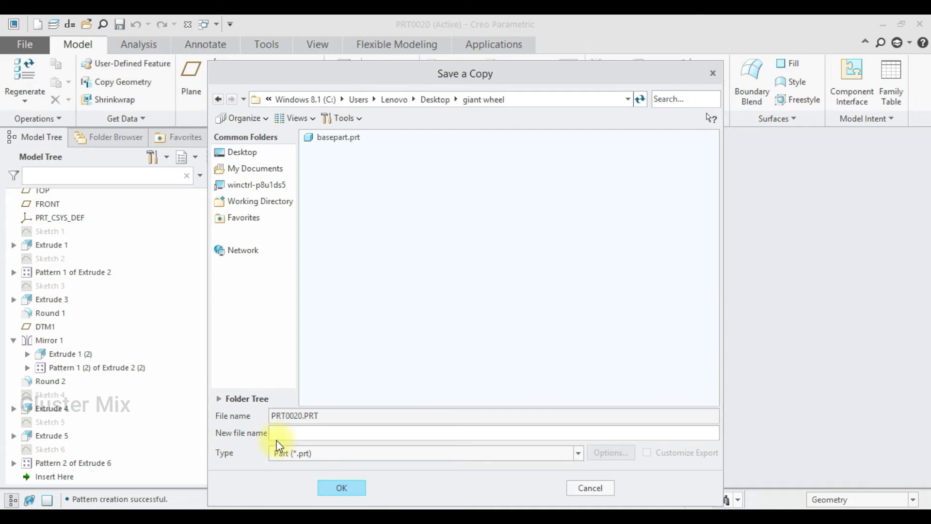
pyautogui.write('holderprt')
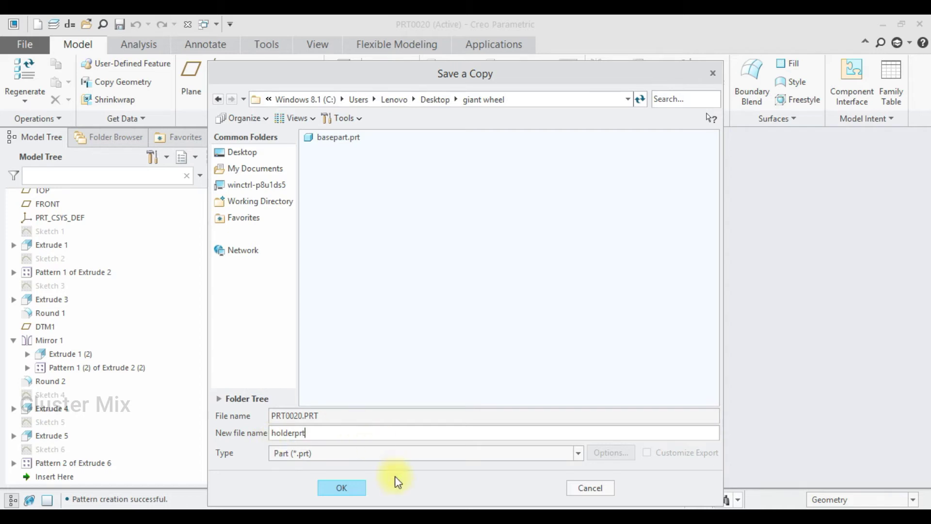
pyautogui.click(348, 487)
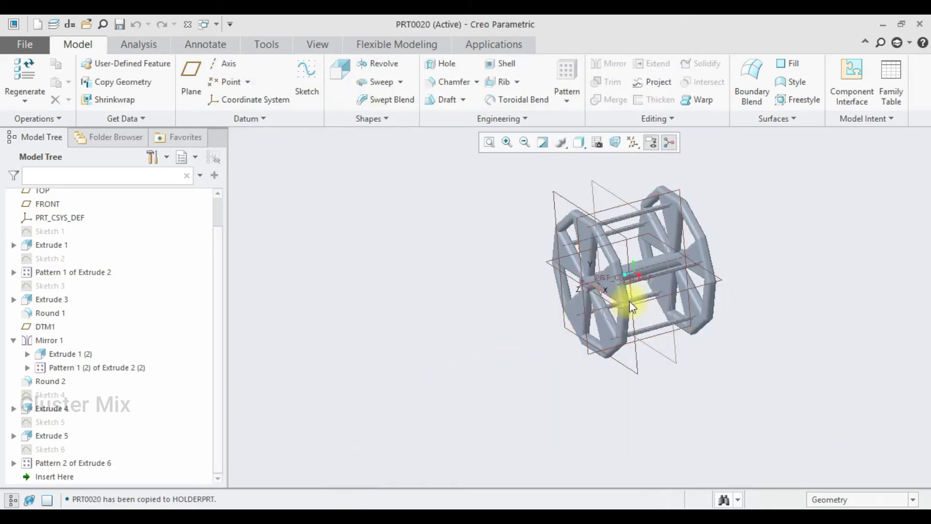
# Leave the wheel part and create a new solid part prt0021 from the mmns_part_solid template instead of the default
pyautogui.click(862, 494)
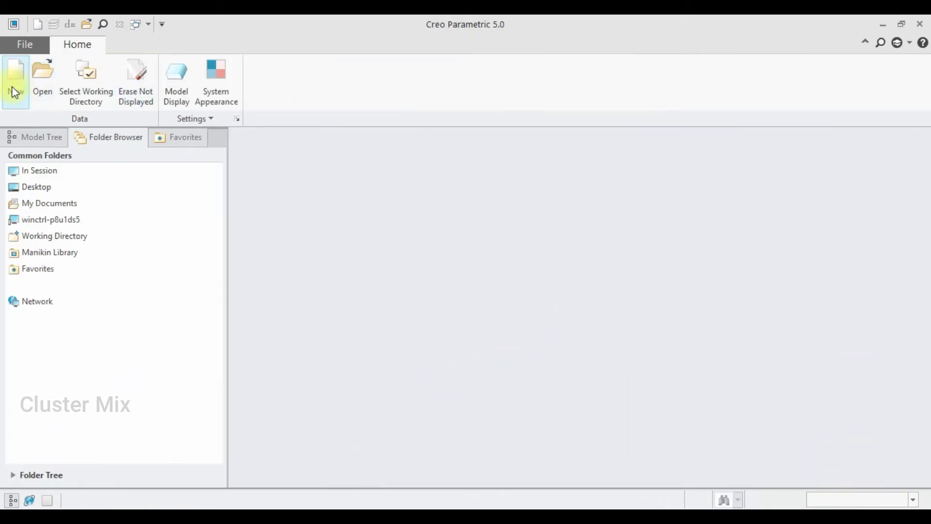
pyautogui.click(15, 85)
pyautogui.click(367, 388)
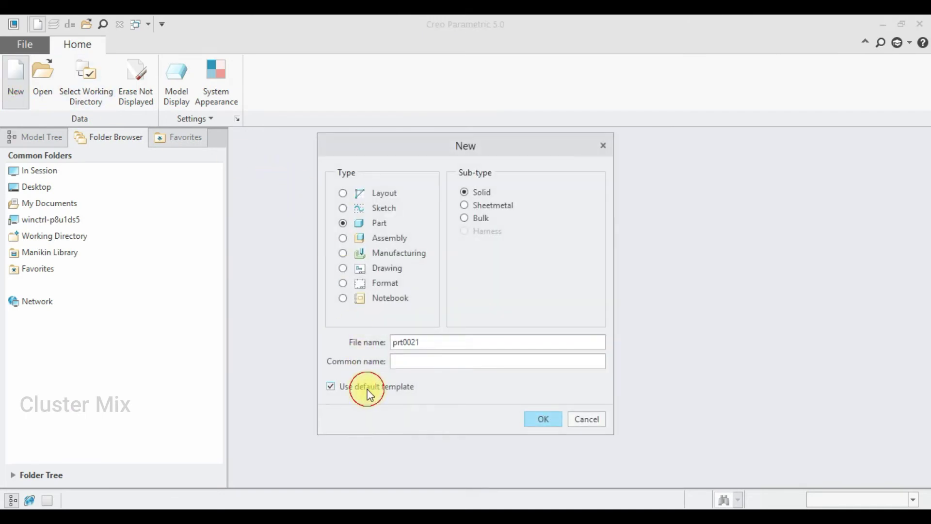
pyautogui.click(531, 418)
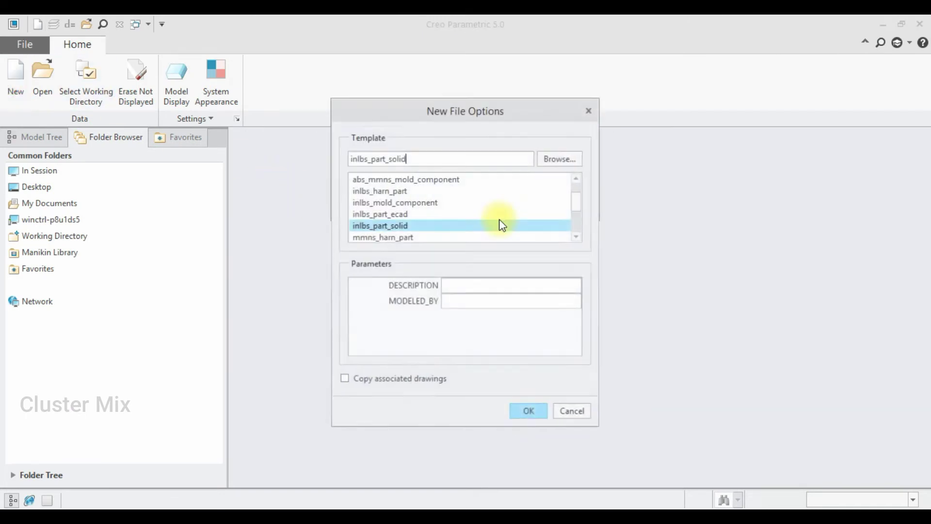
pyautogui.click(576, 204)
pyautogui.doubleClick(386, 204)
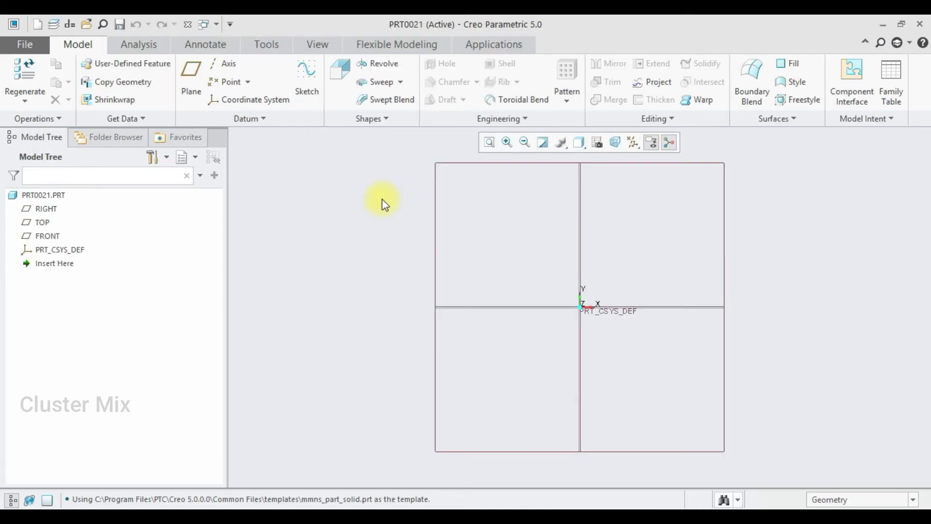
# Sketch a center rectangle about 153 mm high at the origin on the FRONT plane
pyautogui.click(47, 236)
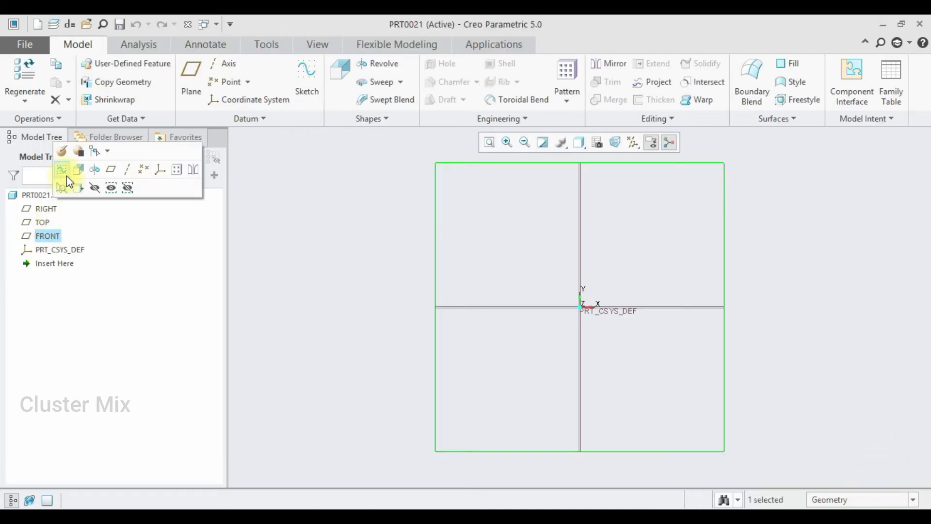
pyautogui.click(62, 170)
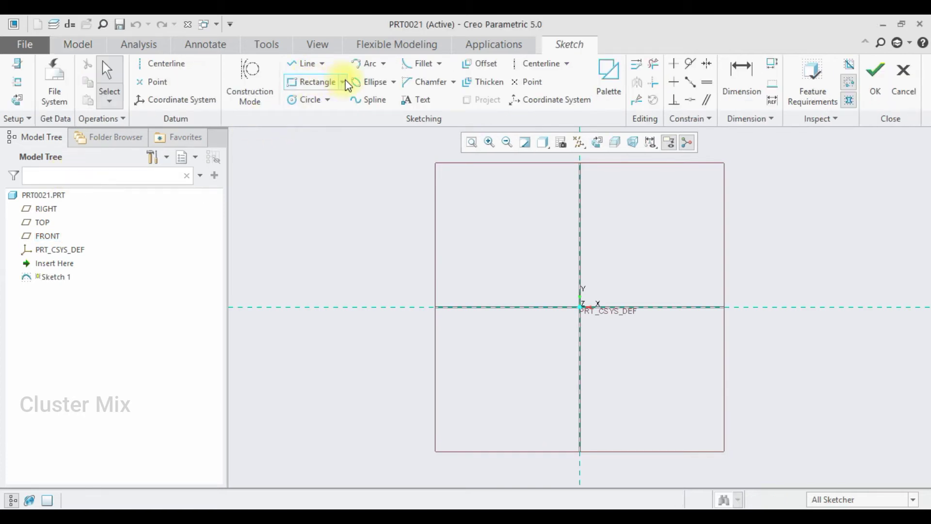
pyautogui.click(344, 82)
pyautogui.click(331, 127)
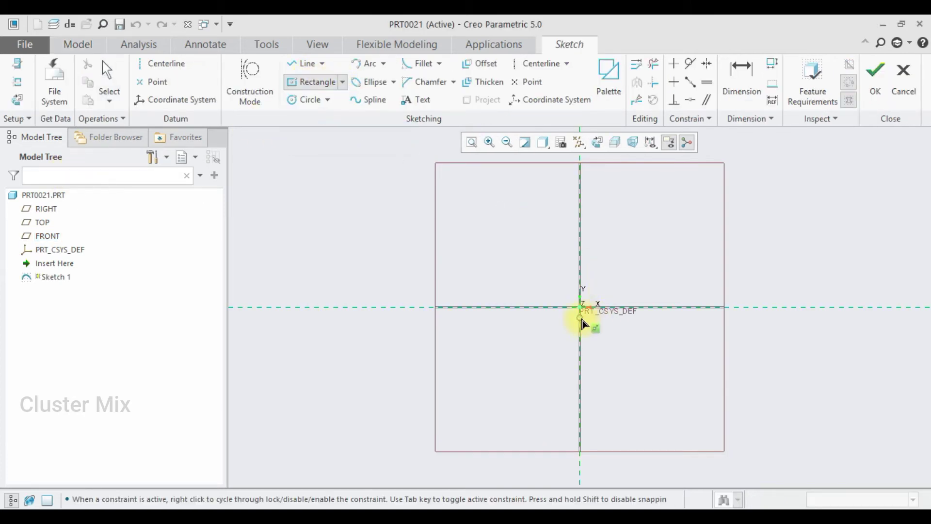
pyautogui.click(580, 307)
pyautogui.click(510, 264)
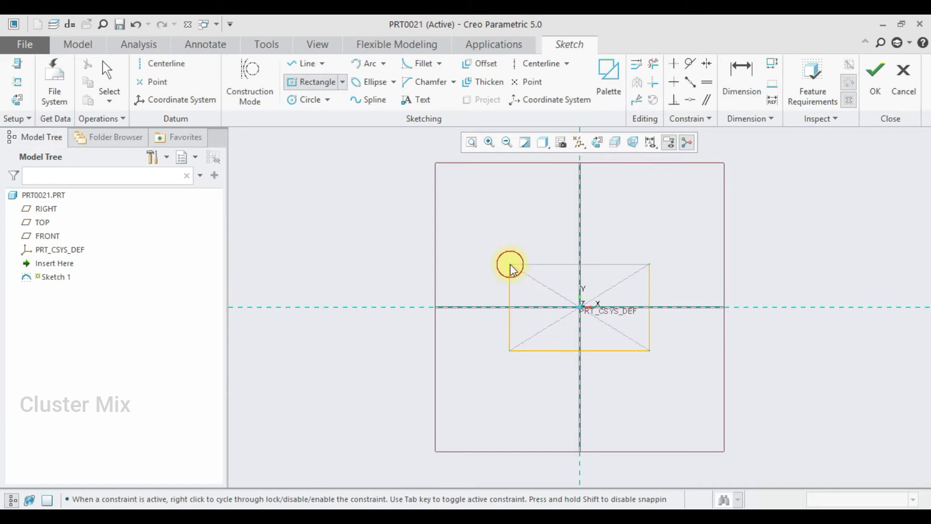
pyautogui.middleClick(559, 281)
# Set the rectangle's width to 80 mm and its height to 50 mm, and finish the sketch
pyautogui.doubleClick(597, 275)
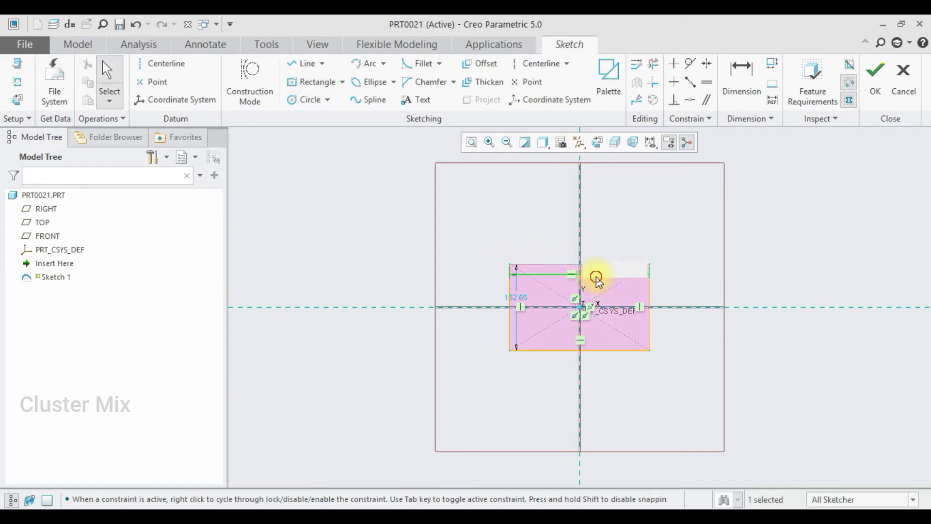
pyautogui.write('8')
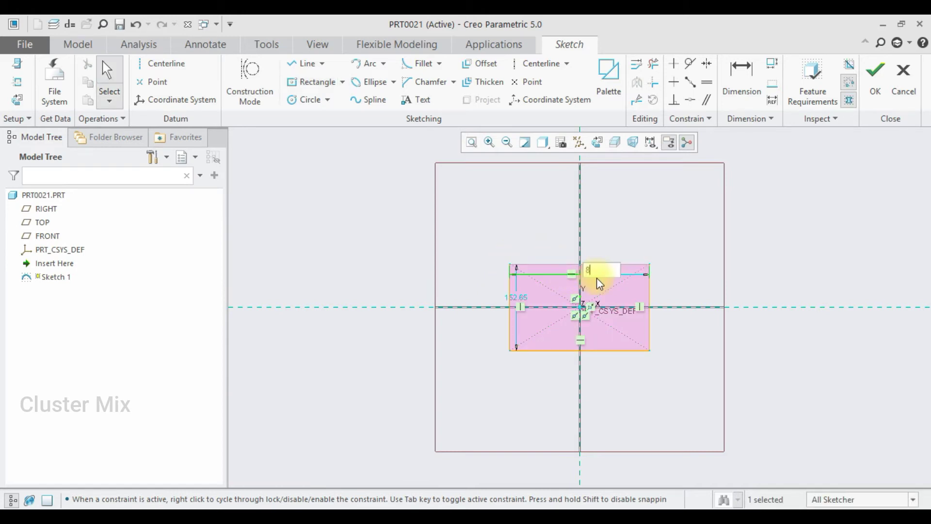
pyautogui.write('0')
pyautogui.press('Return')
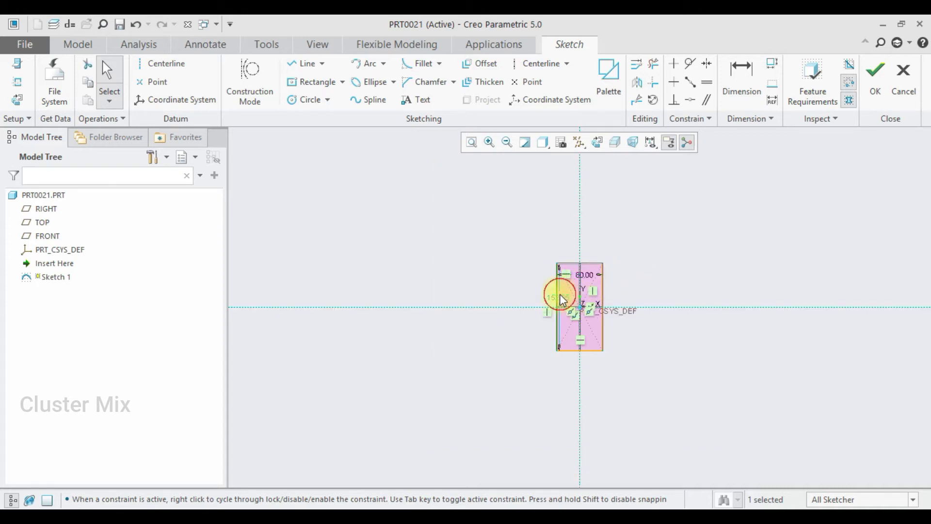
pyautogui.doubleClick(562, 297)
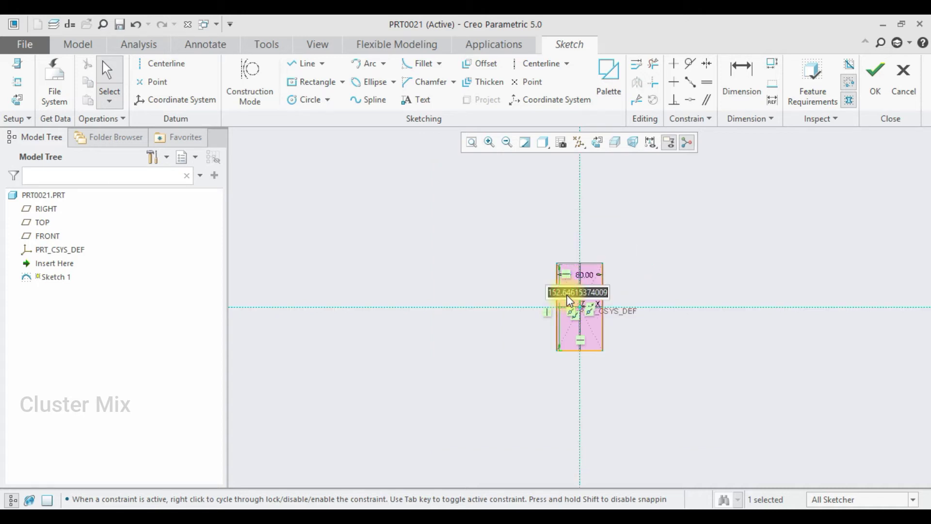
pyautogui.write('50')
pyautogui.press('Return')
pyautogui.scroll(-7, 595, 301)
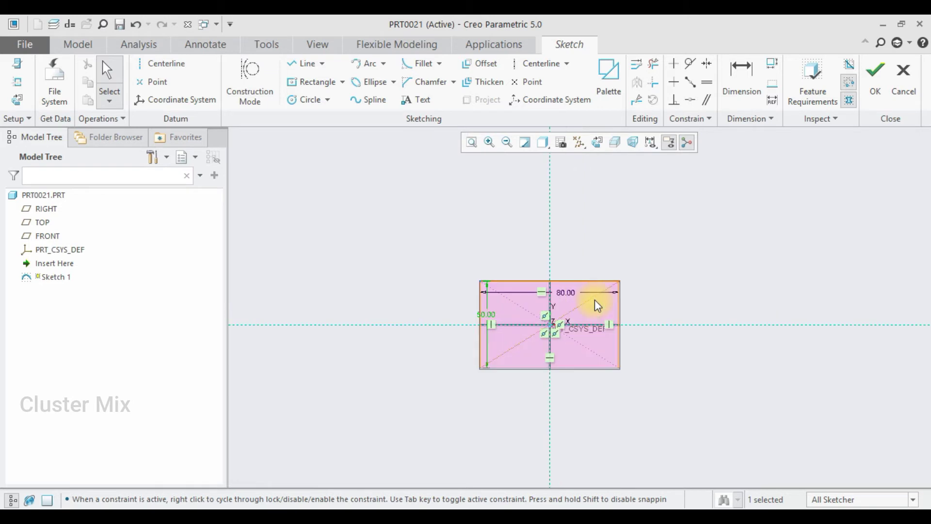
pyautogui.click(876, 77)
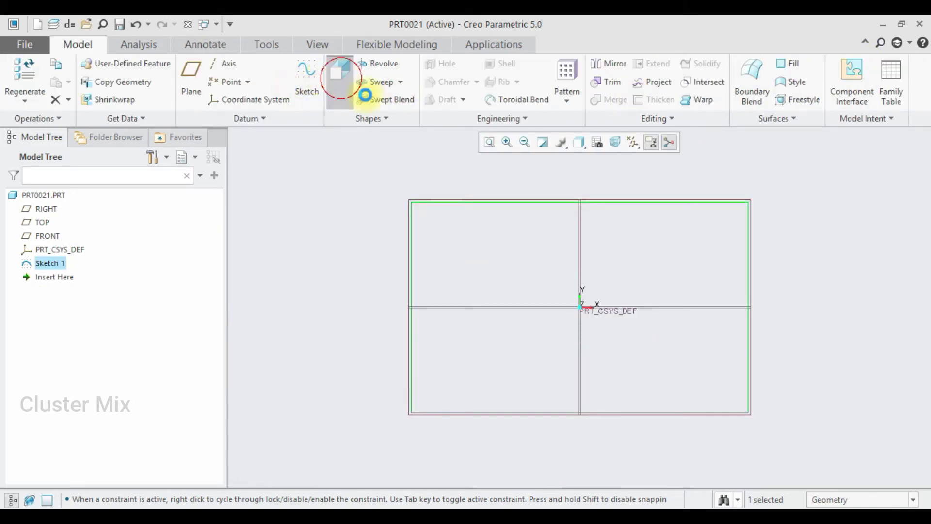
# Extrude the rectangle to a depth of 120 mm as a solid block
pyautogui.click(341, 78)
pyautogui.moveTo(543, 336); pyautogui.dragTo(749, 244)
pyautogui.doubleClick(91, 82)
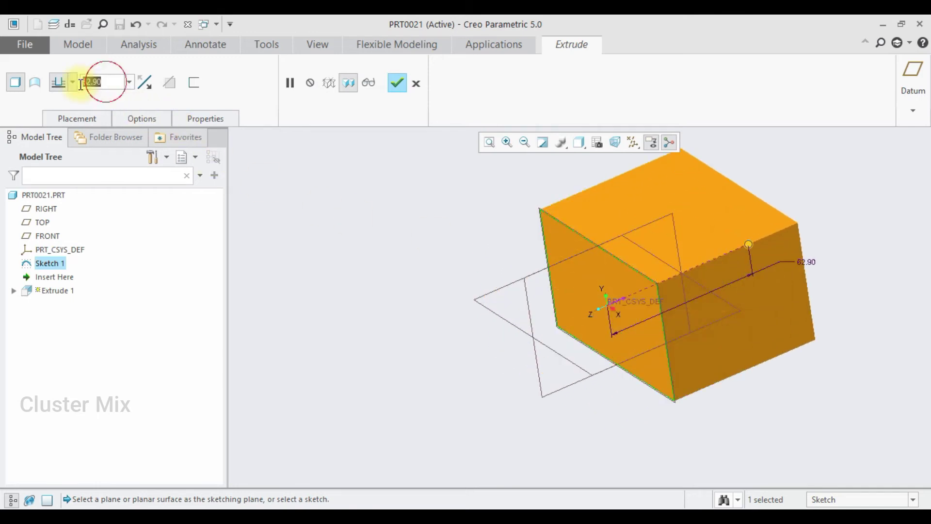
pyautogui.write('120')
pyautogui.press('Return')
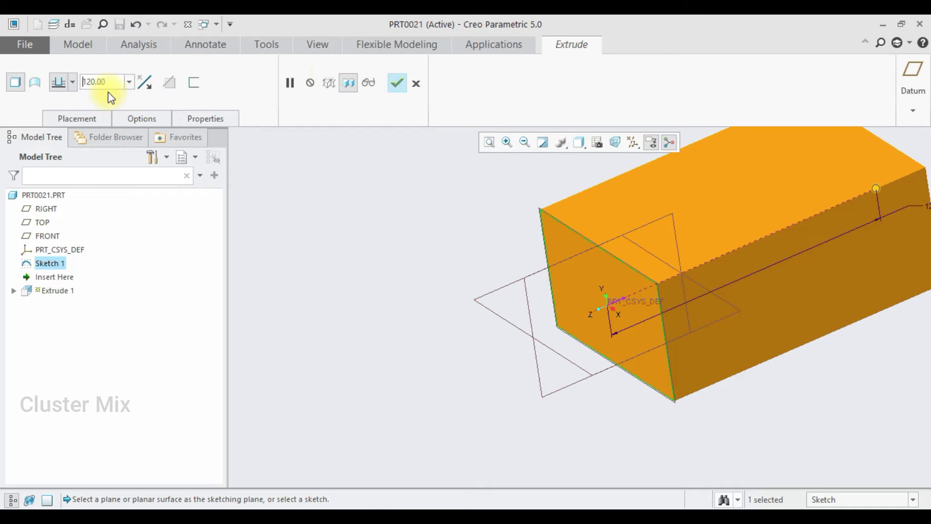
pyautogui.click(397, 82)
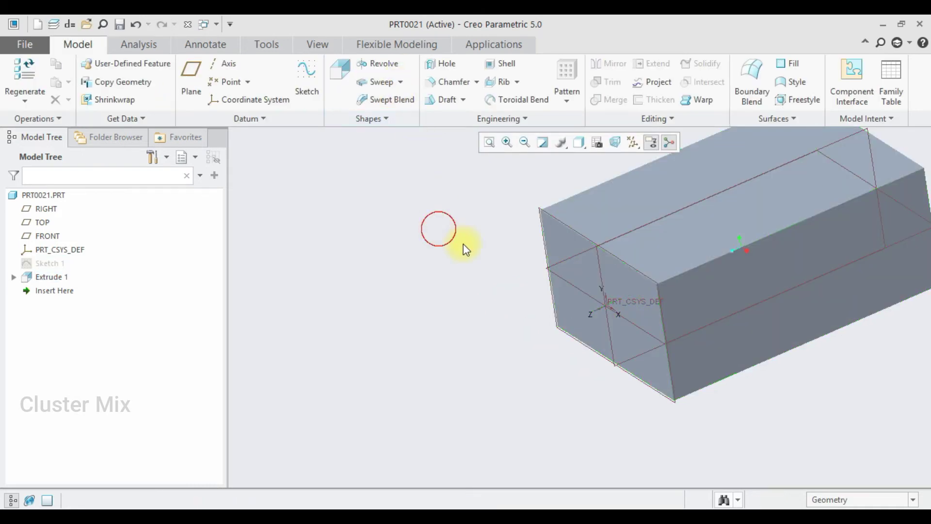
# Round the block's four vertical corner edges with a 10 mm radius
pyautogui.scroll(4, 505, 269)
pyautogui.scroll(-1, 675, 334)
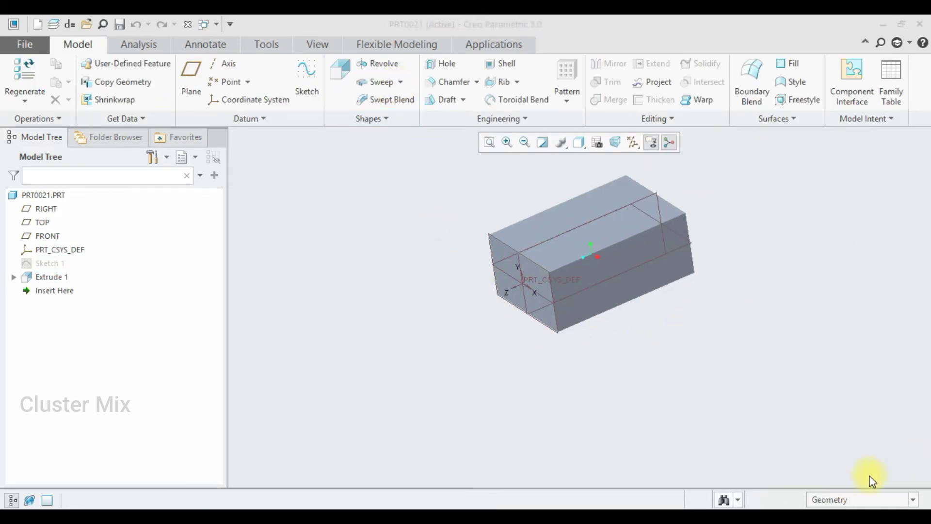
pyautogui.scroll(-2, 456, 148)
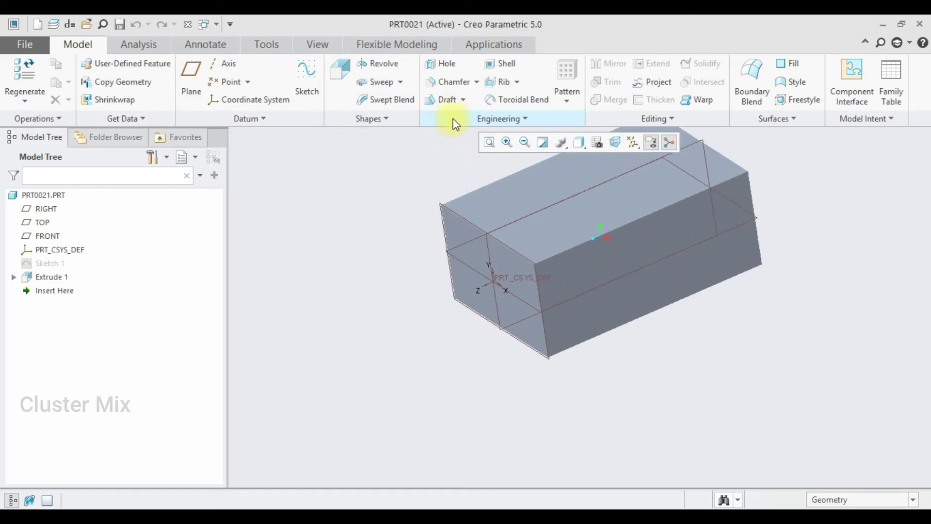
pyautogui.click(456, 122)
pyautogui.click(463, 230)
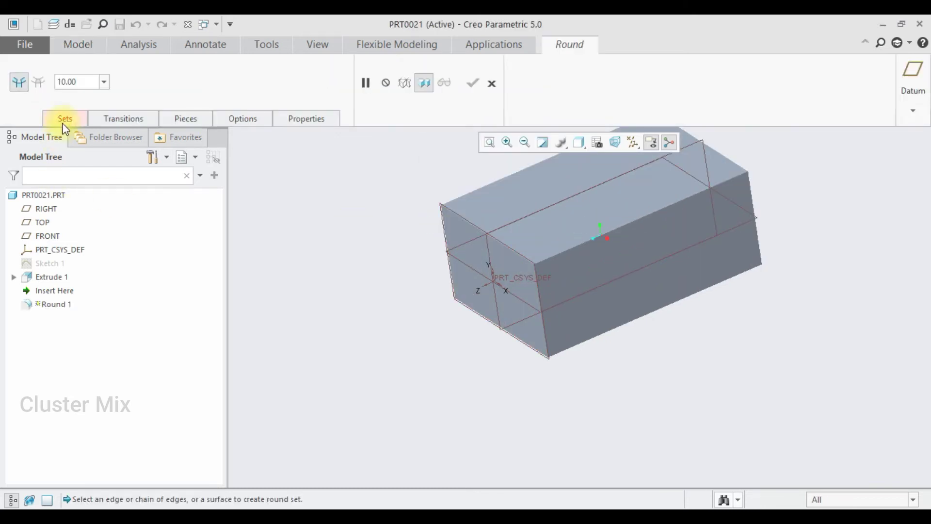
pyautogui.click(540, 286)
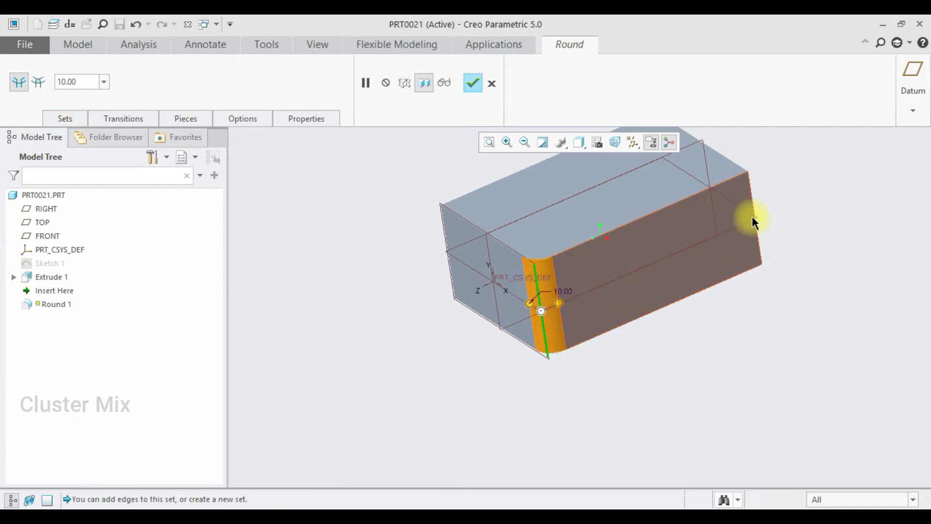
pyautogui.moveTo(753, 219); pyautogui.dragTo(691, 331, button='middle')
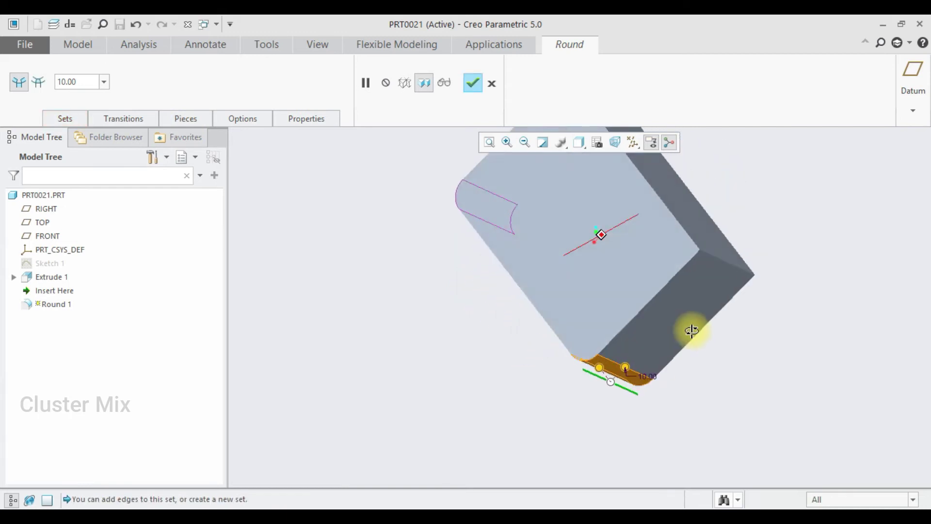
pyautogui.click(728, 263)
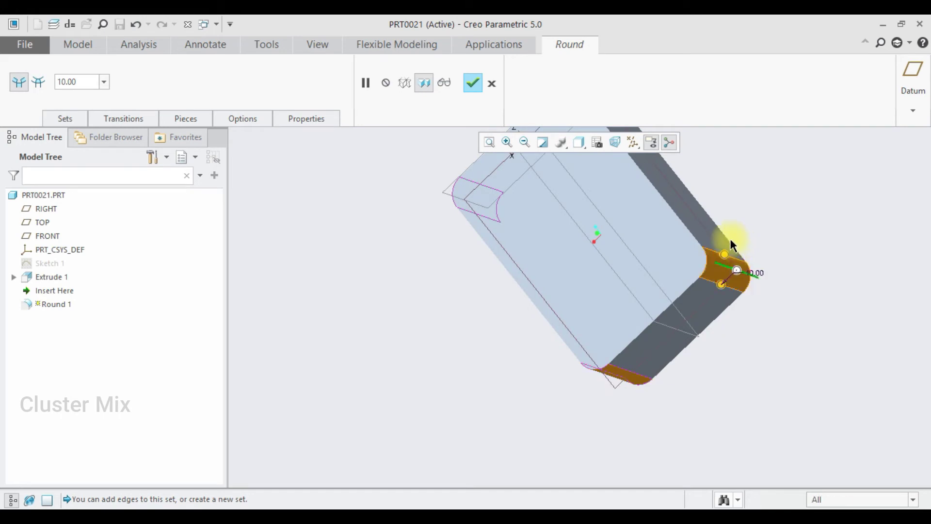
pyautogui.scroll(3, 724, 273)
pyautogui.scroll(-3, 656, 170)
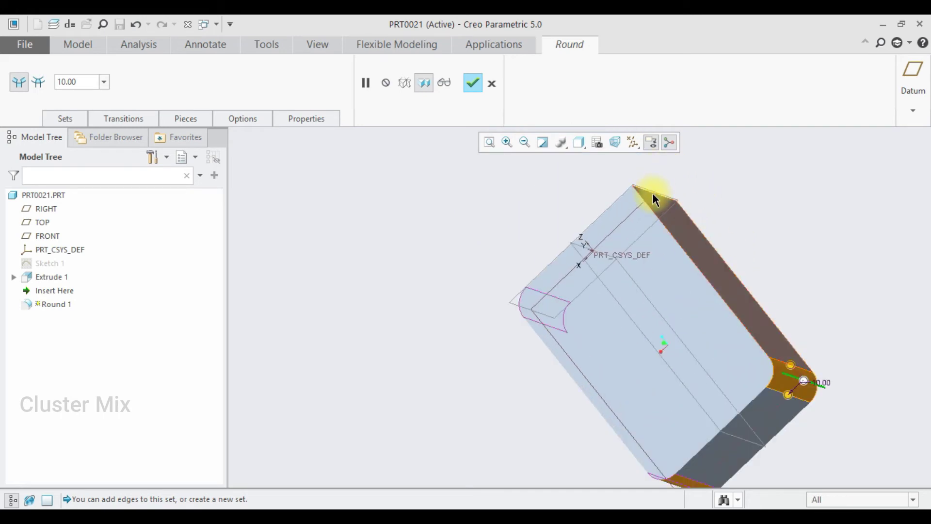
pyautogui.click(653, 195)
# Add the edges around the block's bottom face to the 10 mm round and complete the feature
pyautogui.click(712, 244)
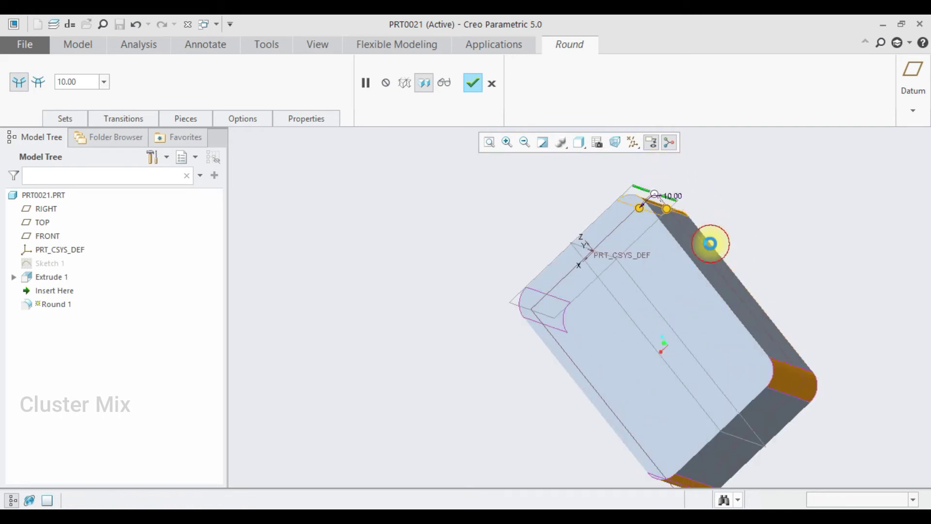
pyautogui.scroll(5, 726, 272)
pyautogui.moveTo(645, 278); pyautogui.dragTo(755, 254, button='middle')
pyautogui.scroll(-3, 720, 284)
pyautogui.click(703, 280)
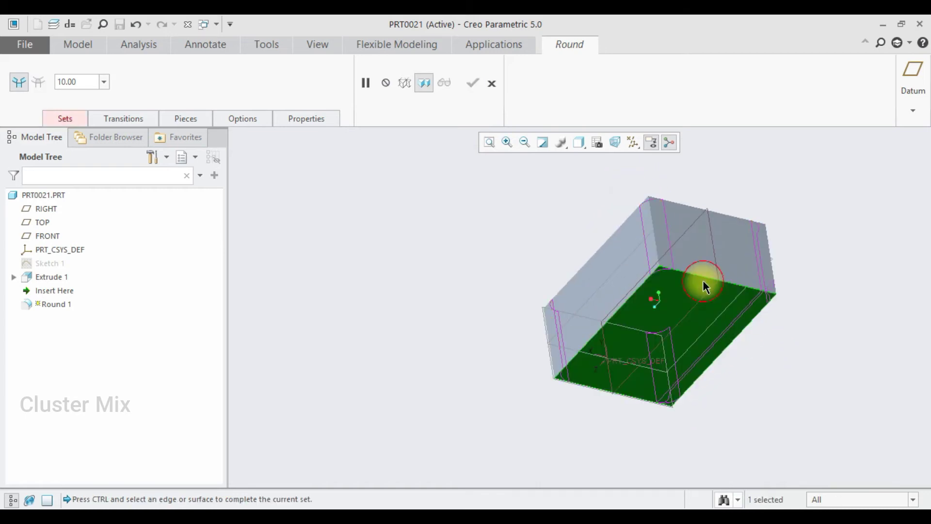
pyautogui.click(697, 275)
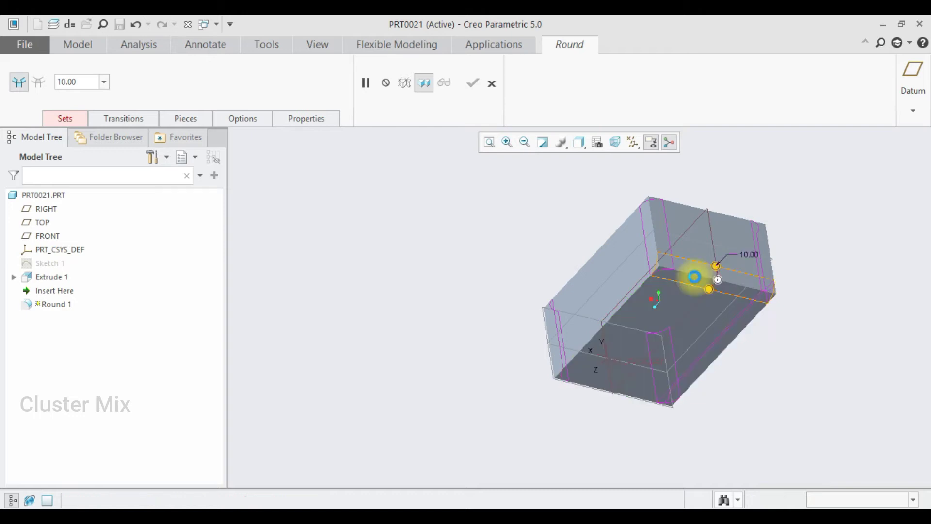
pyautogui.moveTo(642, 291)
pyautogui.mouseDown(button='middle')
pyautogui.moveTo(639, 283)
pyautogui.moveTo(638, 333)
pyautogui.moveTo(653, 244)
pyautogui.moveTo(656, 270)
pyautogui.mouseUp(button='middle')
pyautogui.middleClick(654, 274)
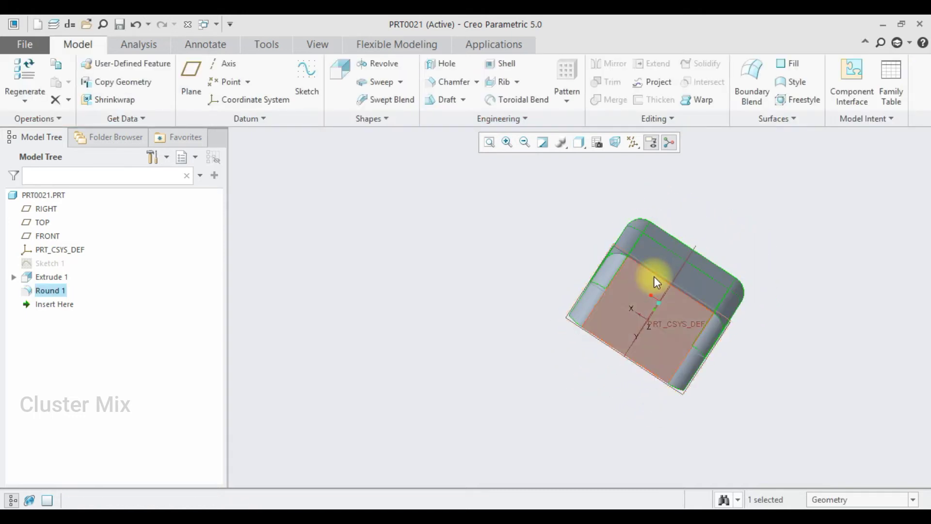
# Reopen the round feature's definition, inspect its rounded edges, and accept it
pyautogui.click(655, 273)
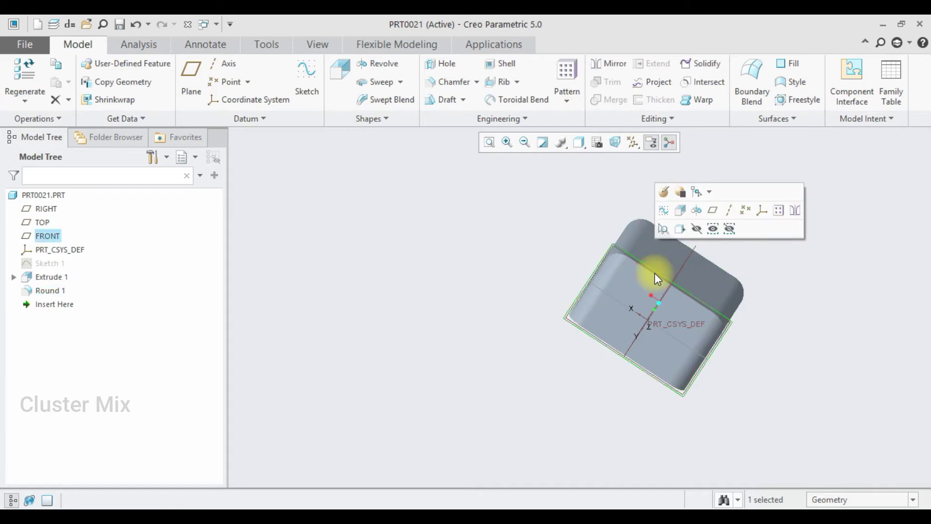
pyautogui.click(42, 290)
pyautogui.click(68, 234)
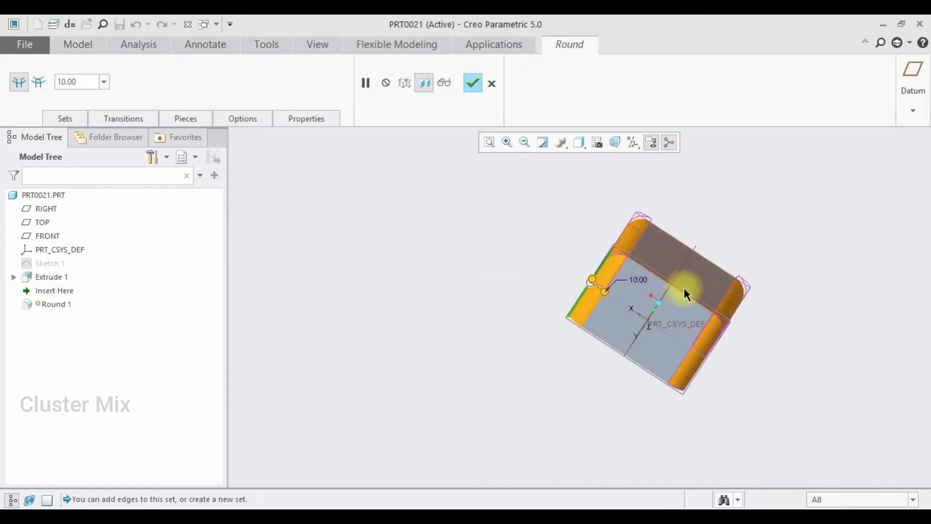
pyautogui.moveTo(684, 293); pyautogui.dragTo(733, 385, button='middle')
pyautogui.click(473, 83)
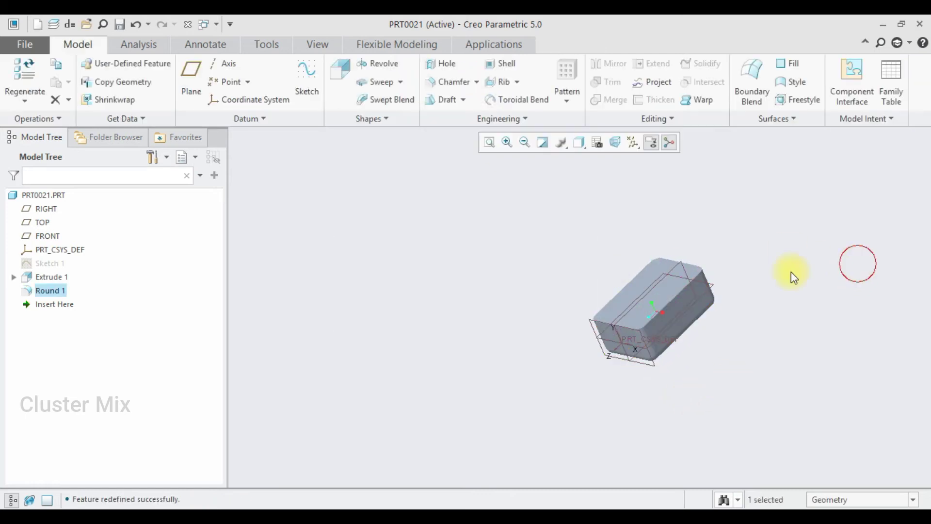
# Shell the rounded block to a 3 mm wall thickness, removing its top face
pyautogui.scroll(3, 727, 306)
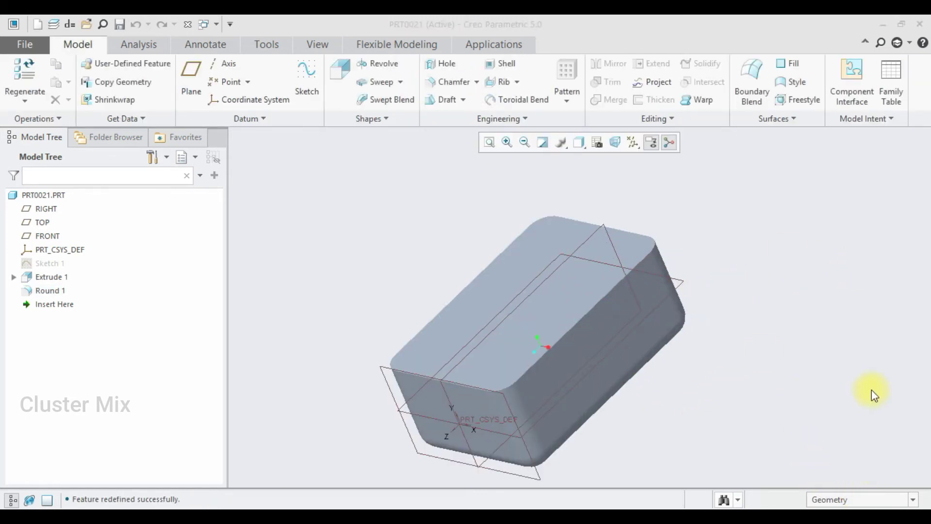
pyautogui.click(500, 63)
pyautogui.click(514, 263)
pyautogui.doubleClick(60, 81)
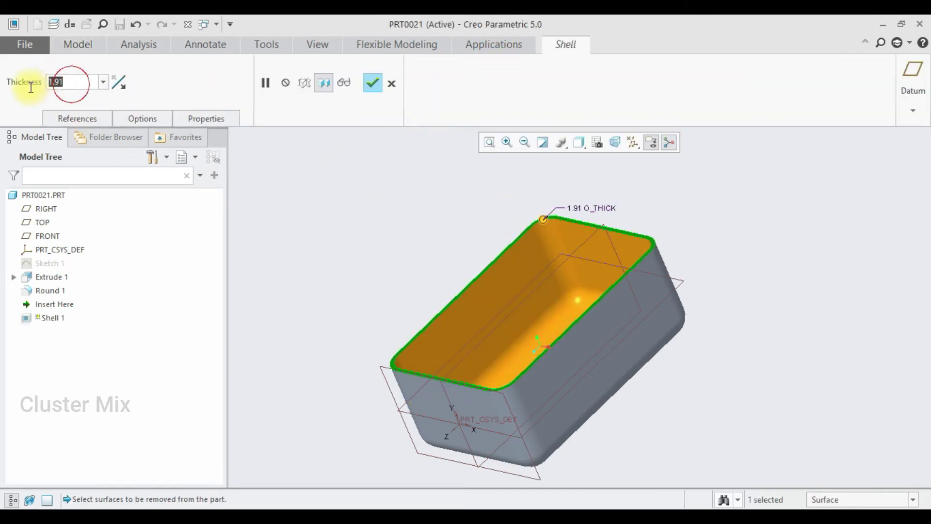
pyautogui.write('3')
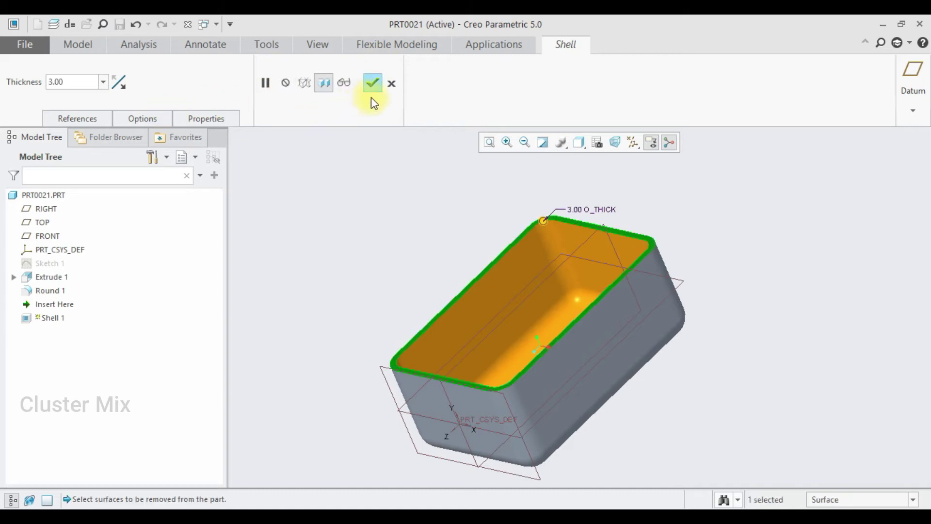
pyautogui.click(373, 83)
pyautogui.moveTo(638, 258); pyautogui.dragTo(623, 245, button='middle')
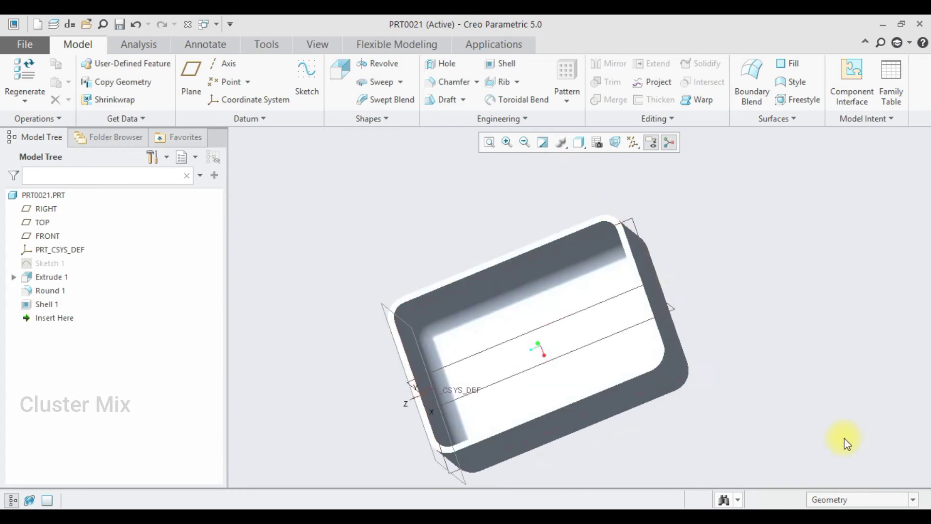
# Sketch a rectangle about 10 high on the RIGHT plane, along the box's upper edge and between its rounded corners
pyautogui.hotkey('ctrl', 'd')
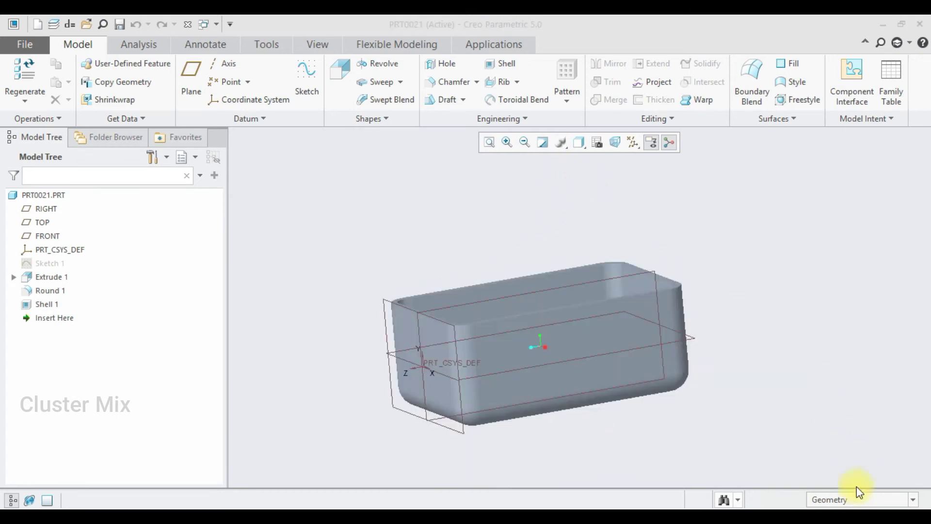
pyautogui.click(476, 301)
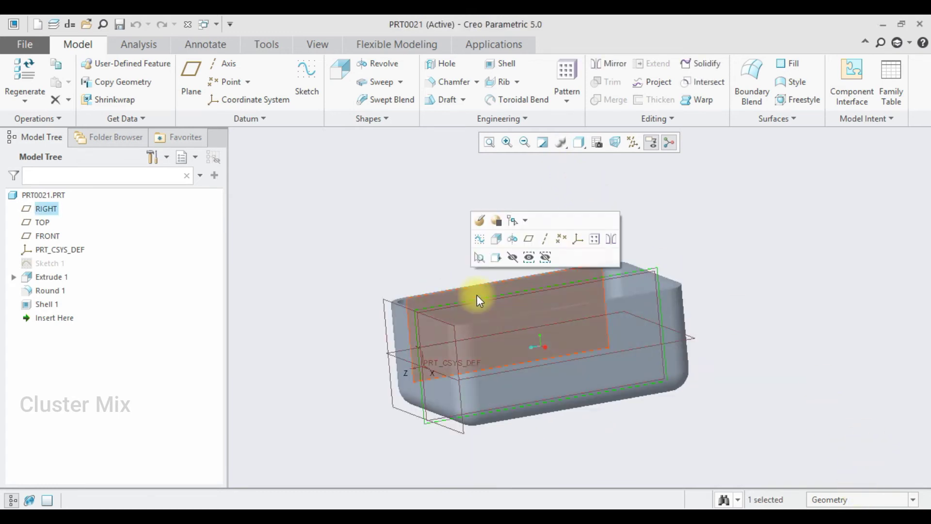
pyautogui.click(18, 99)
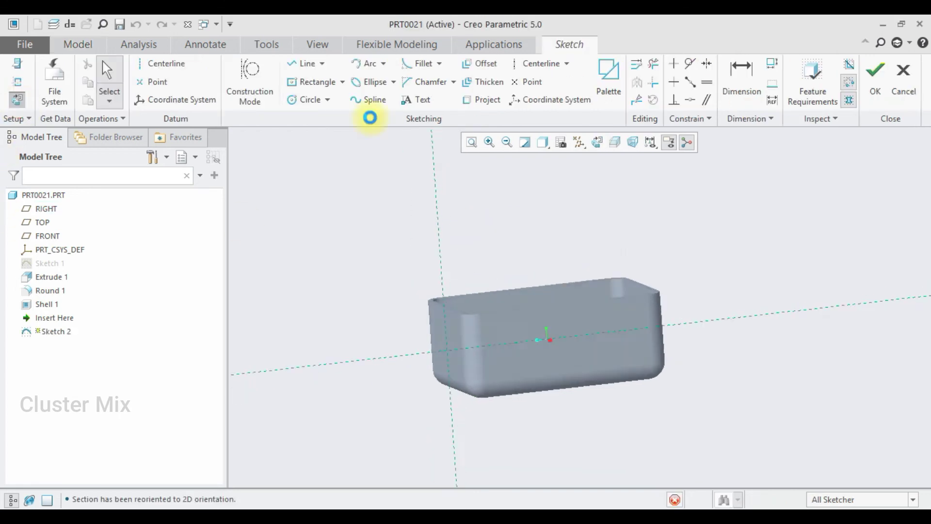
pyautogui.click(316, 83)
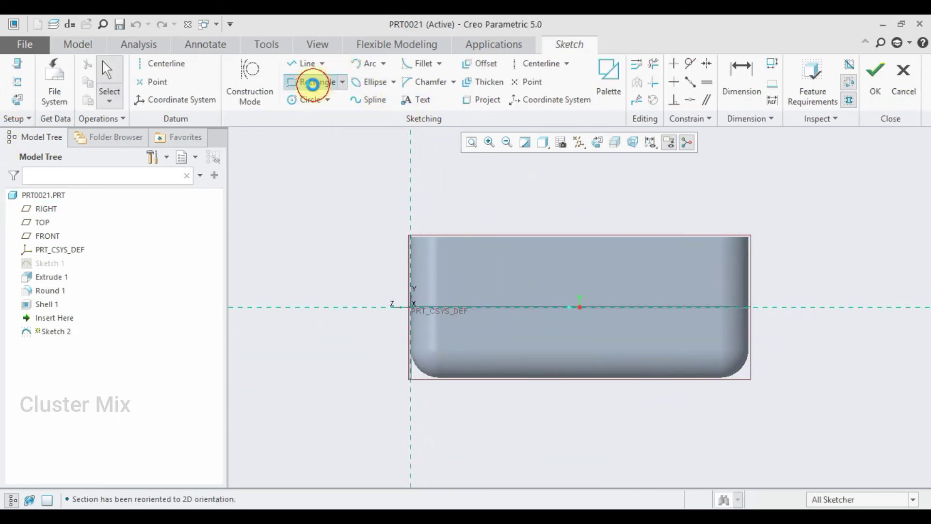
pyautogui.click(439, 239)
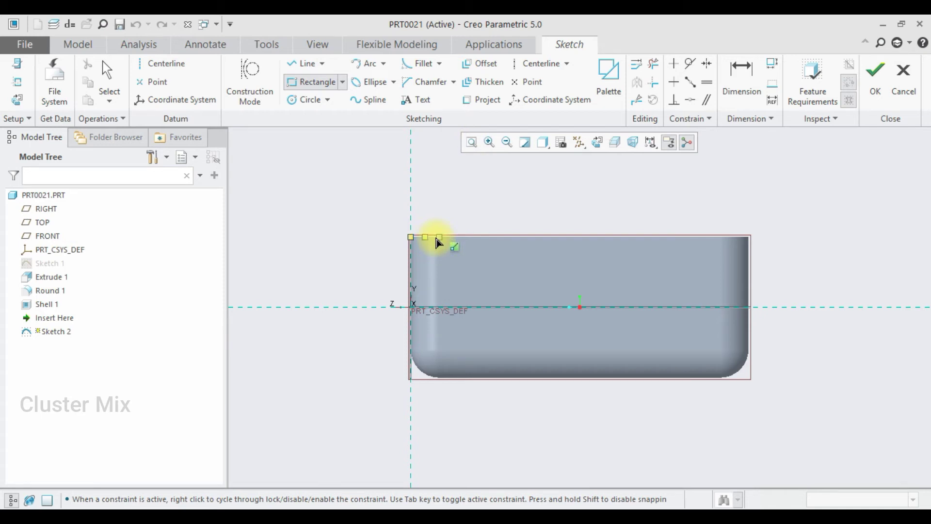
pyautogui.click(719, 264)
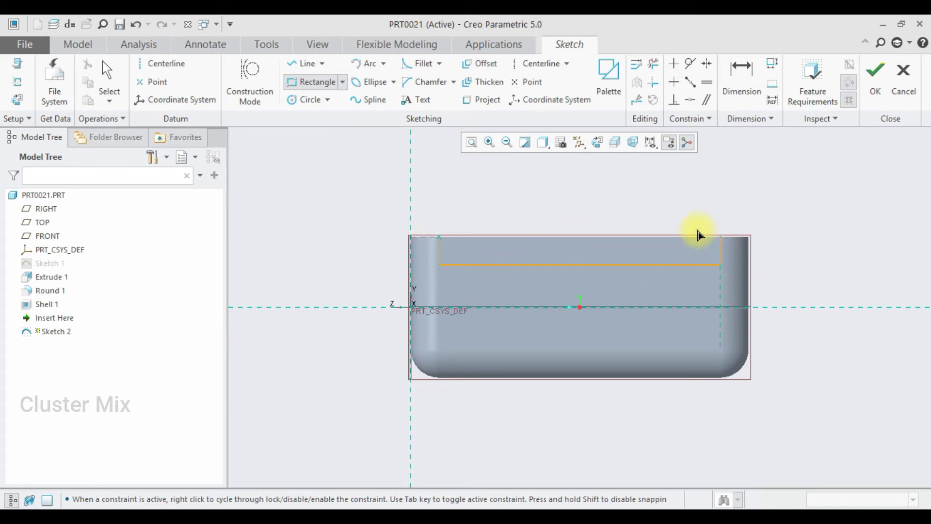
pyautogui.middleClick(487, 256)
pyautogui.scroll(-3, 728, 240)
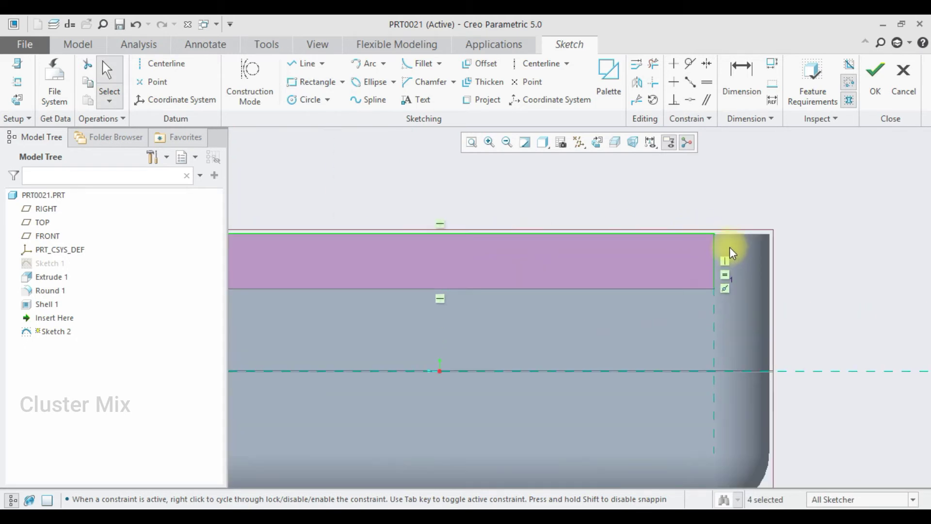
pyautogui.scroll(3, 731, 251)
# Dimension the rectangle's height, deleting the conflicting Equal lengths constraint, and set it to 5
pyautogui.click(741, 78)
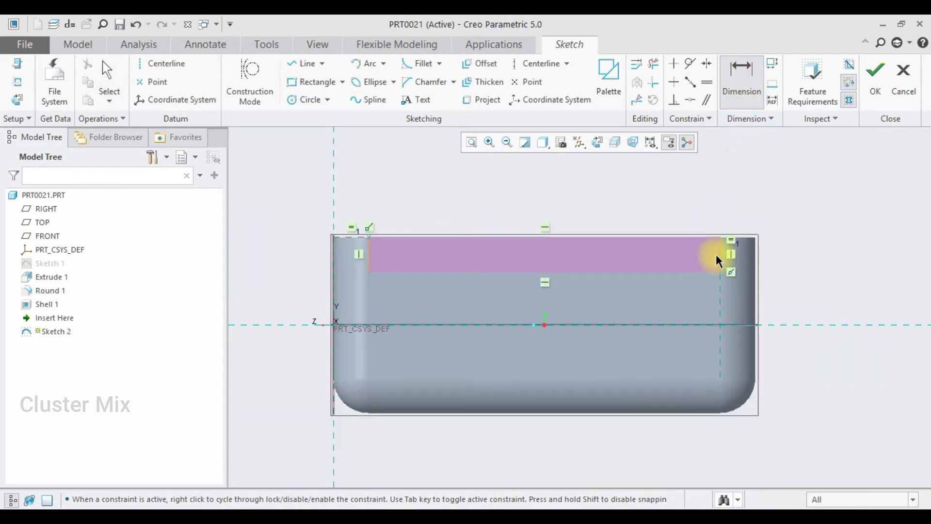
pyautogui.middleClick(778, 252)
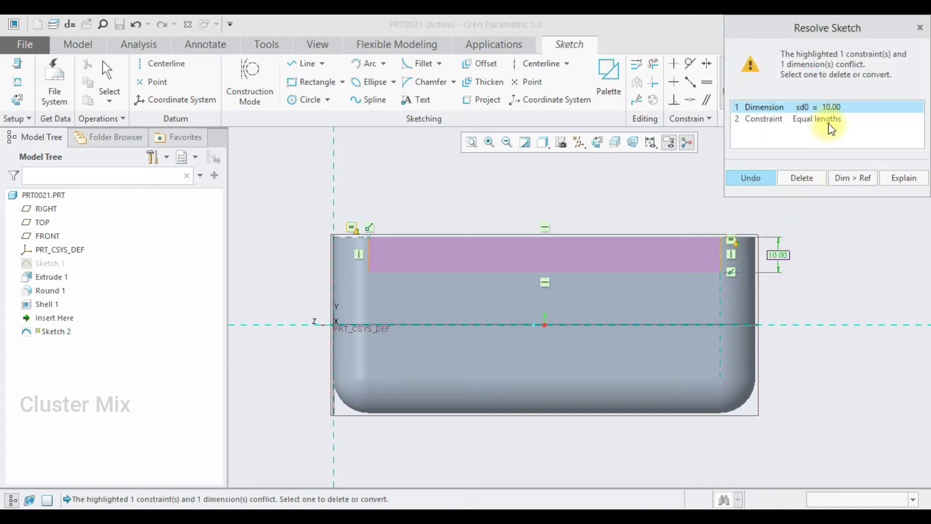
pyautogui.click(815, 177)
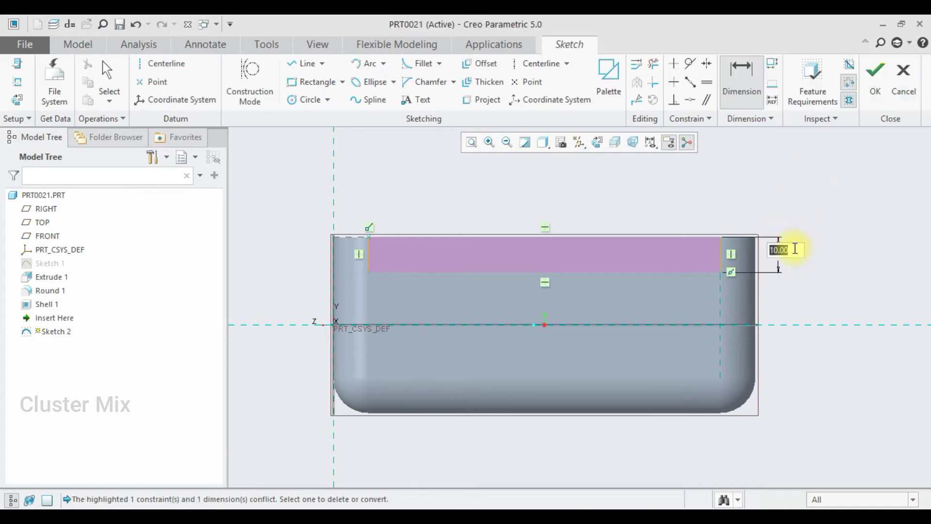
pyautogui.write('5')
pyautogui.press('Return')
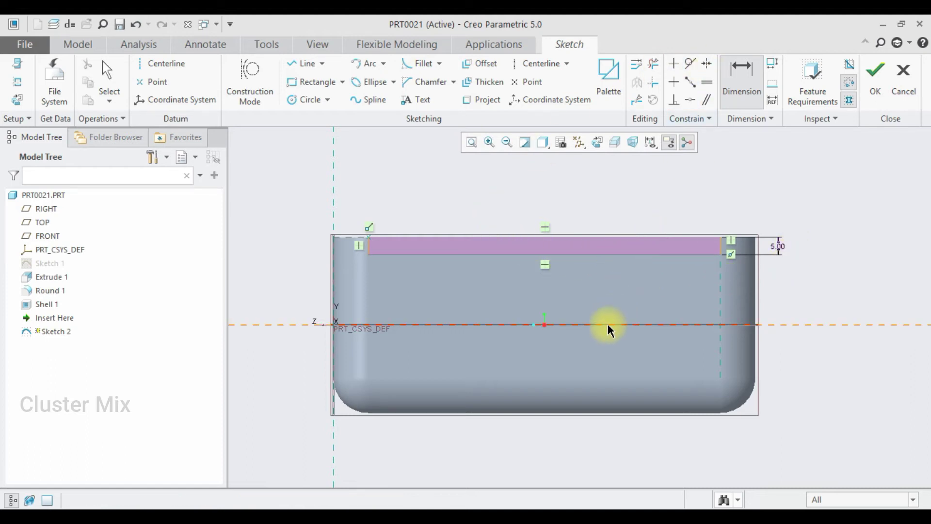
pyautogui.middleClick(792, 277)
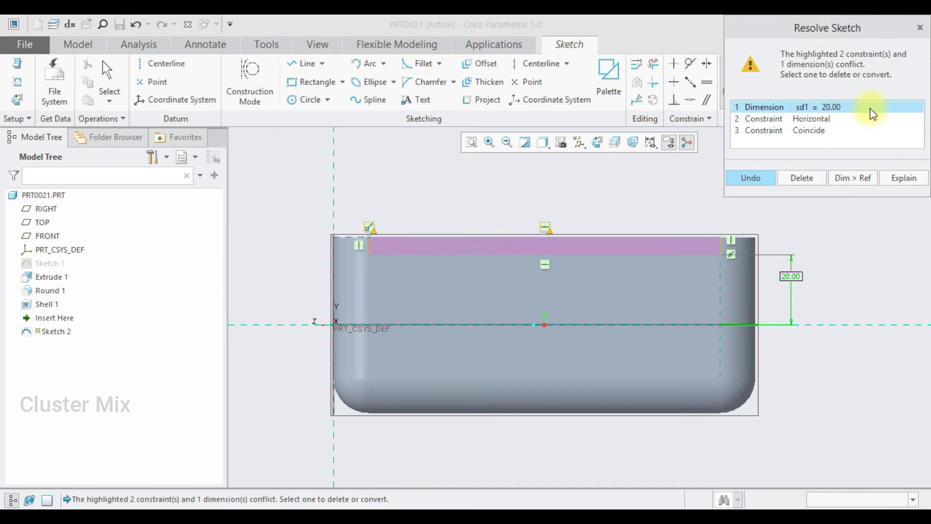
pyautogui.click(920, 28)
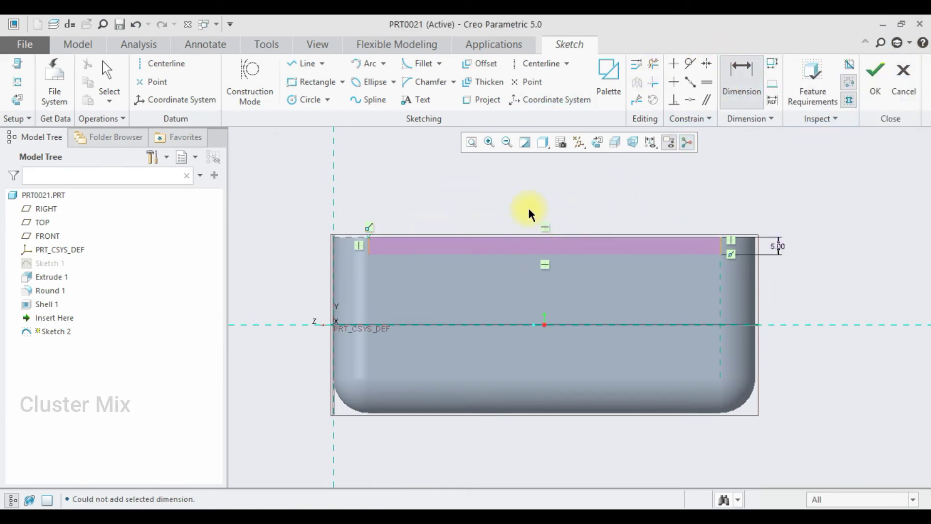
pyautogui.scroll(1, 527, 204)
pyautogui.click(585, 243)
pyautogui.middleClick(588, 215)
pyautogui.middleClick(591, 215)
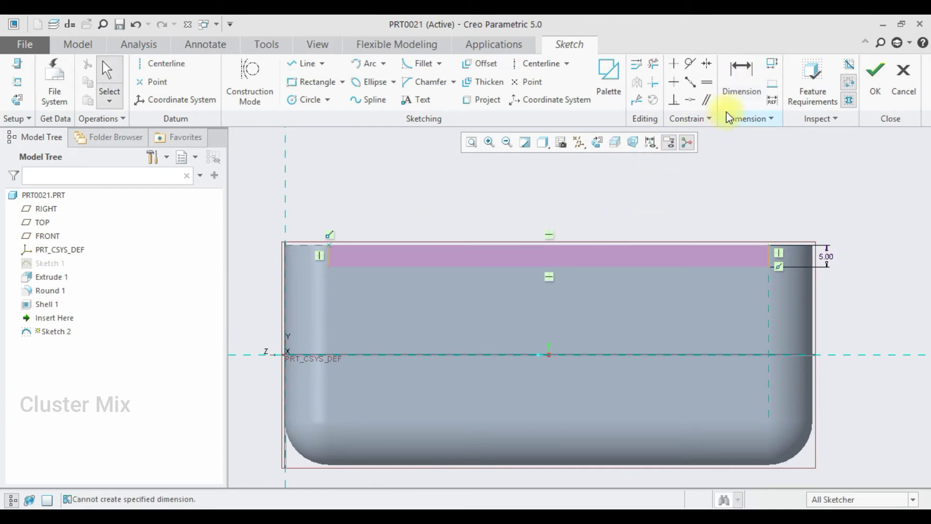
# Finish the sketch and extrude it as a symmetric material cut about 162.4 deep through both long side walls
pyautogui.click(872, 80)
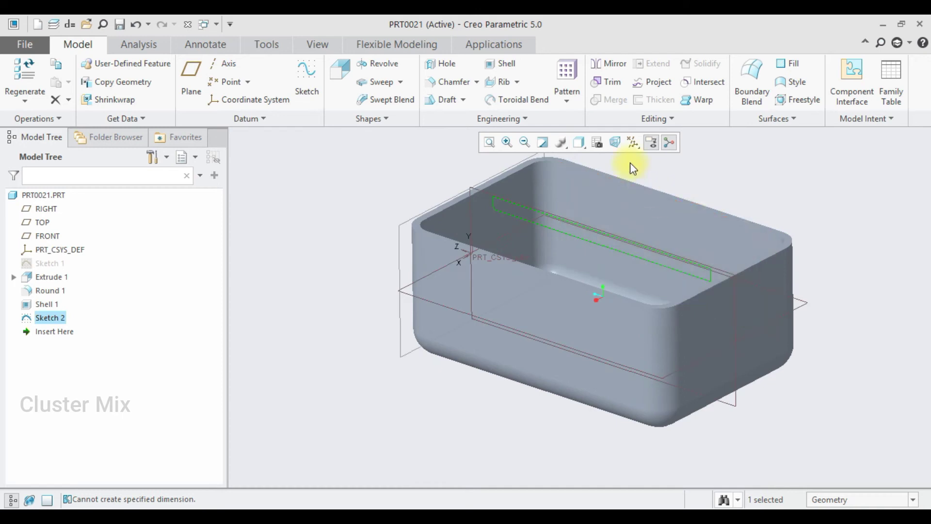
pyautogui.click(340, 72)
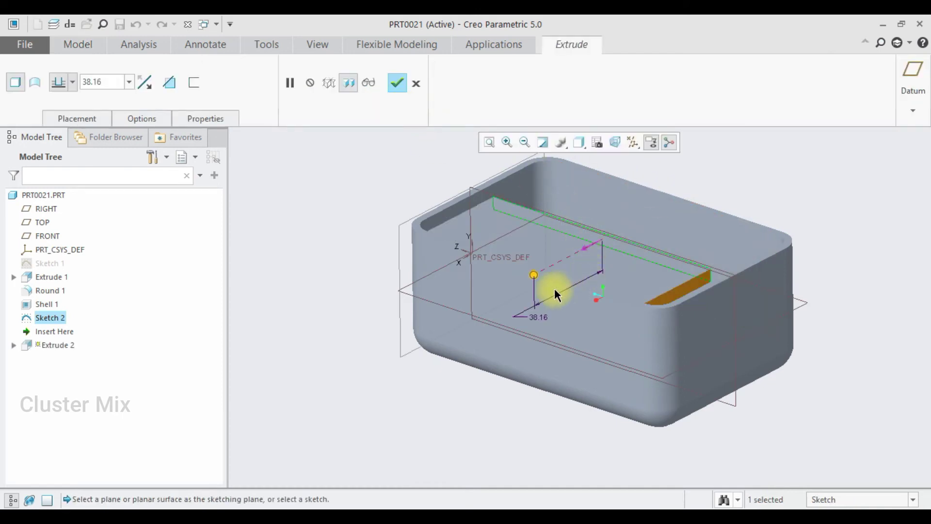
pyautogui.click(70, 83)
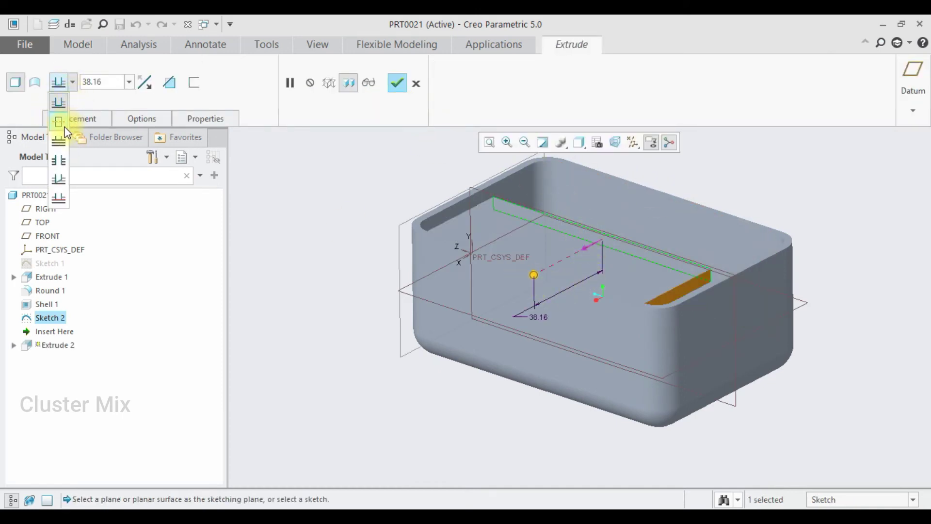
pyautogui.click(62, 121)
pyautogui.click(73, 80)
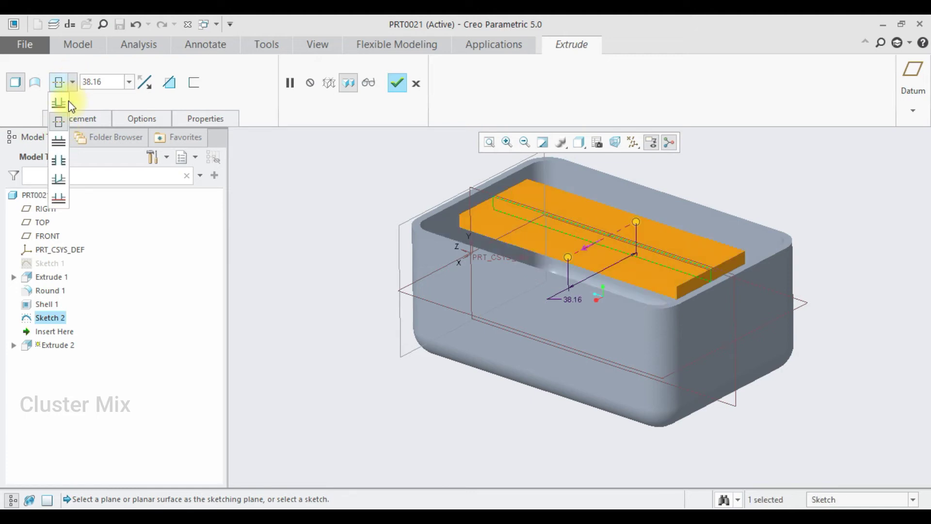
pyautogui.click(170, 82)
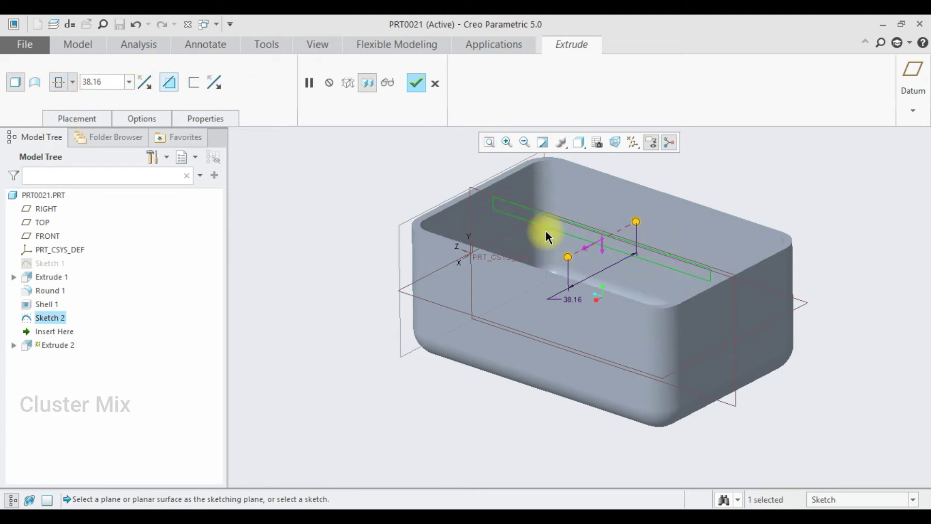
pyautogui.moveTo(564, 256); pyautogui.dragTo(488, 381)
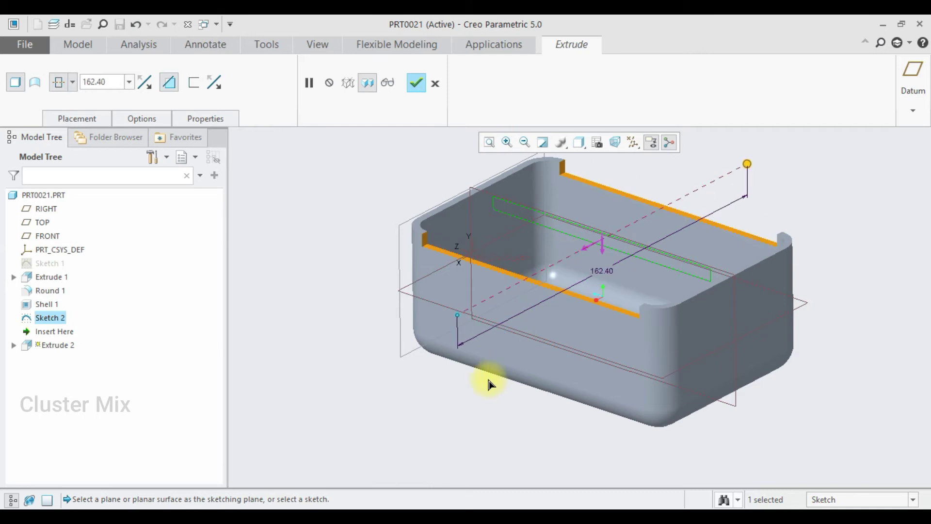
pyautogui.click(416, 83)
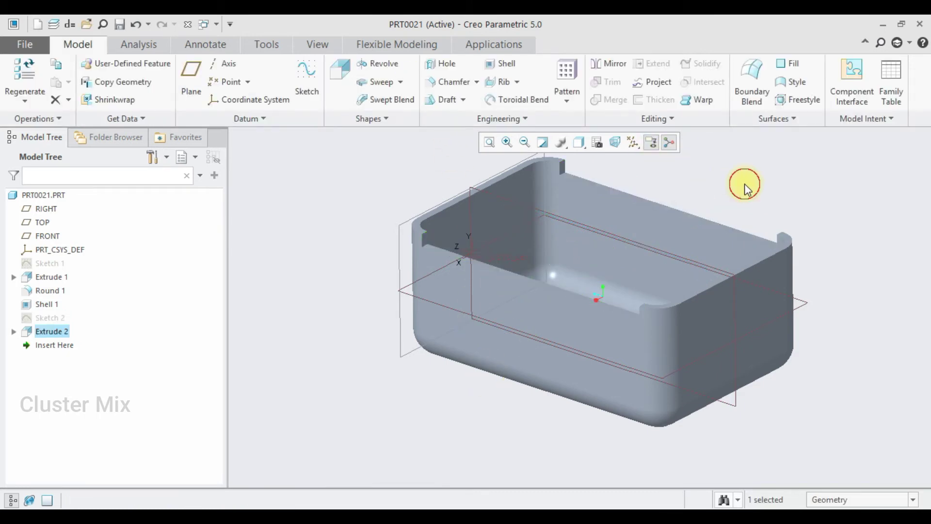
# Begin a Direction pattern of the Extrude 2 cut, using the box's vertical corner edge as the first direction
pyautogui.scroll(-3, 735, 215)
pyautogui.scroll(2, 734, 214)
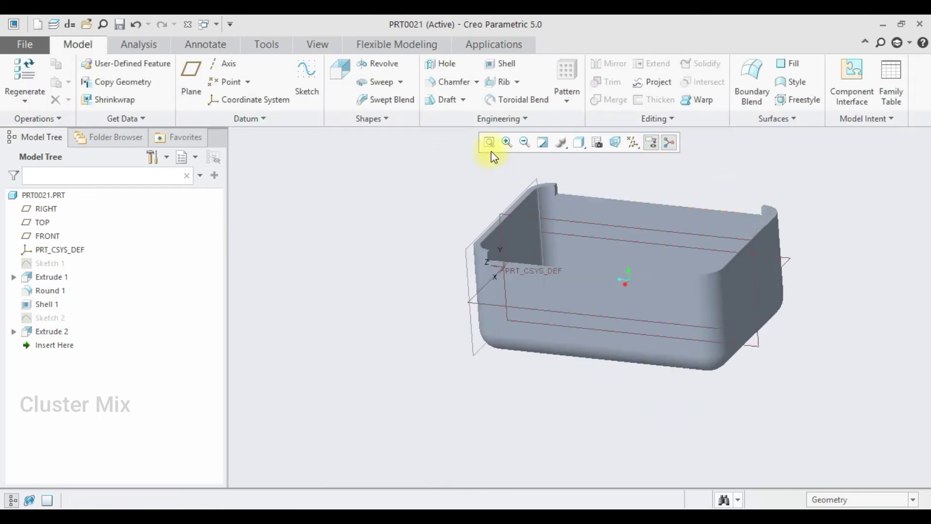
pyautogui.click(52, 331)
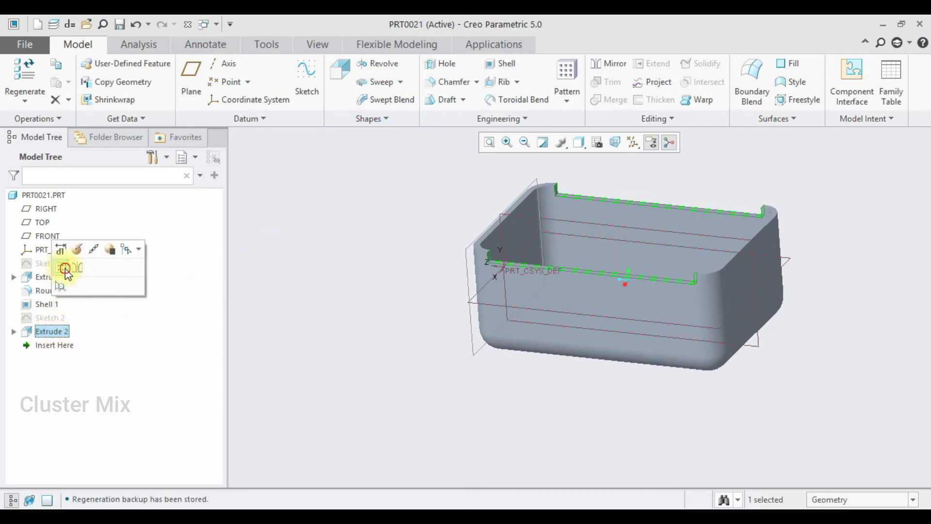
pyautogui.click(55, 267)
pyautogui.click(53, 82)
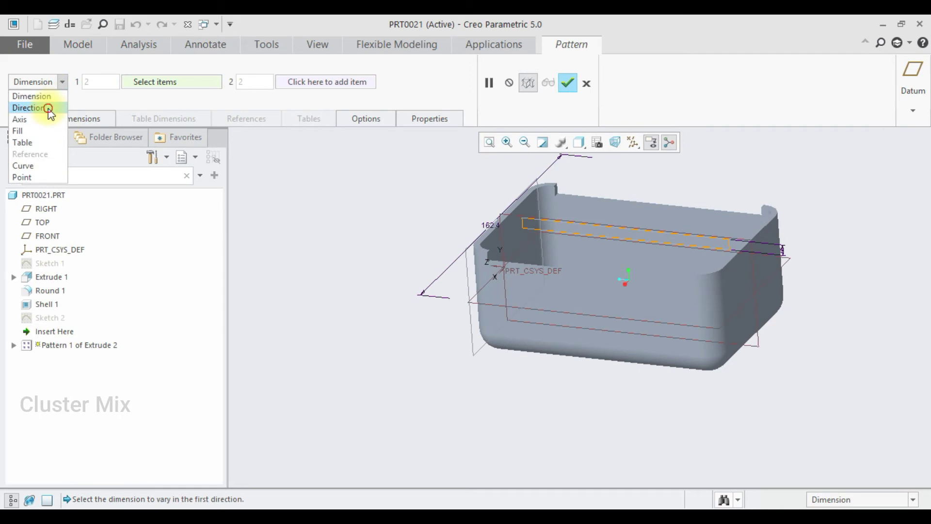
pyautogui.click(48, 108)
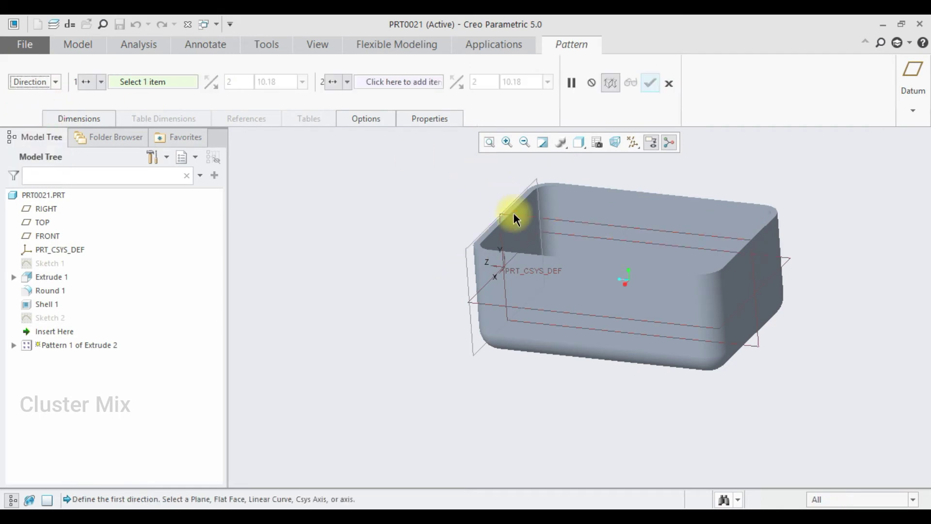
pyautogui.click(488, 300)
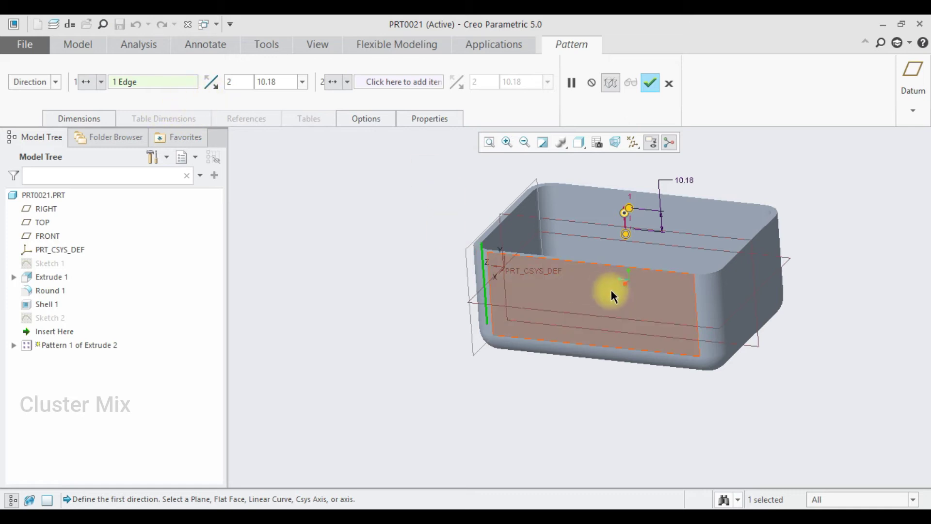
# Set the pattern to 4 members with 9 spacing, flip its direction down the walls and create it
pyautogui.scroll(-2, 645, 265)
pyautogui.scroll(2, 668, 231)
pyautogui.moveTo(278, 81); pyautogui.dragTo(213, 87)
pyautogui.write('9')
pyautogui.write('4')
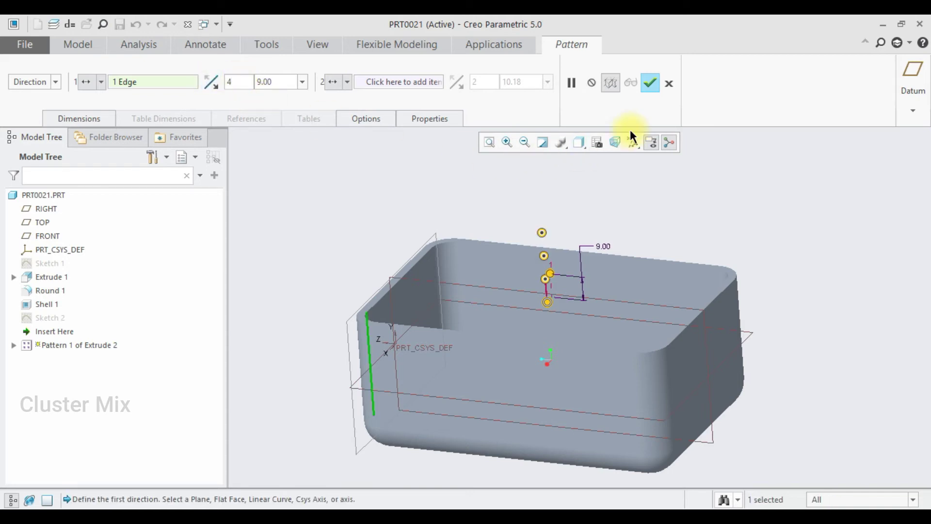
pyautogui.moveTo(595, 256)
pyautogui.mouseDown(button='middle')
pyautogui.moveTo(555, 264)
pyautogui.moveTo(581, 276)
pyautogui.moveTo(606, 259)
pyautogui.mouseUp(button='middle')
pyautogui.click(211, 82)
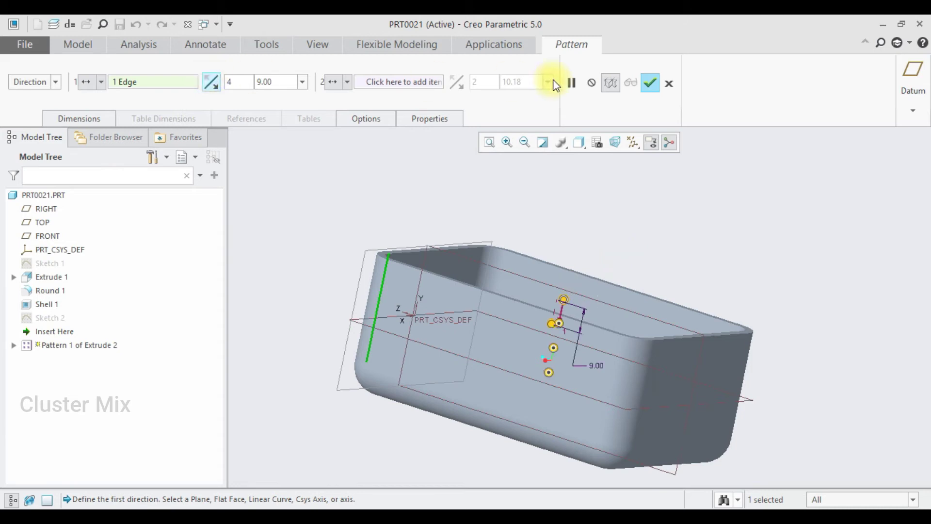
pyautogui.click(649, 86)
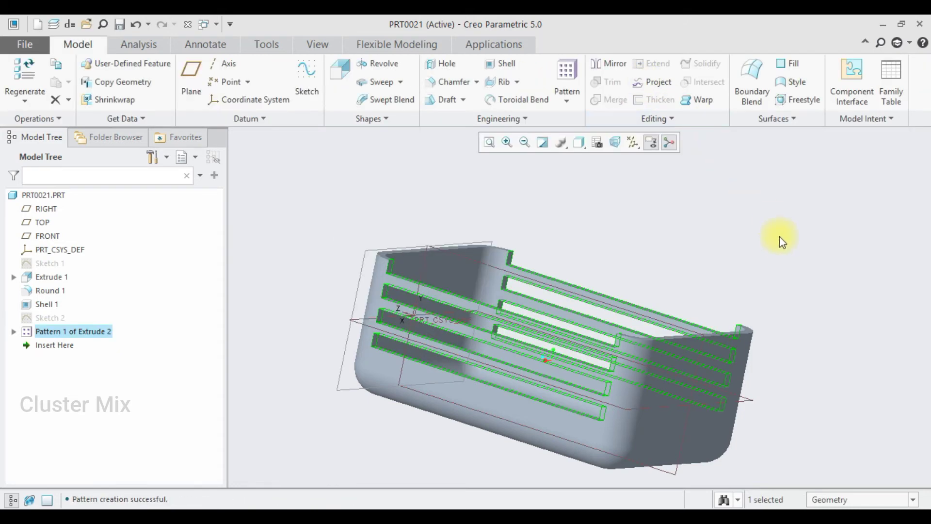
# Deselect the pattern and start a sketch on the FRONT plane at the box's short side
pyautogui.click(707, 241)
pyautogui.moveTo(707, 241); pyautogui.dragTo(772, 262, button='middle')
pyautogui.click(863, 495)
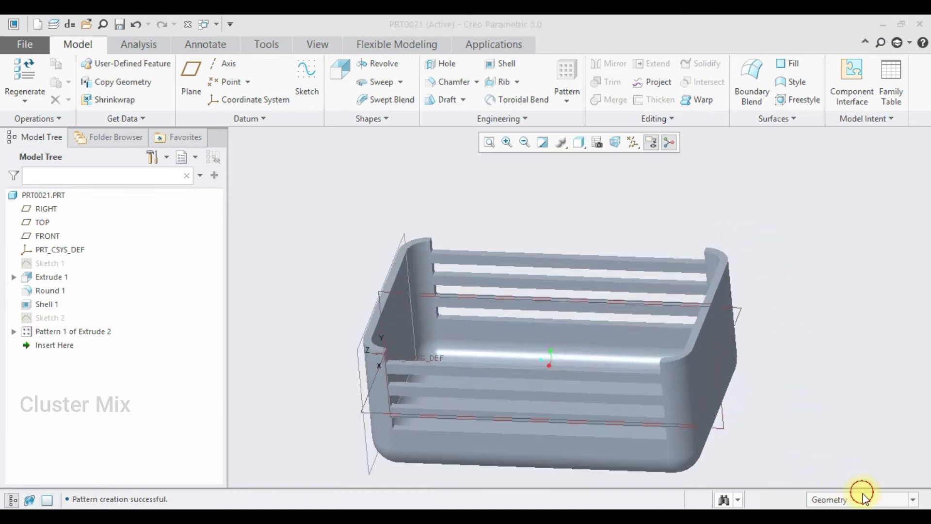
pyautogui.click(395, 251)
pyautogui.click(402, 188)
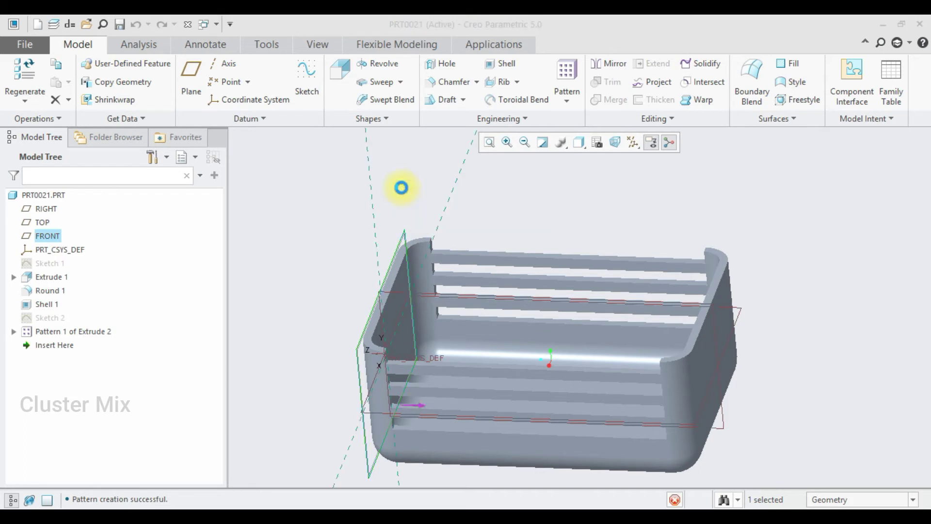
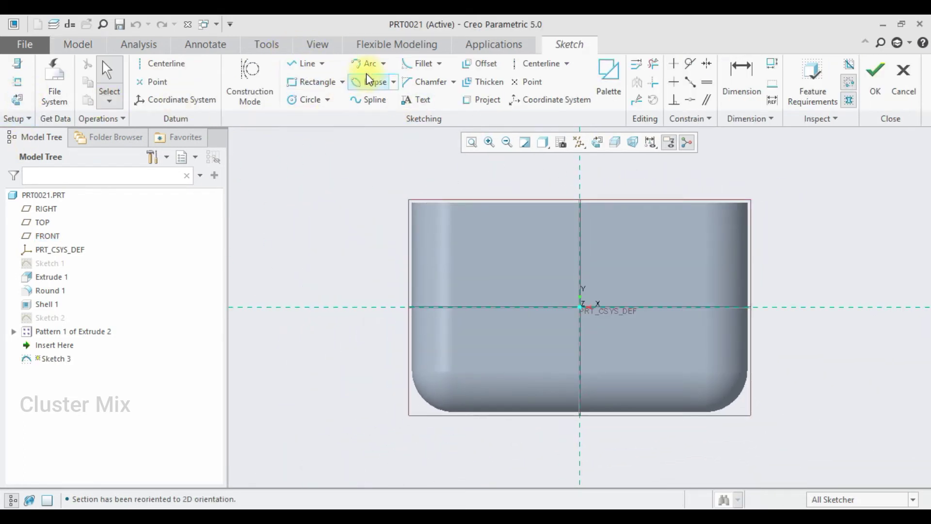
# Insert a 9-tip star from the sketcher palette and centre it on the sketch origin
pyautogui.click(612, 80)
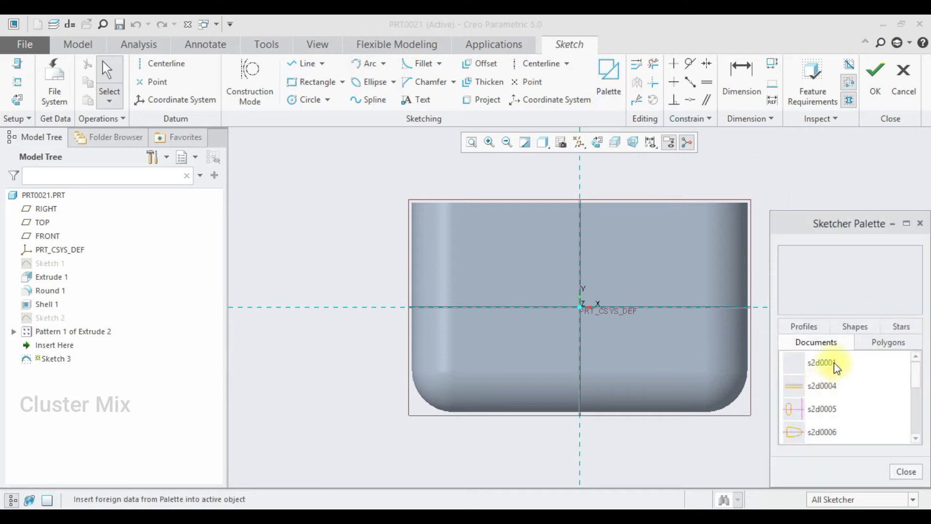
pyautogui.click(901, 327)
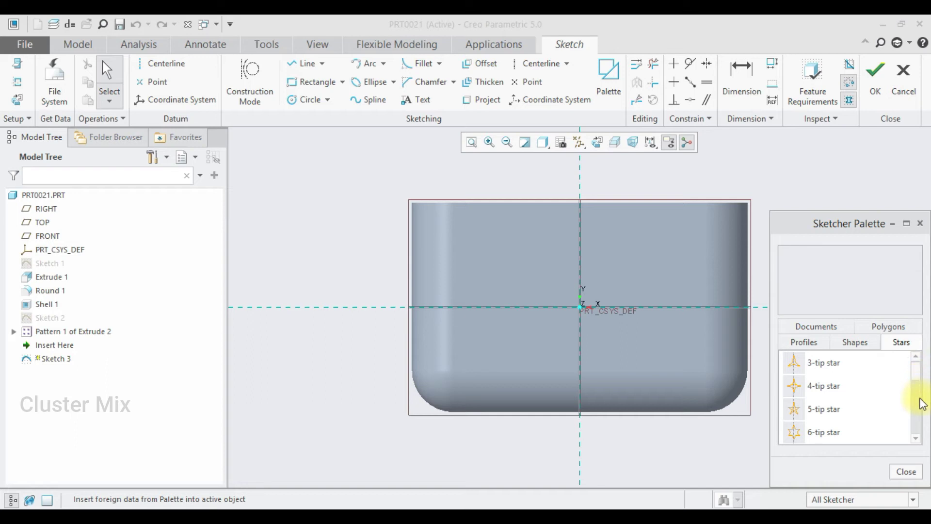
pyautogui.scroll(-2, 918, 387)
pyautogui.scroll(-3, 918, 391)
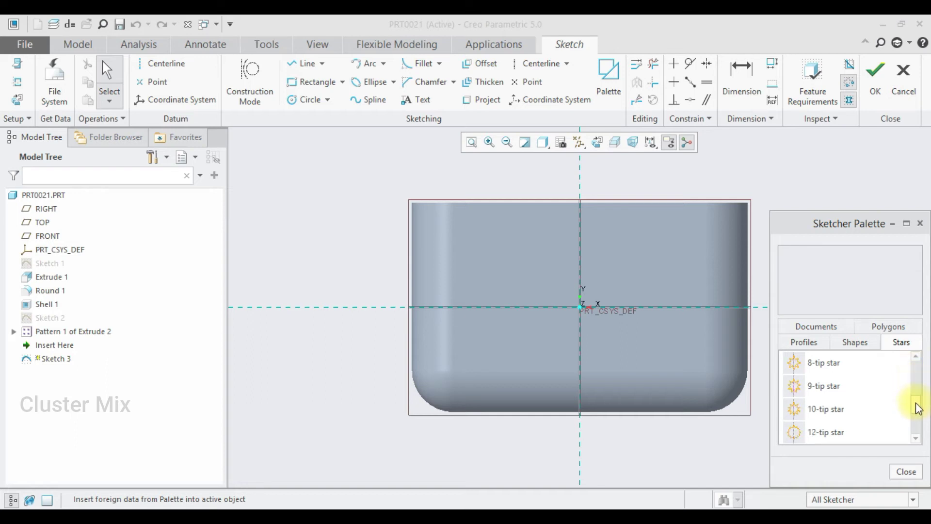
pyautogui.moveTo(816, 389); pyautogui.dragTo(654, 355)
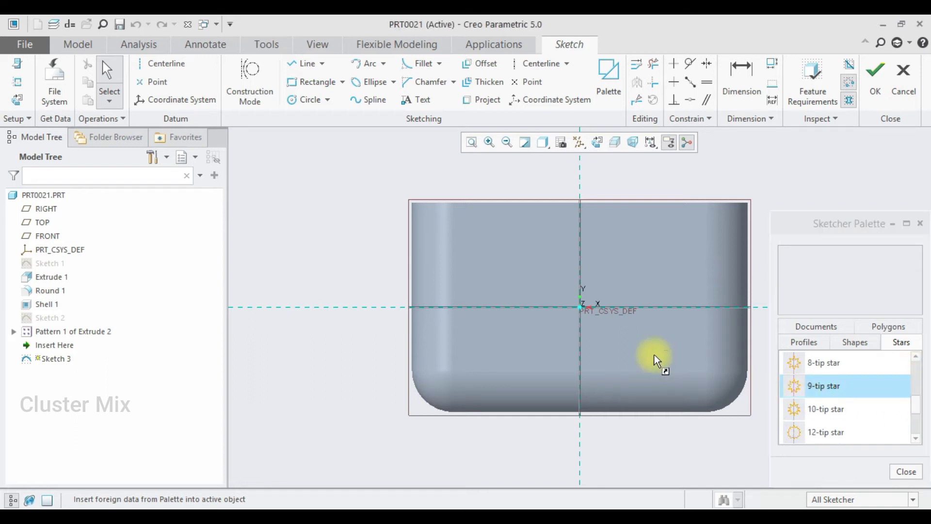
pyautogui.moveTo(576, 304); pyautogui.dragTo(547, 301)
pyautogui.scroll(-8, 581, 307)
pyautogui.scroll(8, 593, 347)
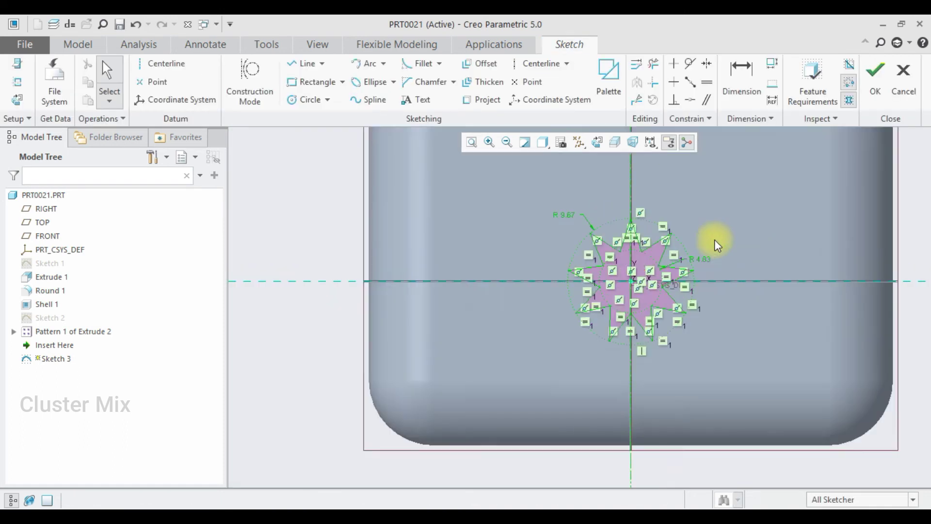
# Set the star's outer radius to 20 and finish the sketch
pyautogui.scroll(-2, 714, 239)
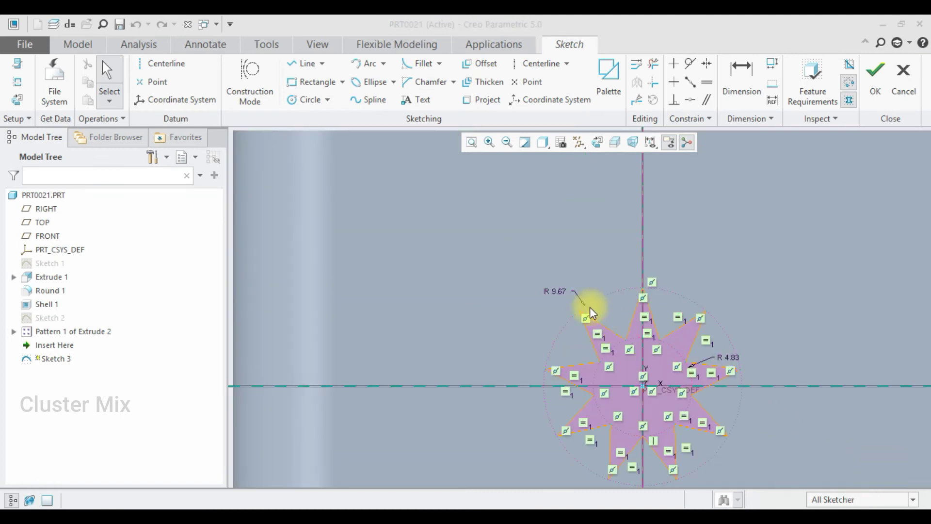
pyautogui.click(560, 293)
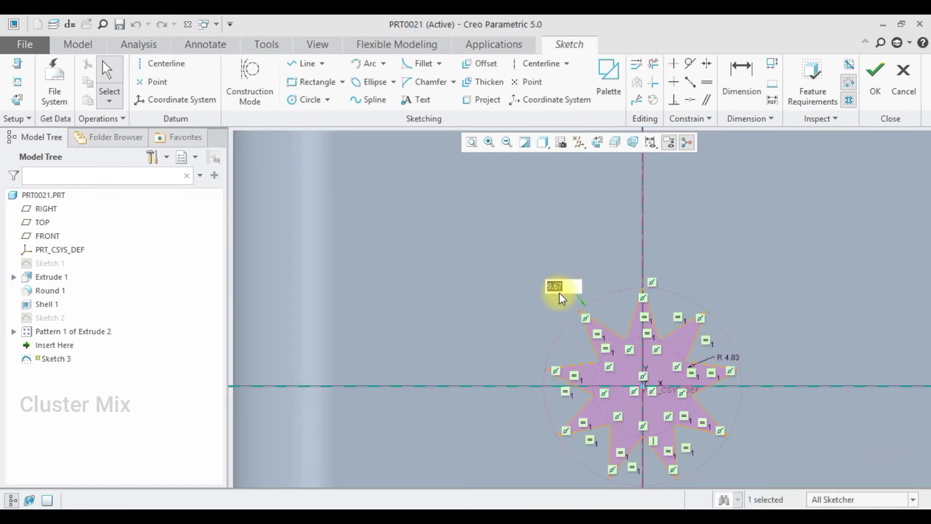
pyautogui.write('20')
pyautogui.press('Return')
pyautogui.scroll(4, 458, 287)
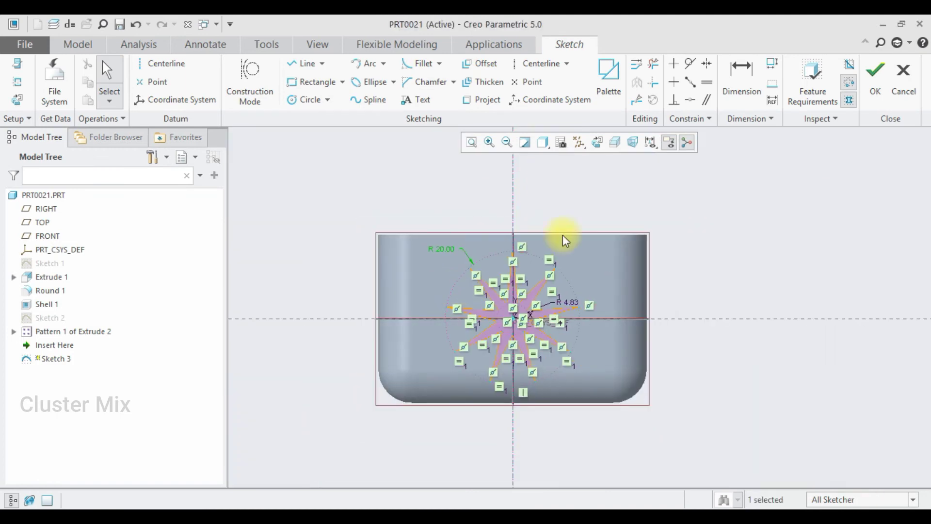
pyautogui.click(876, 73)
# Extrude the star sketch as a material cut about 201.2 deep through both short side walls
pyautogui.scroll(-2, 777, 228)
pyautogui.moveTo(753, 241); pyautogui.dragTo(723, 249, button='middle')
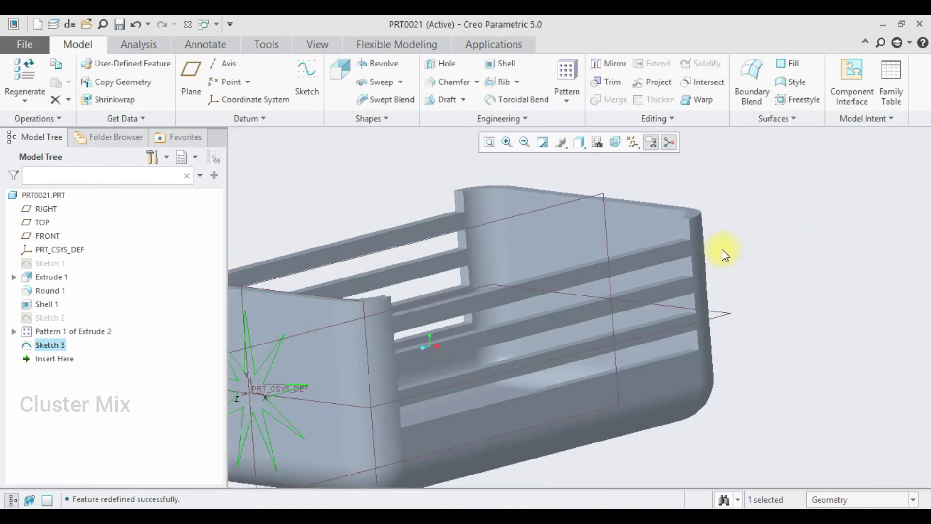
pyautogui.scroll(2, 722, 249)
pyautogui.click(339, 82)
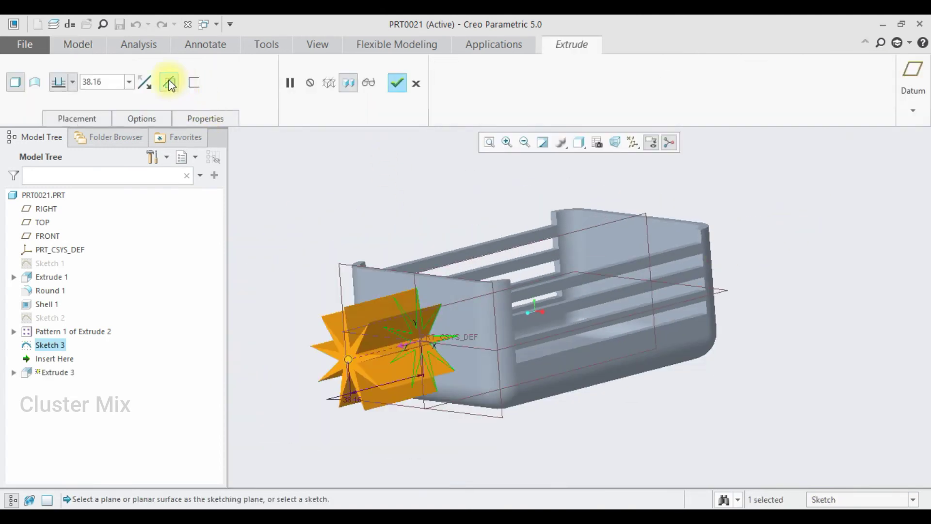
pyautogui.click(169, 82)
pyautogui.moveTo(348, 363); pyautogui.dragTo(786, 240)
pyautogui.click(416, 83)
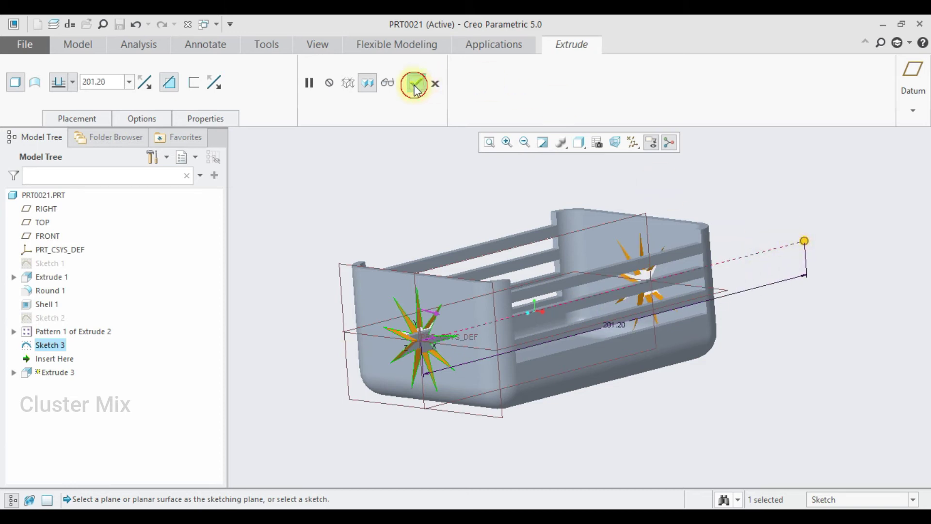
# Redefine the slot pattern on the long walls to have 5 members and apply it
pyautogui.scroll(-2, 452, 333)
pyautogui.moveTo(452, 333); pyautogui.dragTo(502, 380, button='middle')
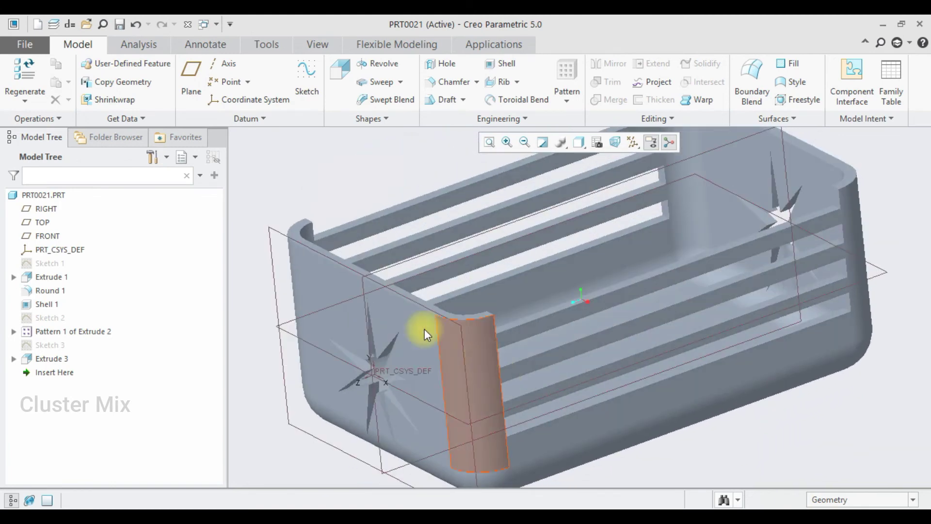
pyautogui.click(98, 331)
pyautogui.click(123, 252)
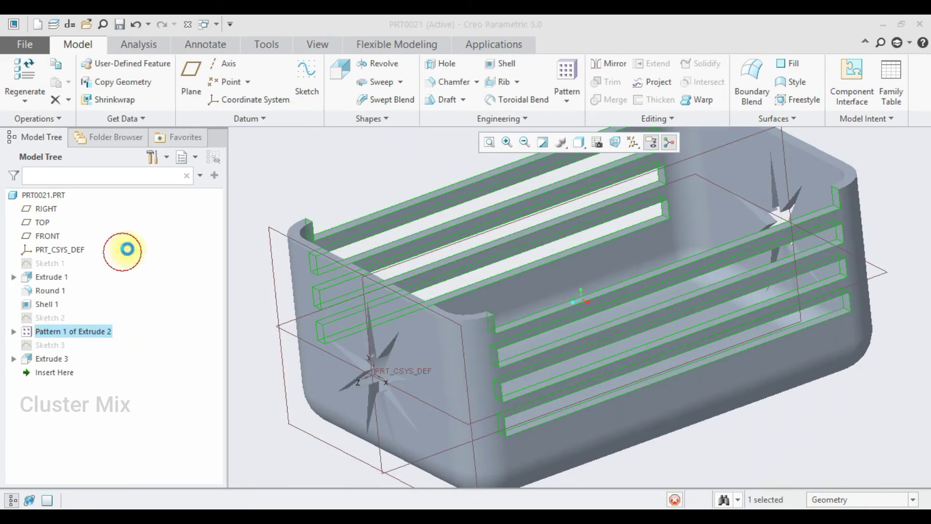
pyautogui.click(249, 80)
pyautogui.doubleClick(264, 82)
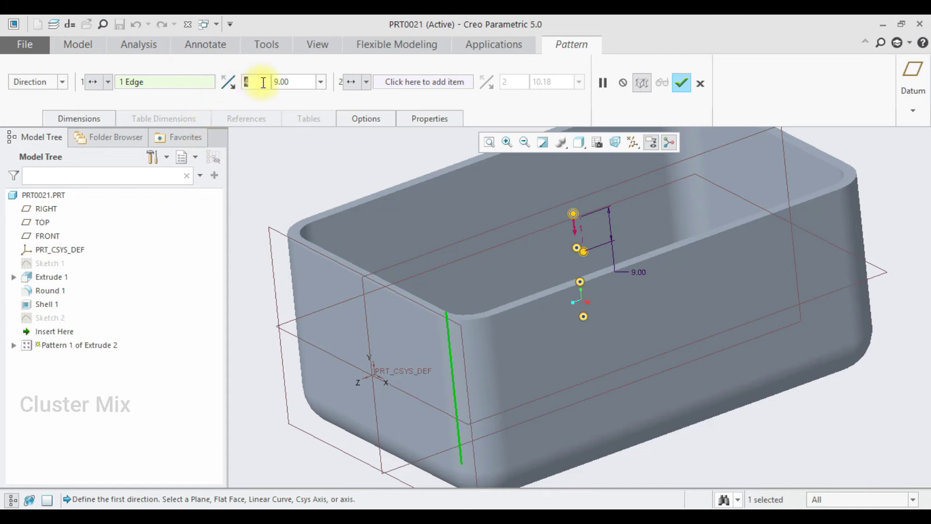
pyautogui.click(682, 83)
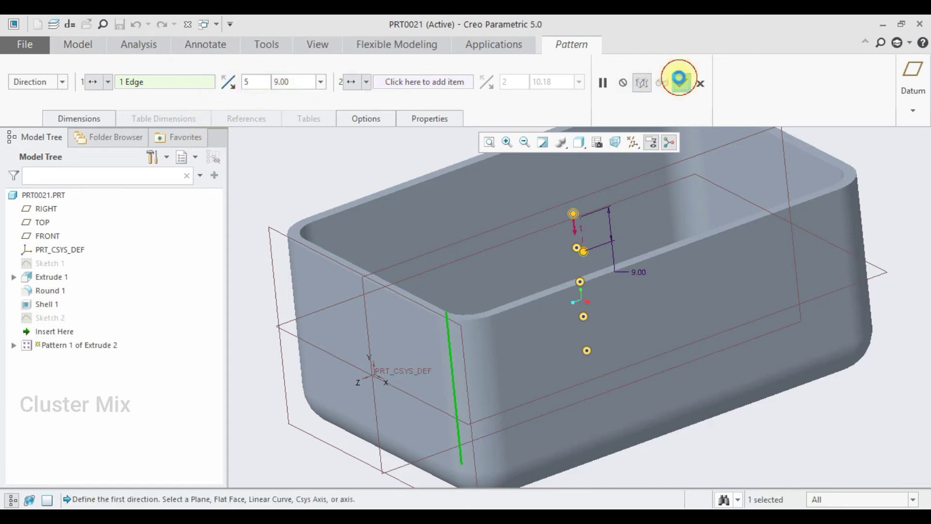
# Start a sketch on the outer face of the box's short wall and orient the view to the sketch plane
pyautogui.moveTo(613, 264)
pyautogui.mouseDown(button='middle')
pyautogui.moveTo(715, 292)
pyautogui.moveTo(648, 288)
pyautogui.moveTo(645, 306)
pyautogui.moveTo(665, 310)
pyautogui.mouseUp(button='middle')
pyautogui.click(842, 239)
pyautogui.scroll(3, 833, 255)
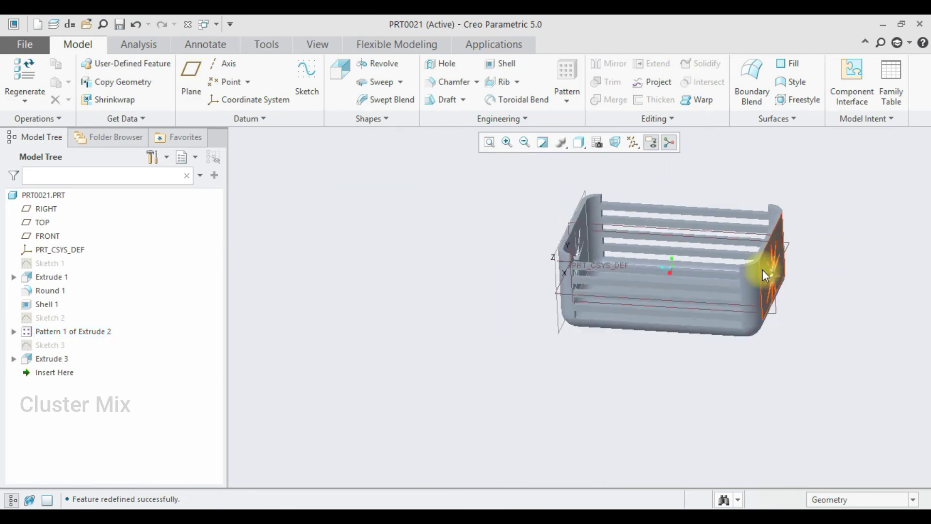
pyautogui.scroll(-2, 762, 272)
pyautogui.moveTo(613, 406); pyautogui.dragTo(547, 301, button='middle')
pyautogui.click(490, 258)
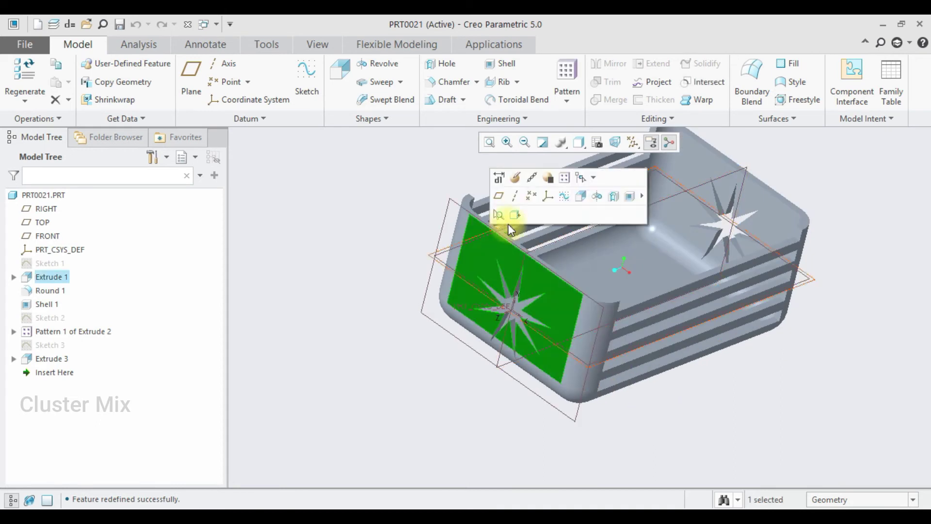
pyautogui.click(562, 197)
pyautogui.click(14, 98)
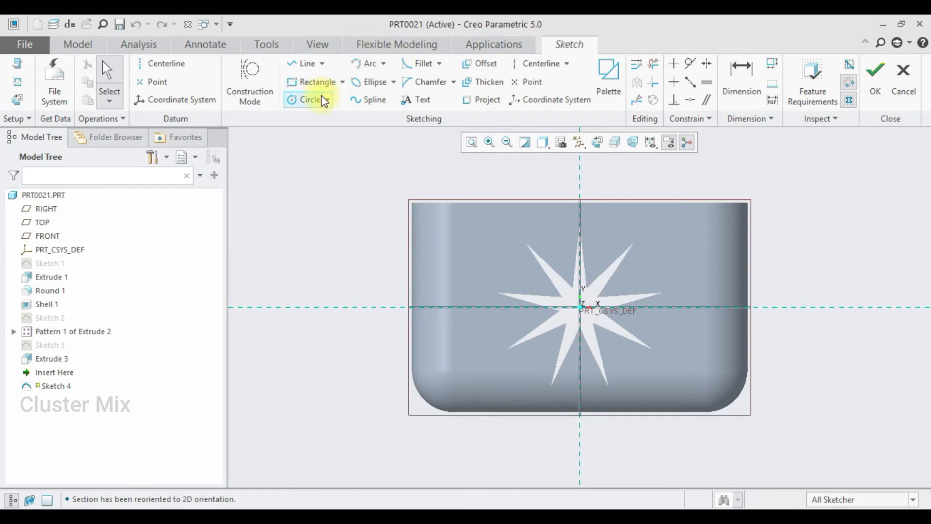
# Sketch a circle above and to the left of the star and set its diameter to 5
pyautogui.click(297, 99)
pyautogui.scroll(-3, 538, 238)
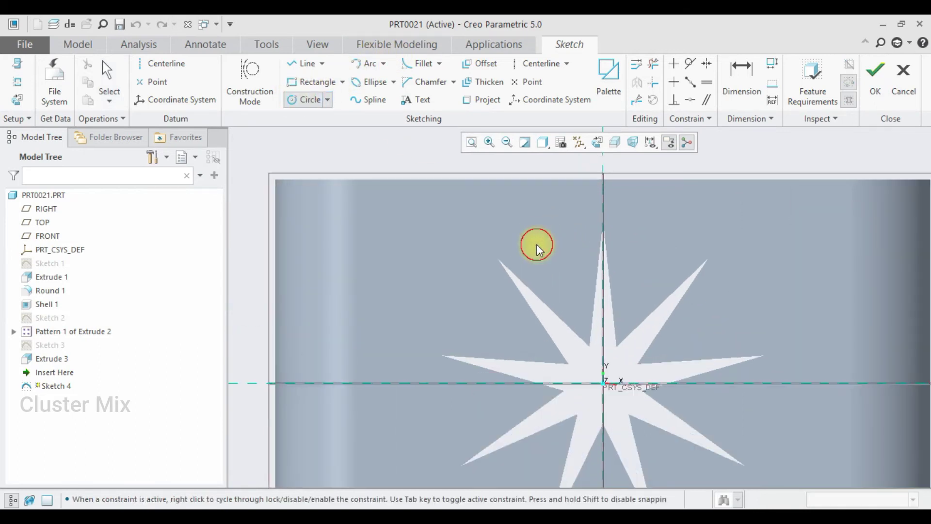
pyautogui.click(533, 234)
pyautogui.middleClick(532, 236)
pyautogui.doubleClick(510, 233)
pyautogui.write('5')
pyautogui.press('Return')
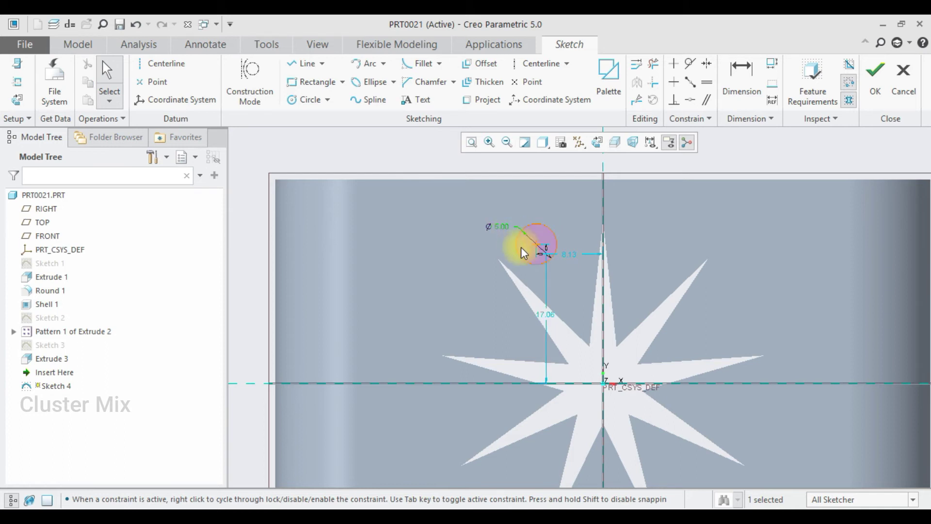
# Position the circle's centre 20 above the horizontal reference and 10 from the vertical reference
pyautogui.doubleClick(545, 314)
pyautogui.write('20')
pyautogui.press('Return')
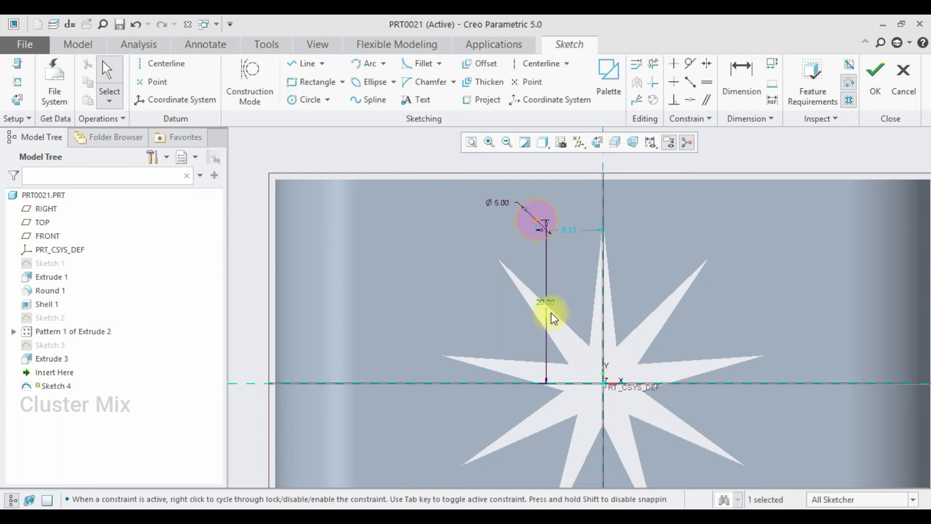
pyautogui.doubleClick(575, 232)
pyautogui.write('10')
pyautogui.press('Return')
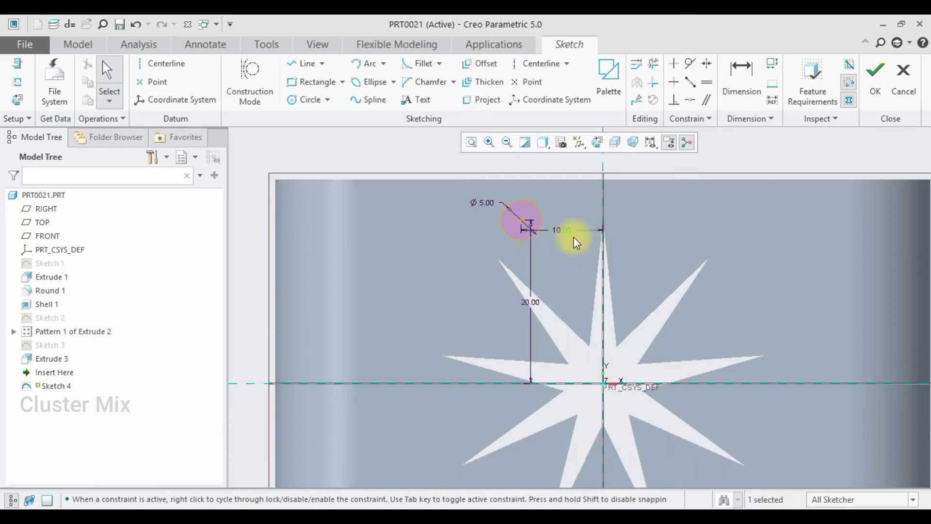
# Mirror the 5 diameter circle across a new vertical centerline through the origin and finish the sketch
pyautogui.click(546, 64)
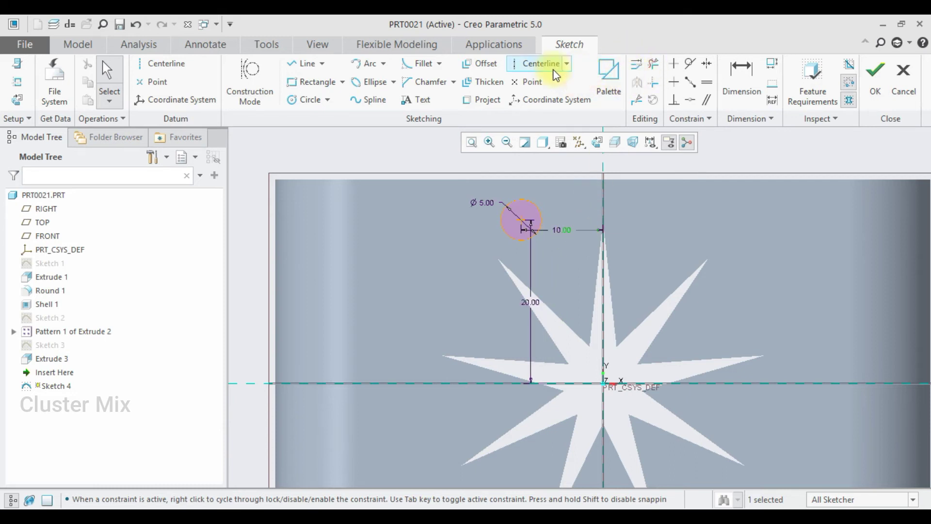
pyautogui.click(604, 182)
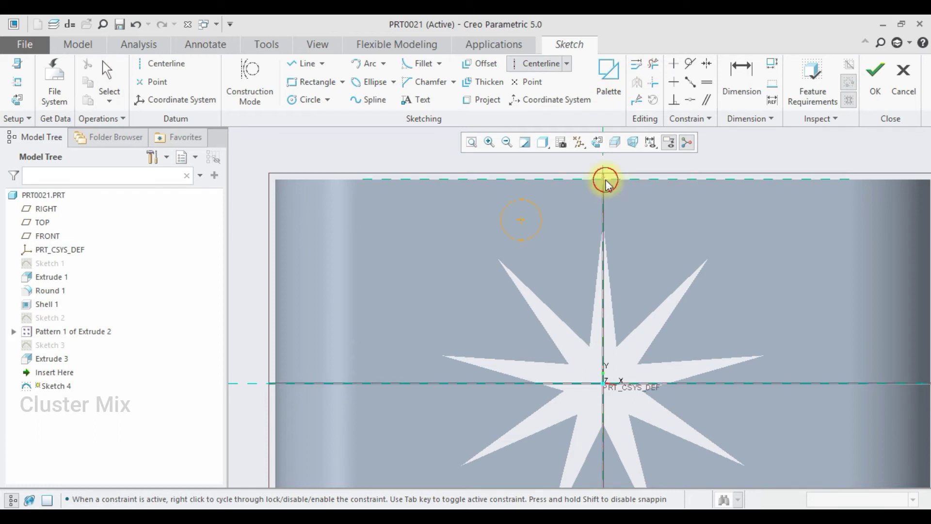
pyautogui.click(601, 292)
pyautogui.middleClick(613, 265)
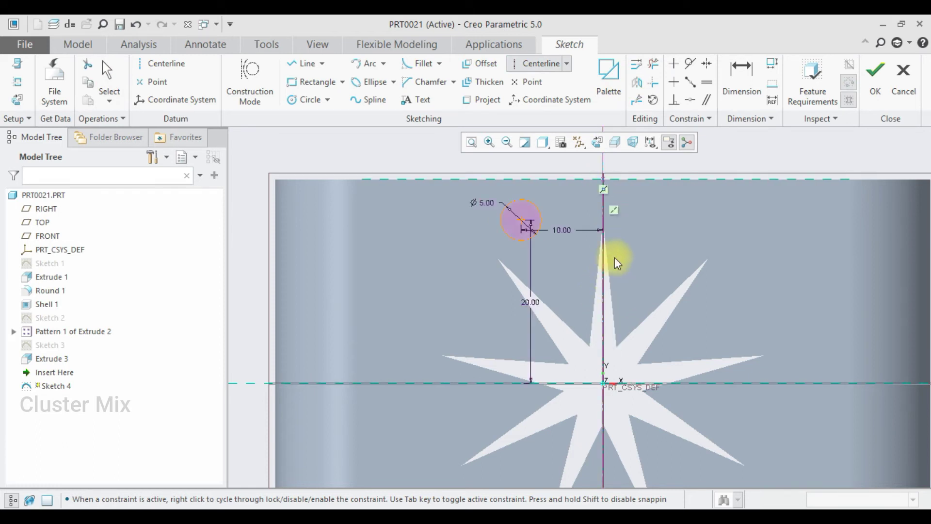
pyautogui.click(520, 198)
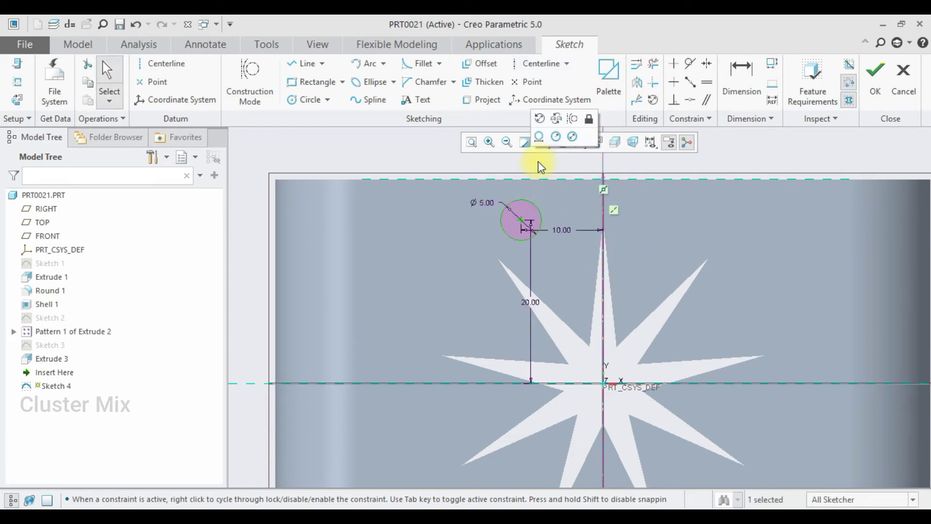
pyautogui.click(636, 83)
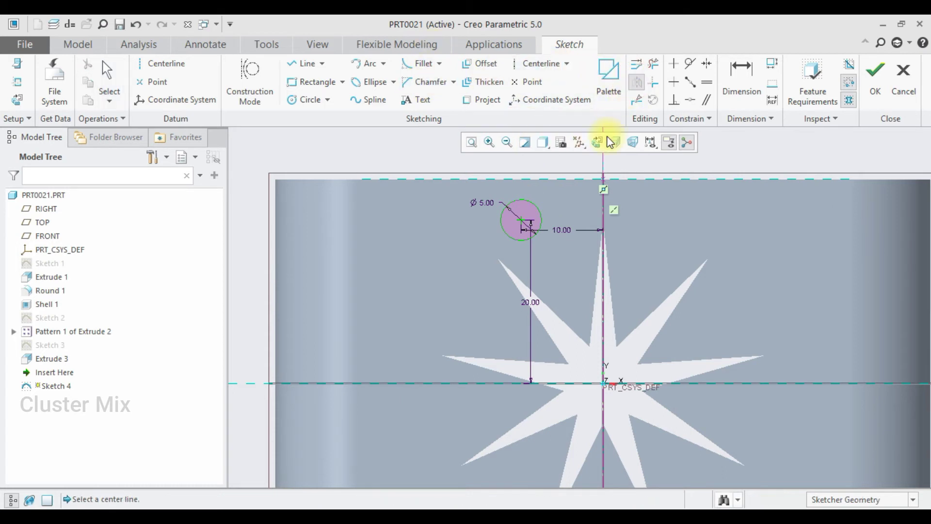
pyautogui.click(602, 168)
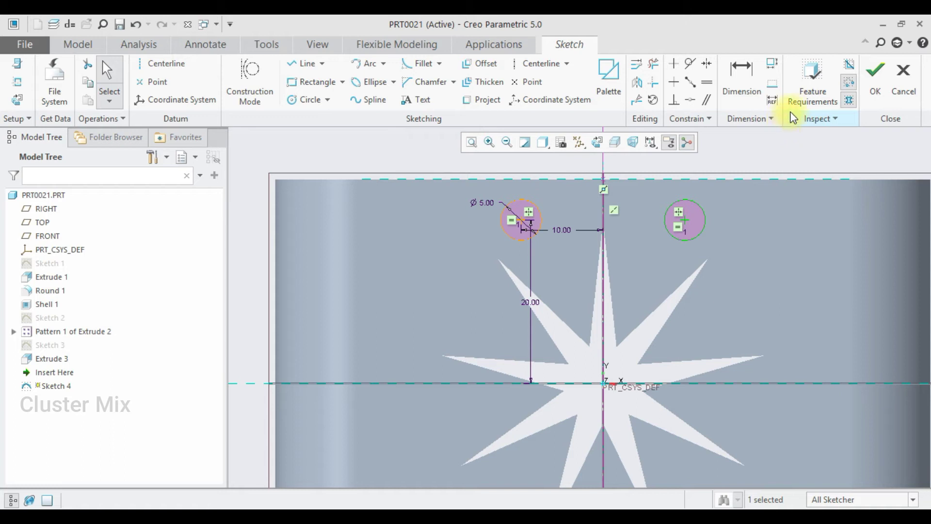
pyautogui.click(871, 100)
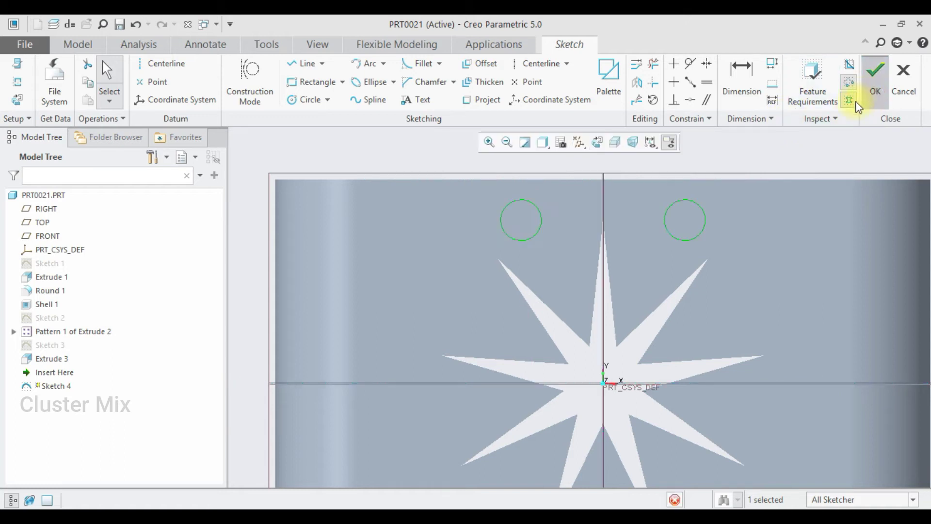
# Extrude the two circles outward 5 from the short wall as solid pegs
pyautogui.click(342, 68)
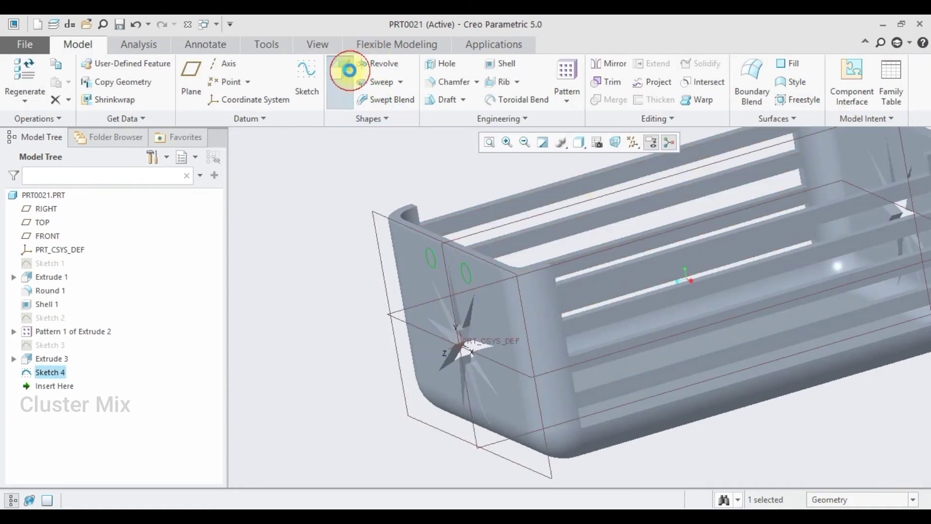
pyautogui.click(91, 84)
pyautogui.write('5')
pyautogui.press('Return')
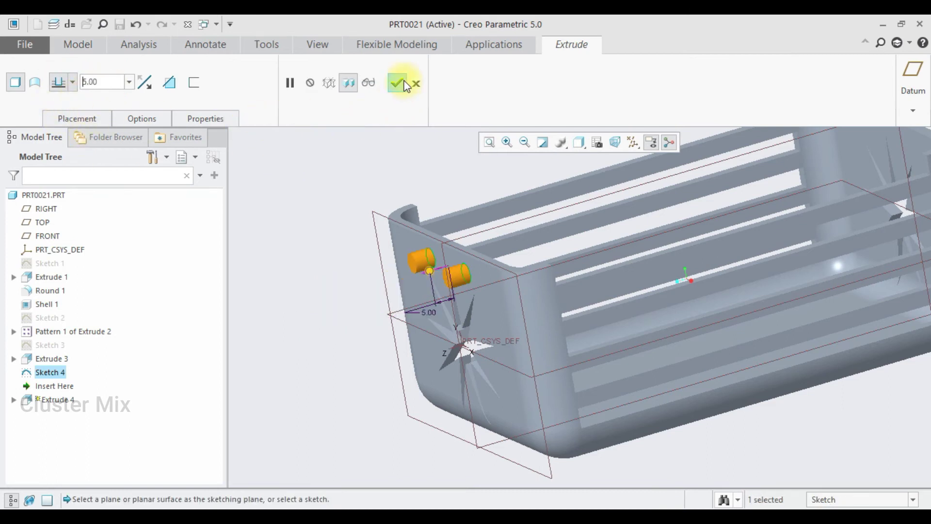
pyautogui.click(396, 90)
# Start a new sketch on the short wall's outer face around the two pegs
pyautogui.scroll(-4, 287, 185)
pyautogui.scroll(3, 362, 199)
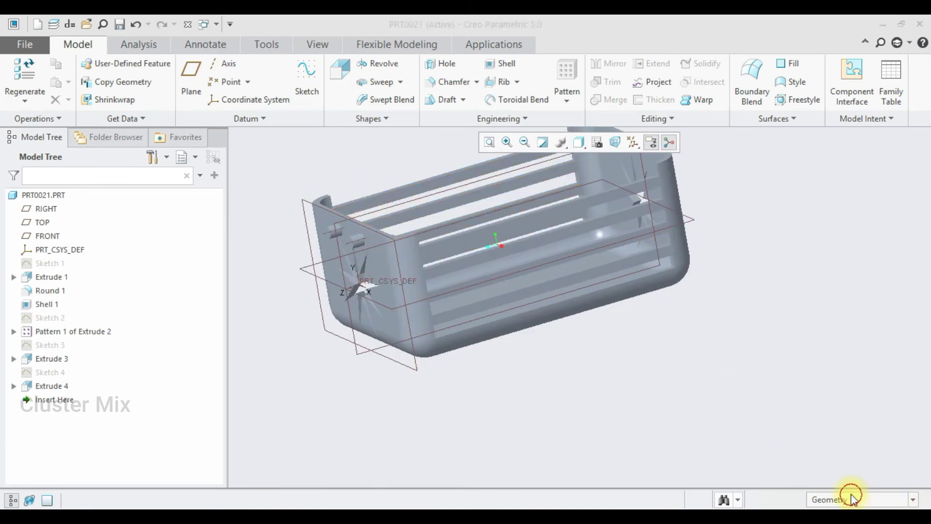
pyautogui.click(373, 263)
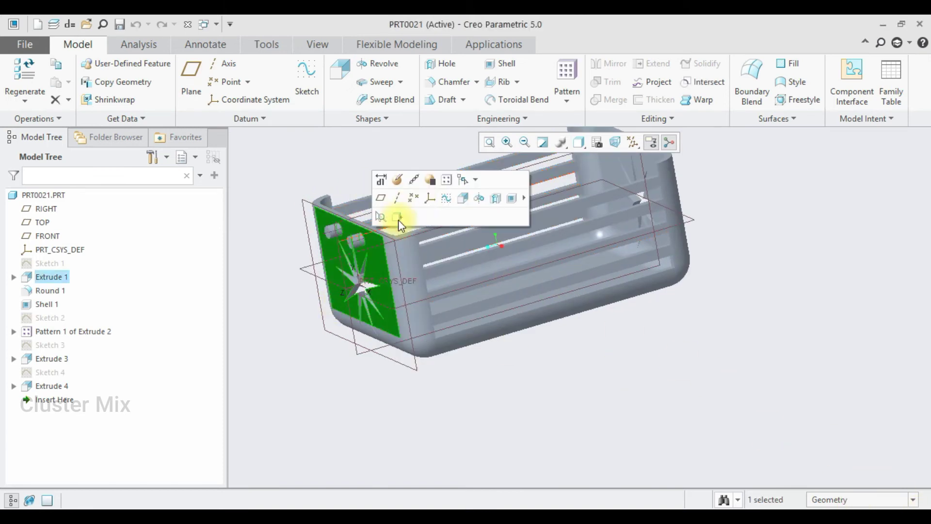
pyautogui.click(441, 199)
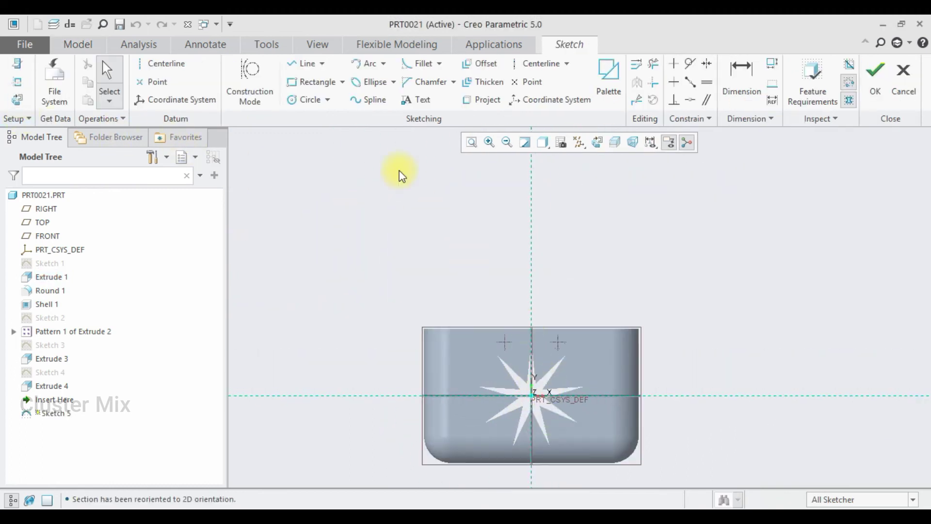
# Sketch a circle centred on the vertical reference above the basket rim and set its diameter to 10
pyautogui.click(316, 103)
pyautogui.click(532, 265)
pyautogui.click(520, 251)
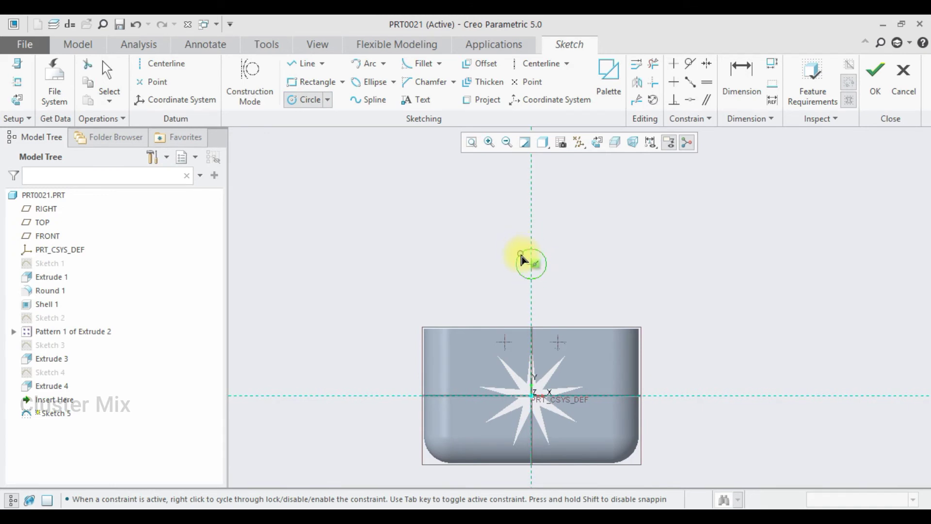
pyautogui.middleClick(530, 257)
pyautogui.doubleClick(501, 256)
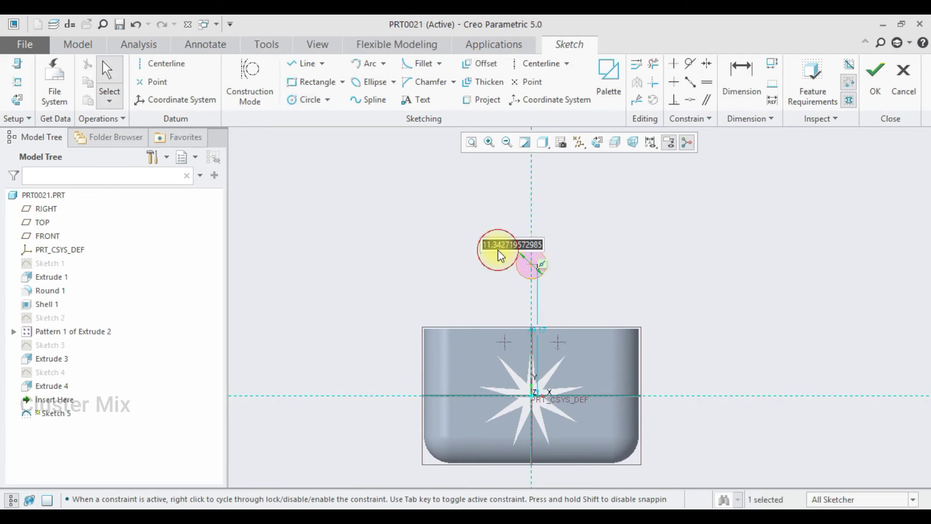
pyautogui.write('10')
pyautogui.press('Return')
# Sketch two circles concentric with the pegs, the first equal to the 10 diameter circle and the second tangent to the rim edge
pyautogui.scroll(3, 516, 342)
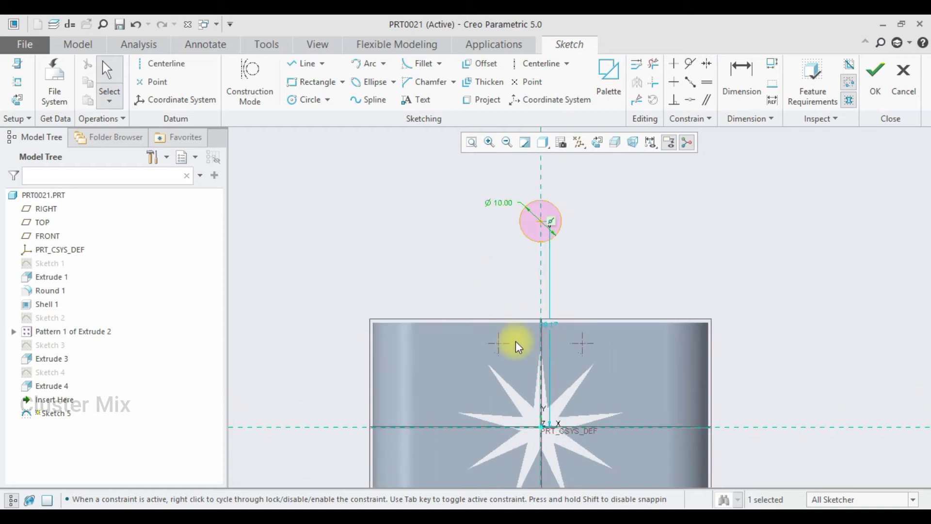
pyautogui.click(306, 99)
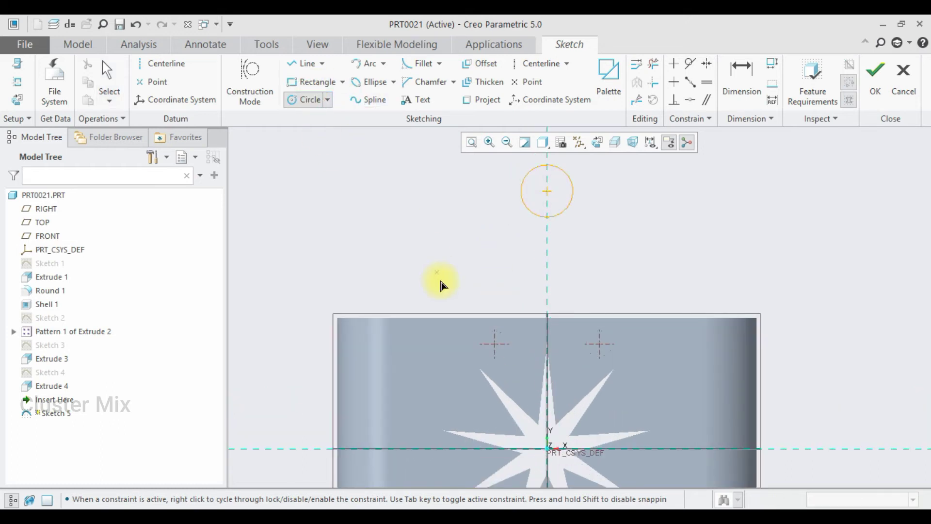
pyautogui.click(494, 346)
pyautogui.click(483, 325)
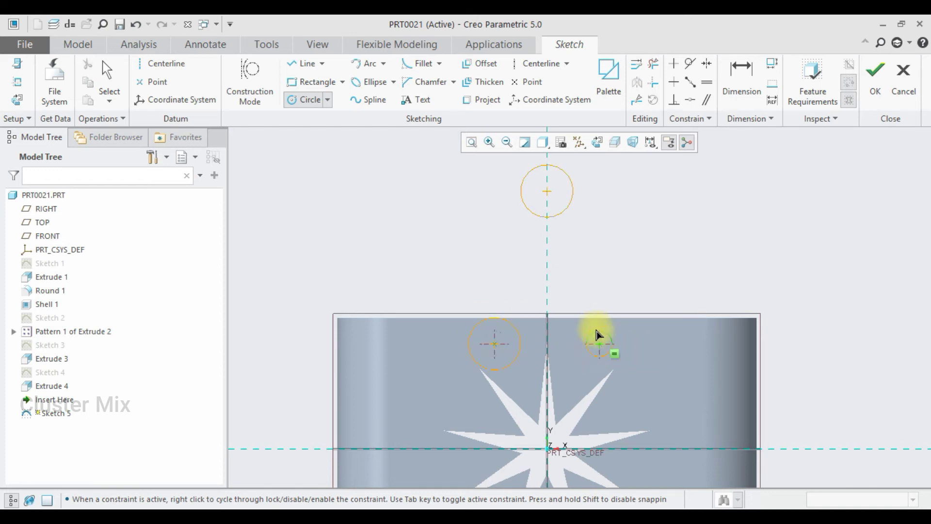
pyautogui.scroll(-4, 599, 334)
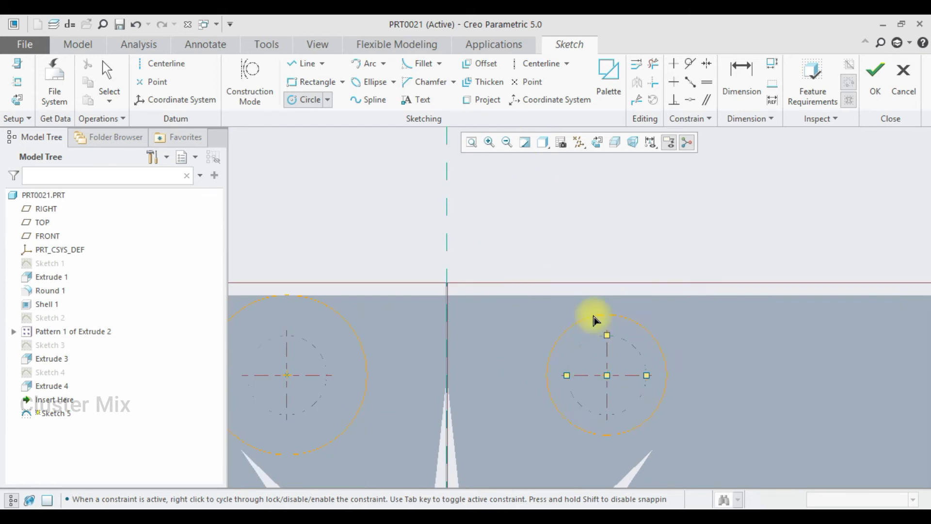
pyautogui.click(592, 310)
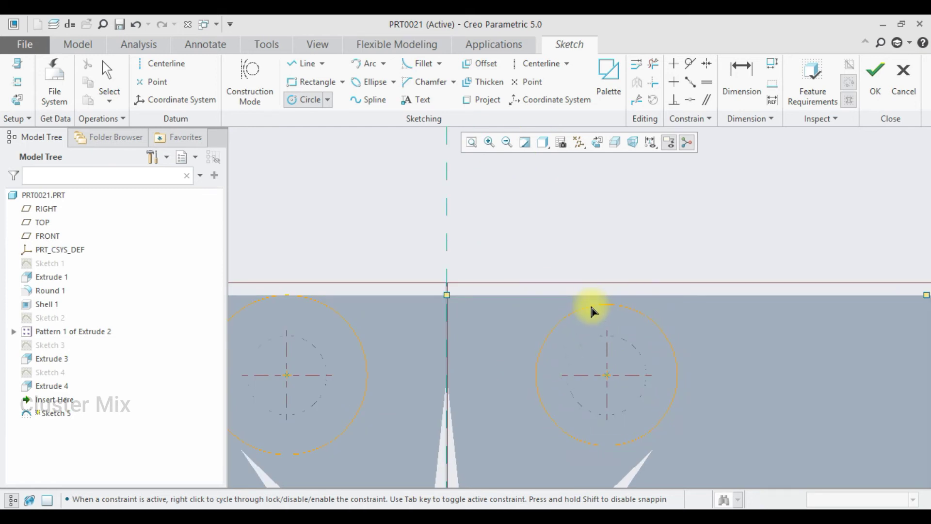
pyautogui.click(607, 298)
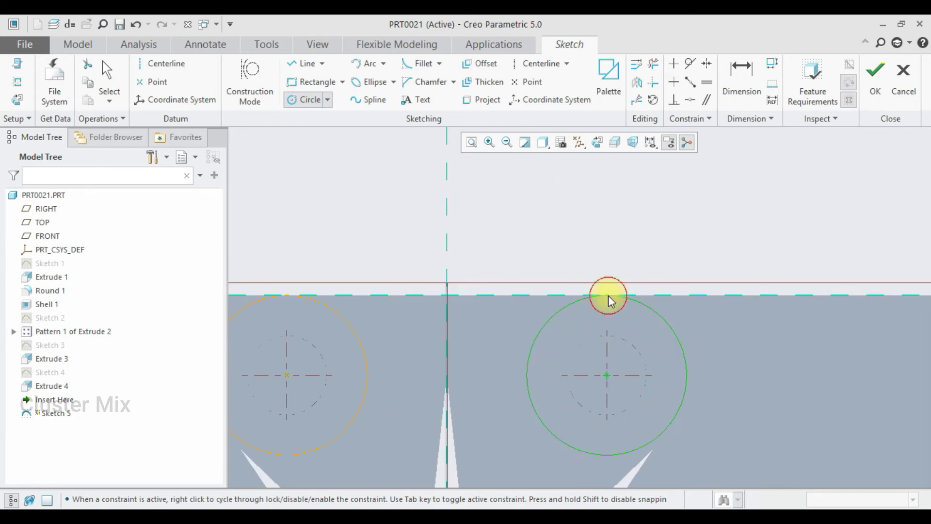
pyautogui.middleClick(669, 283)
# Try to add a dimension to the circle around the right-hand peg
pyautogui.scroll(-4, 487, 298)
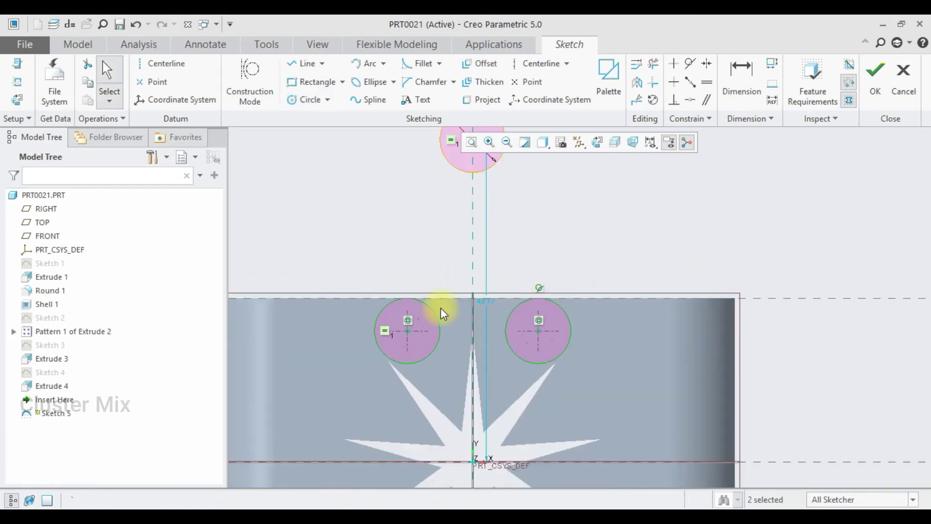
pyautogui.scroll(1, 333, 316)
pyautogui.scroll(-3, 511, 270)
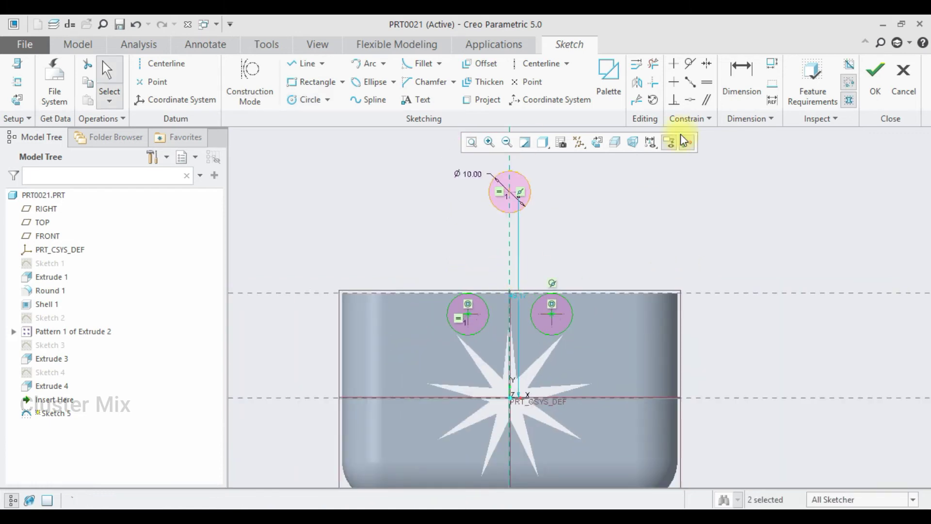
pyautogui.click(740, 78)
pyautogui.click(574, 302)
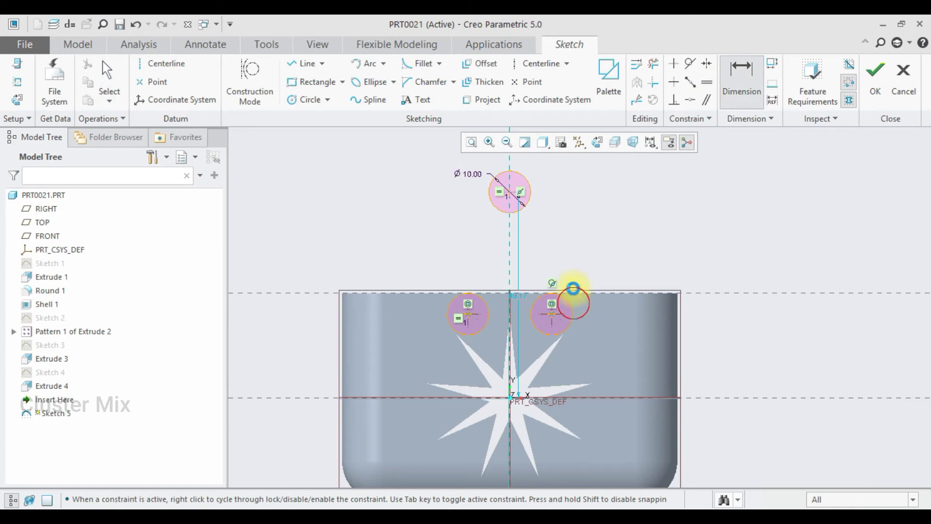
pyautogui.middleClick(583, 272)
pyautogui.middleClick(584, 270)
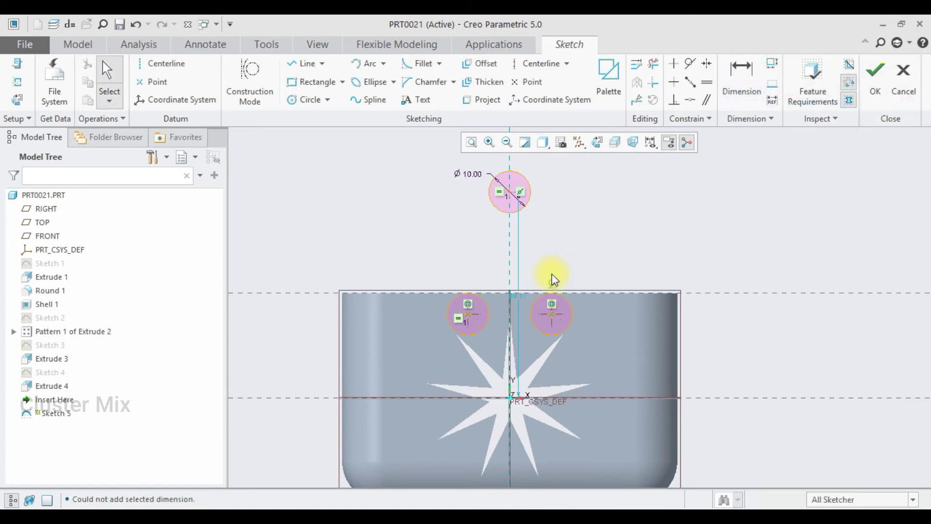
pyautogui.scroll(-1, 498, 177)
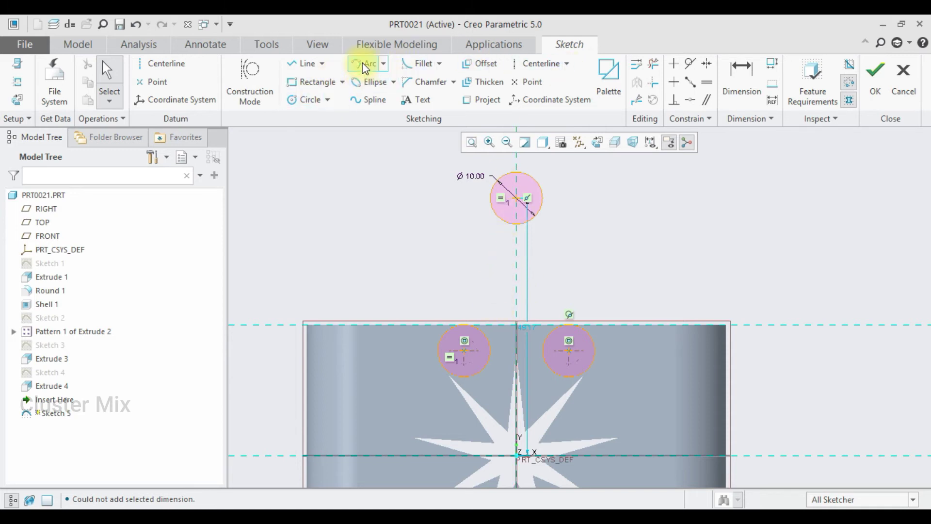
# Connect each side of the upper circle to the outer side of the peg circle below it with a slanted straight line
pyautogui.click(289, 64)
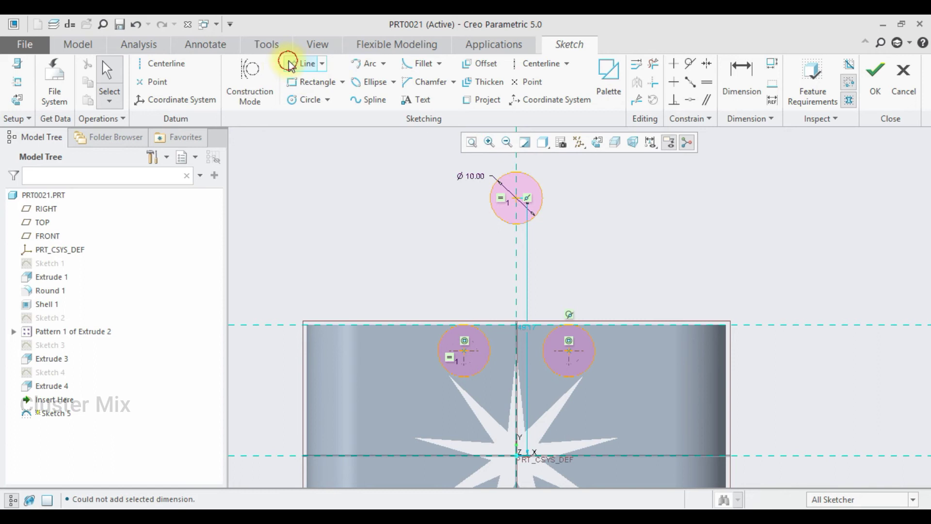
pyautogui.click(490, 199)
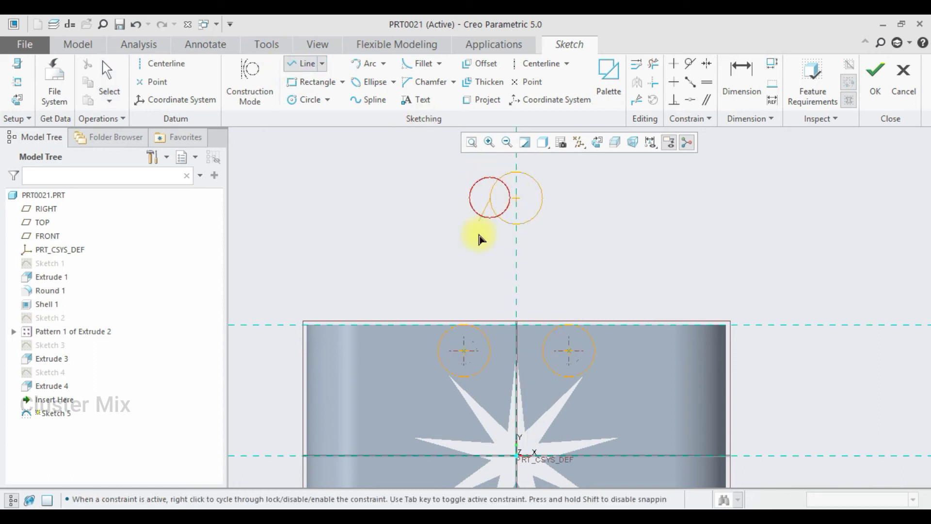
pyautogui.click(439, 352)
pyautogui.middleClick(529, 213)
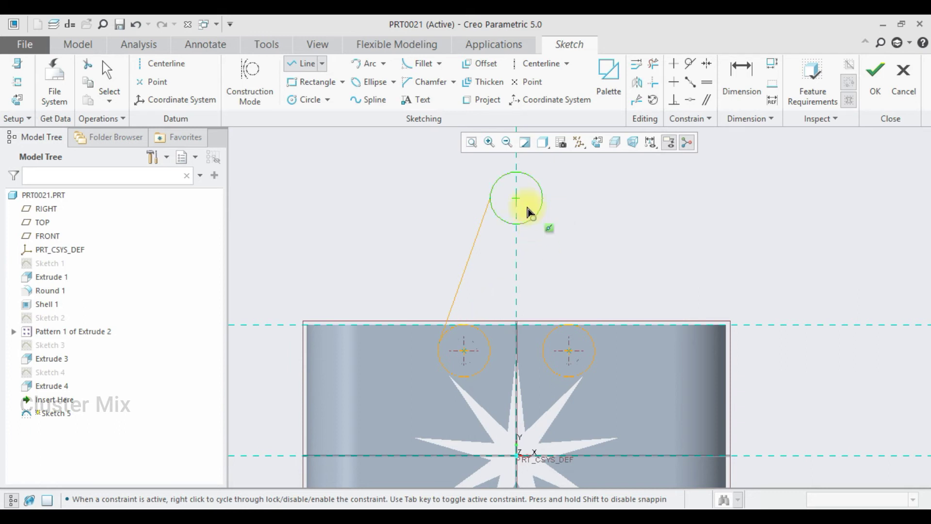
pyautogui.click(544, 203)
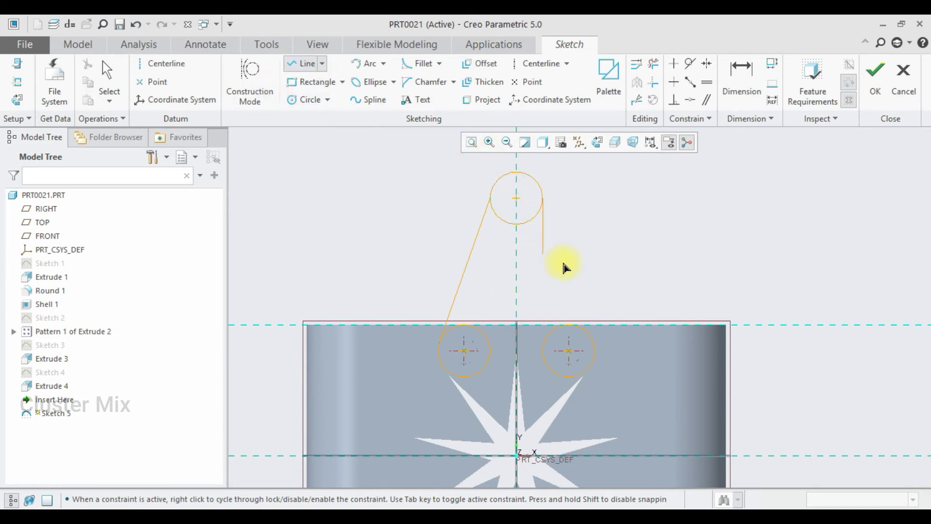
pyautogui.click(594, 341)
pyautogui.middleClick(646, 269)
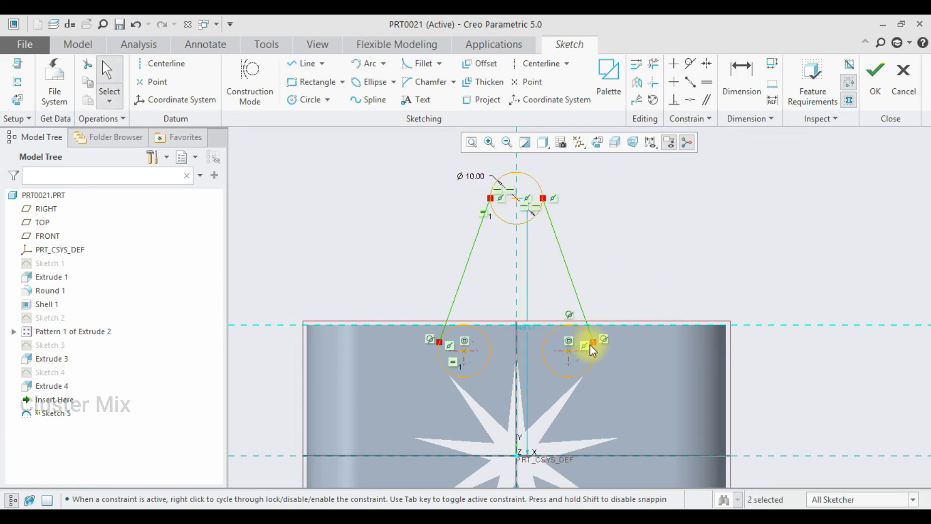
# Sketch an arc bridging the inner sides of the two peg circles, with its crest tangent to the rim edge
pyautogui.scroll(-3, 581, 358)
pyautogui.scroll(1, 523, 345)
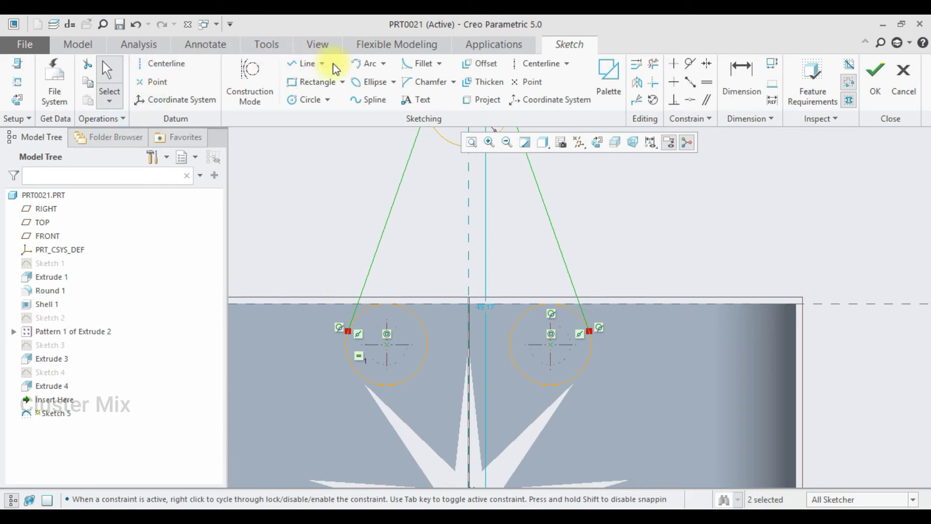
pyautogui.click(361, 66)
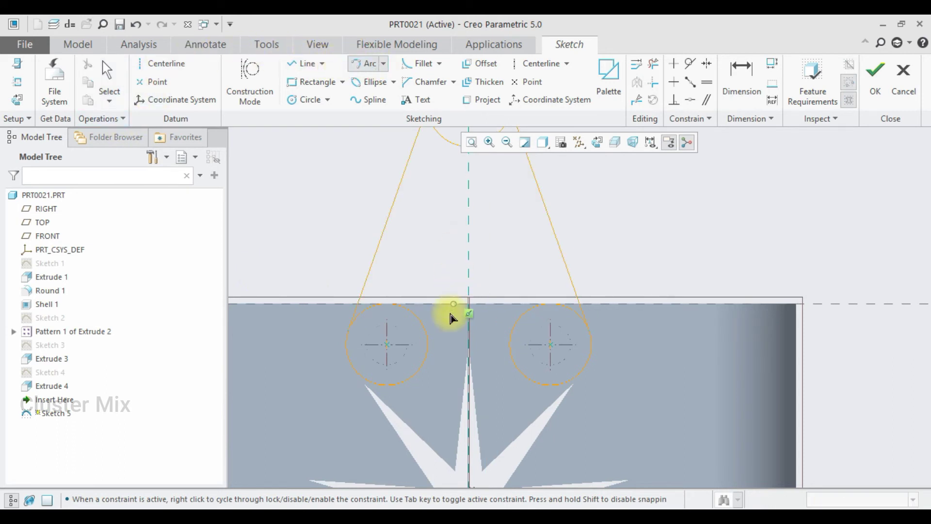
pyautogui.click(508, 343)
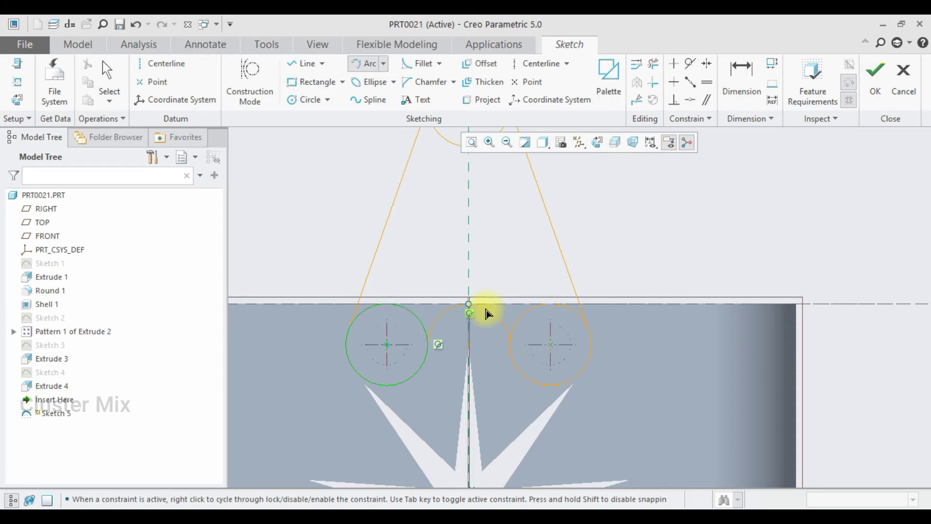
pyautogui.click(513, 296)
pyautogui.middleClick(502, 302)
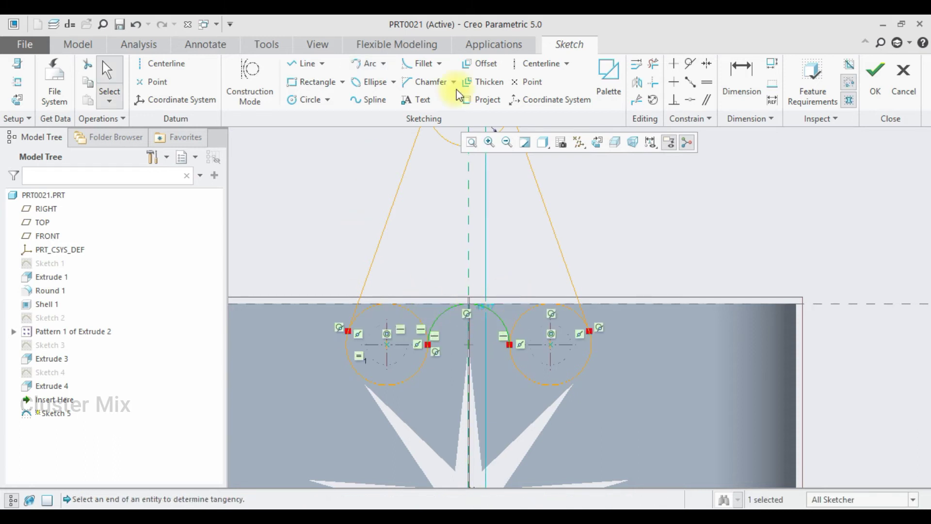
# Trim away the upper portions of both peg circles between the slanted lines and the bridging arc
pyautogui.click(654, 63)
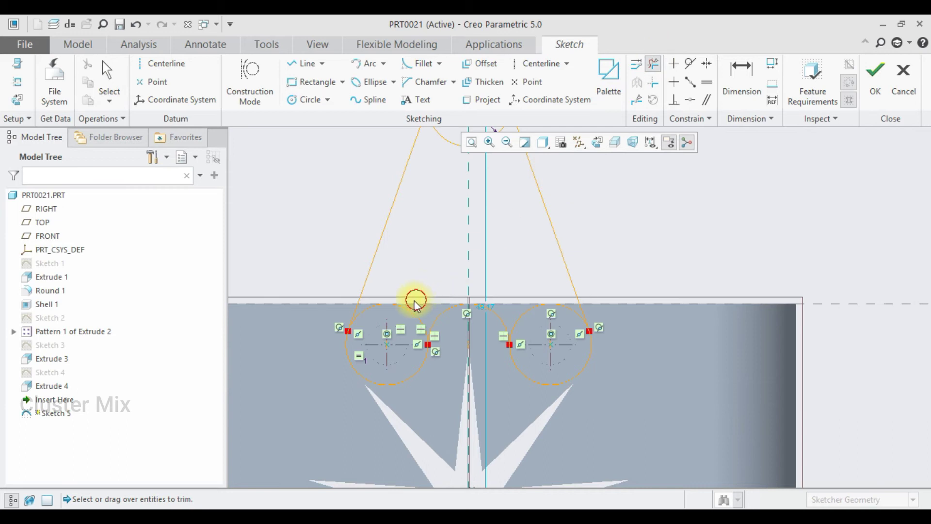
pyautogui.click(415, 301)
pyautogui.scroll(-4, 370, 302)
pyautogui.click(365, 310)
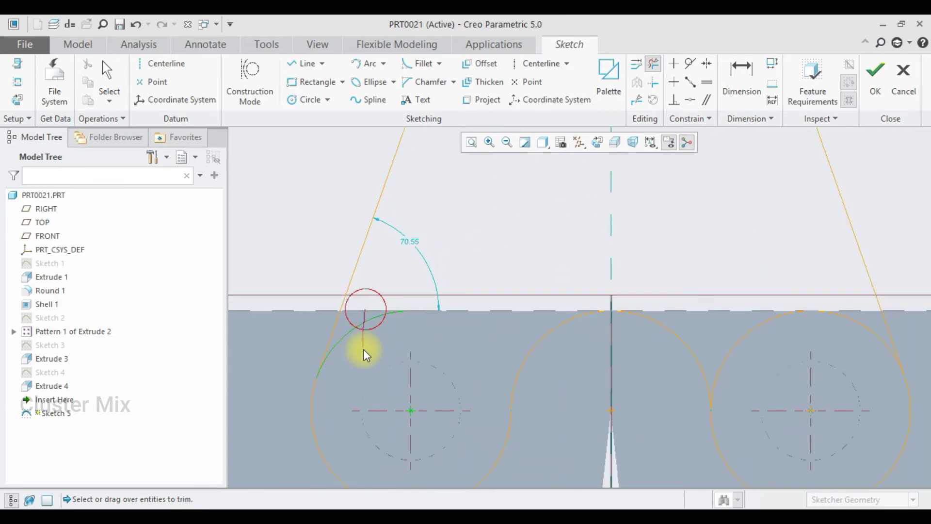
pyautogui.scroll(3, 424, 354)
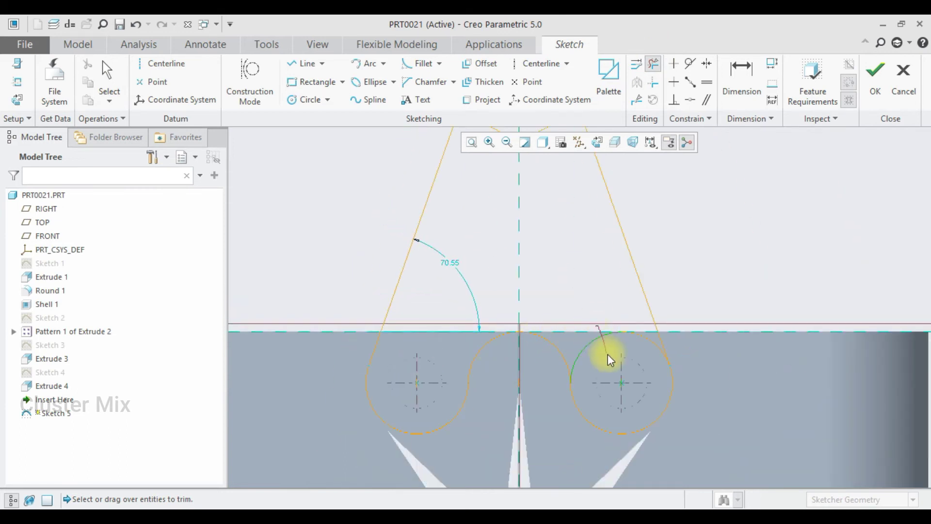
pyautogui.moveTo(608, 354); pyautogui.dragTo(607, 356)
pyautogui.moveTo(636, 315); pyautogui.dragTo(636, 351)
pyautogui.middleClick(596, 368)
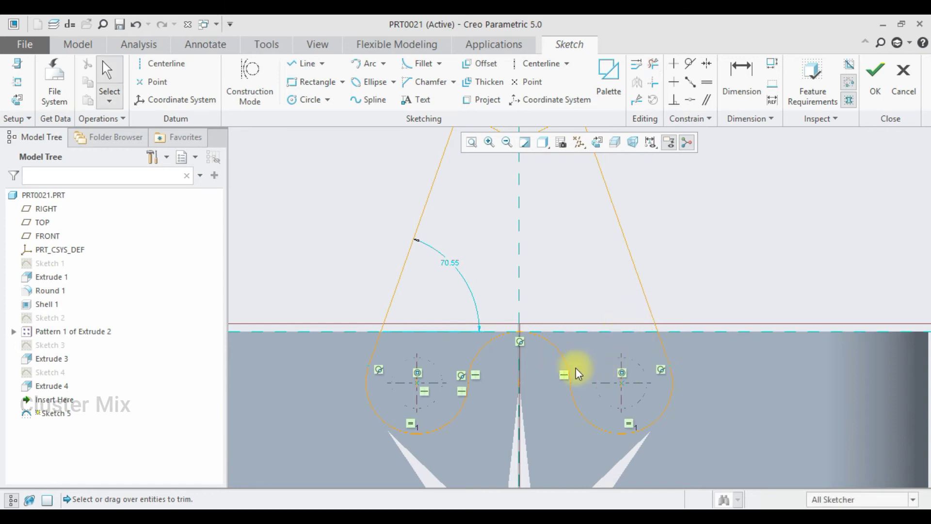
# Trim away the lower half of the upper circle to leave one closed handle outline
pyautogui.scroll(5, 537, 356)
pyautogui.scroll(-5, 521, 249)
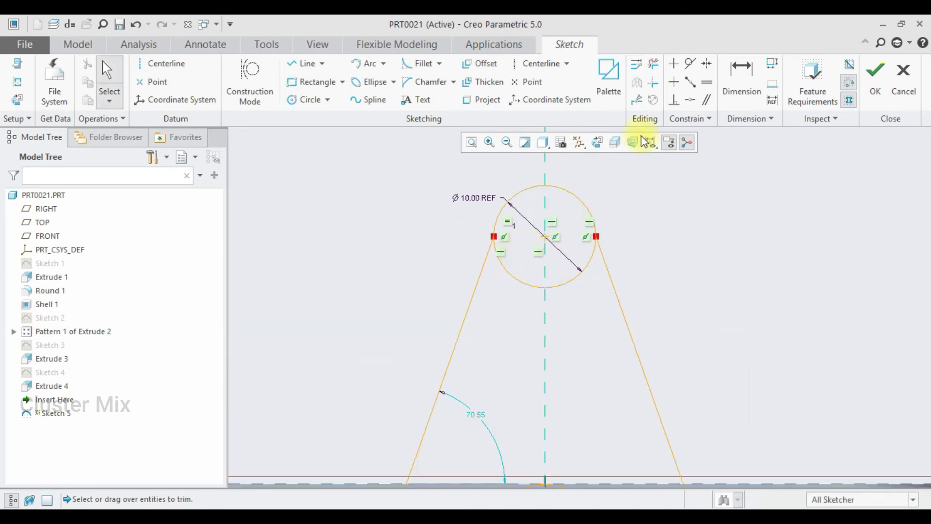
pyautogui.click(654, 64)
pyautogui.moveTo(527, 280); pyautogui.dragTo(523, 313)
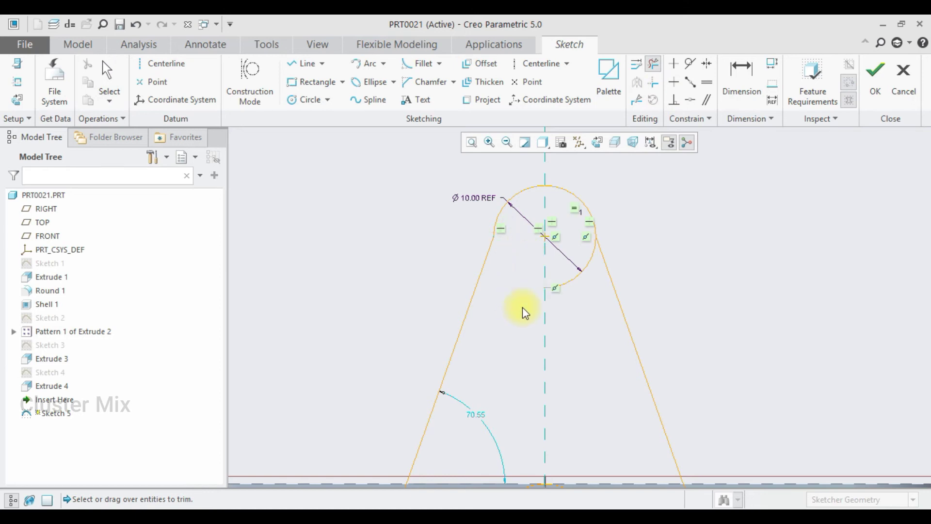
pyautogui.moveTo(554, 270); pyautogui.dragTo(583, 309)
pyautogui.middleClick(589, 269)
pyautogui.scroll(5, 581, 272)
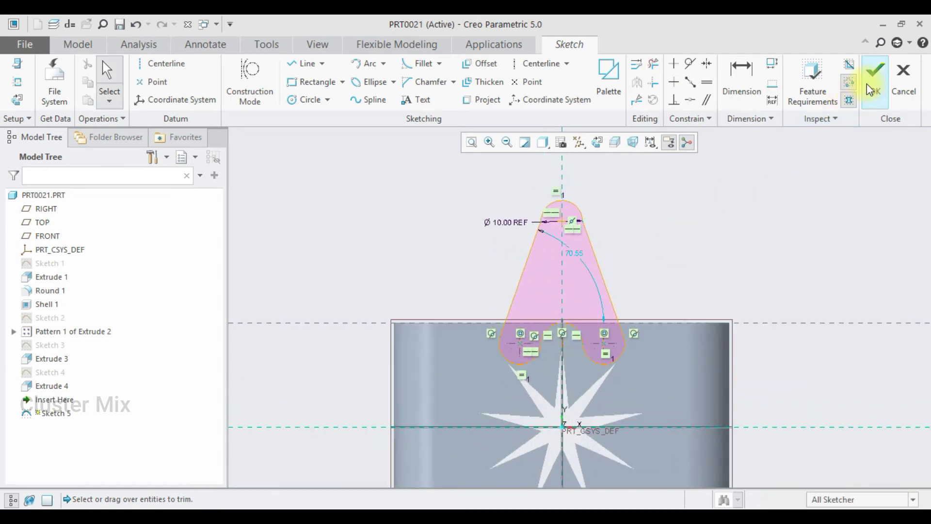
# Finish the sketch and extrude the closed handle profile outward from the short wall as a solid
pyautogui.click(867, 84)
pyautogui.click(334, 82)
pyautogui.moveTo(642, 278); pyautogui.dragTo(607, 286, button='middle')
pyautogui.click(397, 83)
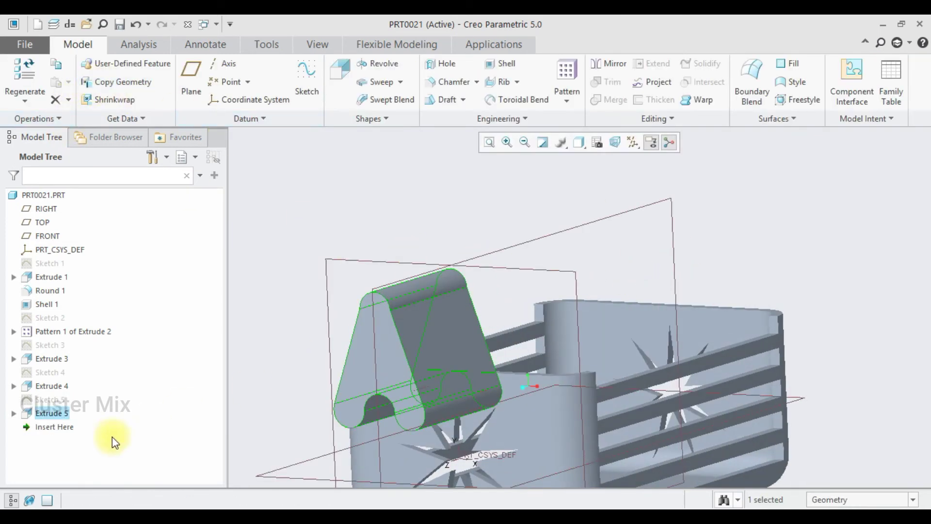
# Redefine the handle extrusion with a depth of 4
pyautogui.rightClick(53, 412)
pyautogui.click(76, 223)
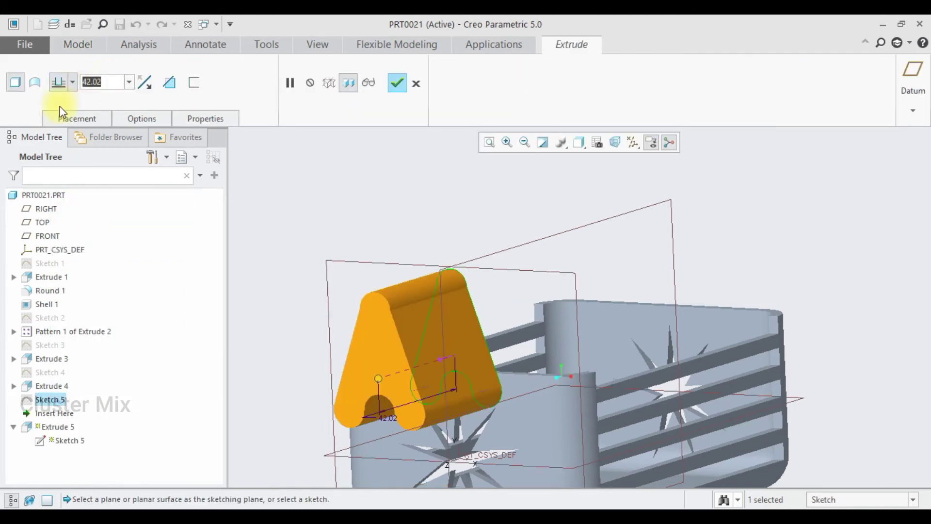
pyautogui.write('4')
pyautogui.press('Return')
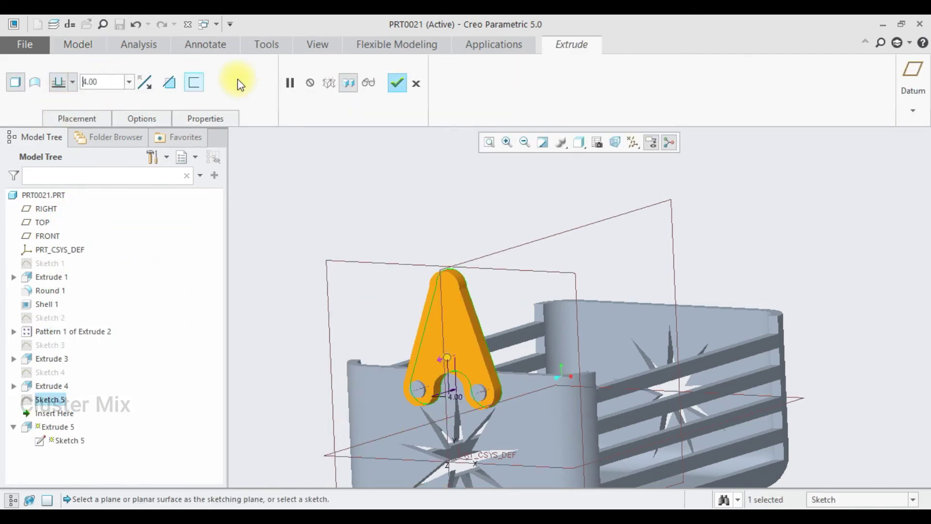
pyautogui.click(397, 83)
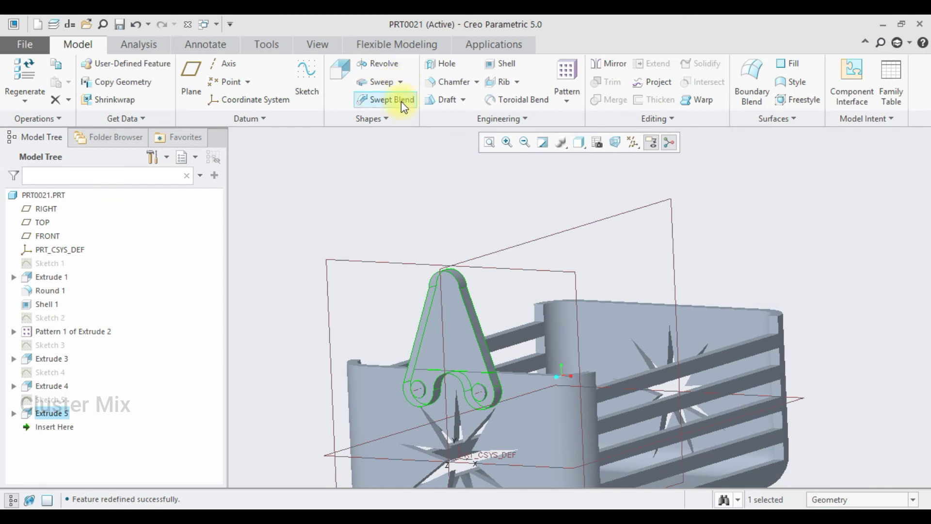
# Reopen the handle profile sketch for editing and orient it to the sketch plane
pyautogui.click(422, 238)
pyautogui.scroll(-3, 487, 315)
pyautogui.moveTo(496, 336)
pyautogui.mouseDown(button='middle')
pyautogui.moveTo(447, 343)
pyautogui.moveTo(485, 331)
pyautogui.moveTo(488, 342)
pyautogui.mouseUp(button='middle')
pyautogui.click(52, 401)
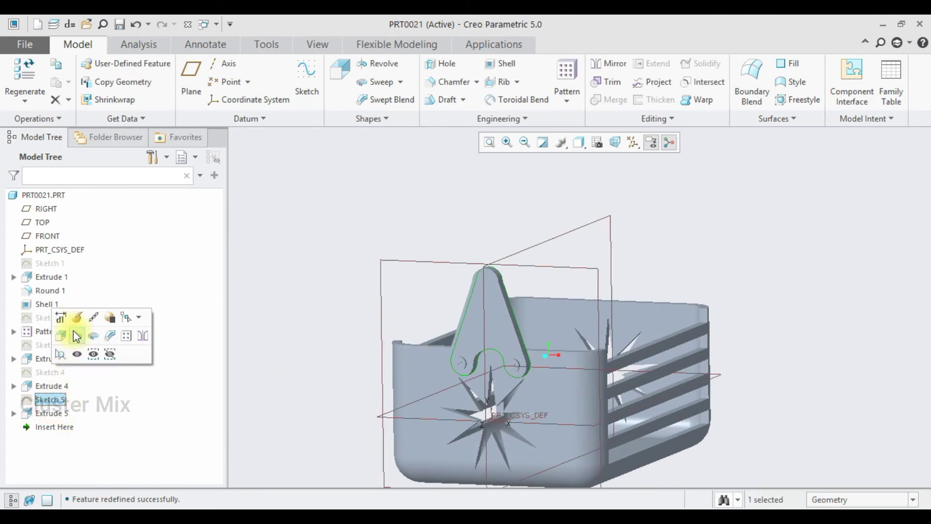
pyautogui.click(77, 320)
pyautogui.click(18, 100)
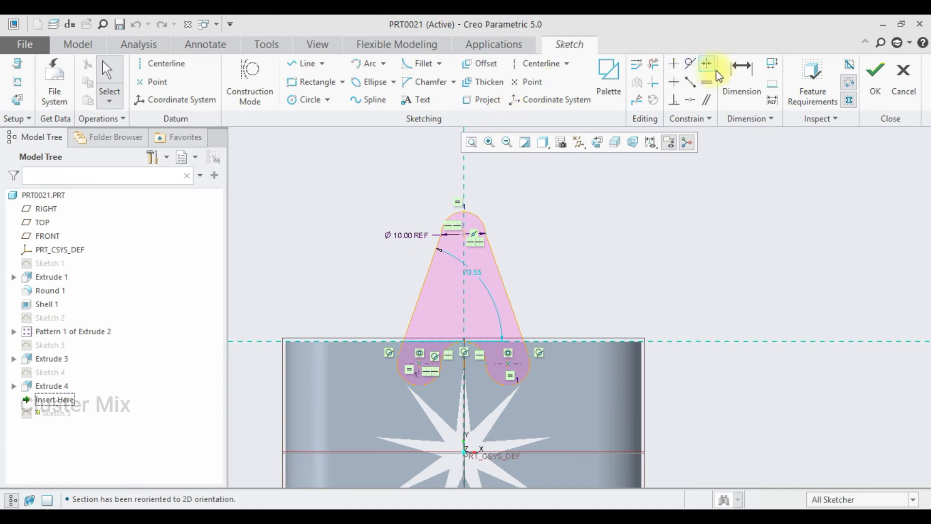
# Dimension the handle's upper arc center 45 above the basket's top edge and finish the sketch
pyautogui.click(742, 77)
pyautogui.click(461, 231)
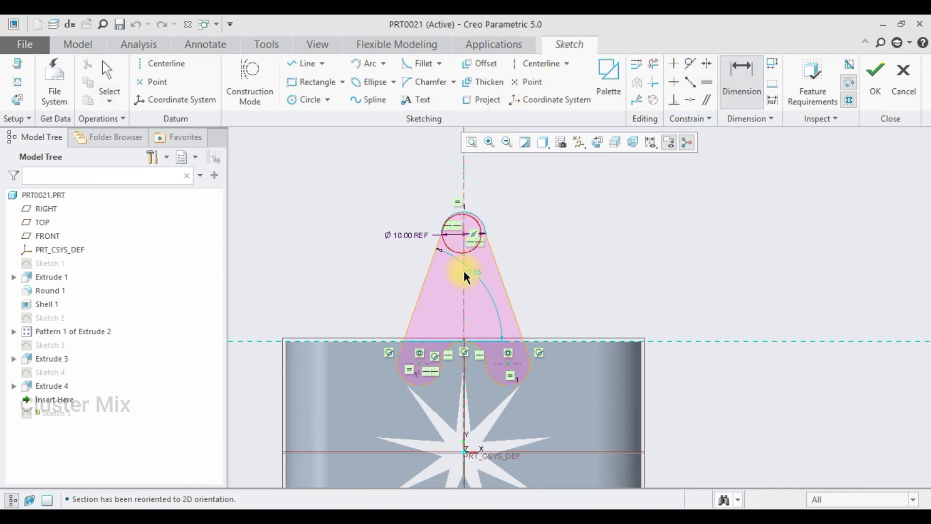
pyautogui.click(485, 340)
pyautogui.middleClick(585, 279)
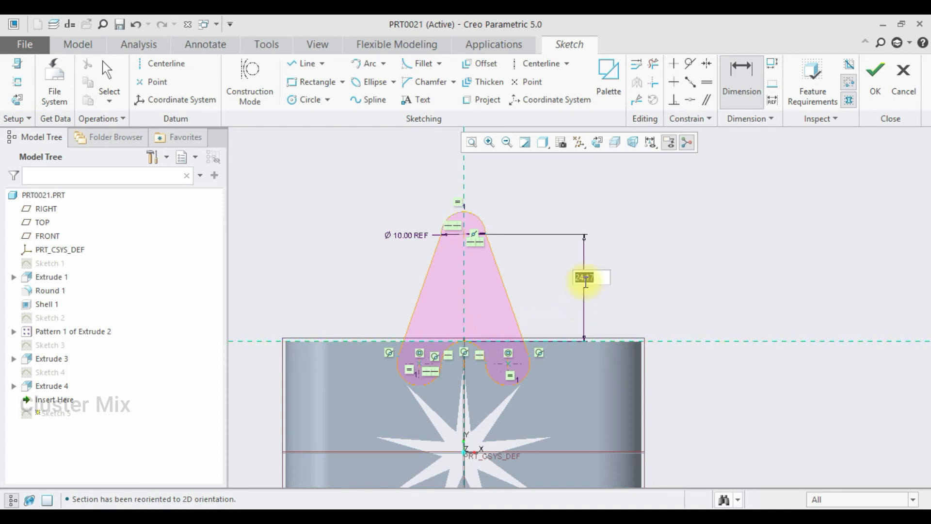
pyautogui.write('45')
pyautogui.press('Return')
pyautogui.scroll(-3, 574, 328)
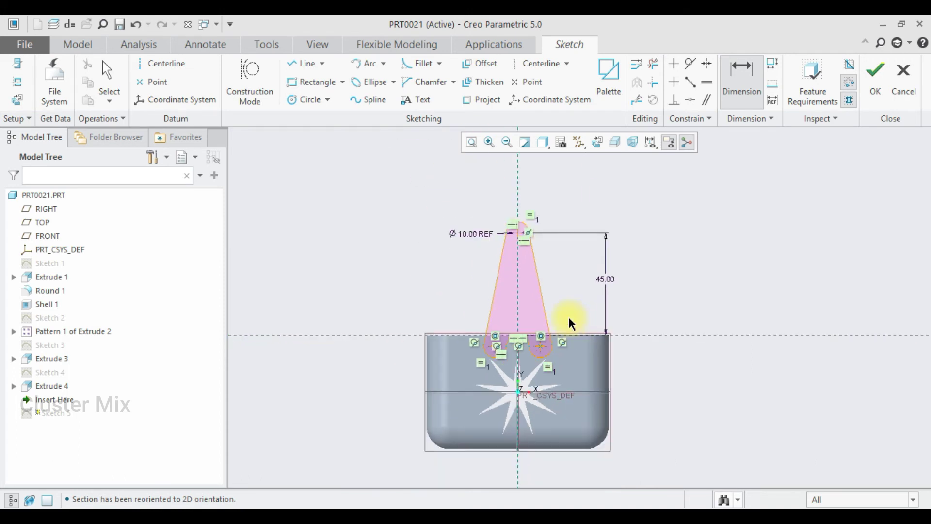
pyautogui.scroll(1, 570, 307)
pyautogui.click(868, 94)
pyautogui.moveTo(773, 233); pyautogui.dragTo(684, 249, button='middle')
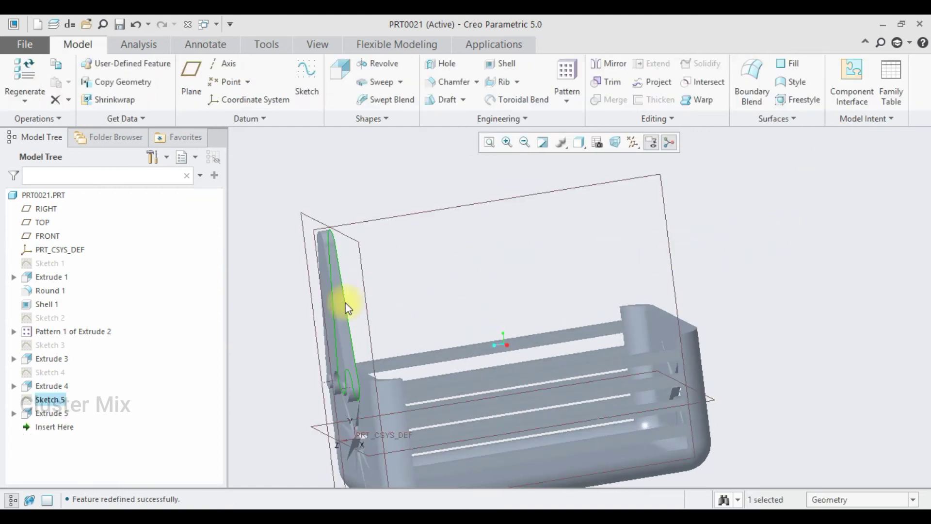
pyautogui.click(275, 276)
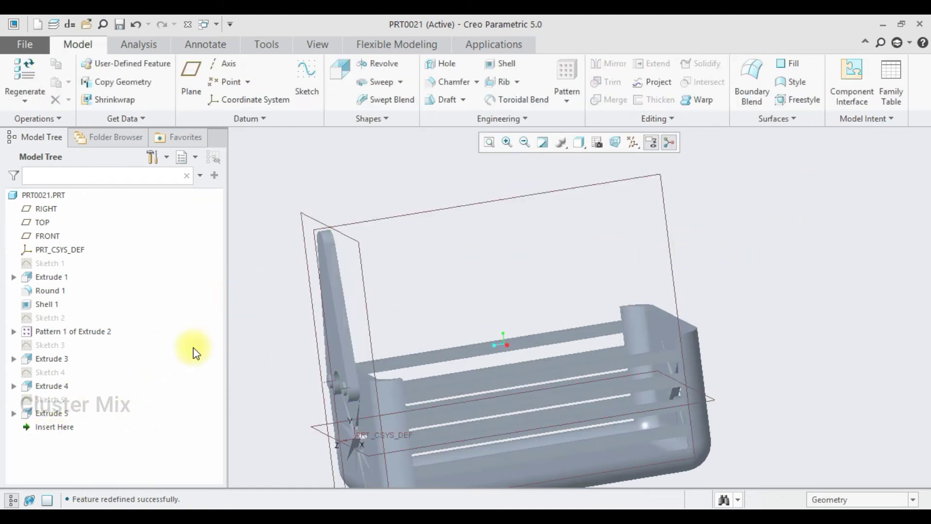
pyautogui.click(62, 386)
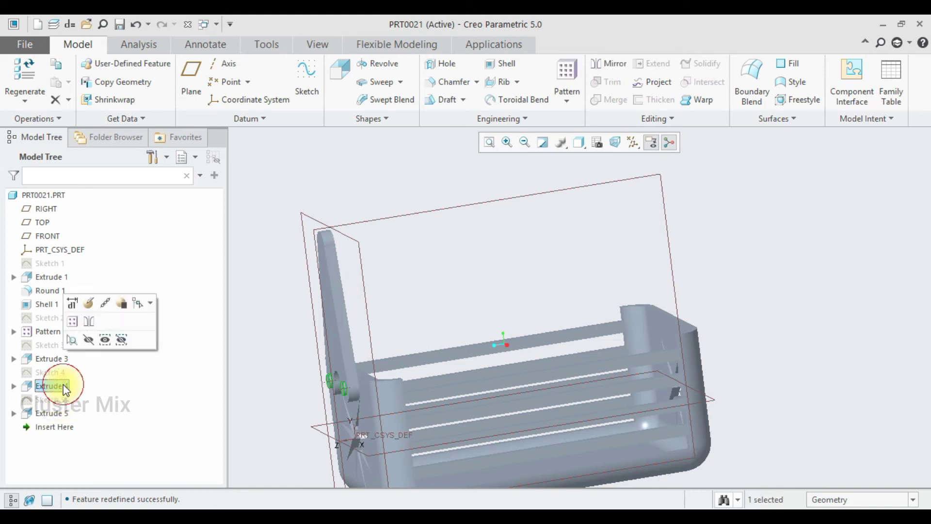
pyautogui.keyDown('ctrl'); pyautogui.click(60, 412); pyautogui.keyUp('ctrl')
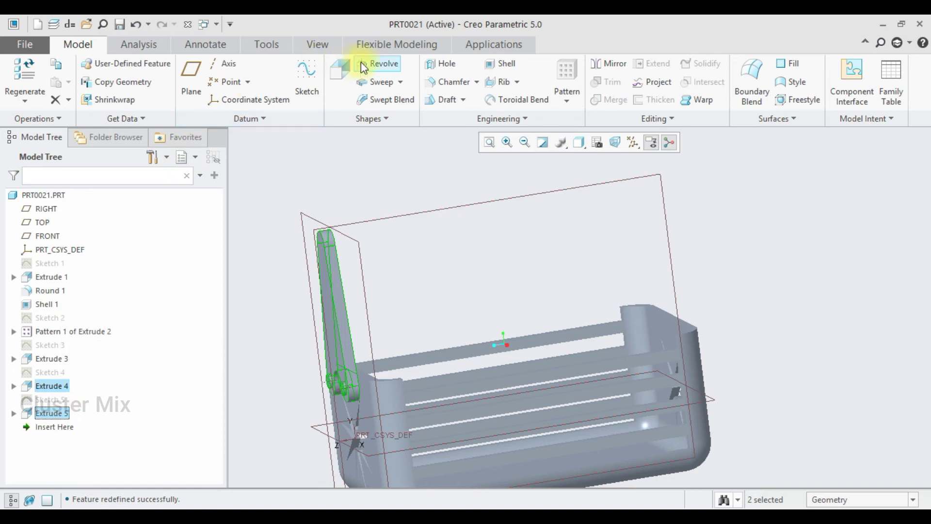
pyautogui.click(609, 63)
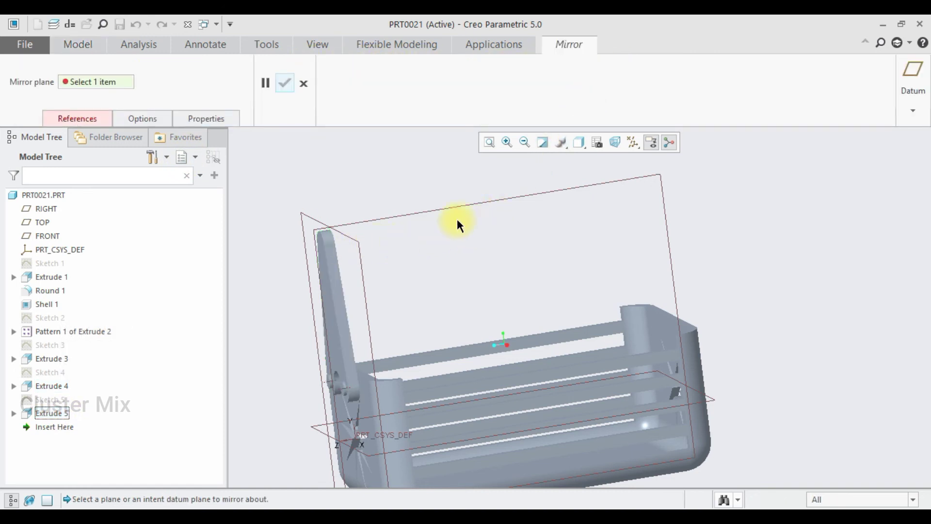
pyautogui.click(303, 84)
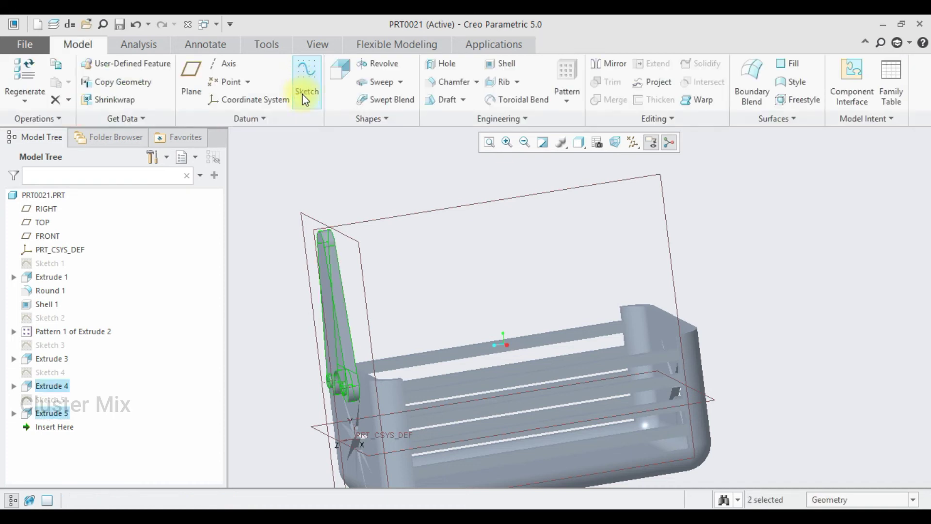
pyautogui.click(368, 155)
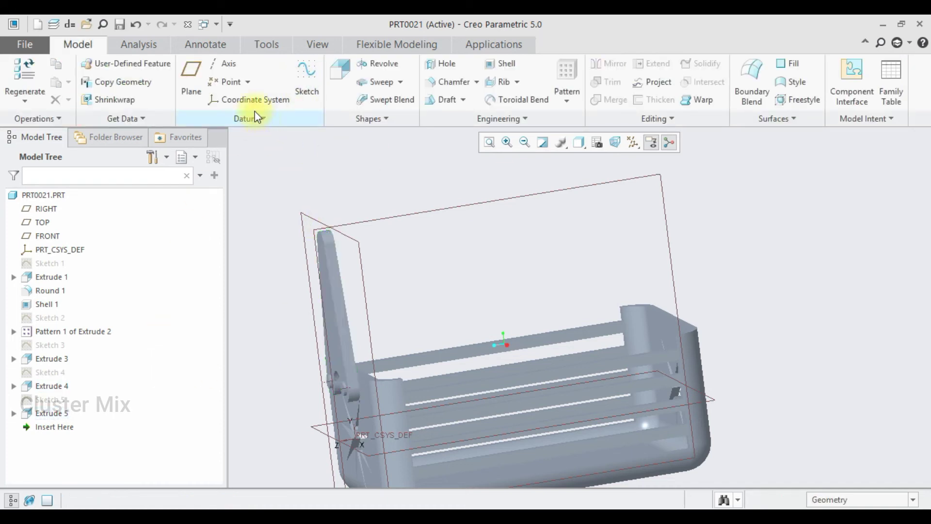
# Start a datum plane offset from the FRONT plane with a translation of 60
pyautogui.click(204, 88)
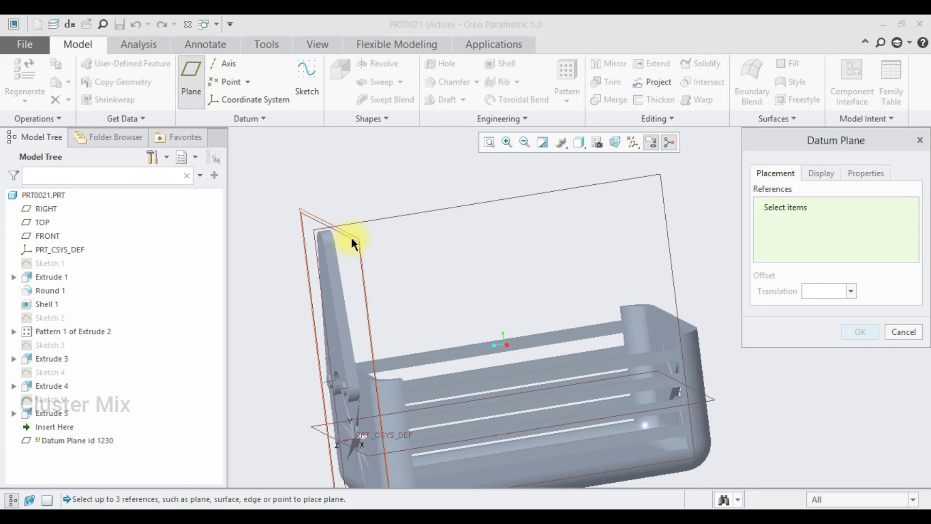
pyautogui.click(352, 238)
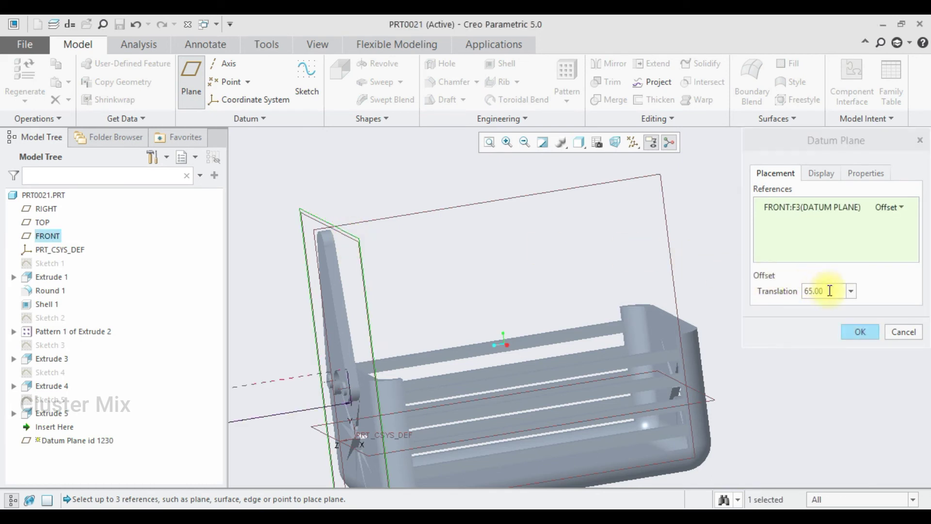
pyautogui.moveTo(830, 292); pyautogui.dragTo(793, 301)
pyautogui.write('60')
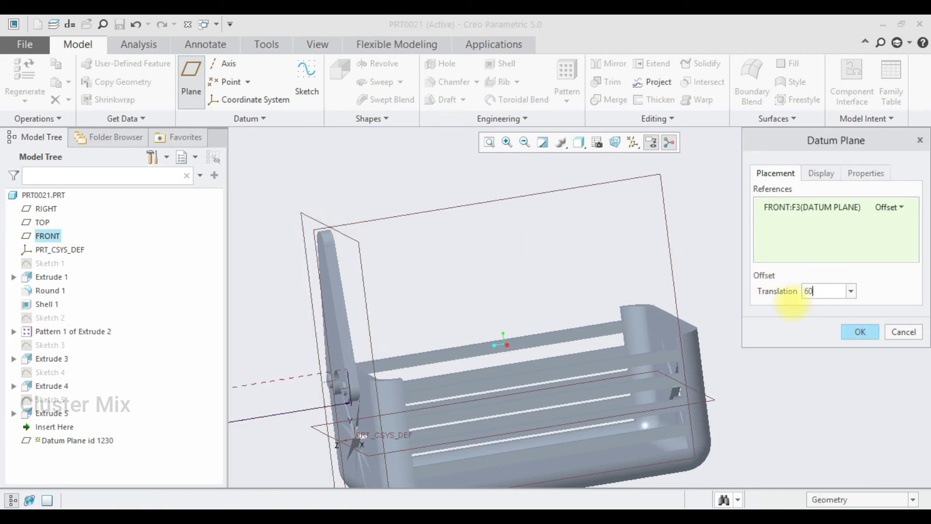
pyautogui.press('Return')
pyautogui.scroll(-2, 733, 286)
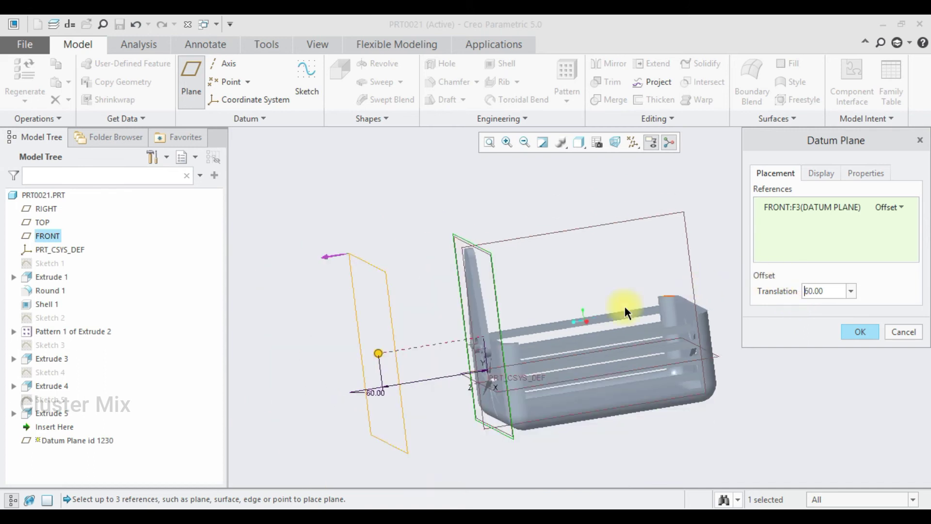
# Move the offset plane to the basket side of FRONT, set its translation to 60, and create it
pyautogui.click(328, 258)
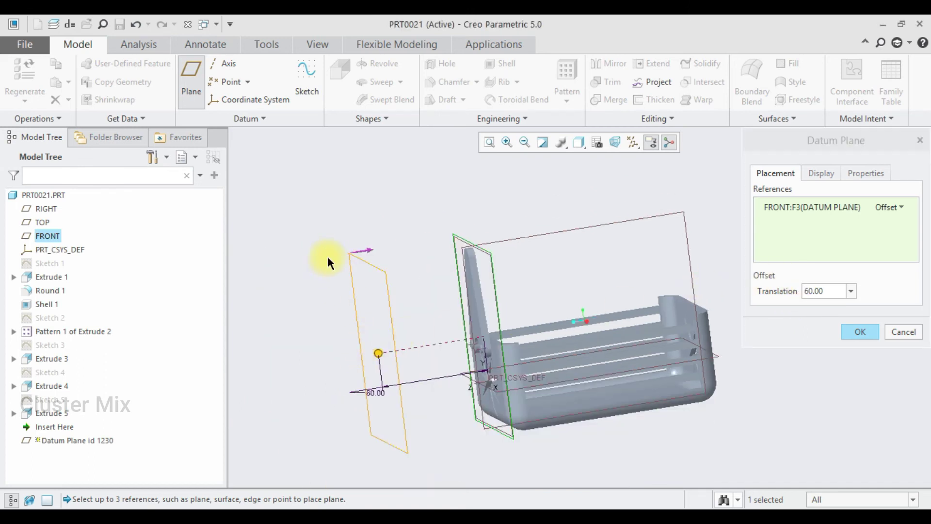
pyautogui.moveTo(380, 356); pyautogui.dragTo(593, 307)
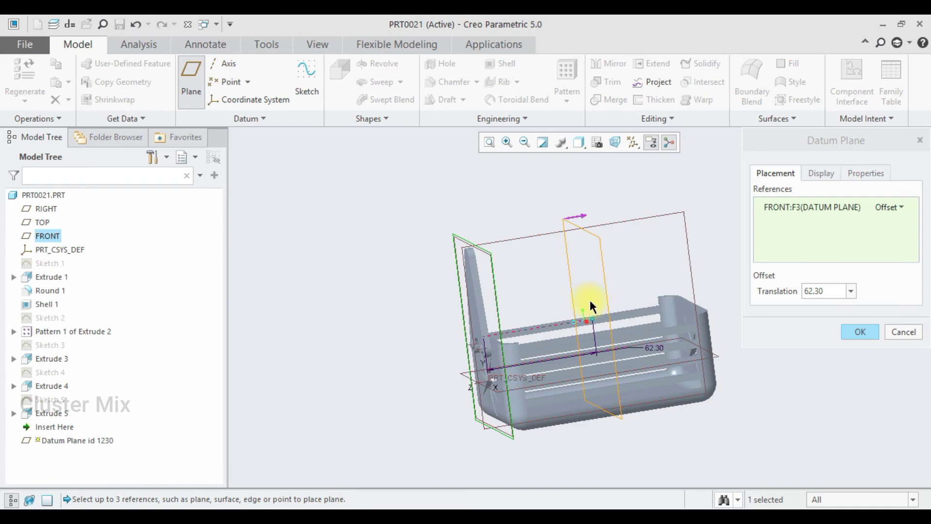
pyautogui.moveTo(825, 291); pyautogui.dragTo(778, 304)
pyautogui.write('60')
pyautogui.press('Return')
pyautogui.scroll(-5, 655, 299)
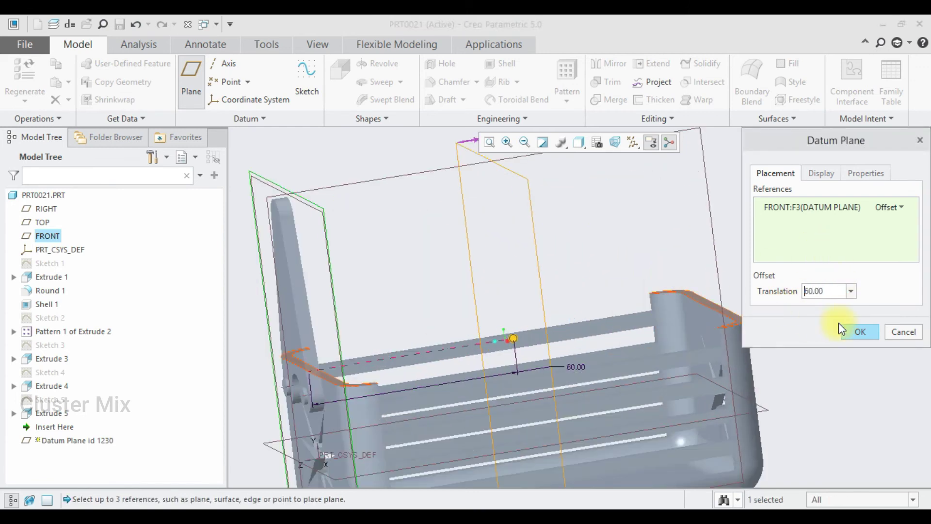
pyautogui.click(861, 332)
pyautogui.scroll(5, 661, 303)
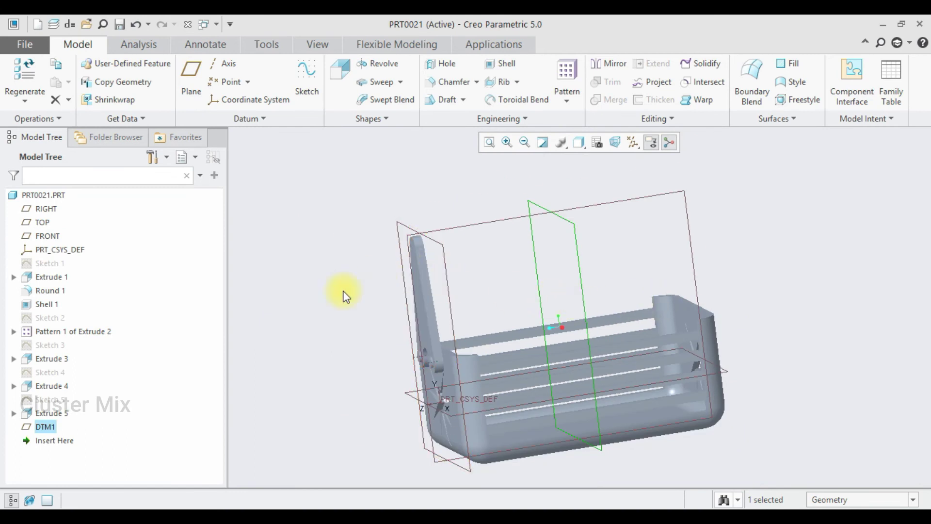
# Mirror Extrude 4 and Extrude 5 about datum plane DTM1 to the basket's opposite short side
pyautogui.click(44, 386)
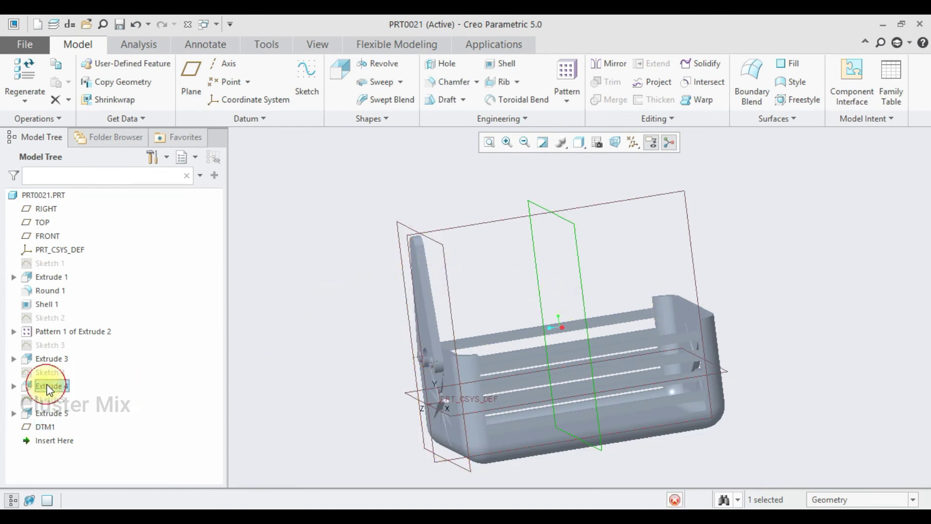
pyautogui.keyDown('ctrl'); pyautogui.click(52, 413); pyautogui.keyUp('ctrl')
pyautogui.click(62, 350)
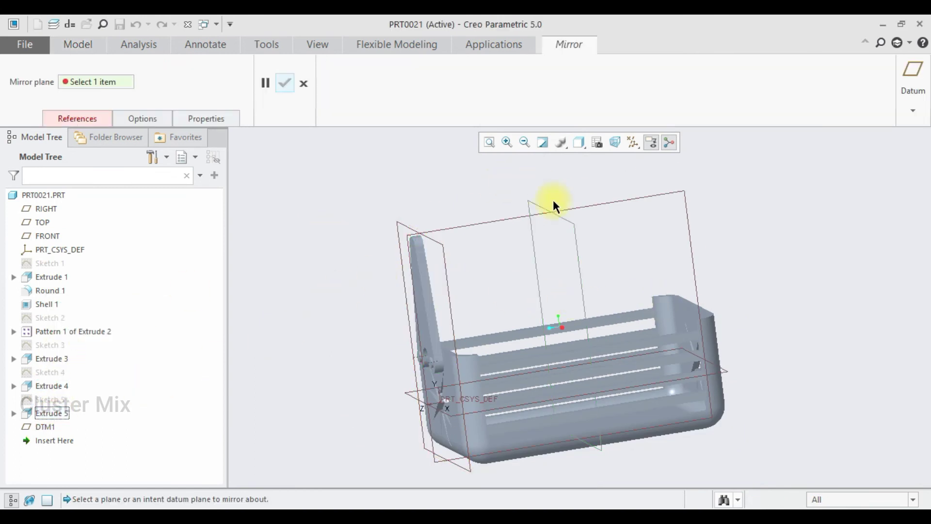
pyautogui.click(562, 216)
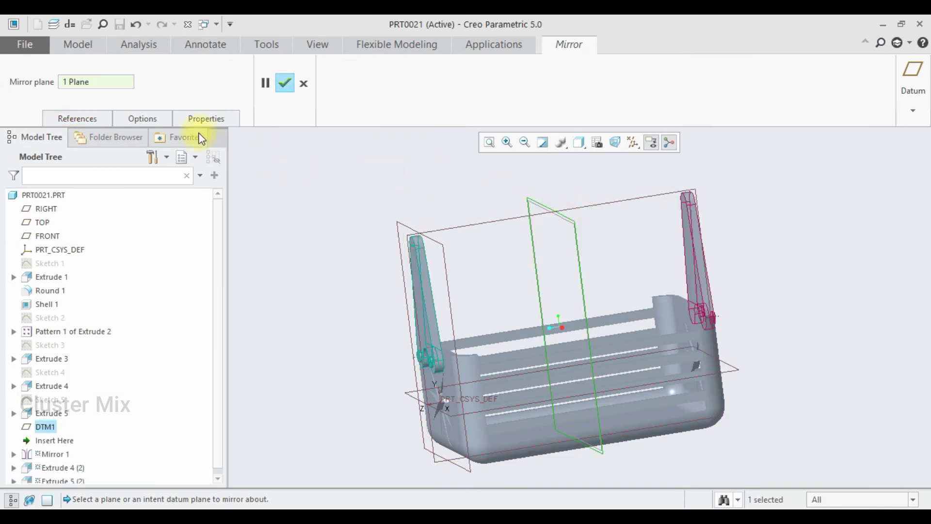
pyautogui.click(285, 83)
pyautogui.moveTo(867, 231); pyautogui.dragTo(813, 223, button='middle')
pyautogui.click(812, 223)
pyautogui.scroll(3, 744, 280)
pyautogui.scroll(-3, 743, 281)
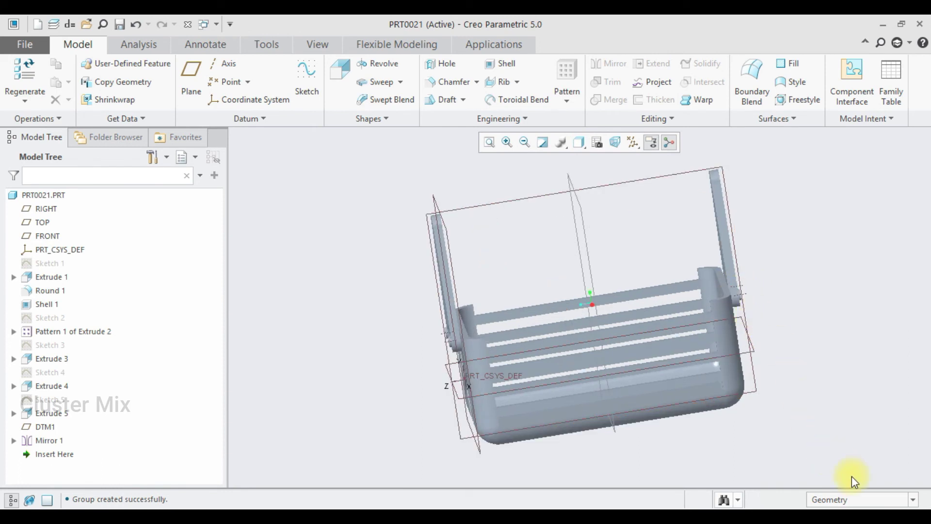
# Sketch two concentric circles on DTM1, centered on the vertical reference near the top of the handle bracket
pyautogui.click(581, 210)
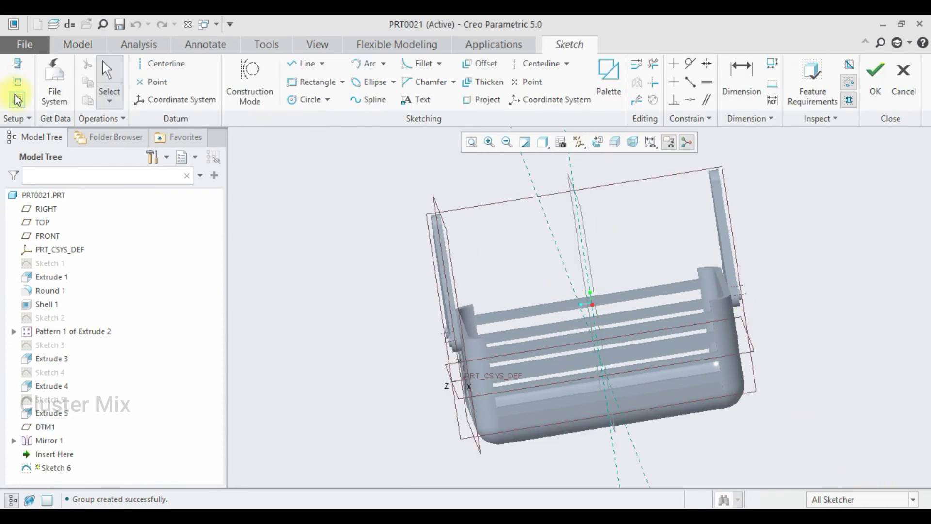
pyautogui.click(17, 99)
pyautogui.scroll(-2, 575, 158)
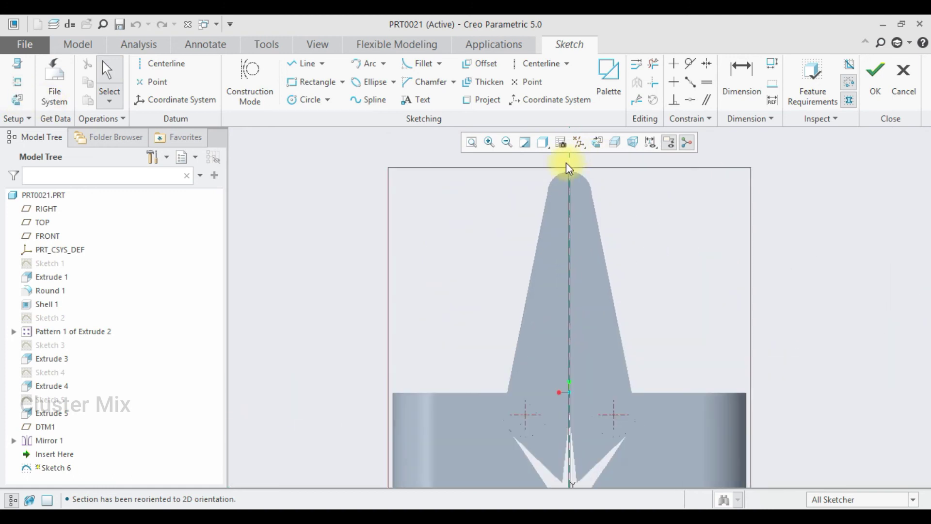
pyautogui.click(302, 100)
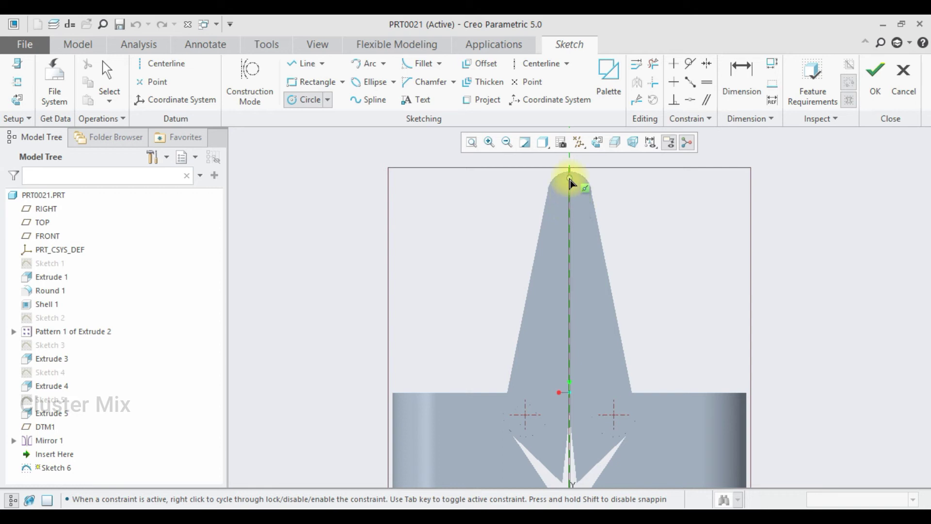
pyautogui.scroll(-2, 571, 181)
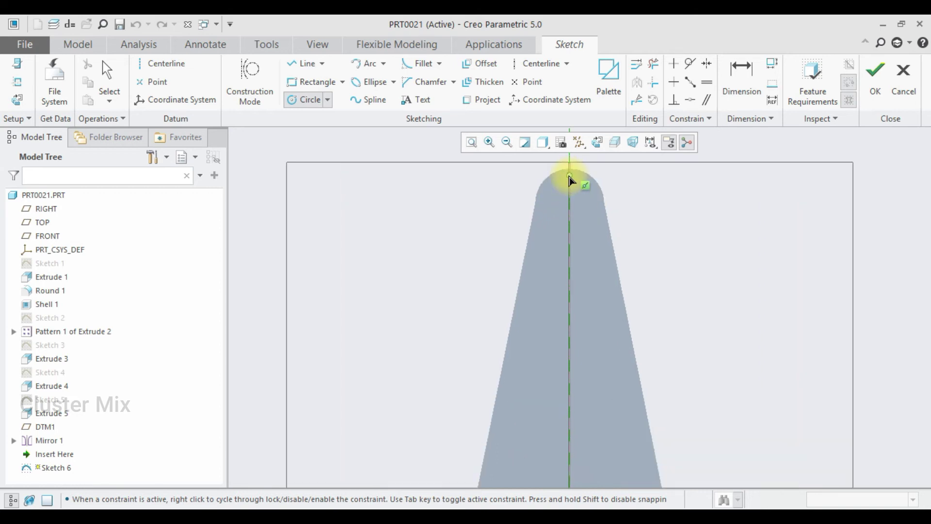
pyautogui.click(572, 201)
pyautogui.scroll(1, 559, 186)
pyautogui.click(559, 191)
pyautogui.scroll(-3, 563, 189)
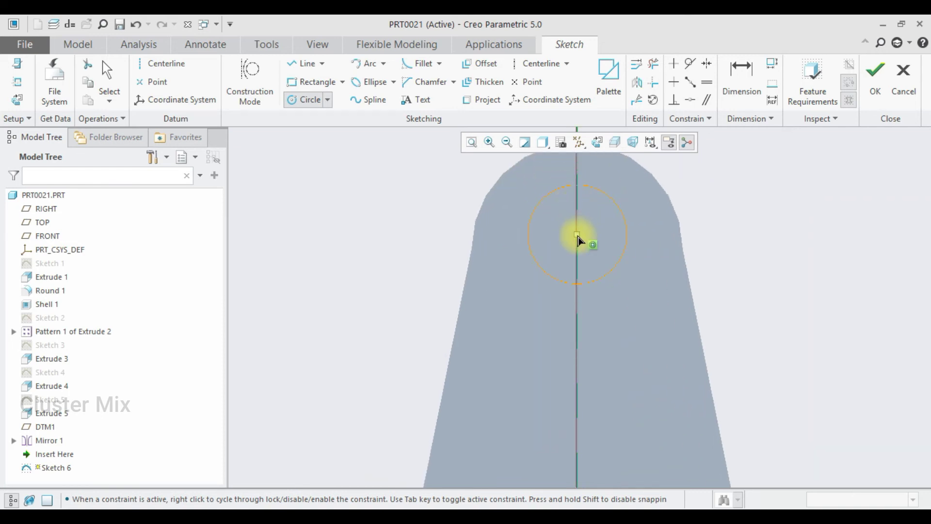
pyautogui.click(577, 236)
pyautogui.click(553, 214)
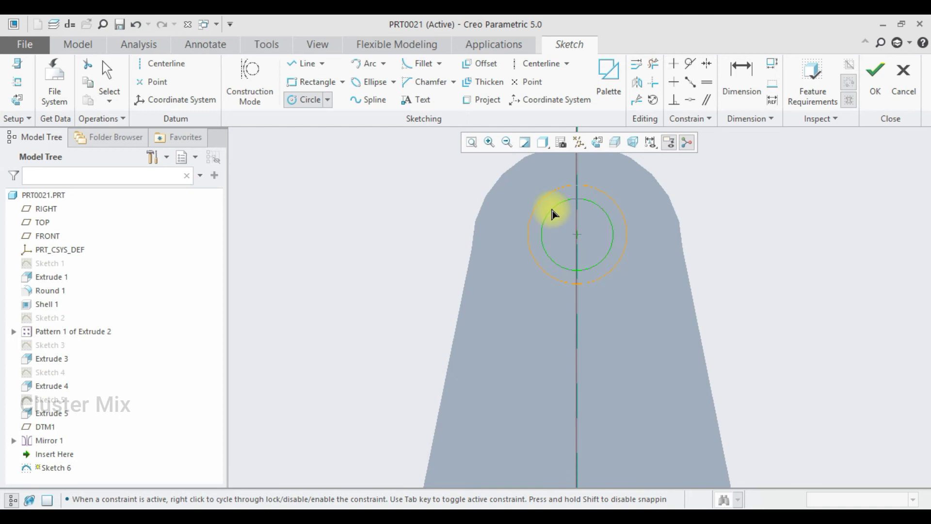
# Dimension the outer circle to a diameter of 9 and the inner circle to a diameter of 7
pyautogui.middleClick(552, 209)
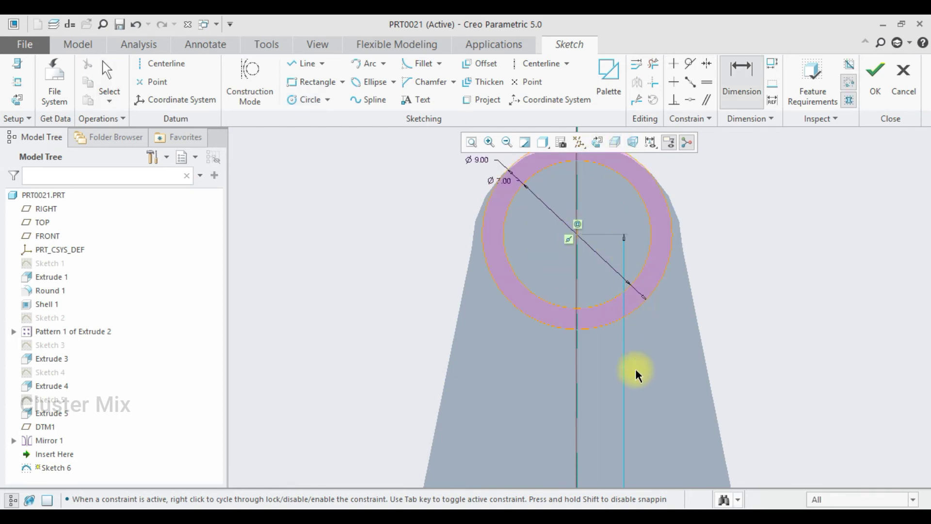
pyautogui.middleClick(636, 369)
pyautogui.scroll(-3, 612, 223)
pyautogui.scroll(-3, 607, 249)
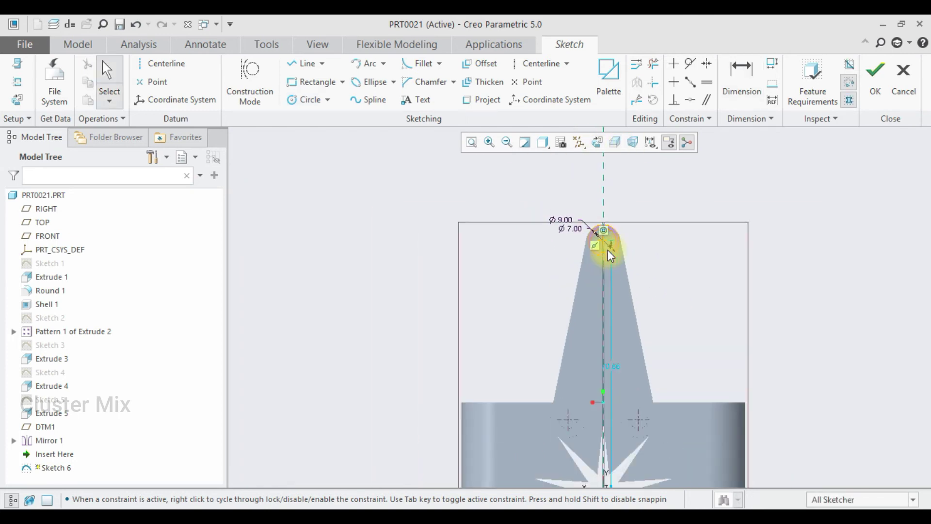
# Dimension the height of the circles' shared center above the basket's top edge and finish the sketch
pyautogui.click(746, 77)
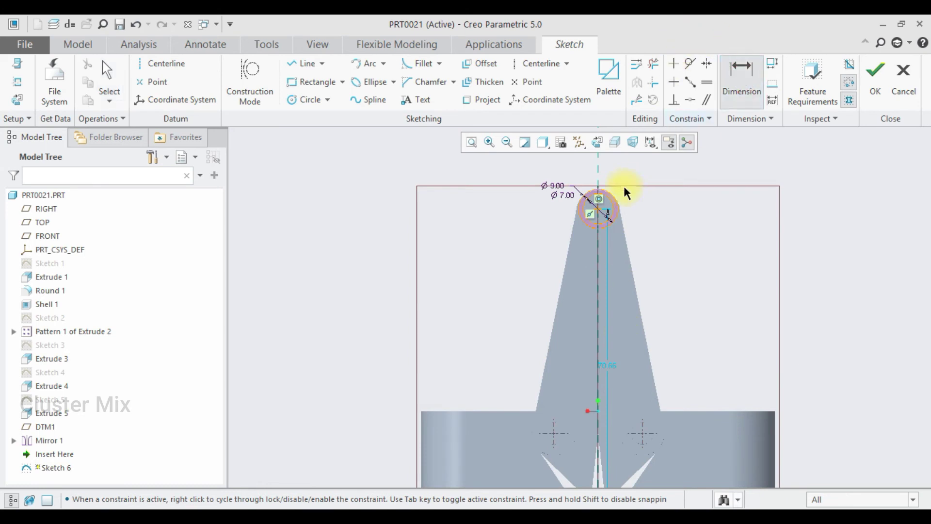
pyautogui.click(598, 213)
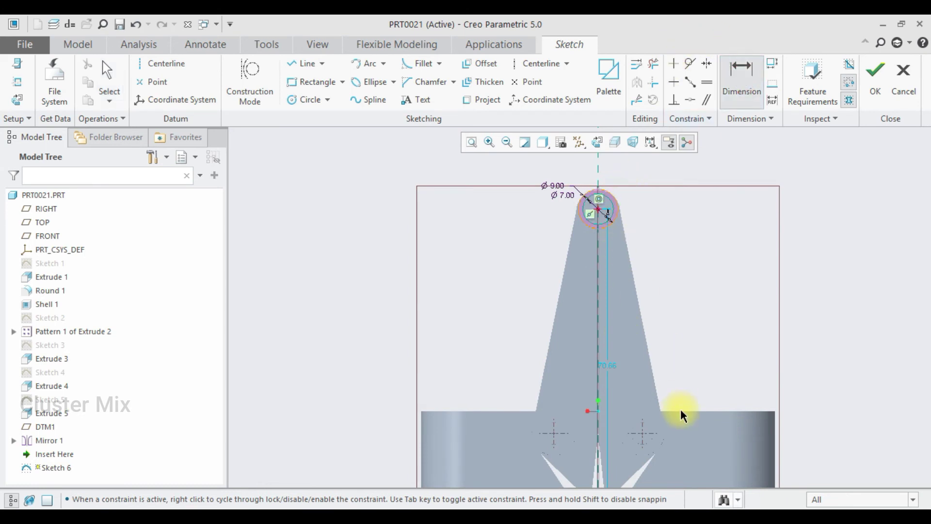
pyautogui.middleClick(699, 310)
pyautogui.press('Return')
pyautogui.scroll(-6, 607, 214)
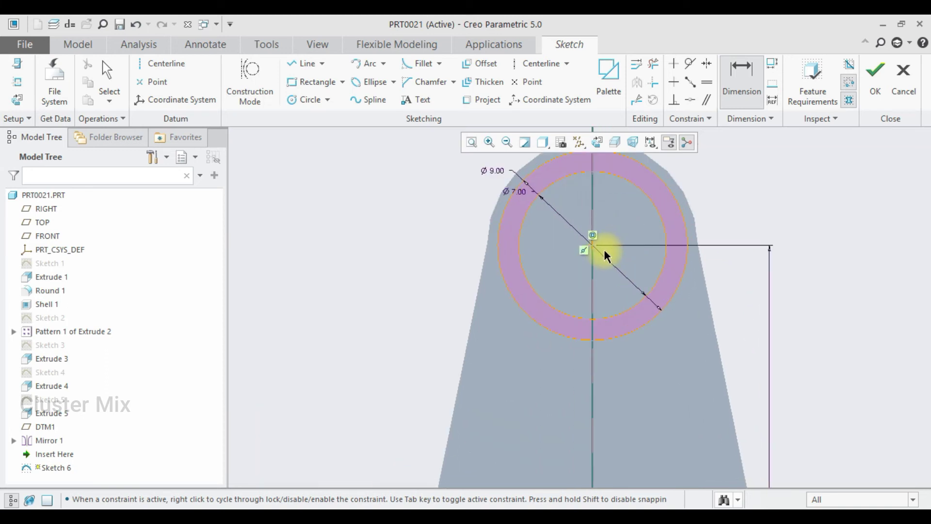
pyautogui.scroll(2, 605, 252)
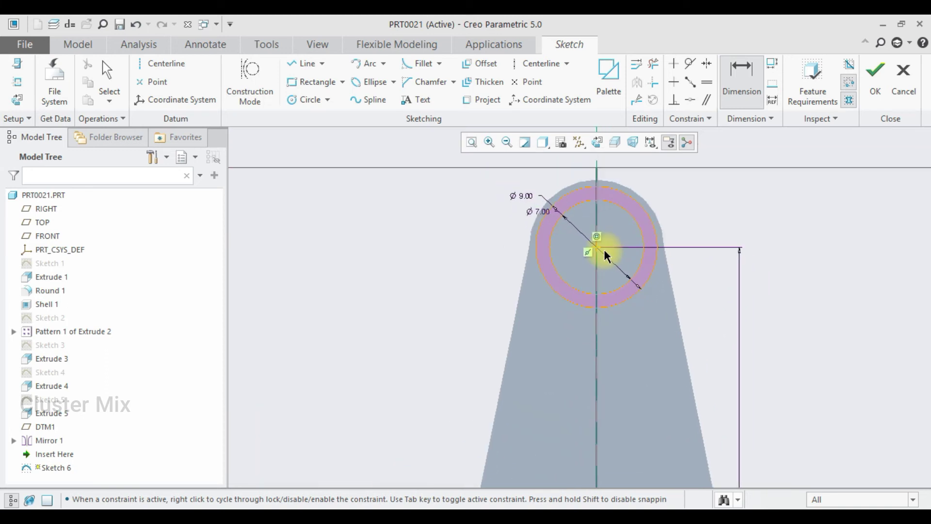
pyautogui.click(875, 79)
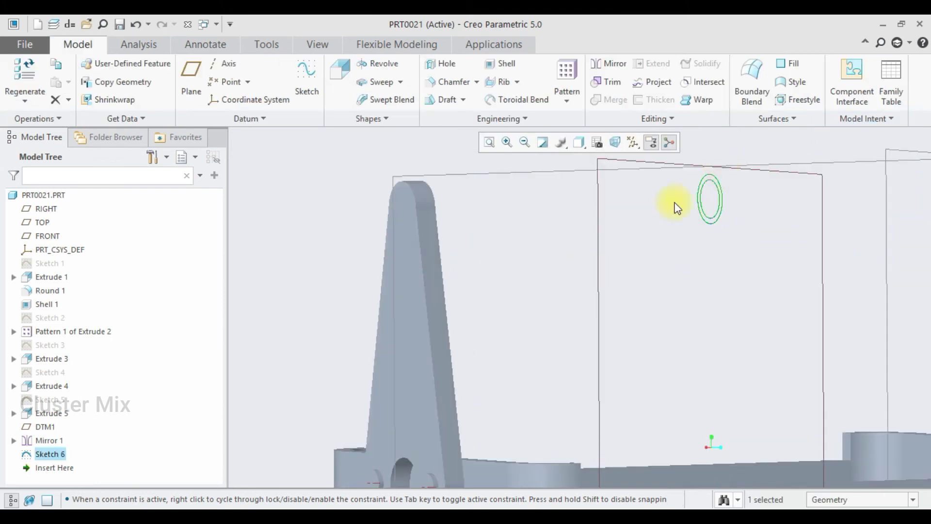
# Extrude the two-circle sketch symmetrically about DTM1 to a total depth of 130, forming the tubular grip between the brackets
pyautogui.scroll(1, 620, 234)
pyautogui.click(340, 80)
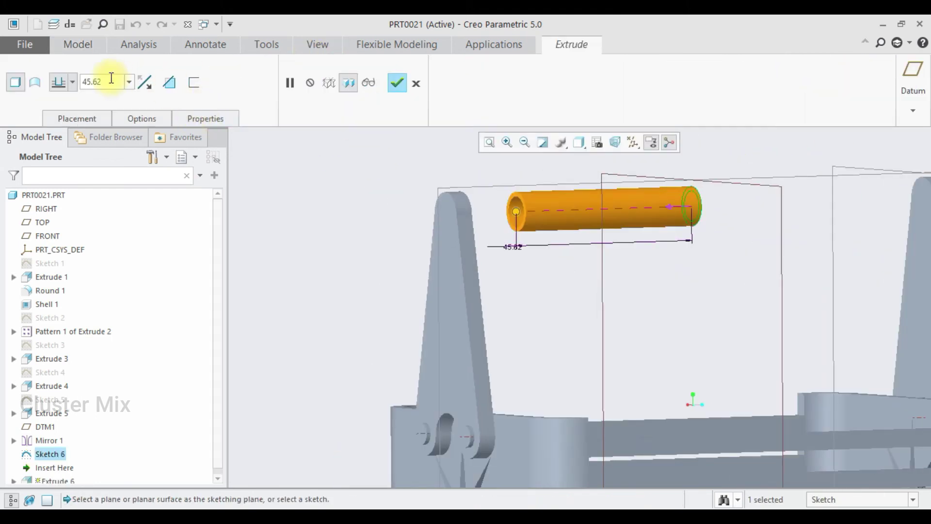
pyautogui.write('170')
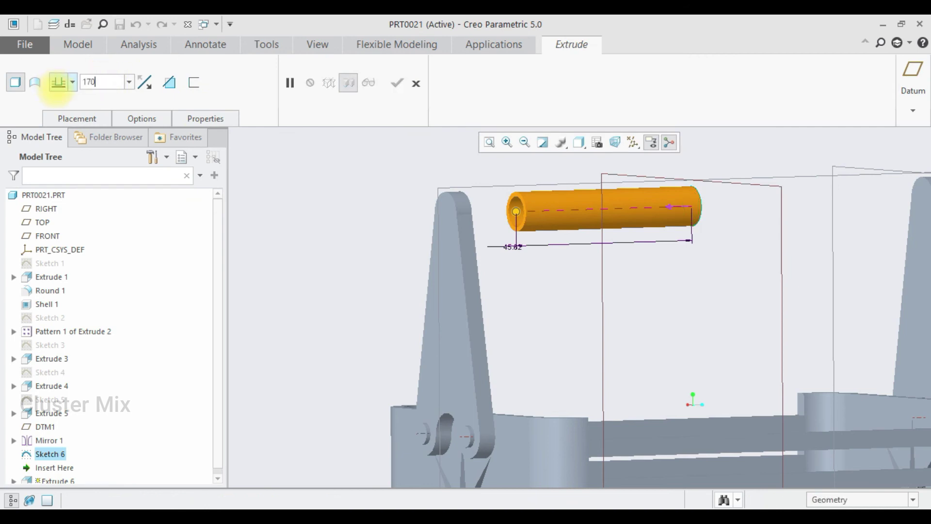
pyautogui.press('Return')
pyautogui.click(73, 82)
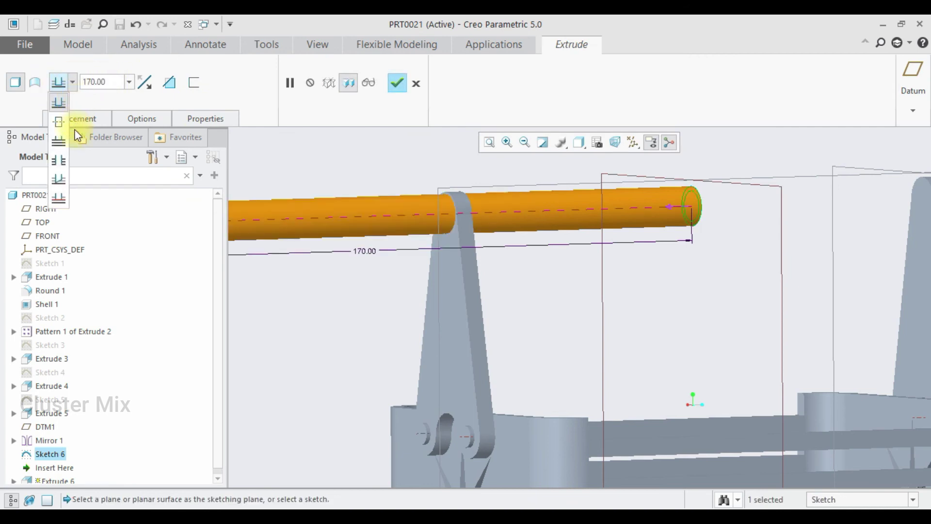
pyautogui.click(59, 120)
pyautogui.scroll(3, 556, 237)
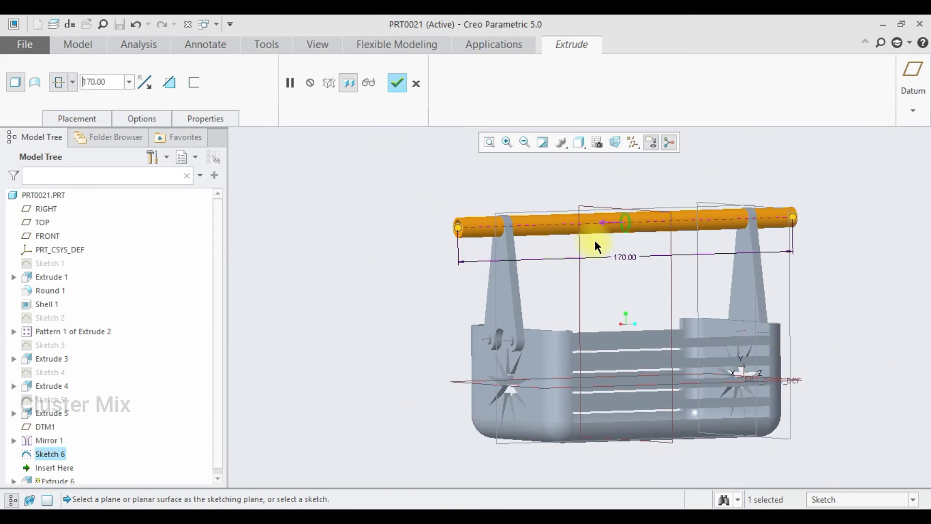
pyautogui.write('130')
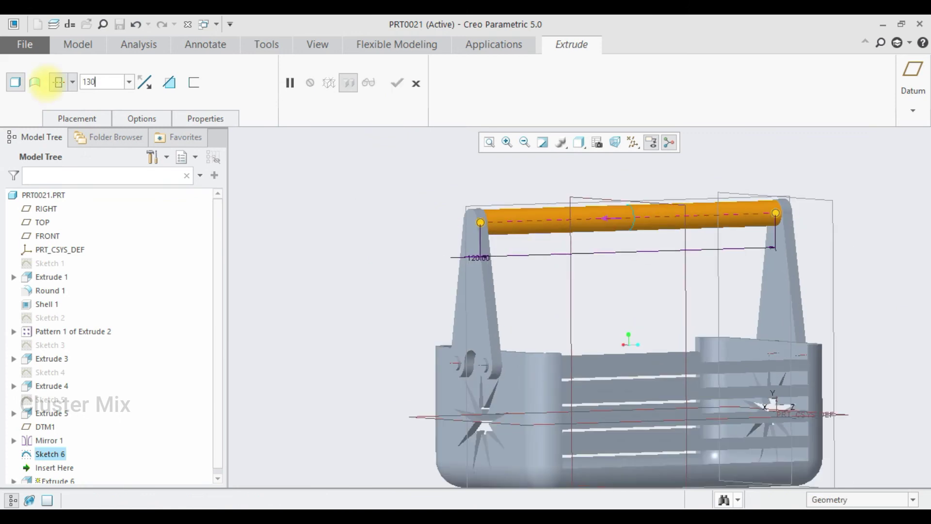
pyautogui.press('Return')
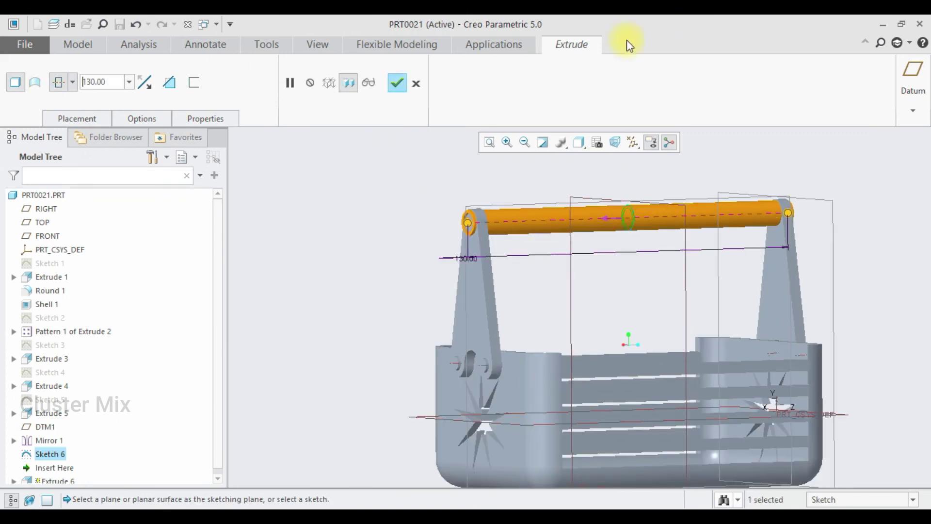
pyautogui.click(403, 84)
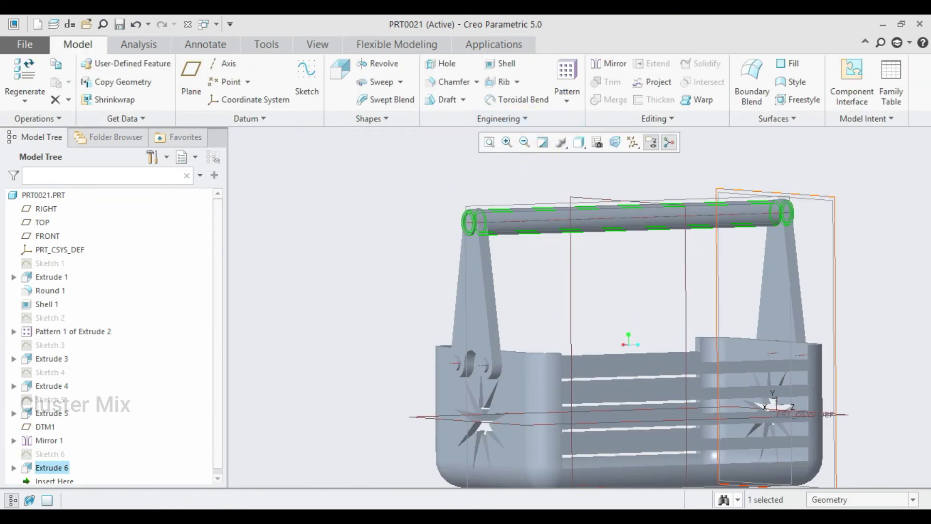
# Sketch a circle on DTM1, concentric with the tubular grip and matching its inner circle, and finish the sketch
pyautogui.click(686, 252)
pyautogui.click(695, 197)
pyautogui.click(26, 96)
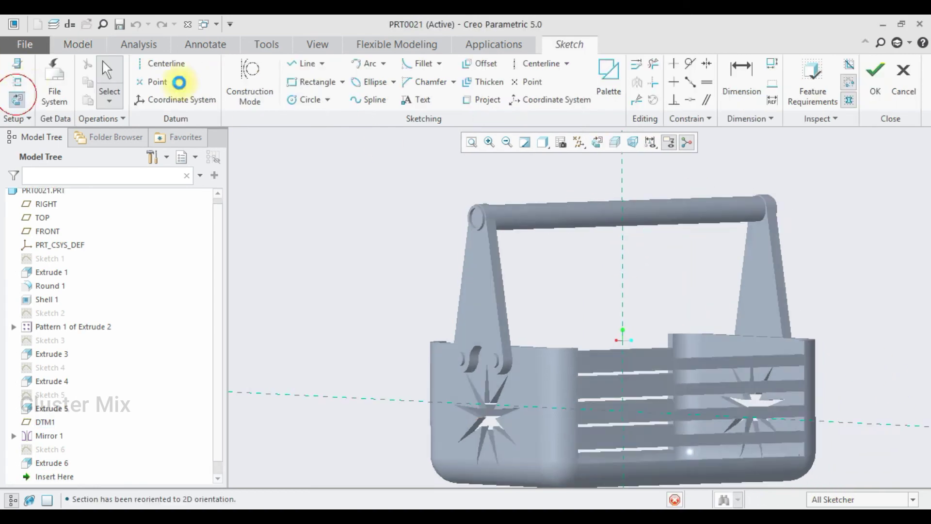
pyautogui.click(306, 99)
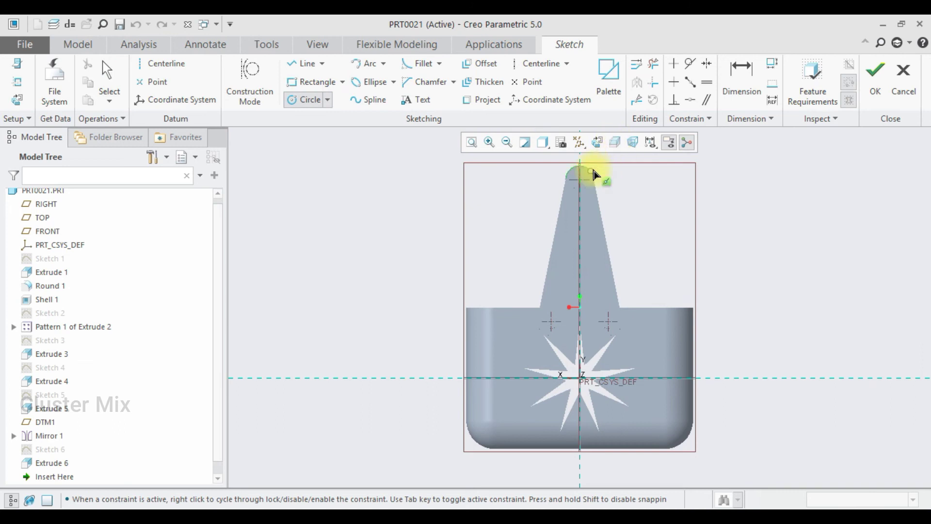
pyautogui.scroll(3, 597, 170)
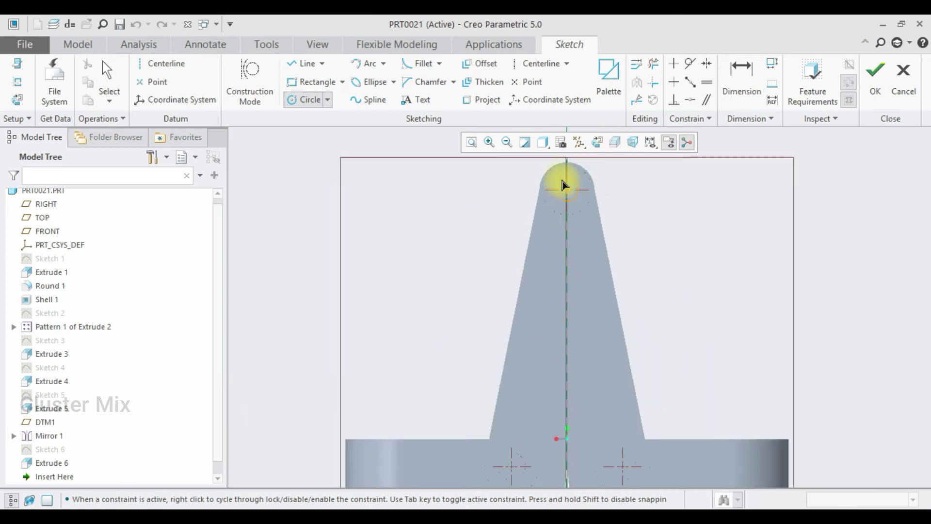
pyautogui.scroll(2, 564, 182)
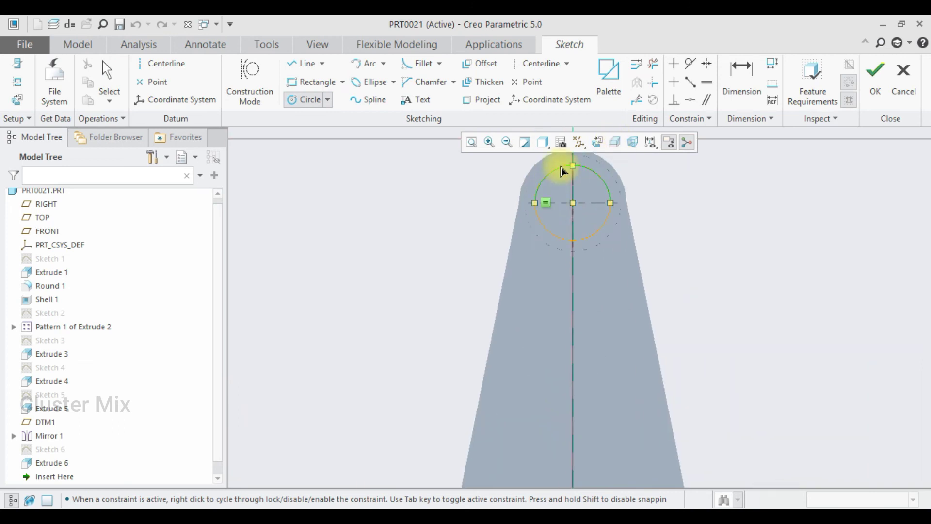
pyautogui.click(876, 77)
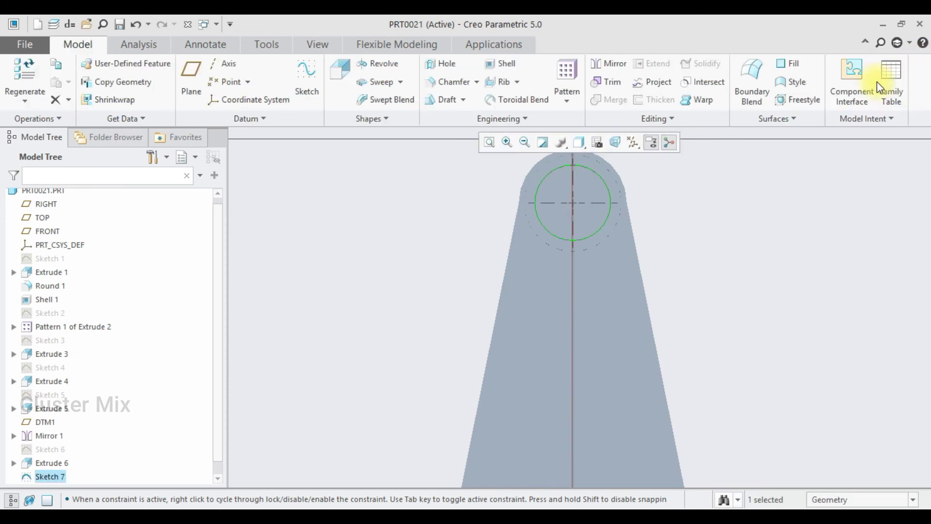
# Extrude the circle as a symmetric material-removing cut about 176 deep in total, opening the grip's bore through both handle brackets
pyautogui.scroll(-2, 676, 187)
pyautogui.click(340, 70)
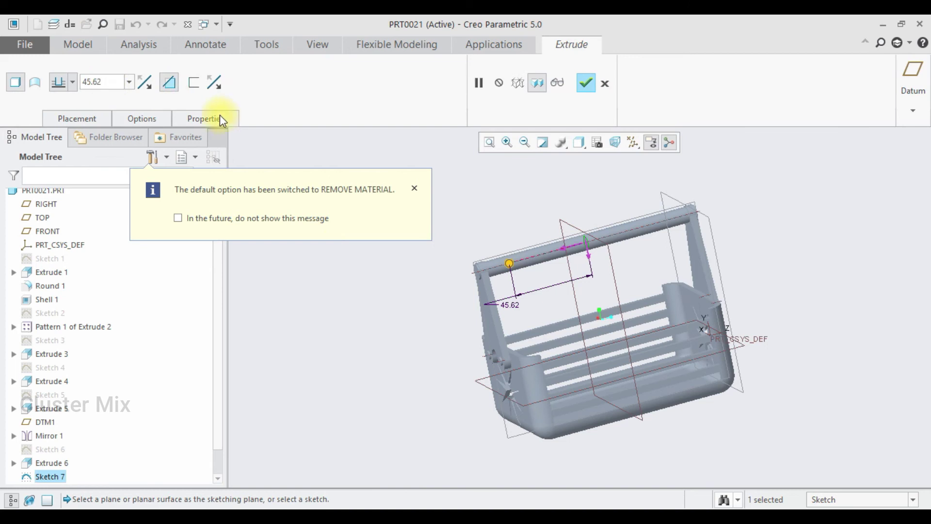
pyautogui.moveTo(506, 264); pyautogui.dragTo(364, 256)
pyautogui.click(71, 82)
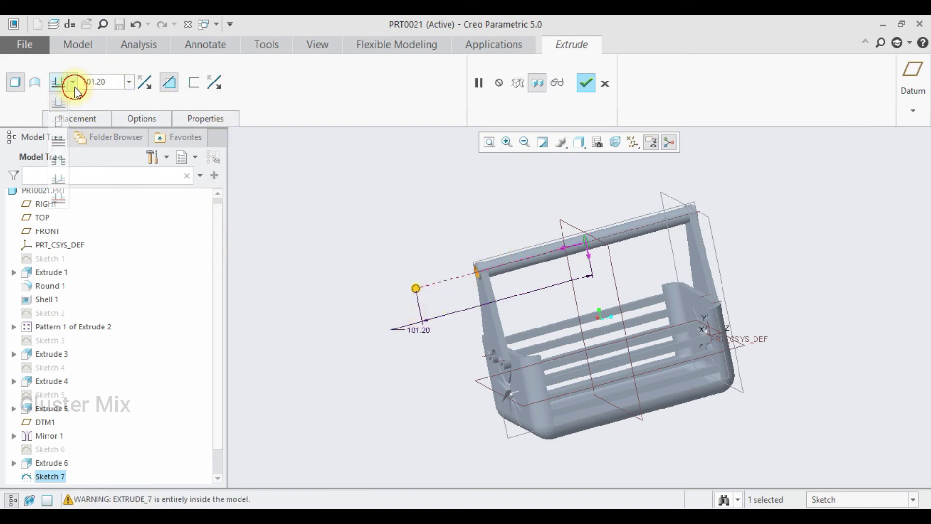
pyautogui.click(53, 119)
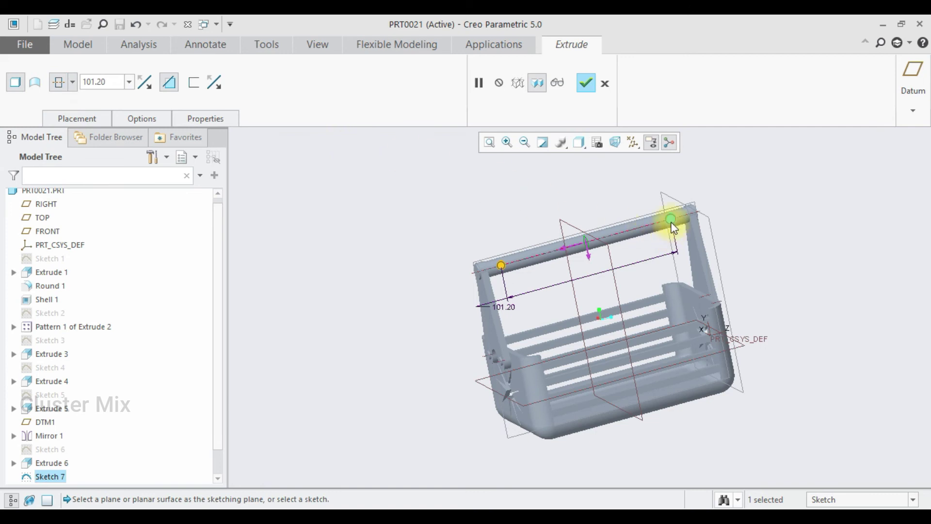
pyautogui.moveTo(672, 223); pyautogui.dragTo(733, 205)
pyautogui.click(586, 85)
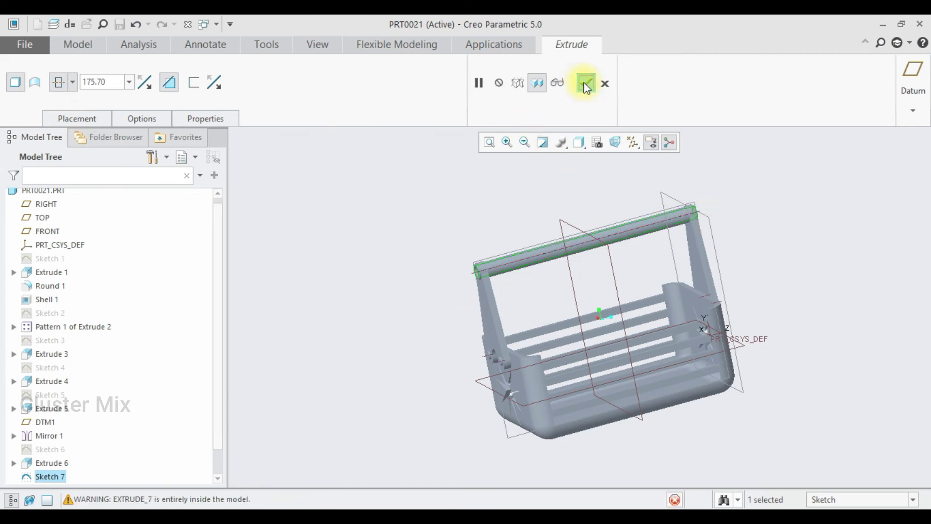
# Examine the bored grip end and the whole basket from several angles
pyautogui.scroll(2, 732, 235)
pyautogui.moveTo(454, 250); pyautogui.dragTo(504, 272, button='middle')
pyautogui.scroll(4, 519, 276)
pyautogui.scroll(-2, 650, 281)
pyautogui.scroll(-5, 603, 272)
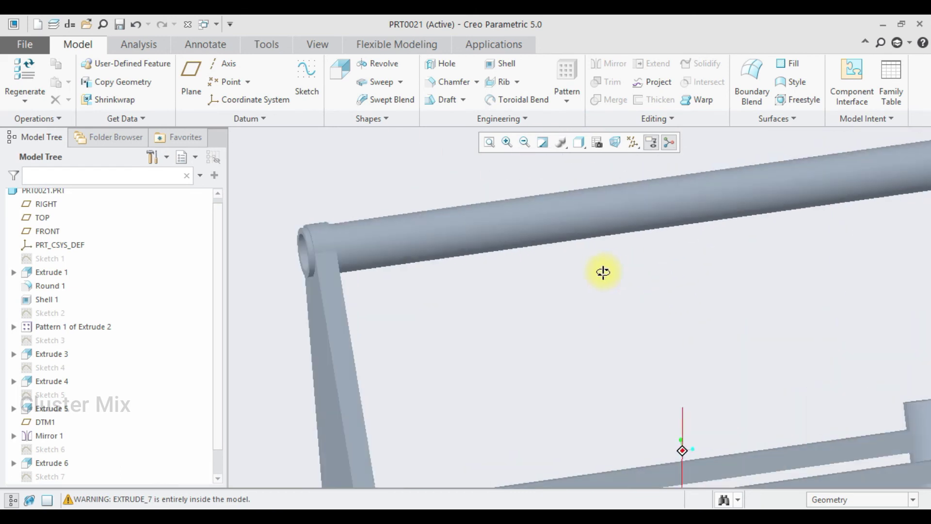
pyautogui.moveTo(601, 272); pyautogui.dragTo(646, 234, button='middle')
pyautogui.moveTo(610, 259); pyautogui.dragTo(616, 217, button='middle')
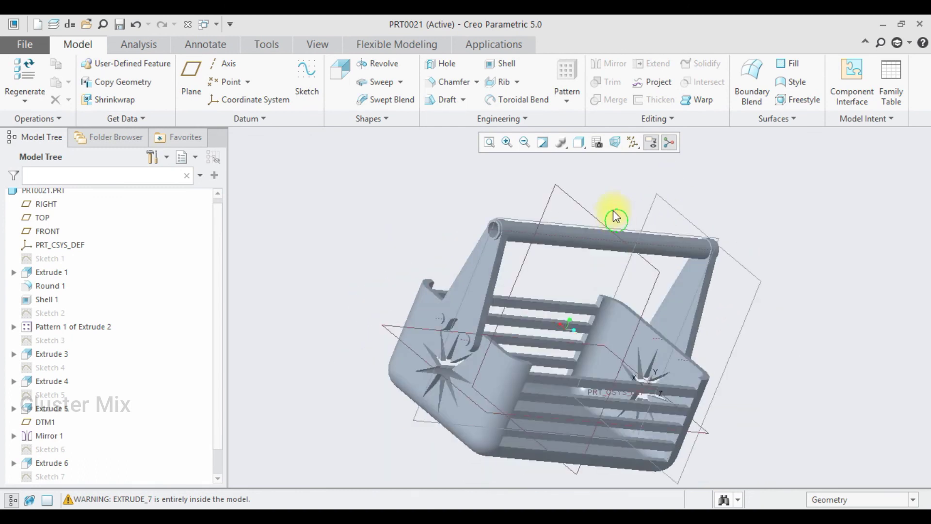
# Save a copy of the part as seatprt in the Desktop folder giant wheel and close the part
pyautogui.click(16, 48)
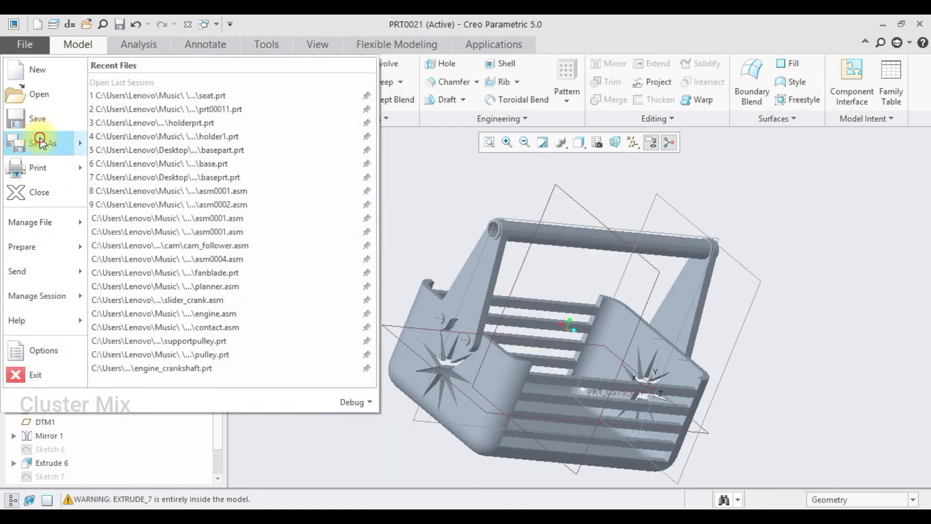
pyautogui.click(34, 141)
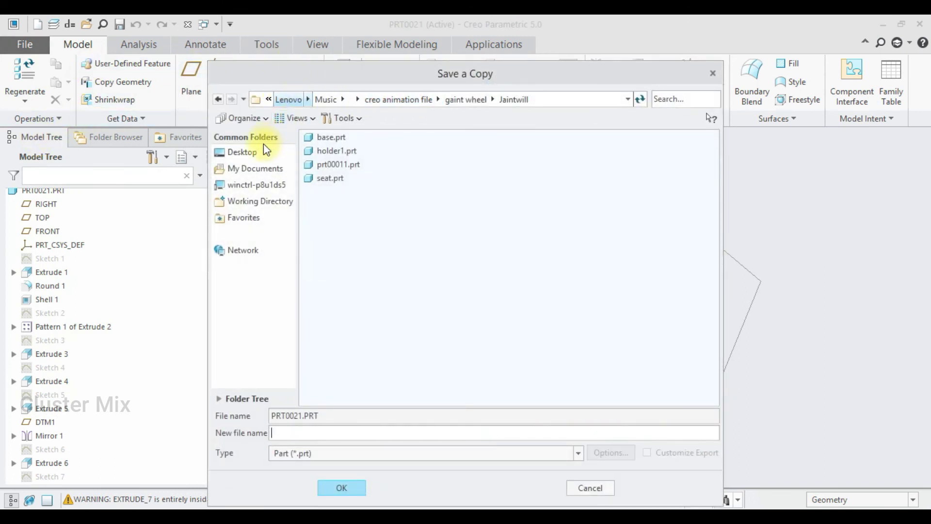
pyautogui.click(249, 152)
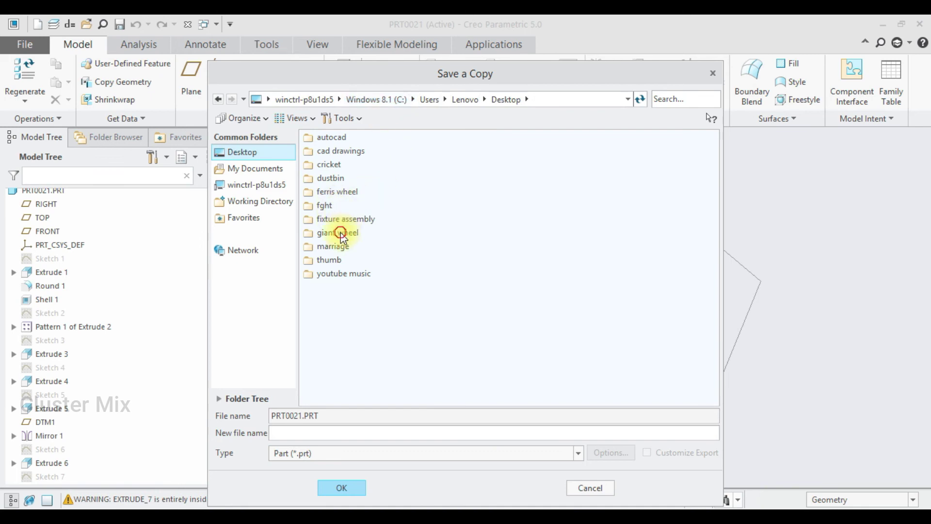
pyautogui.doubleClick(341, 233)
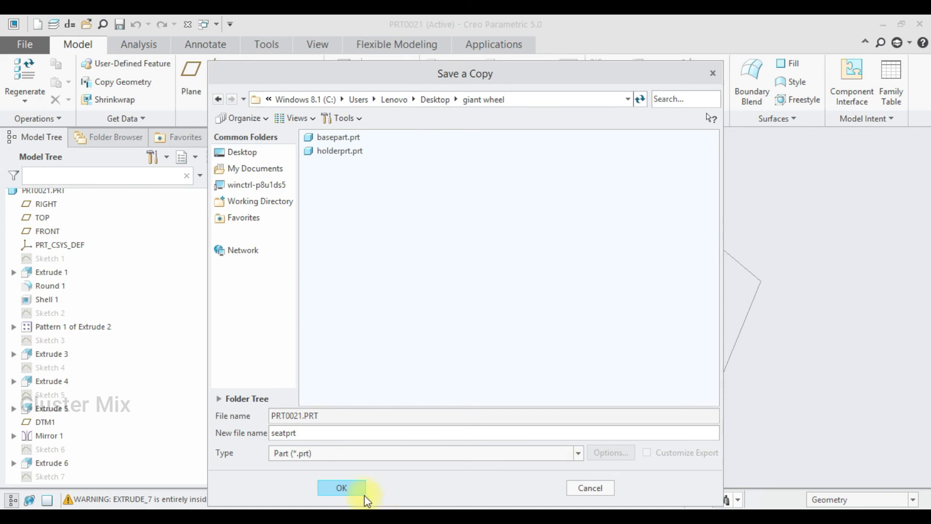
pyautogui.click(342, 487)
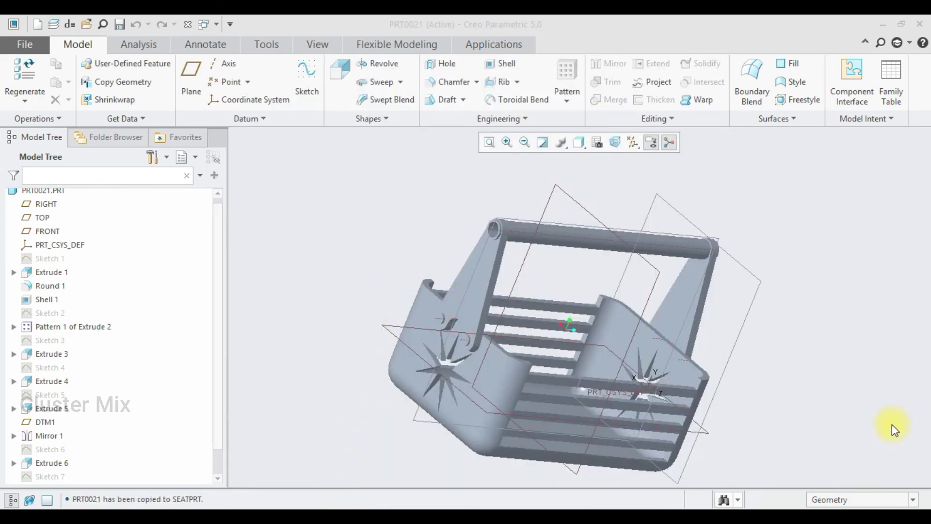
pyautogui.click(188, 23)
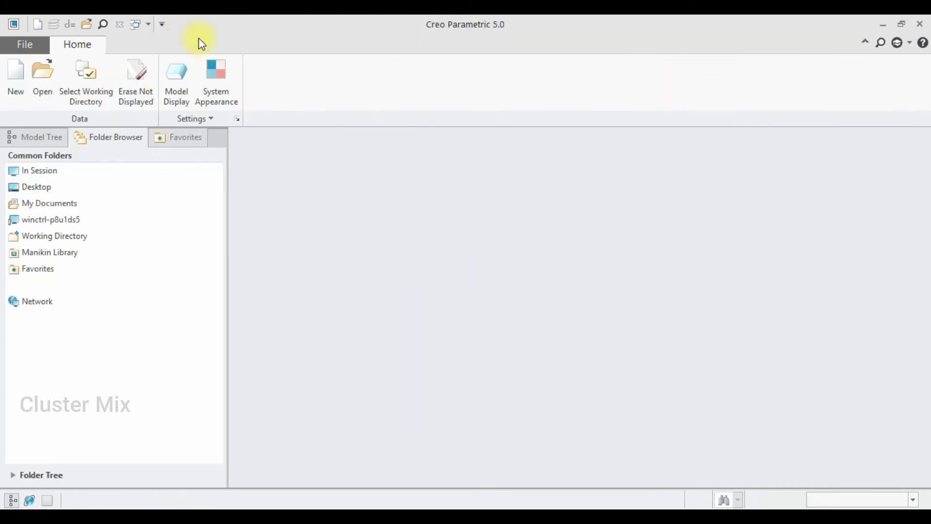
# Create a new assembly of sub-type Design with the file name asm0001
pyautogui.click(17, 61)
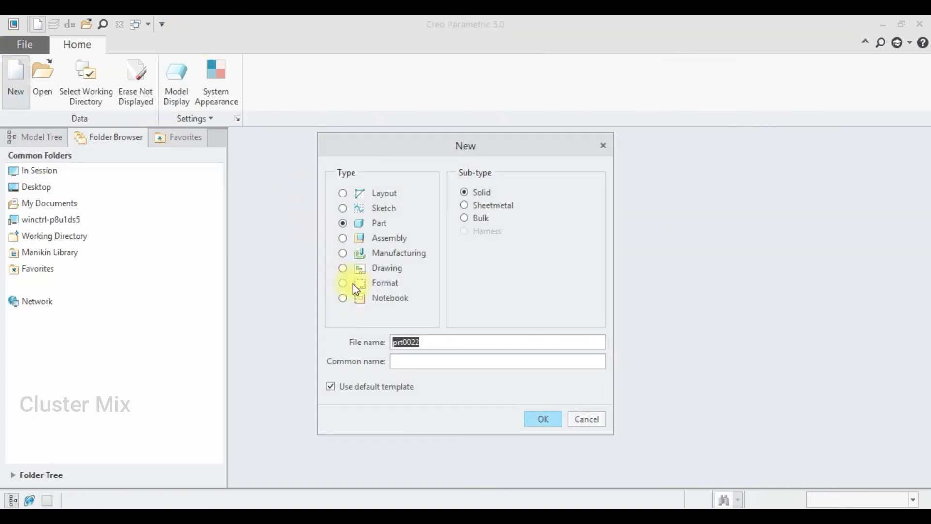
pyautogui.click(356, 240)
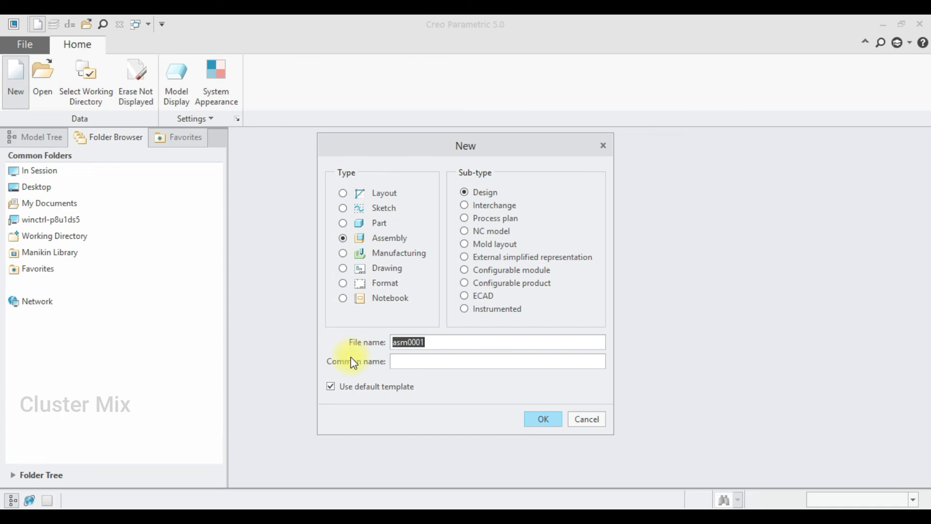
pyautogui.click(536, 413)
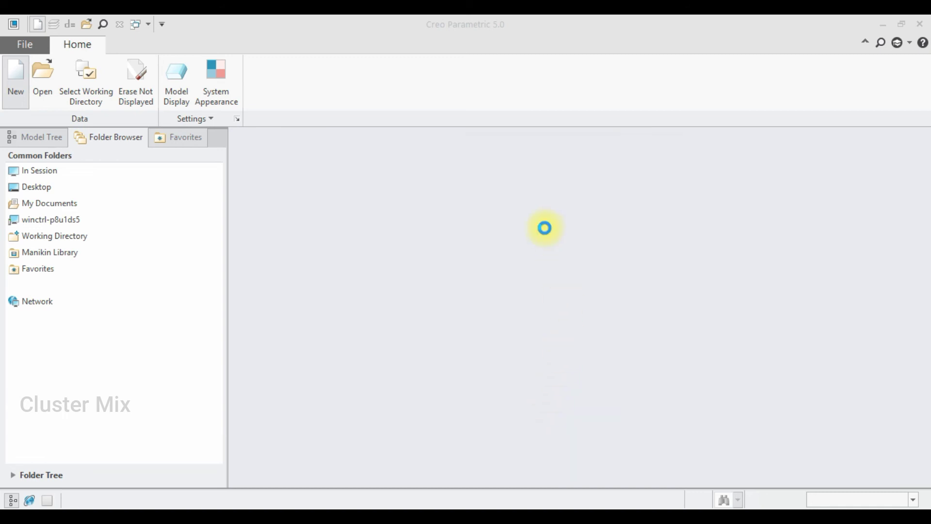
pyautogui.scroll(-3, 577, 209)
pyautogui.doubleClick(381, 216)
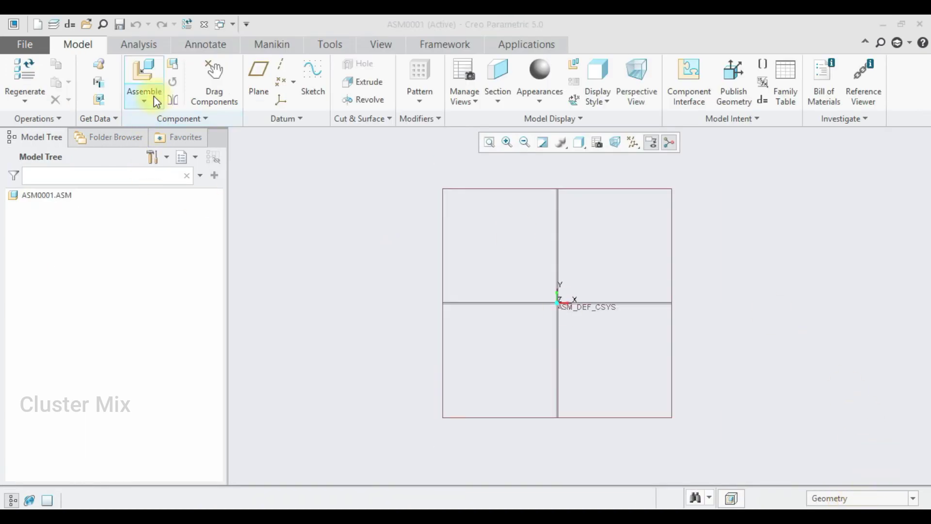
# Insert basepart.prt from the Desktop folder giant wheel into the assembly as the first component
pyautogui.click(147, 75)
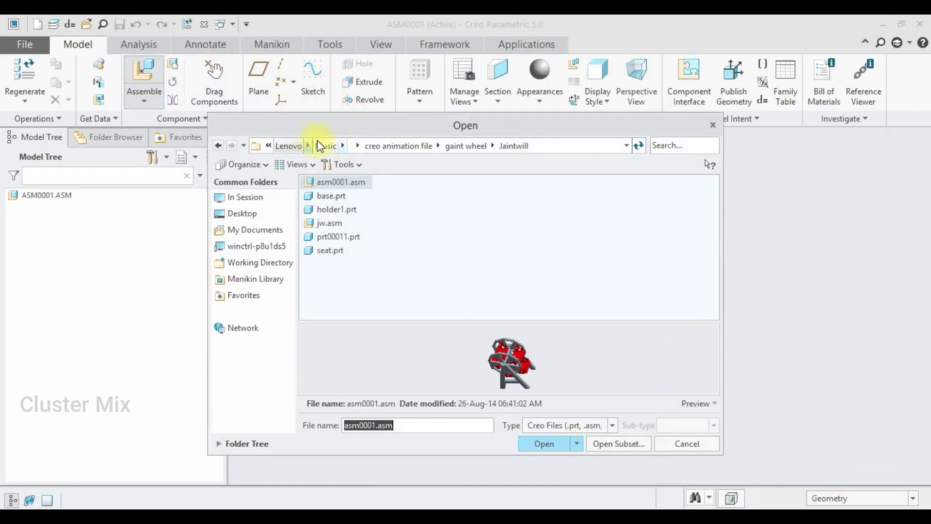
pyautogui.click(246, 197)
pyautogui.click(243, 213)
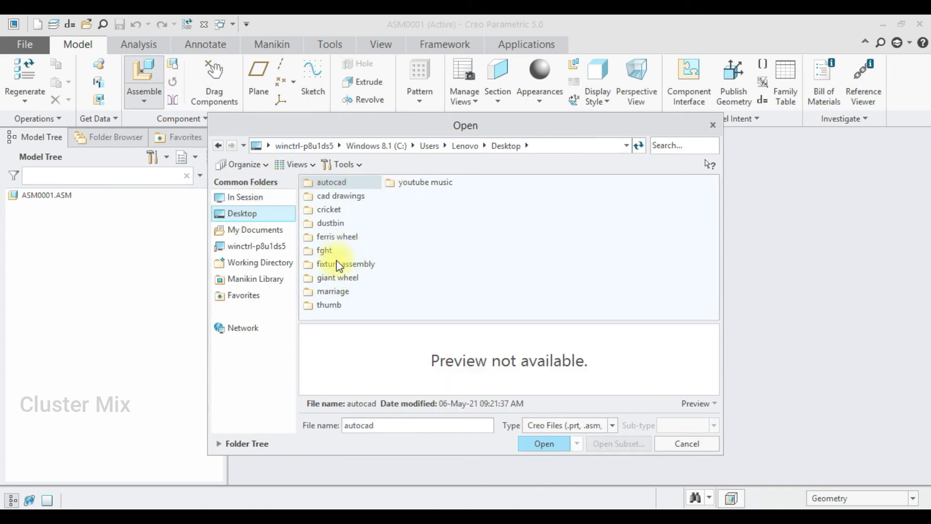
pyautogui.doubleClick(338, 277)
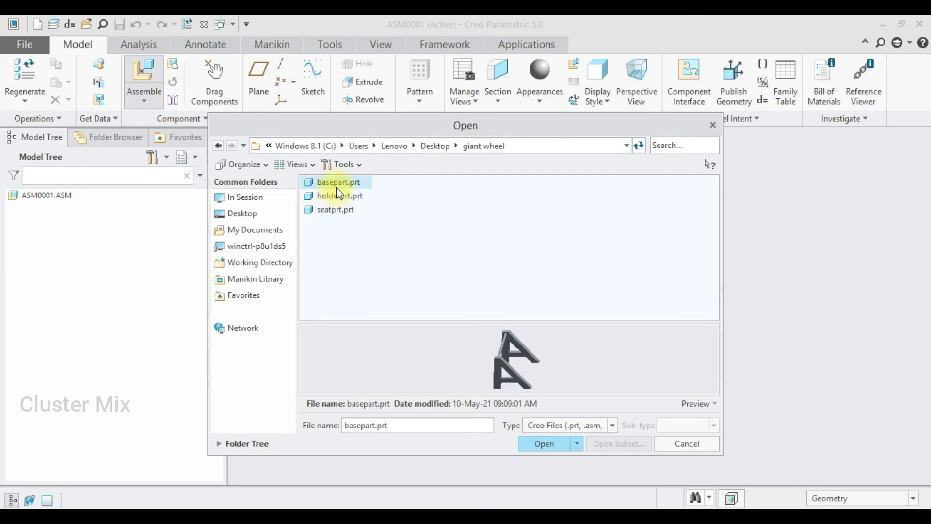
pyautogui.click(343, 199)
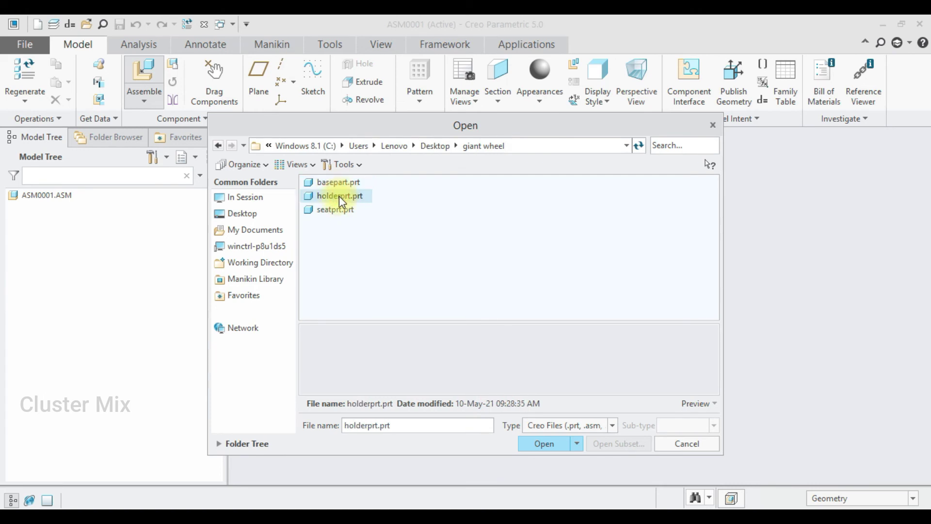
pyautogui.click(334, 194)
pyautogui.doubleClick(334, 190)
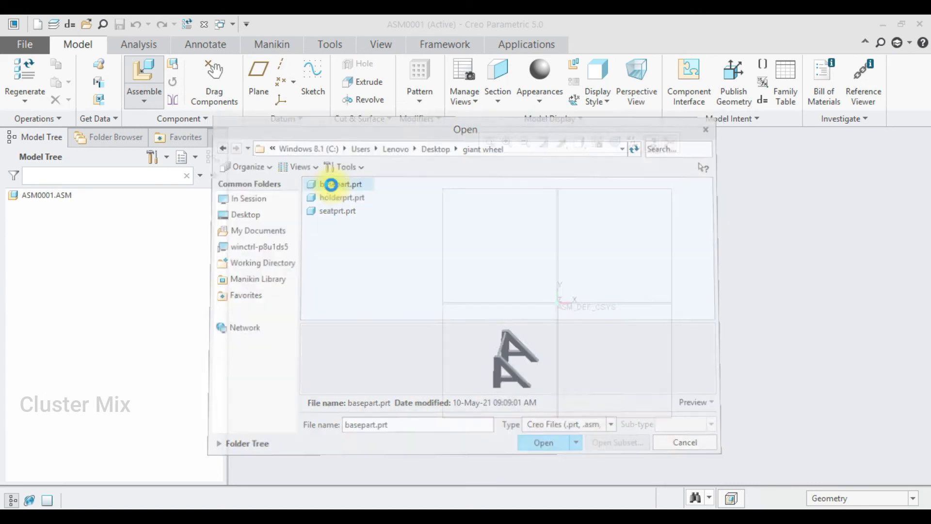
# Fix the base part in the assembly with the Default constraint and accept its placement
pyautogui.click(145, 85)
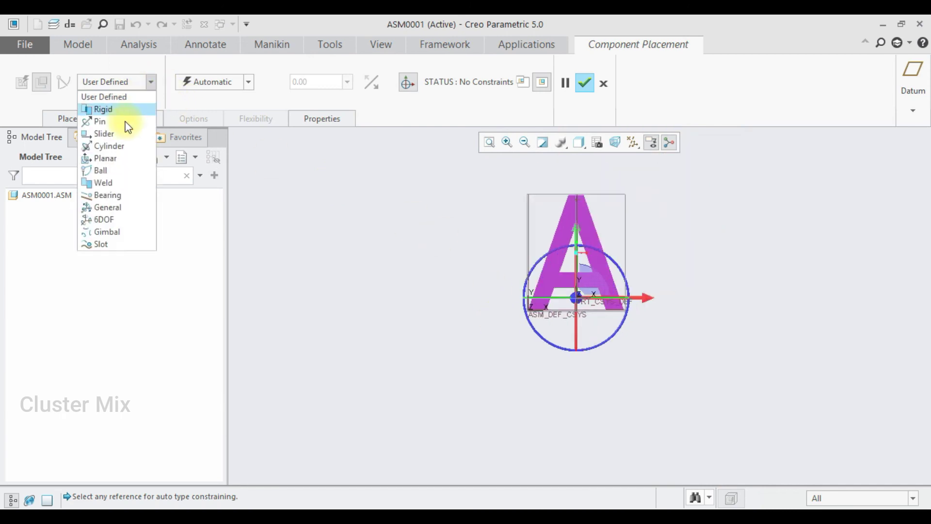
pyautogui.click(206, 85)
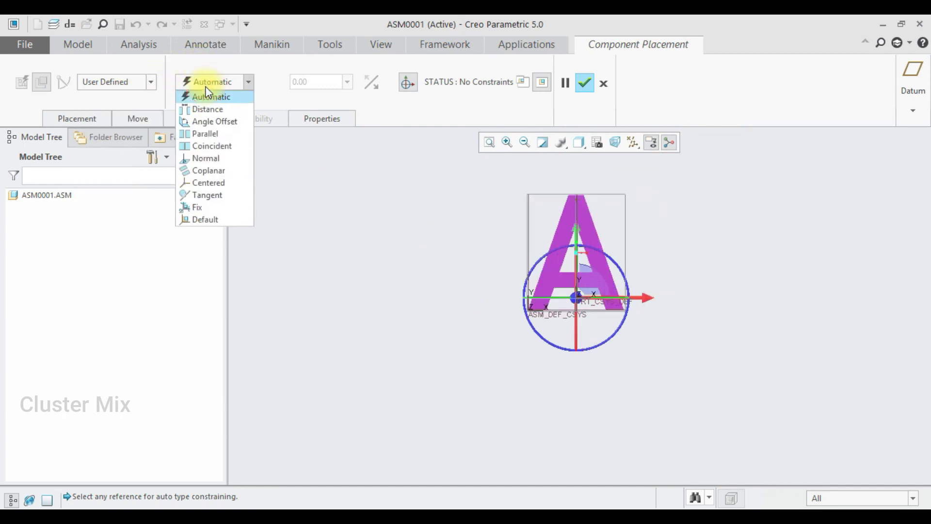
pyautogui.click(207, 217)
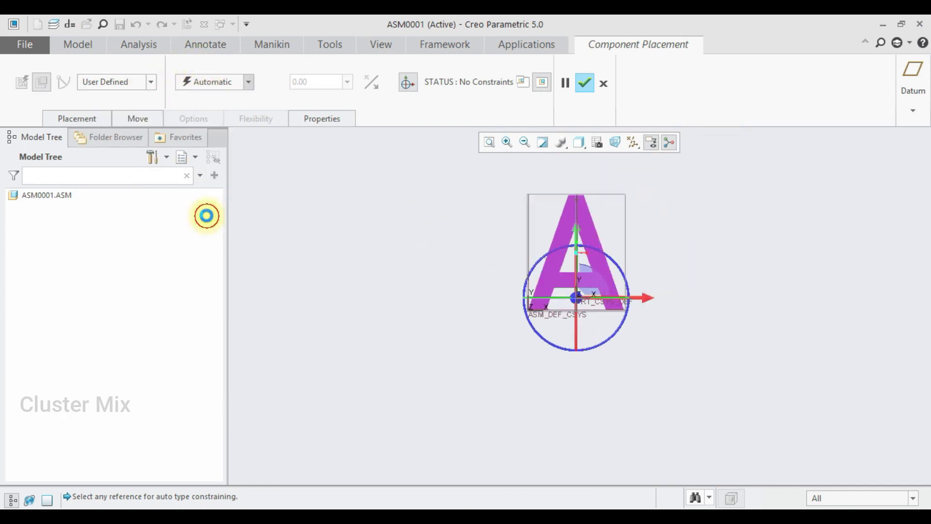
pyautogui.click(593, 80)
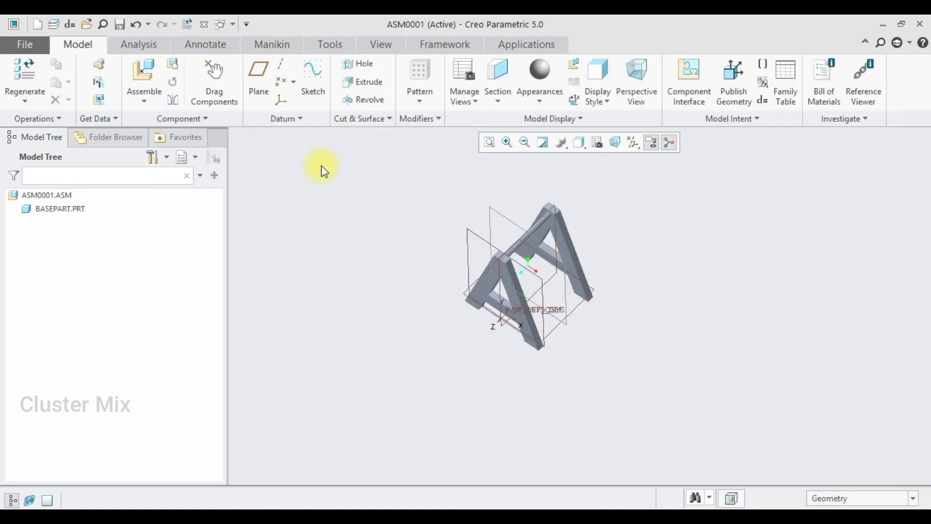
# Insert holderprt.prt into the assembly and set its connection type to Pin
pyautogui.click(140, 72)
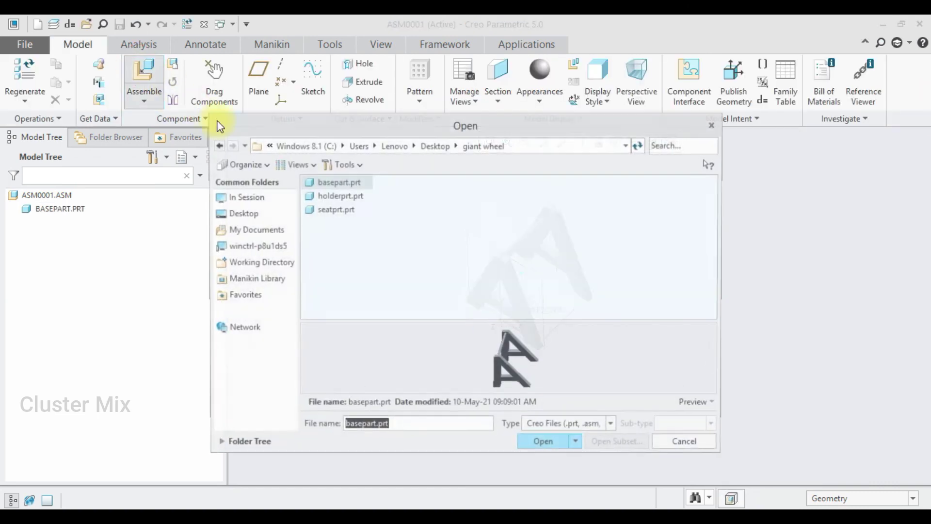
pyautogui.click(324, 195)
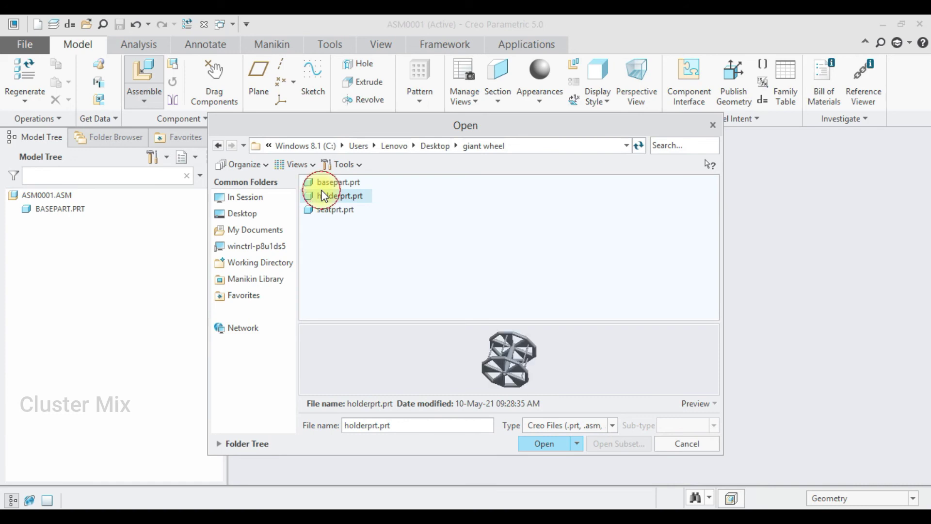
pyautogui.doubleClick(324, 196)
pyautogui.scroll(-3, 583, 263)
pyautogui.moveTo(582, 264); pyautogui.dragTo(611, 298, button='middle')
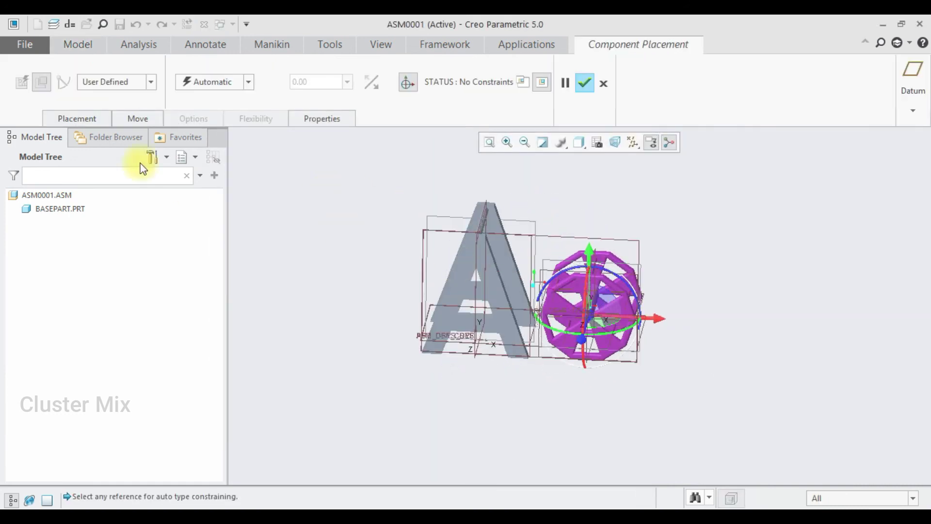
pyautogui.click(119, 81)
pyautogui.click(104, 121)
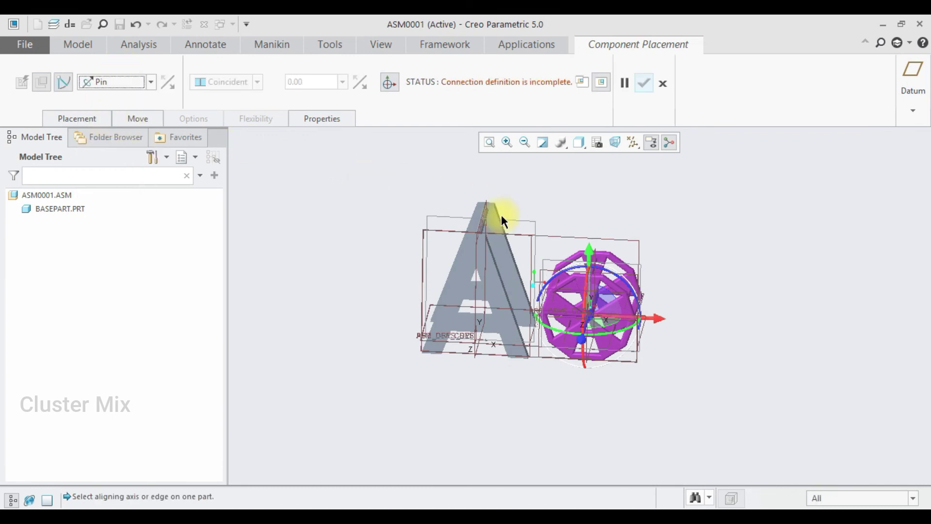
# Align the axis of the holder's central tube with the axis of the base's top shaft
pyautogui.scroll(-5, 464, 216)
pyautogui.click(459, 225)
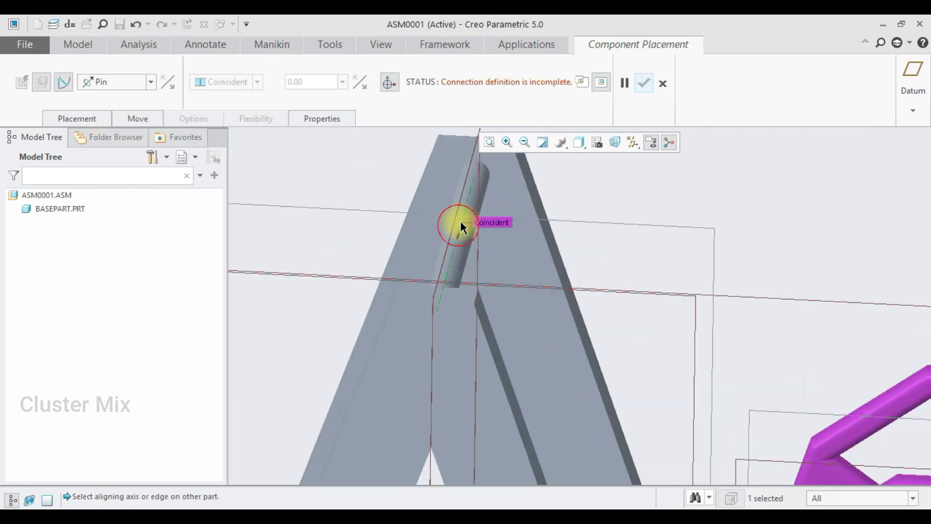
pyautogui.scroll(5, 461, 219)
pyautogui.moveTo(711, 271); pyautogui.dragTo(621, 342, button='middle')
pyautogui.scroll(-3, 566, 356)
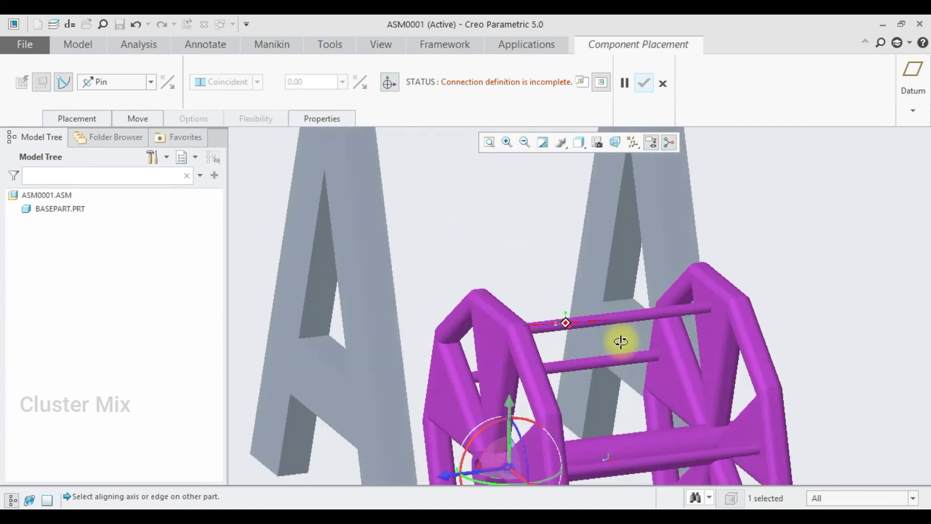
pyautogui.scroll(1, 597, 284)
pyautogui.scroll(-3, 619, 400)
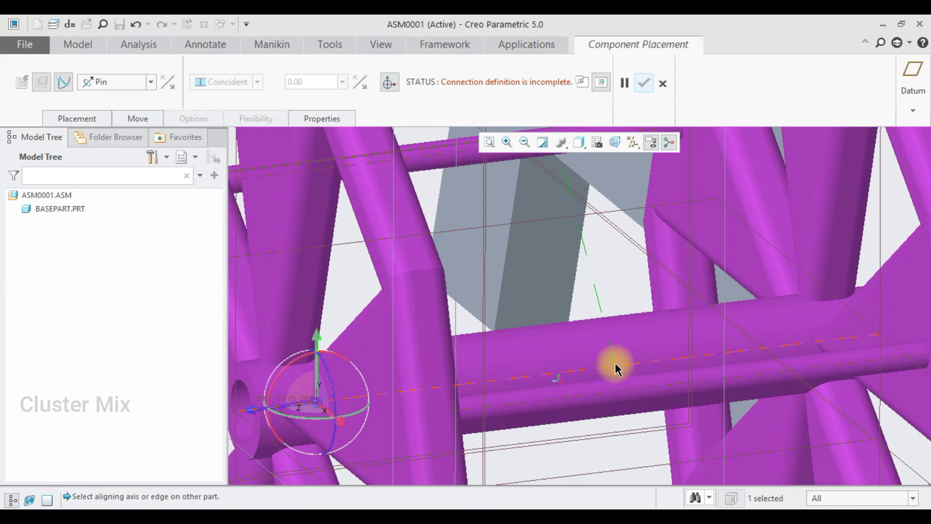
pyautogui.click(615, 372)
pyautogui.scroll(8, 613, 363)
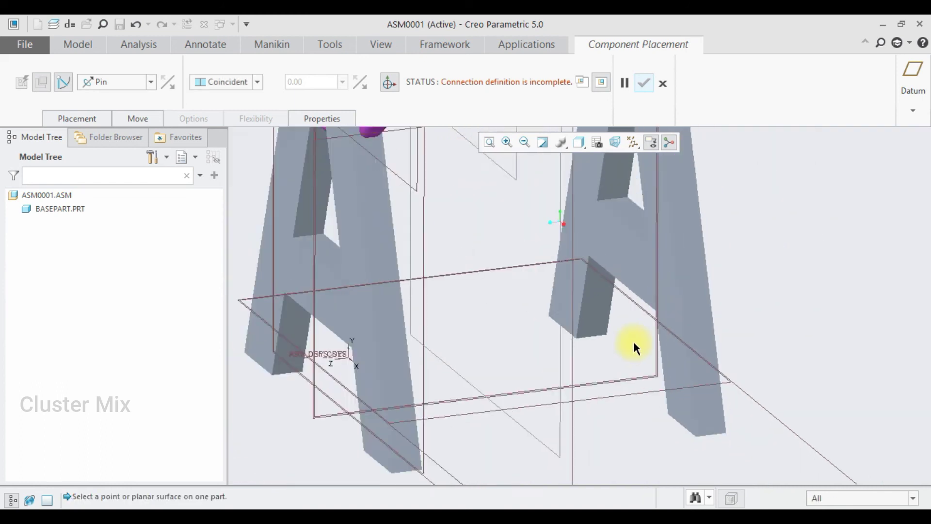
pyautogui.scroll(-8, 618, 208)
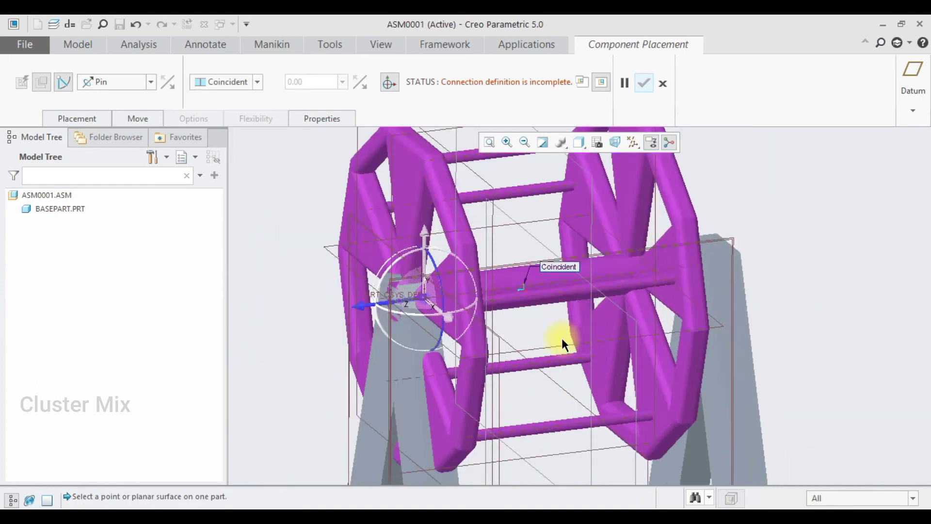
# Move the holder clear of the base and pair the base frame's face with the end face of the holder's hub
pyautogui.moveTo(374, 295); pyautogui.dragTo(839, 201)
pyautogui.scroll(-4, 799, 187)
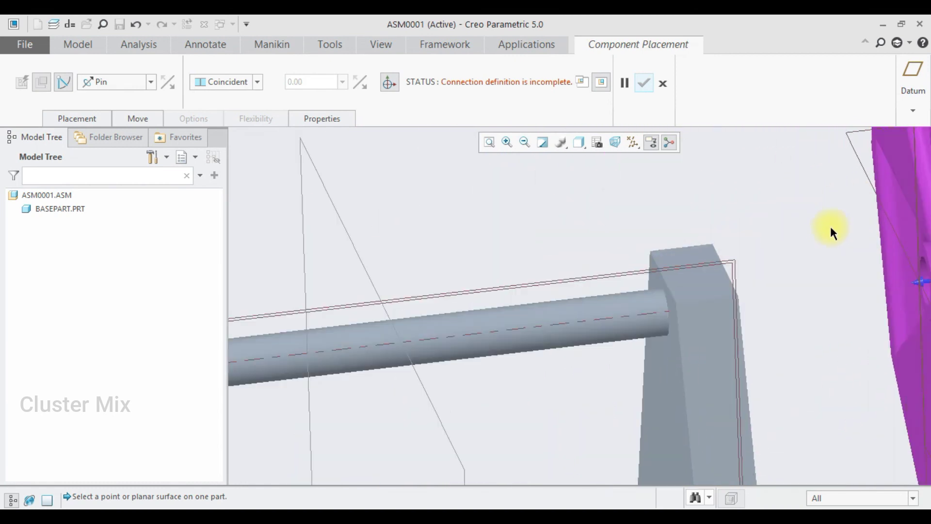
pyautogui.scroll(5, 592, 238)
pyautogui.moveTo(391, 316); pyautogui.dragTo(467, 322, button='middle')
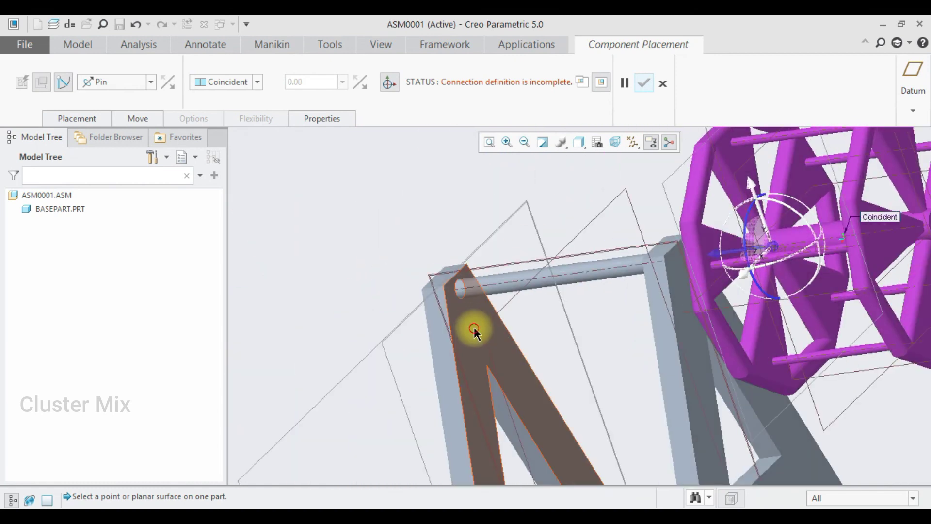
pyautogui.click(474, 329)
pyautogui.scroll(4, 532, 283)
pyautogui.moveTo(532, 284); pyautogui.dragTo(594, 277, button='middle')
pyautogui.scroll(-8, 595, 279)
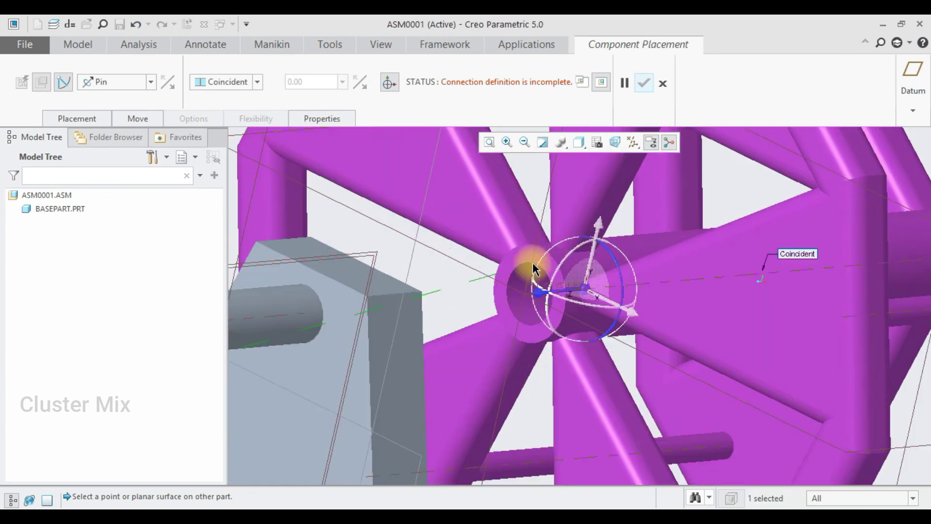
pyautogui.click(528, 254)
pyautogui.scroll(7, 528, 254)
pyautogui.moveTo(529, 255); pyautogui.dragTo(476, 252, button='middle')
# Change the holder's face constraint to Distance with a value of 5 and accept the placement
pyautogui.click(224, 81)
pyautogui.click(219, 97)
pyautogui.scroll(-3, 462, 280)
pyautogui.doubleClick(313, 80)
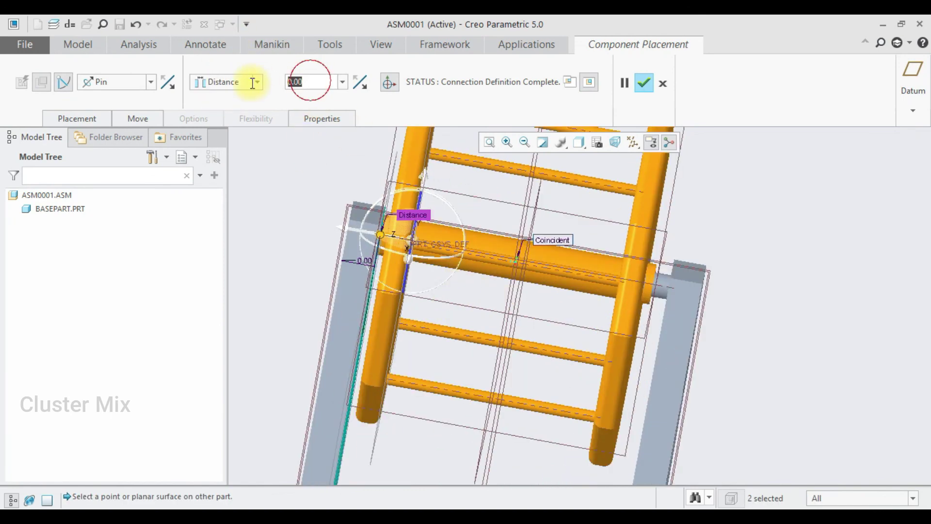
pyautogui.write('5')
pyautogui.press('Return')
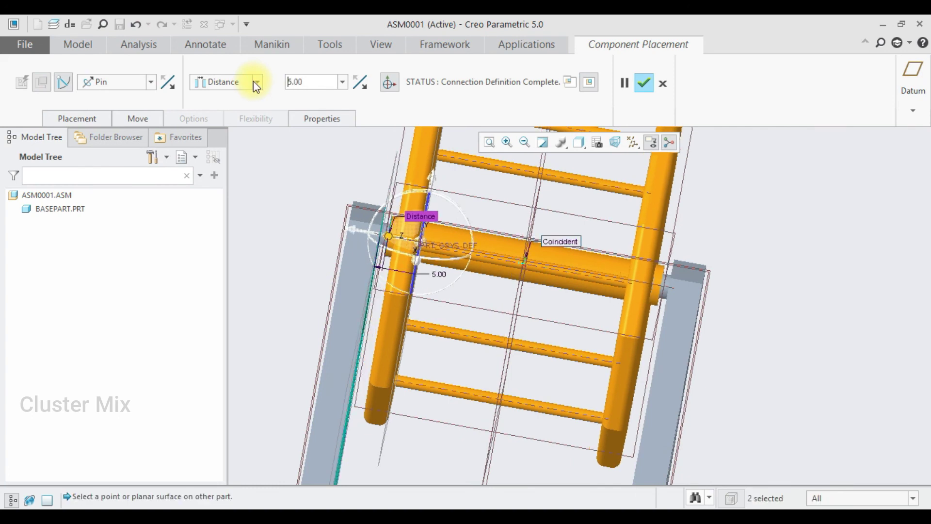
pyautogui.click(643, 82)
# Insert seatprt.prt into the assembly and set its connection type to Pin
pyautogui.scroll(-4, 820, 252)
pyautogui.moveTo(822, 278)
pyautogui.mouseDown(button='middle')
pyautogui.moveTo(741, 260)
pyautogui.moveTo(794, 266)
pyautogui.moveTo(830, 256)
pyautogui.moveTo(828, 286)
pyautogui.moveTo(839, 280)
pyautogui.mouseUp(button='middle')
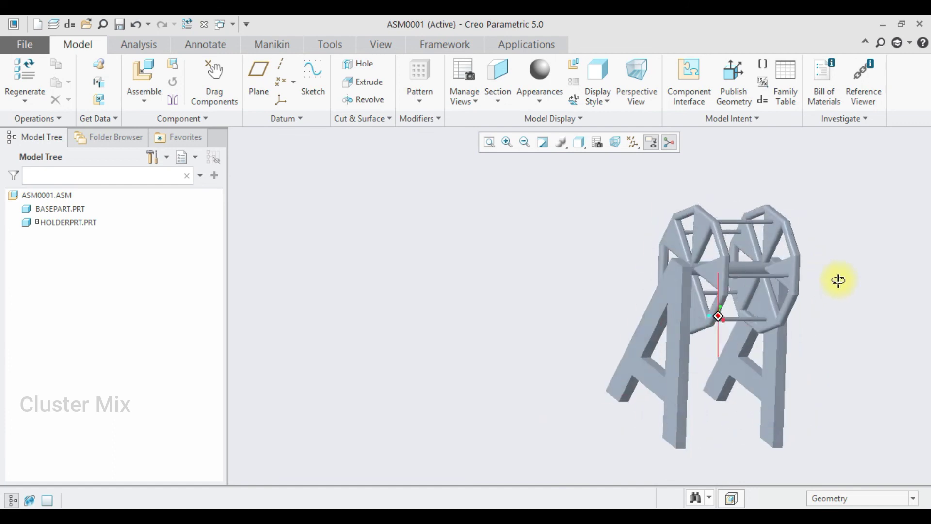
pyautogui.scroll(3, 803, 332)
pyautogui.moveTo(802, 331)
pyautogui.mouseDown(button='middle')
pyautogui.moveTo(791, 314)
pyautogui.moveTo(786, 331)
pyautogui.mouseUp(button='middle')
pyautogui.click(146, 74)
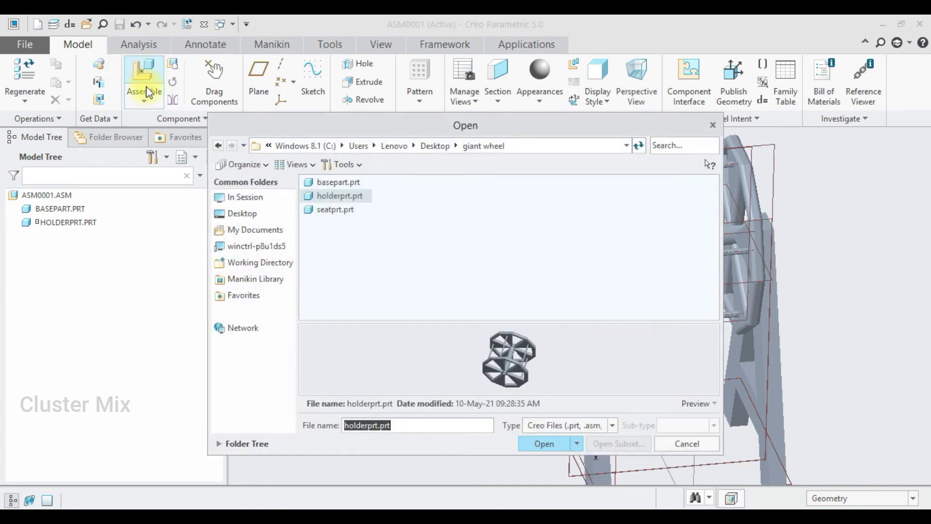
pyautogui.doubleClick(335, 211)
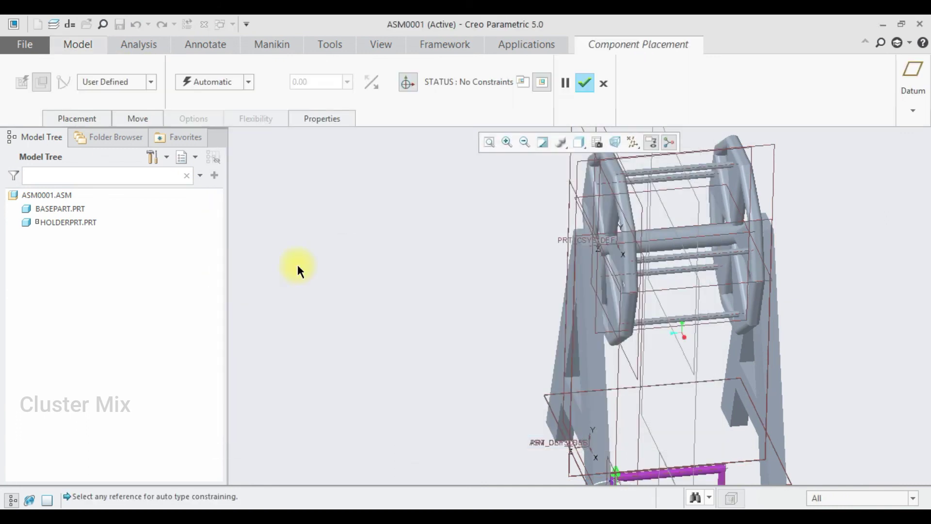
pyautogui.scroll(3, 468, 187)
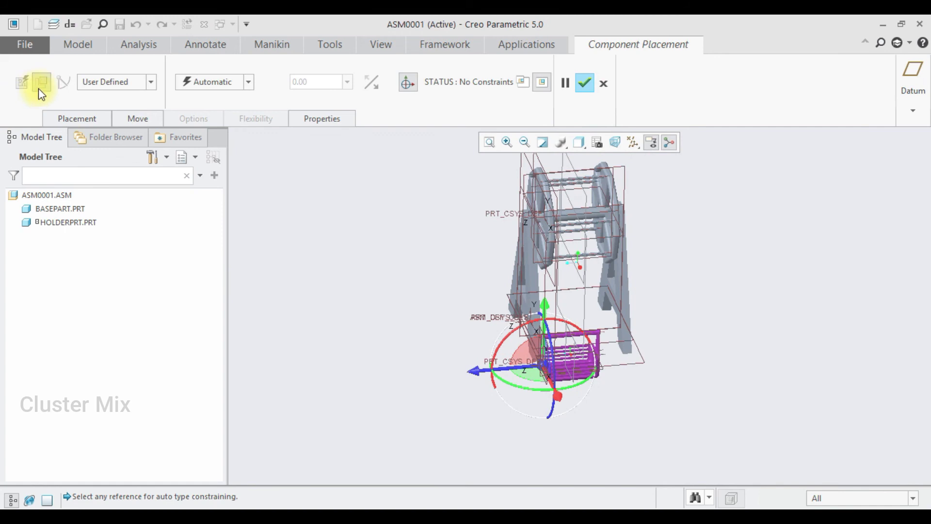
pyautogui.click(94, 85)
pyautogui.click(104, 118)
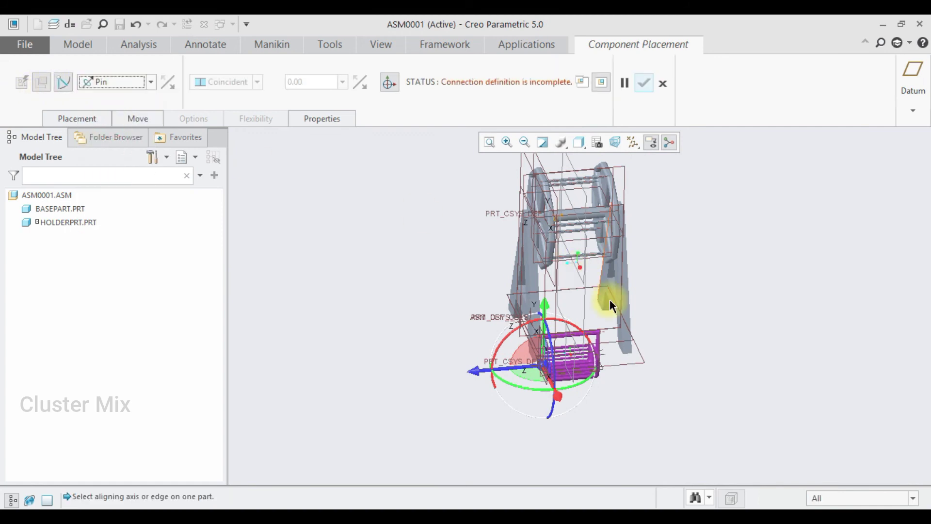
# Align the axis of the seat's top handle bar with the lower cross rod of the holder
pyautogui.scroll(-2, 569, 375)
pyautogui.scroll(-1, 568, 374)
pyautogui.scroll(-3, 585, 281)
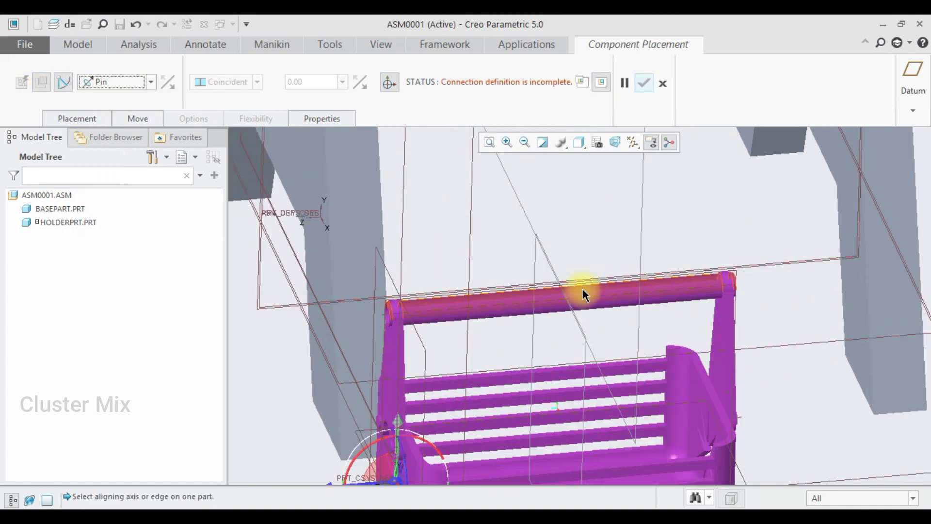
pyautogui.click(581, 301)
pyautogui.scroll(2, 580, 301)
pyautogui.scroll(9, 601, 242)
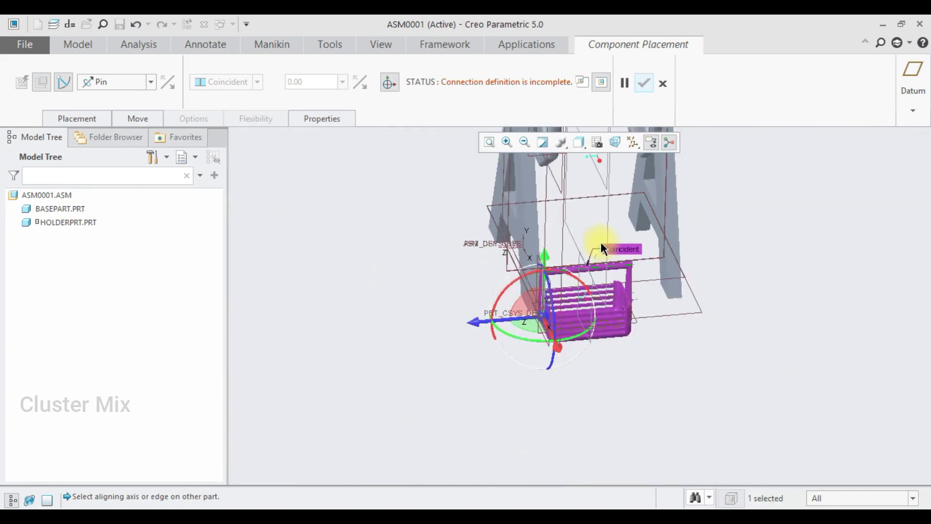
pyautogui.scroll(-8, 604, 209)
pyautogui.scroll(1, 577, 243)
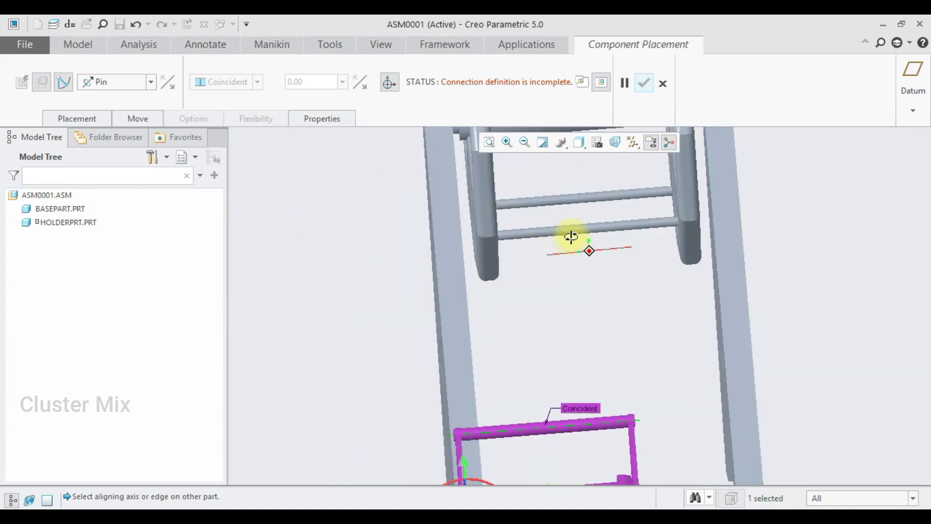
pyautogui.scroll(-6, 575, 228)
pyautogui.click(540, 247)
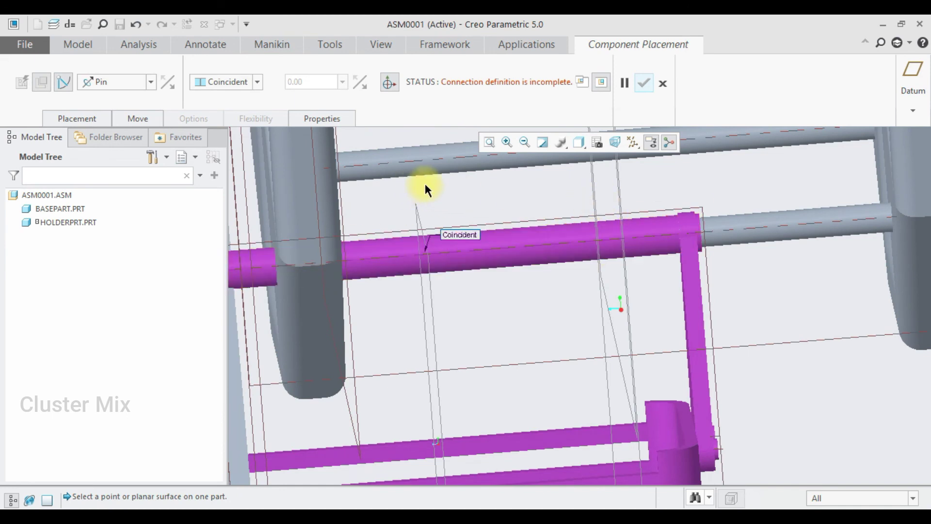
pyautogui.scroll(5, 437, 190)
# Slide the seat out of the wheel and pair its handle's end face with the side face of the holder
pyautogui.moveTo(285, 363); pyautogui.dragTo(755, 284)
pyautogui.scroll(-5, 828, 191)
pyautogui.moveTo(798, 210); pyautogui.dragTo(769, 202, button='middle')
pyautogui.scroll(-4, 656, 188)
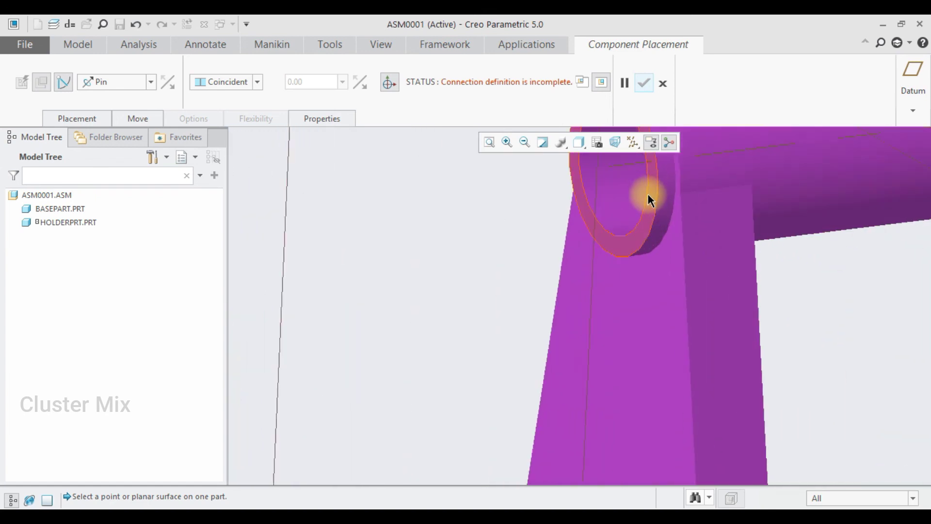
pyautogui.click(649, 198)
pyautogui.scroll(5, 735, 231)
pyautogui.moveTo(656, 262); pyautogui.dragTo(474, 266, button='middle')
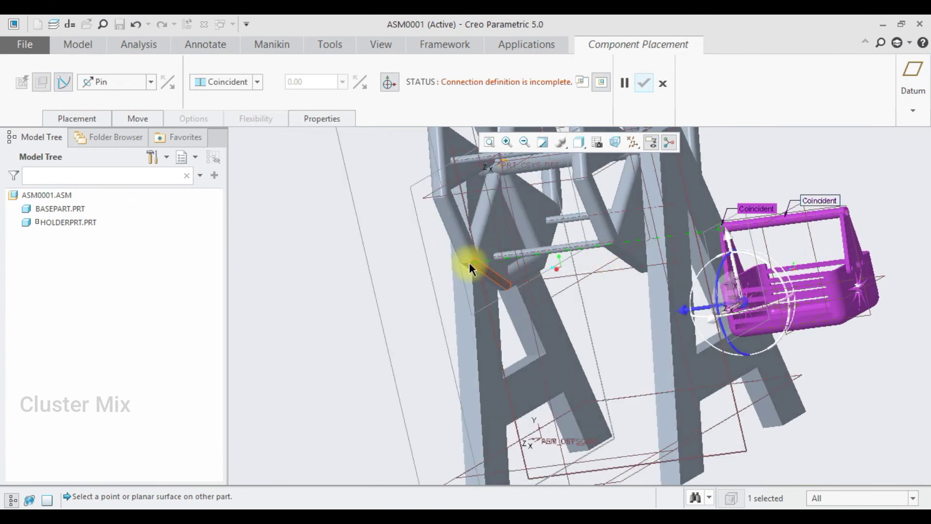
pyautogui.click(487, 234)
# Try a Distance of 5 for the seat's face constraint and restore it to Coincident
pyautogui.click(257, 82)
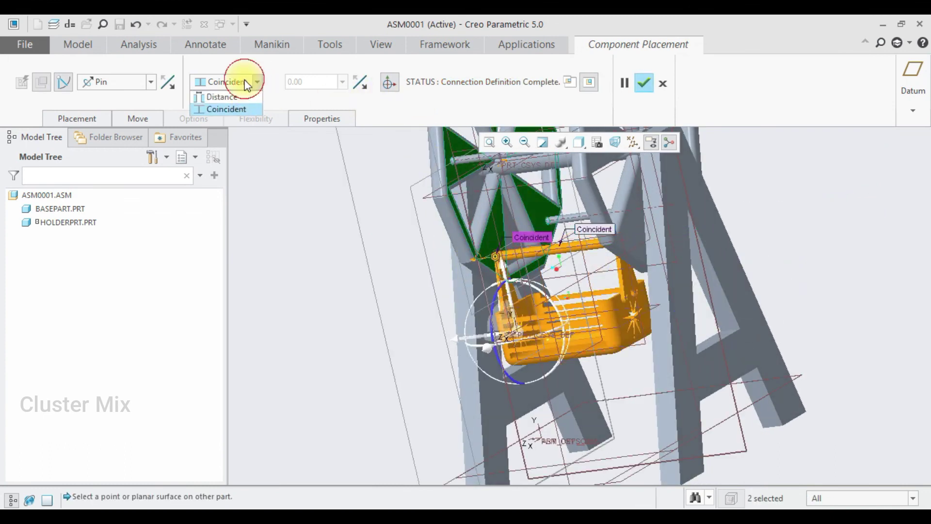
pyautogui.click(228, 97)
pyautogui.write('5')
pyautogui.press('Return')
pyautogui.moveTo(485, 213); pyautogui.dragTo(563, 255, button='middle')
pyautogui.scroll(-4, 458, 235)
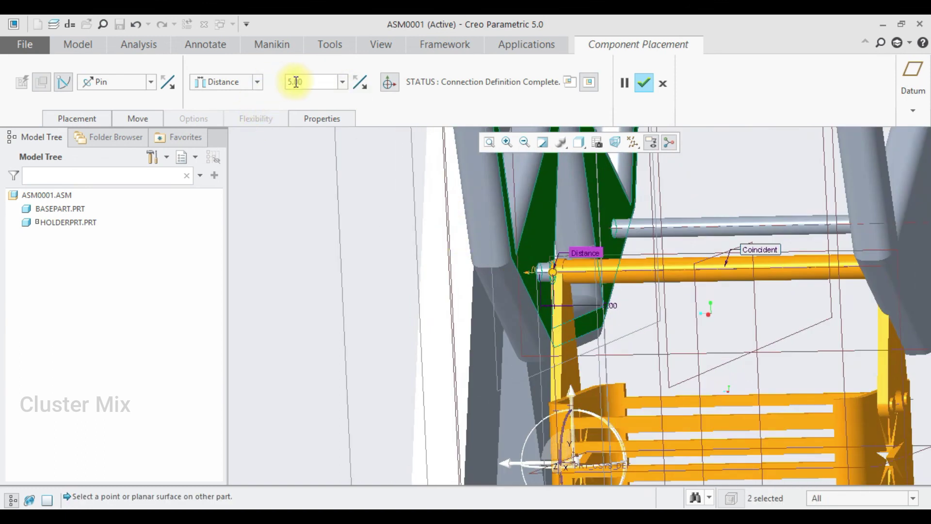
pyautogui.click(246, 82)
pyautogui.click(235, 107)
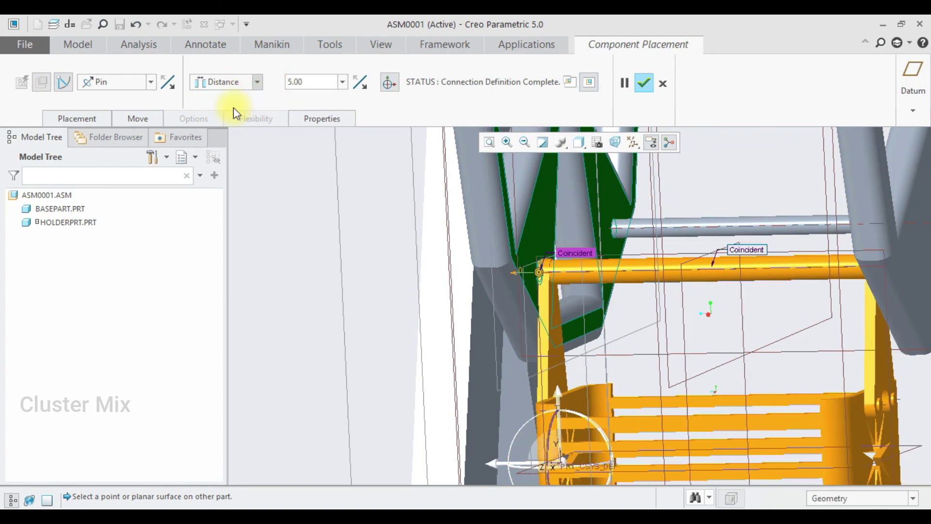
# Accept the placement of the first seat on the holder
pyautogui.moveTo(706, 244)
pyautogui.mouseDown(button='middle')
pyautogui.moveTo(740, 246)
pyautogui.moveTo(723, 245)
pyautogui.mouseUp(button='middle')
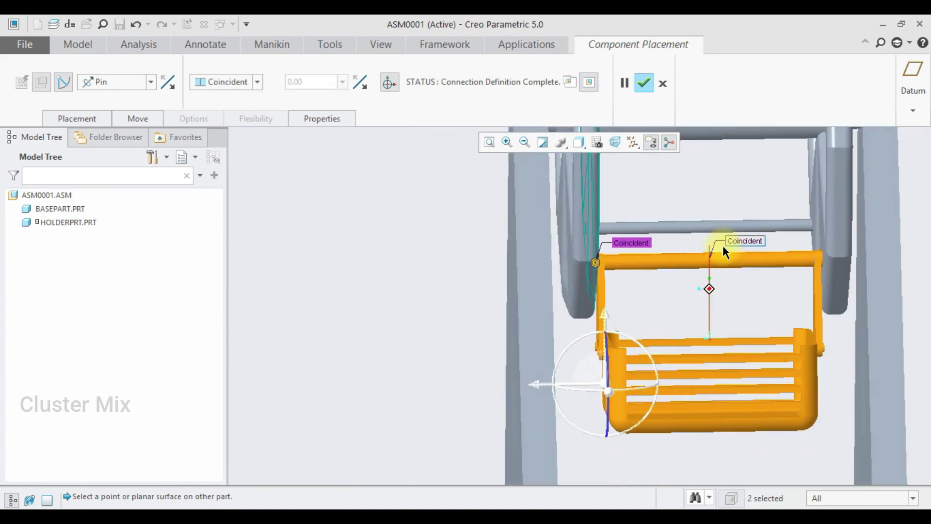
pyautogui.click(646, 83)
pyautogui.scroll(4, 661, 291)
pyautogui.moveTo(661, 291)
pyautogui.mouseDown(button='middle')
pyautogui.moveTo(723, 312)
pyautogui.moveTo(655, 296)
pyautogui.mouseUp(button='middle')
# Insert a second seatprt.prt into the assembly and set its connection type to Pin
pyautogui.click(140, 68)
pyautogui.click(341, 213)
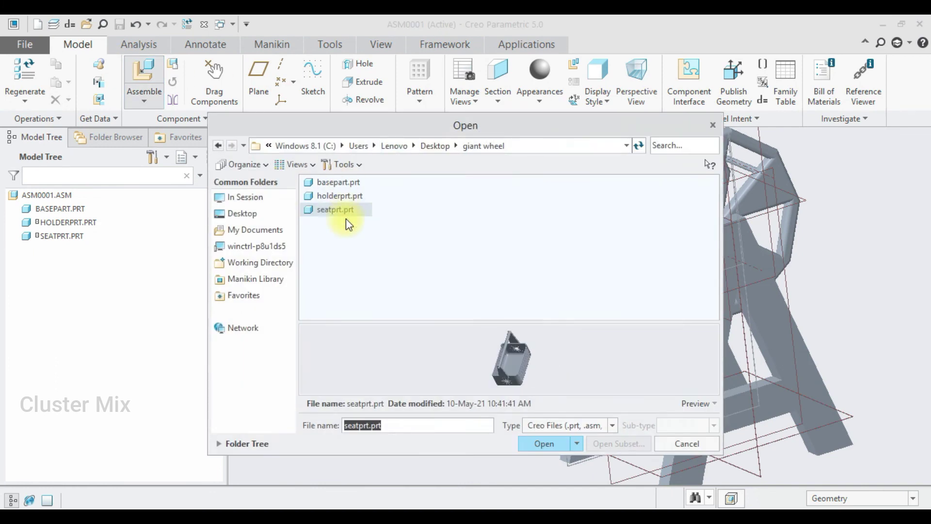
pyautogui.click(544, 443)
pyautogui.click(117, 81)
pyautogui.click(101, 120)
# Align the axis of the second seat's handle bar with another cross rod of the holder
pyautogui.scroll(4, 412, 215)
pyautogui.scroll(-4, 459, 313)
pyautogui.click(440, 201)
pyautogui.scroll(3, 529, 313)
pyautogui.moveTo(548, 314); pyautogui.dragTo(597, 318, button='middle')
pyautogui.scroll(-3, 553, 265)
pyautogui.scroll(-3, 535, 213)
pyautogui.click(534, 213)
# Pair the second seat's handle end face with the holder's side face and accept the placement
pyautogui.moveTo(602, 237); pyautogui.dragTo(496, 230, button='middle')
pyautogui.scroll(3, 495, 230)
pyautogui.click(765, 235)
pyautogui.scroll(-4, 396, 271)
pyautogui.scroll(-3, 396, 272)
pyautogui.click(475, 301)
pyautogui.scroll(6, 476, 303)
pyautogui.click(644, 85)
# Insert a third seatprt.prt into the assembly and set its connection type to Pin
pyautogui.scroll(2, 582, 204)
pyautogui.moveTo(572, 206); pyautogui.dragTo(477, 214, button='middle')
pyautogui.click(135, 70)
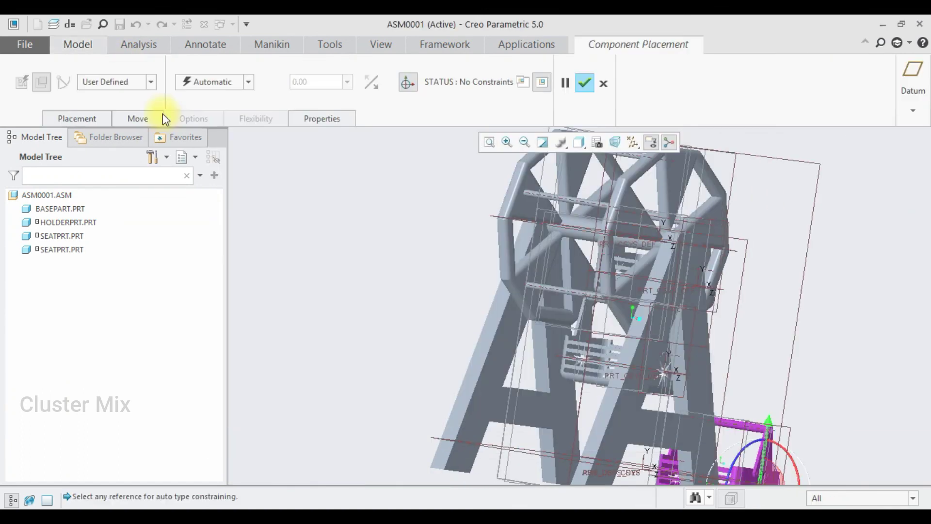
pyautogui.click(116, 82)
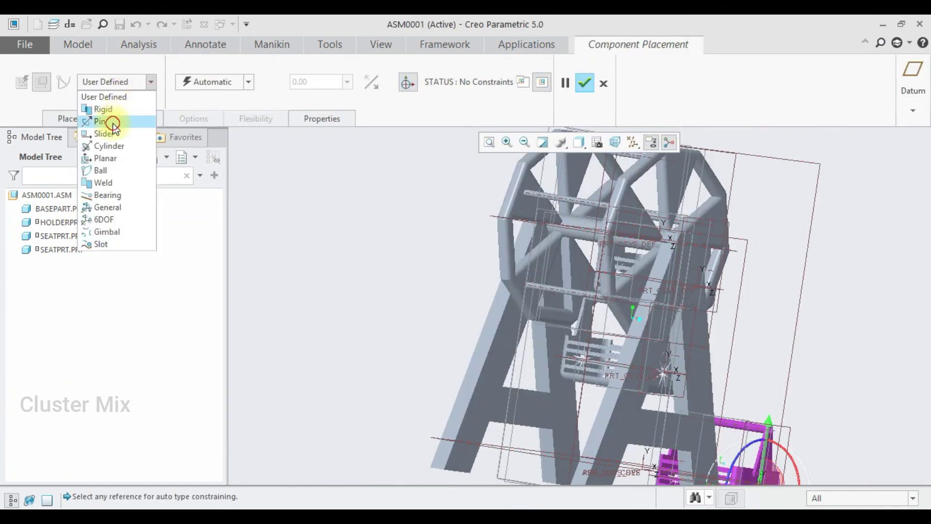
pyautogui.click(104, 121)
# Align the axis of the third seat's handle bar with a free cross rod of the holder
pyautogui.scroll(-5, 539, 298)
pyautogui.scroll(-2, 540, 293)
pyautogui.click(495, 289)
pyautogui.scroll(5, 495, 289)
pyautogui.scroll(-6, 680, 392)
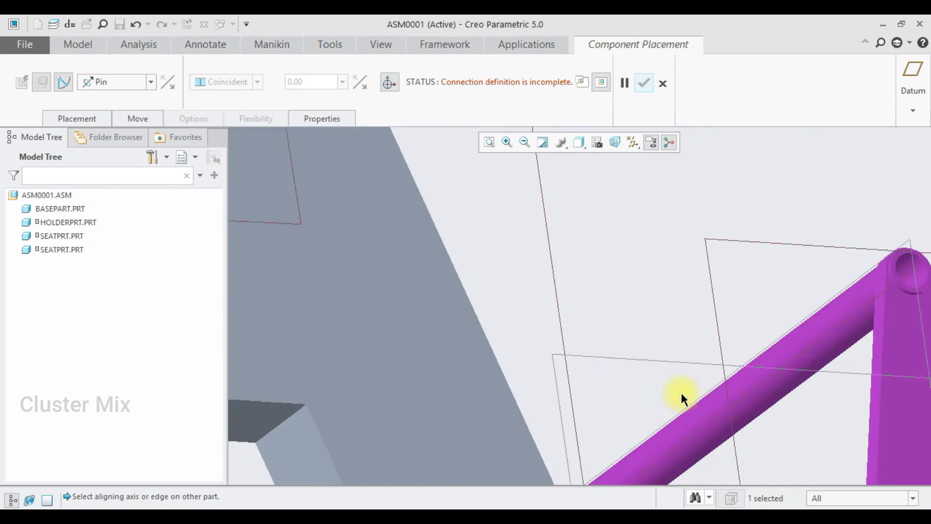
pyautogui.click(796, 397)
# Pair the third seat's outer arm face with the holder's side face and accept the placement
pyautogui.scroll(8, 795, 397)
pyautogui.moveTo(728, 349); pyautogui.dragTo(527, 298, button='middle')
pyautogui.scroll(-8, 703, 342)
pyautogui.click(704, 345)
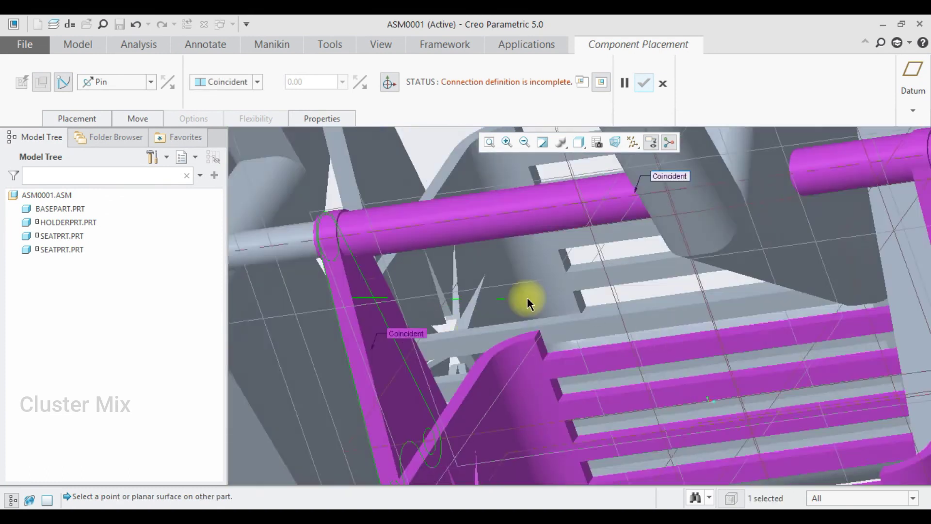
pyautogui.scroll(4, 528, 297)
pyautogui.click(363, 213)
pyautogui.click(648, 84)
# Insert a fourth seatprt.prt into the assembly and set its connection type to Pin
pyautogui.scroll(8, 620, 204)
pyautogui.moveTo(620, 204)
pyautogui.mouseDown(button='middle')
pyautogui.moveTo(568, 233)
pyautogui.moveTo(603, 206)
pyautogui.mouseUp(button='middle')
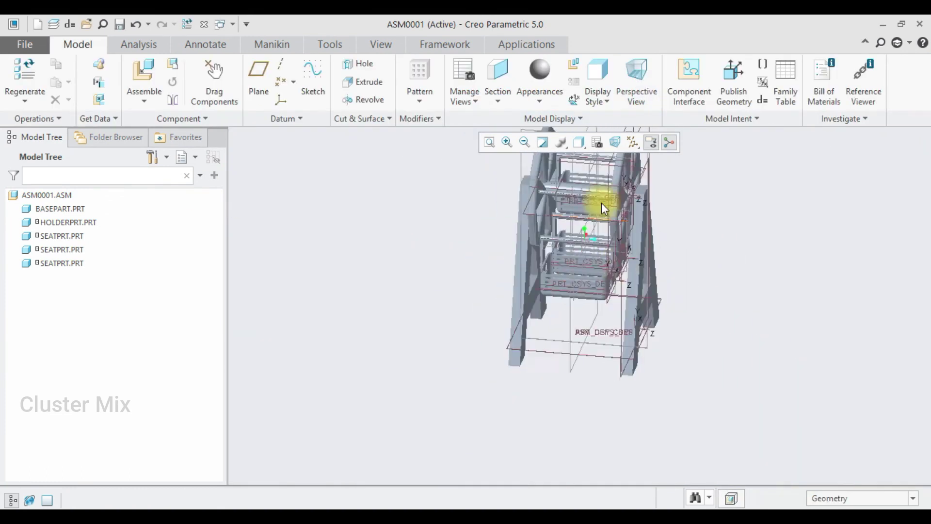
pyautogui.scroll(-3, 582, 207)
pyautogui.click(139, 71)
pyautogui.doubleClick(332, 211)
pyautogui.click(150, 82)
pyautogui.click(97, 121)
# Align the fourth seat's handle bar axis with the next free cross rod of the holder
pyautogui.moveTo(634, 291); pyautogui.dragTo(582, 276, button='middle')
pyautogui.scroll(-6, 490, 229)
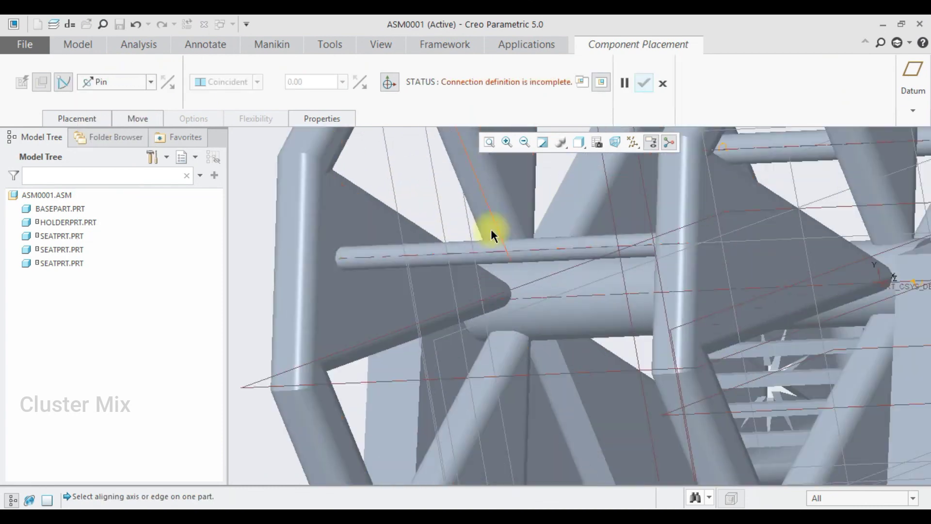
pyautogui.click(467, 258)
pyautogui.scroll(8, 467, 257)
pyautogui.scroll(-7, 630, 310)
pyautogui.click(642, 283)
# Pair the holder's inner side face with the fourth seat's arm face and accept the placement
pyautogui.scroll(8, 642, 286)
pyautogui.moveTo(626, 252); pyautogui.dragTo(514, 228, button='middle')
pyautogui.scroll(-4, 485, 238)
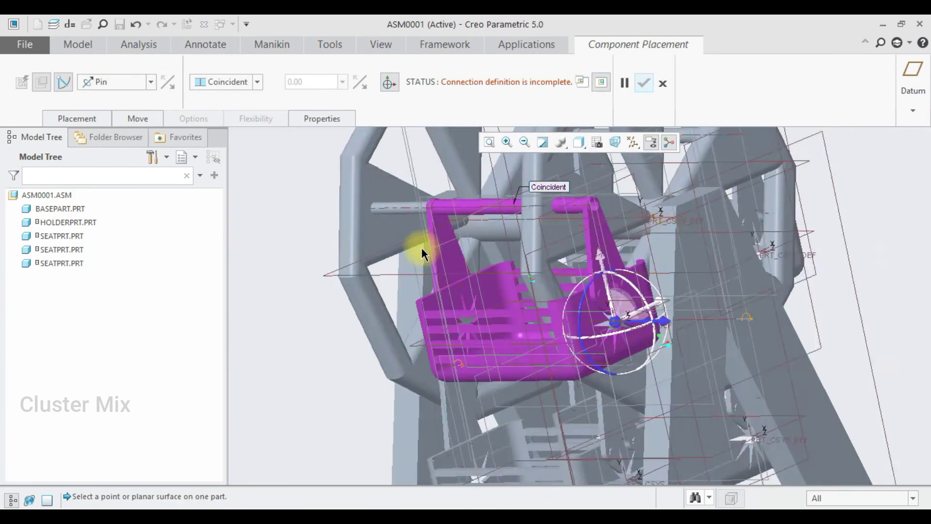
pyautogui.click(421, 248)
pyautogui.scroll(3, 421, 248)
pyautogui.moveTo(582, 233); pyautogui.dragTo(675, 221, button='middle')
pyautogui.scroll(-8, 767, 189)
pyautogui.click(782, 178)
pyautogui.scroll(8, 767, 208)
pyautogui.moveTo(732, 235); pyautogui.dragTo(560, 190, button='middle')
pyautogui.click(644, 83)
# Insert a fifth seatprt.prt into the assembly and set its connection type to Pin
pyautogui.scroll(3, 645, 214)
pyautogui.click(147, 74)
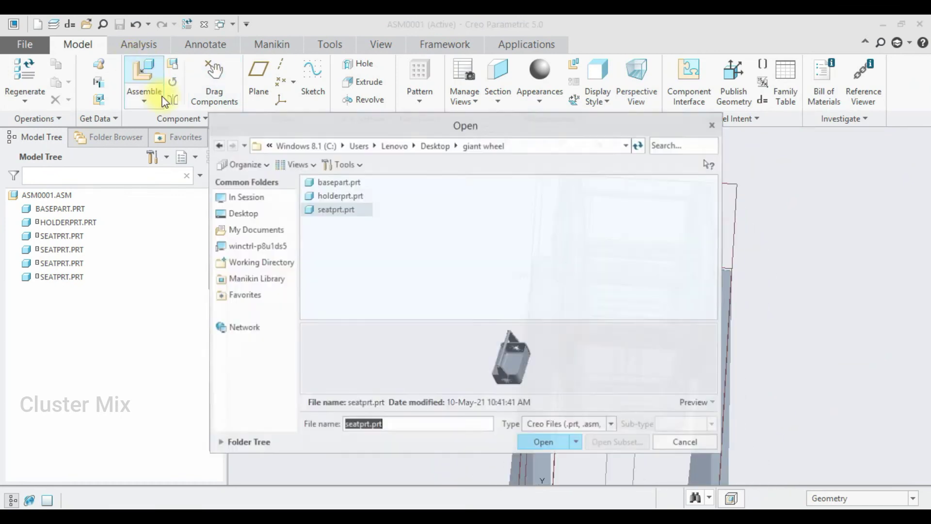
pyautogui.click(543, 441)
pyautogui.click(118, 82)
pyautogui.click(105, 119)
# Align the fifth seat's handle bar axis with the last free cross rod of the holder
pyautogui.scroll(-5, 684, 183)
pyautogui.click(642, 221)
pyautogui.scroll(7, 642, 221)
pyautogui.scroll(-6, 643, 342)
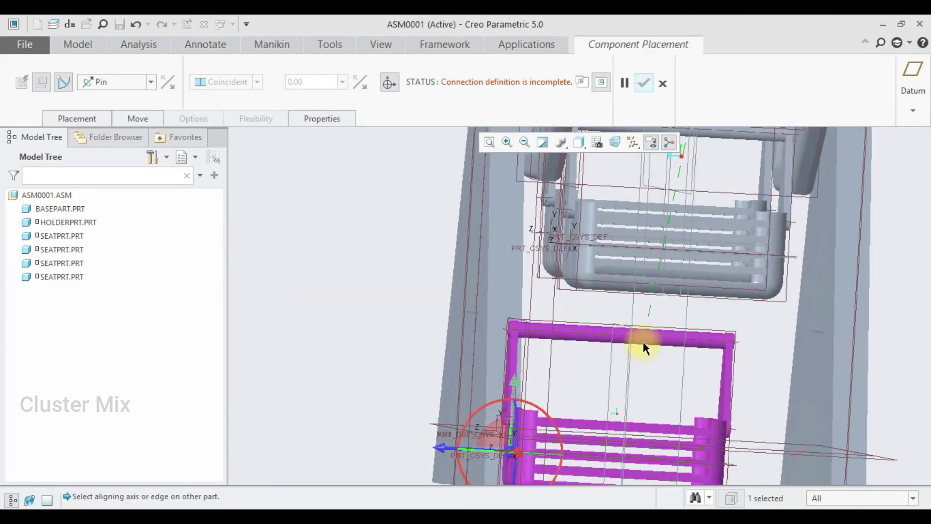
pyautogui.click(643, 341)
# Pair the fifth seat's arm face with the holder's side face and accept the placement
pyautogui.scroll(9, 665, 357)
pyautogui.scroll(-7, 688, 252)
pyautogui.moveTo(688, 252); pyautogui.dragTo(776, 296, button='middle')
pyautogui.click(776, 301)
pyautogui.moveTo(776, 300); pyautogui.dragTo(618, 235, button='middle')
pyautogui.click(594, 272)
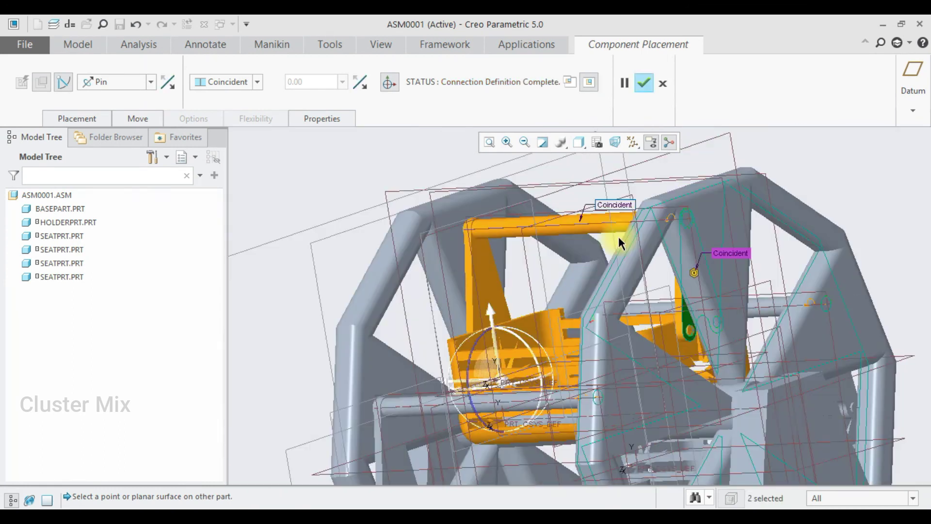
pyautogui.click(644, 83)
# Open the holder part from the assembly in its own window and edit the definition of Sketch 6
pyautogui.scroll(6, 671, 250)
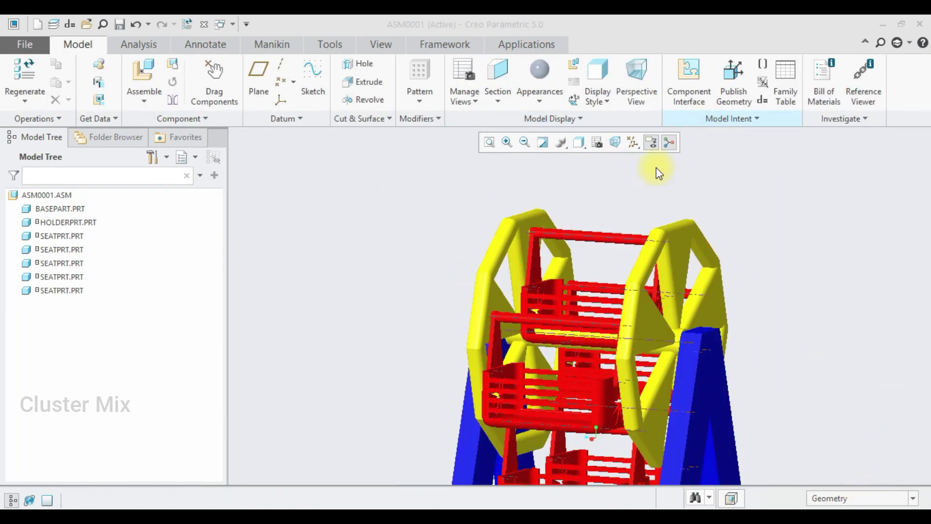
pyautogui.click(717, 170)
pyautogui.scroll(-3, 571, 256)
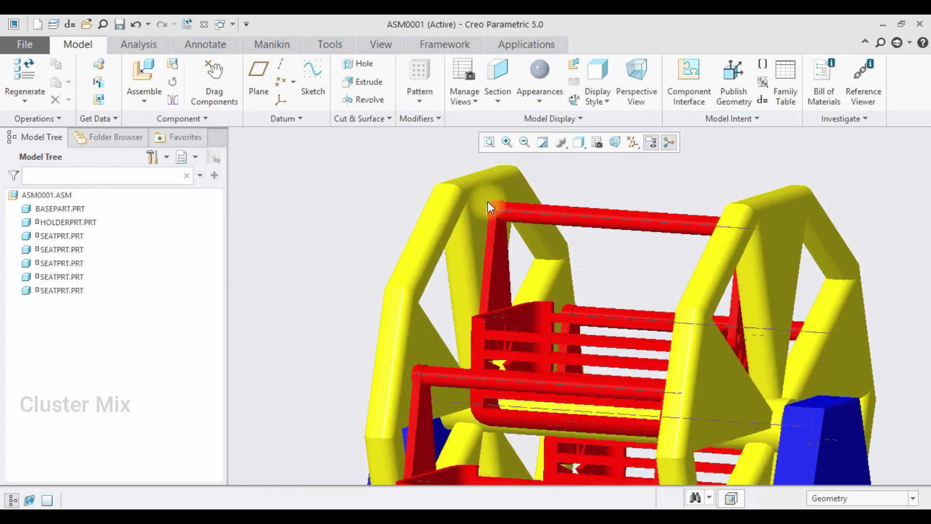
pyautogui.click(481, 201)
pyautogui.click(510, 122)
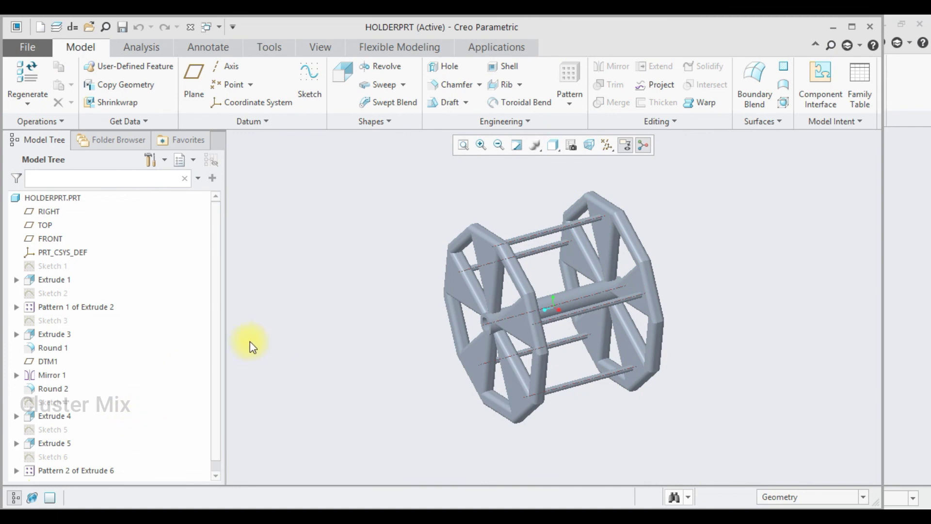
pyautogui.scroll(-1, 218, 449)
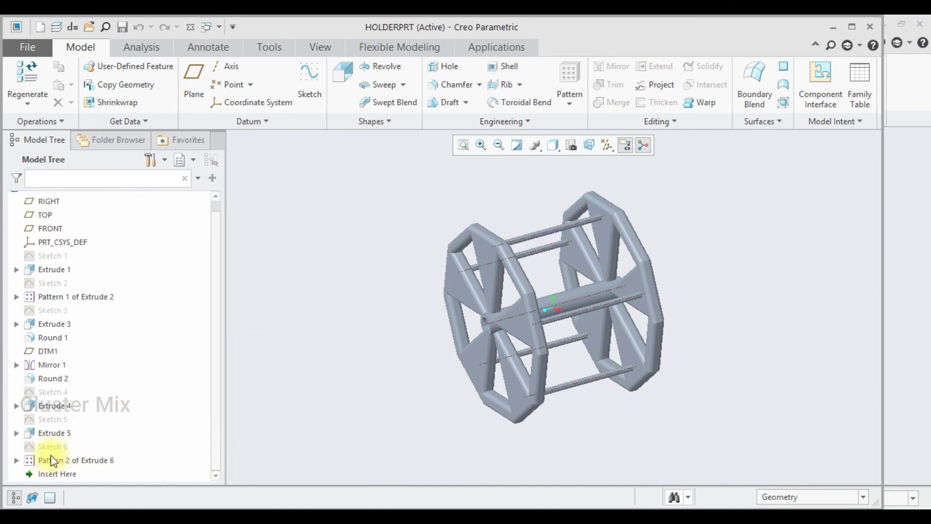
pyautogui.click(53, 447)
pyautogui.click(78, 366)
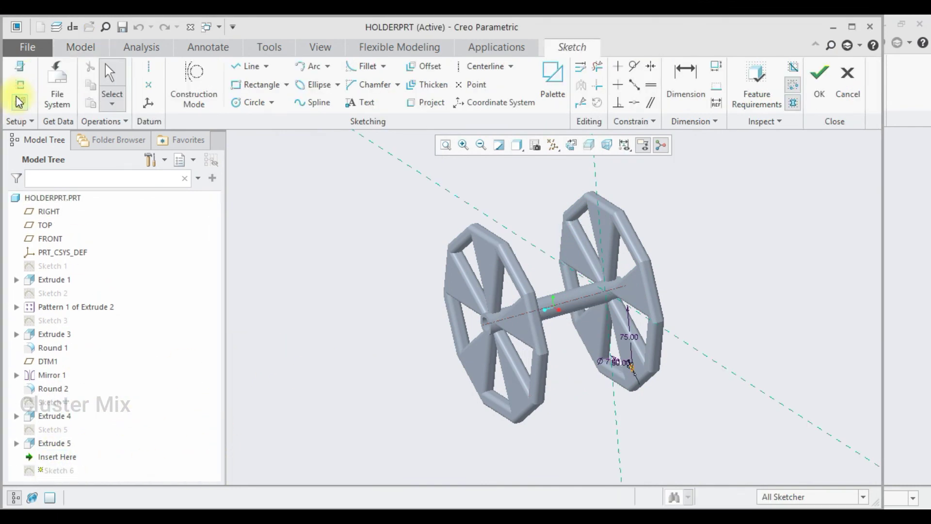
# Set the rod circle's vertical distance from the wheel centre to 85, finish the sketch and close the holder part window
pyautogui.scroll(3, 645, 367)
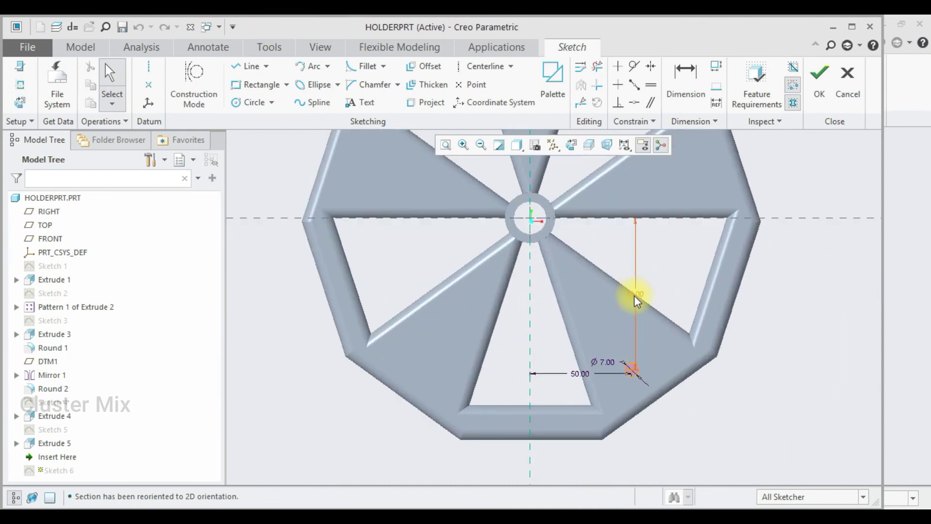
pyautogui.doubleClick(639, 293)
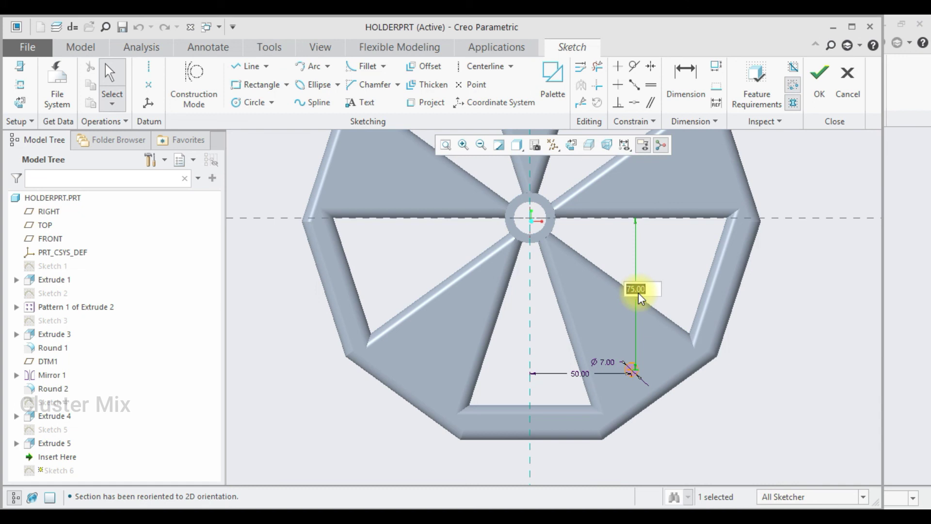
pyautogui.press('Return')
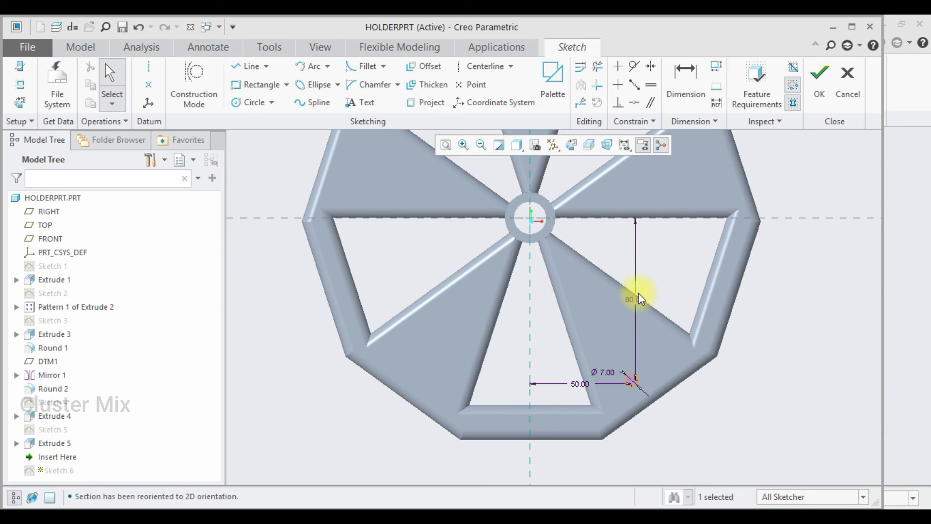
pyautogui.doubleClick(638, 296)
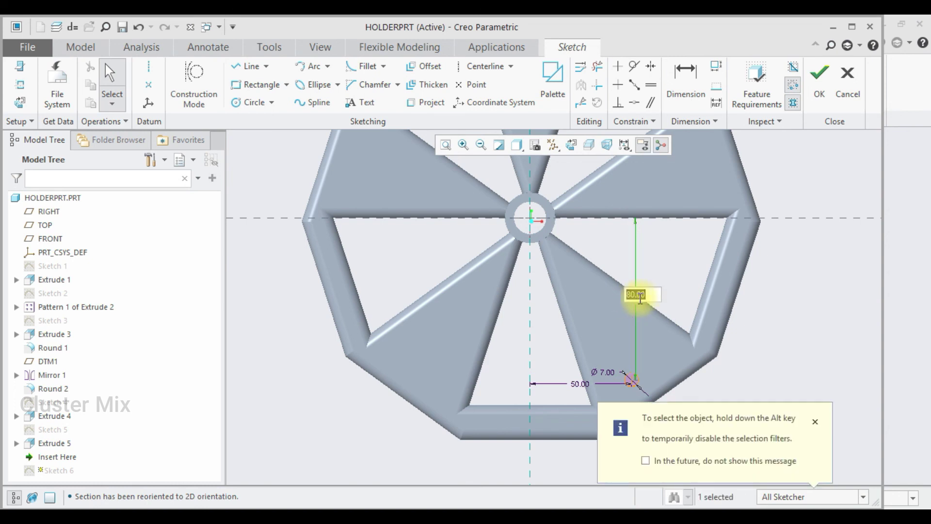
pyautogui.write('85')
pyautogui.press('Return')
pyautogui.scroll(2, 669, 305)
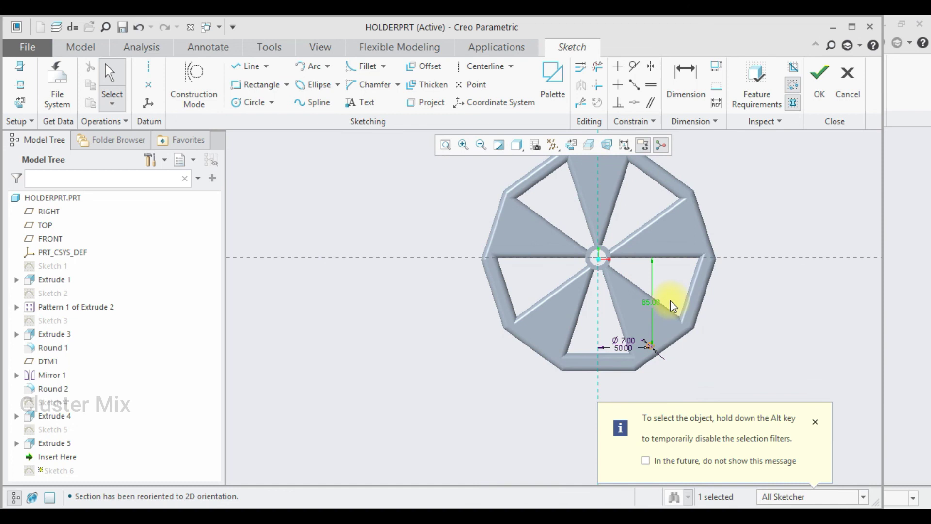
pyautogui.scroll(-1, 662, 368)
pyautogui.click(820, 83)
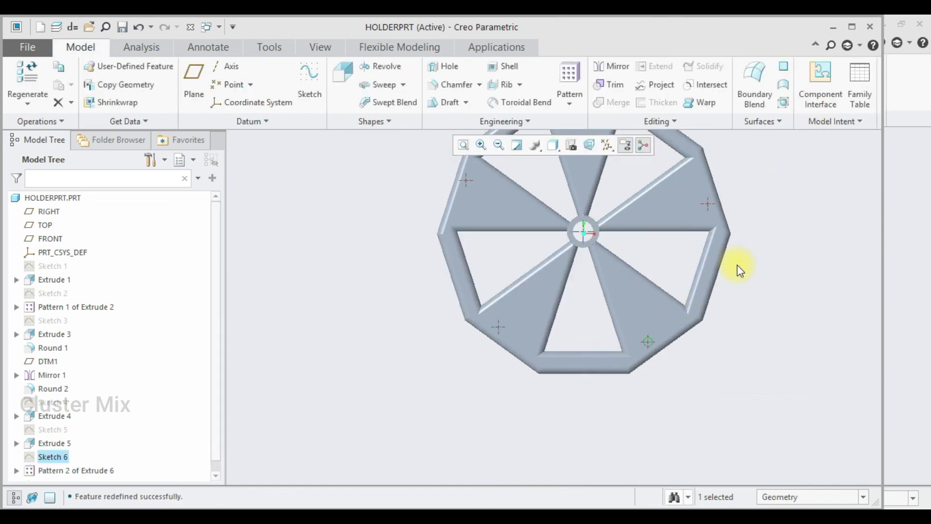
pyautogui.click(865, 28)
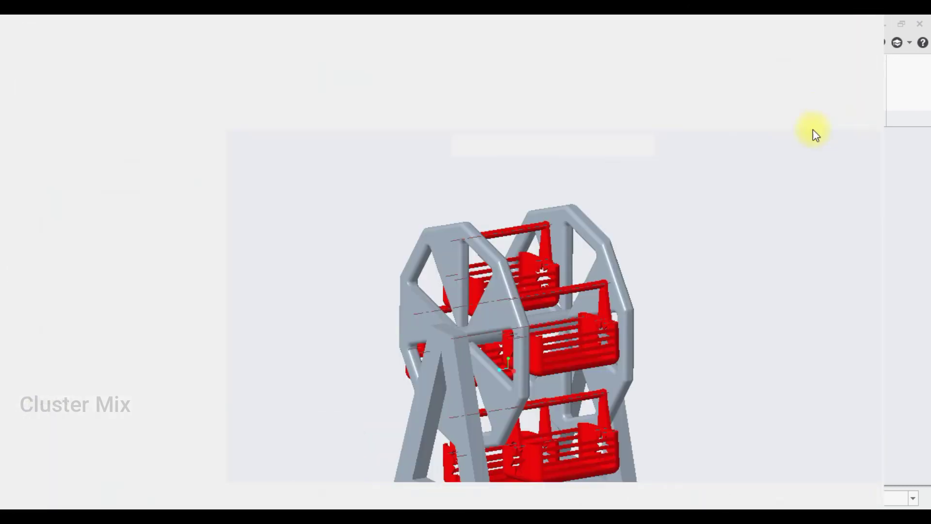
# Apply the blue appearance to HOLDER1.PRT in the ASM0003 assembly
pyautogui.moveTo(528, 295); pyautogui.dragTo(486, 299, button='middle')
pyautogui.scroll(2, 567, 134)
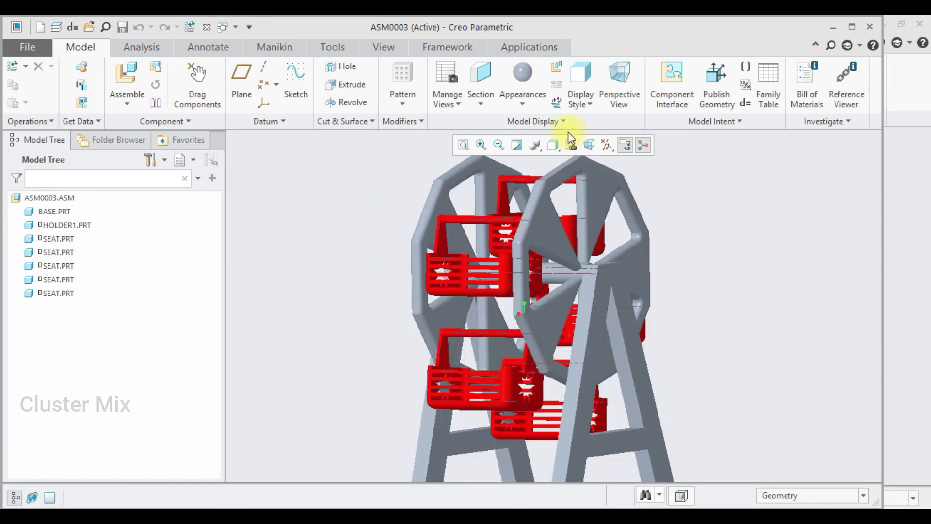
pyautogui.scroll(2, 574, 265)
pyautogui.scroll(-1, 581, 233)
pyautogui.moveTo(586, 237)
pyautogui.mouseDown(button='middle')
pyautogui.moveTo(466, 193)
pyautogui.moveTo(445, 243)
pyautogui.moveTo(588, 266)
pyautogui.moveTo(634, 285)
pyautogui.moveTo(616, 255)
pyautogui.moveTo(618, 267)
pyautogui.moveTo(586, 267)
pyautogui.moveTo(590, 238)
pyautogui.mouseUp(button='middle')
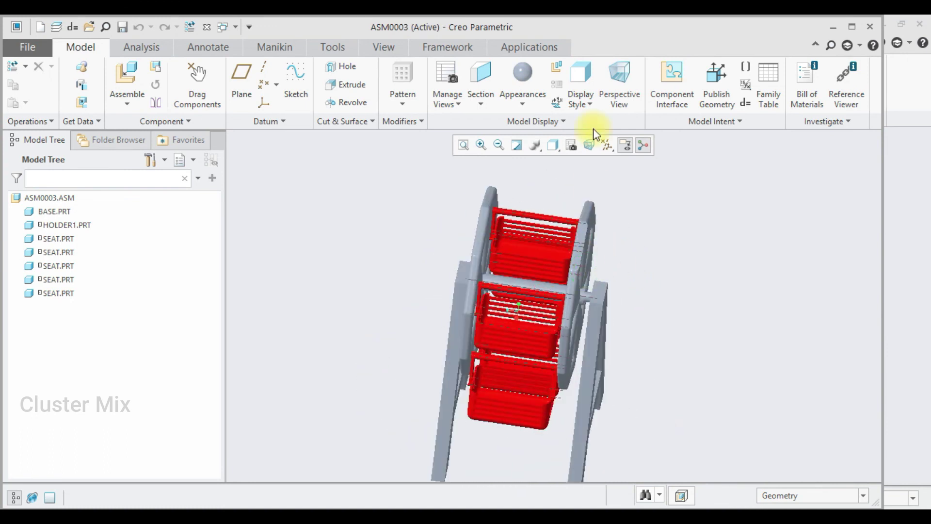
pyautogui.click(523, 95)
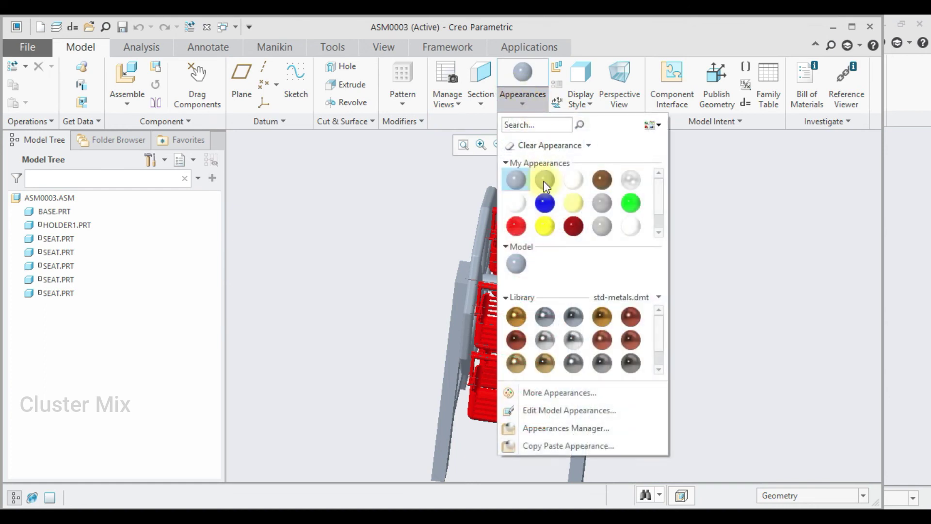
pyautogui.click(544, 175)
pyautogui.click(487, 222)
pyautogui.click(865, 60)
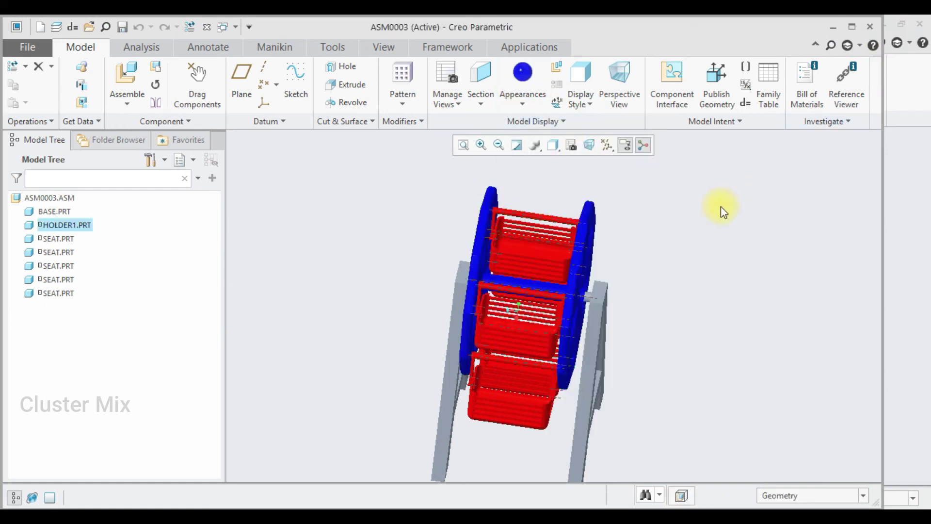
# Apply the green appearance to BASE.PRT
pyautogui.moveTo(708, 189); pyautogui.dragTo(670, 187, button='middle')
pyautogui.click(523, 99)
pyautogui.click(732, 185)
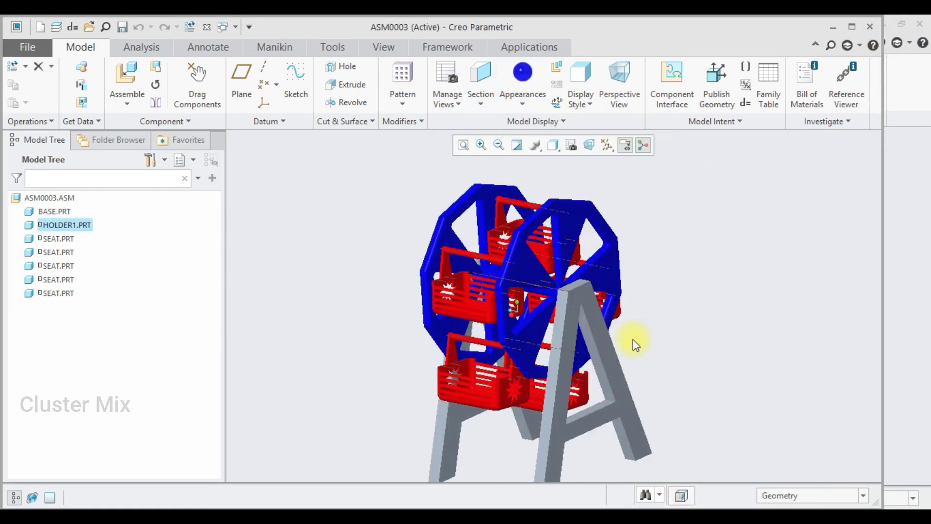
pyautogui.click(53, 211)
pyautogui.click(523, 85)
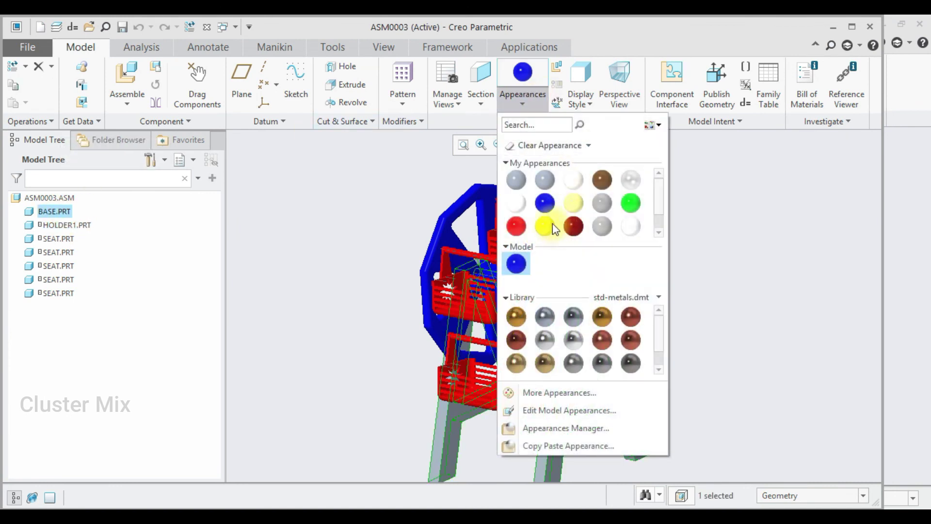
pyautogui.click(631, 204)
pyautogui.scroll(1, 746, 243)
pyautogui.scroll(-1, 747, 243)
pyautogui.moveTo(747, 243); pyautogui.dragTo(730, 244, button='middle')
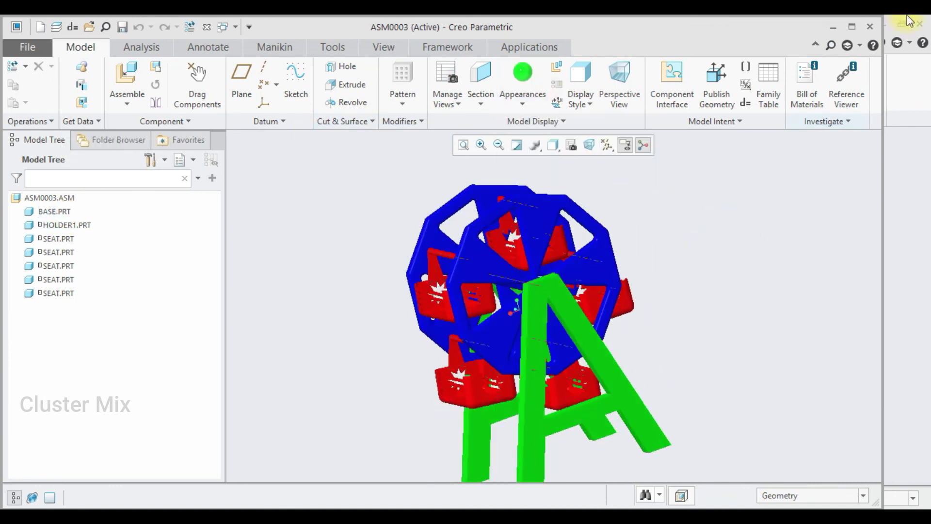
# Maximize the ASM0003 assembly window and switch to the Mechanism application
pyautogui.click(857, 25)
pyautogui.moveTo(697, 214); pyautogui.dragTo(723, 221, button='middle')
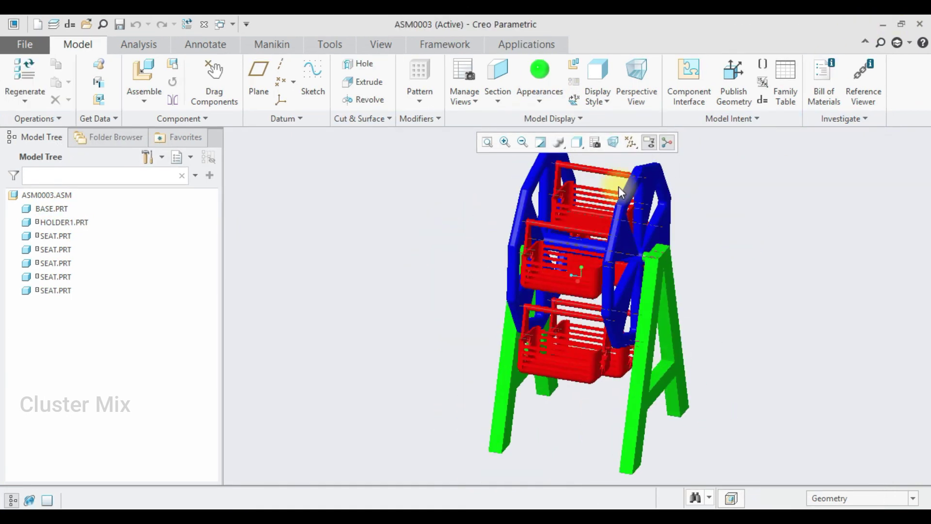
pyautogui.click(537, 44)
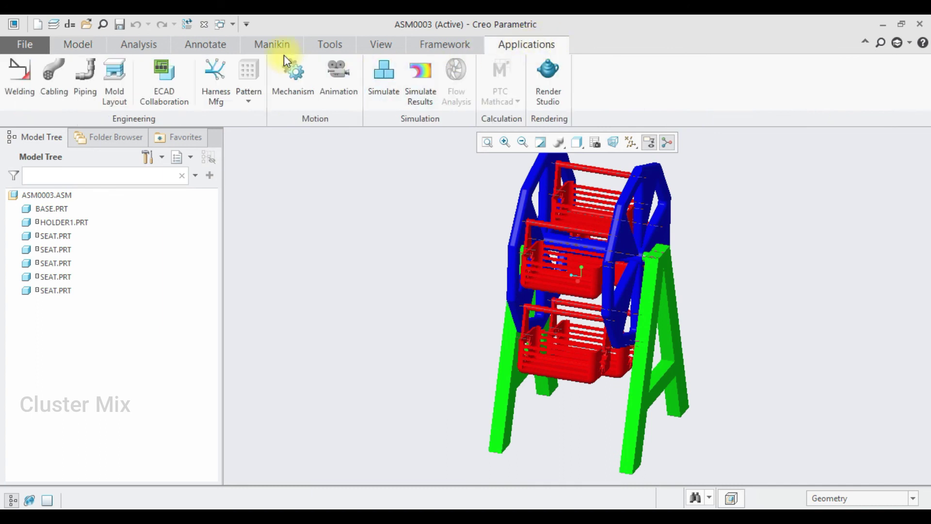
pyautogui.click(304, 66)
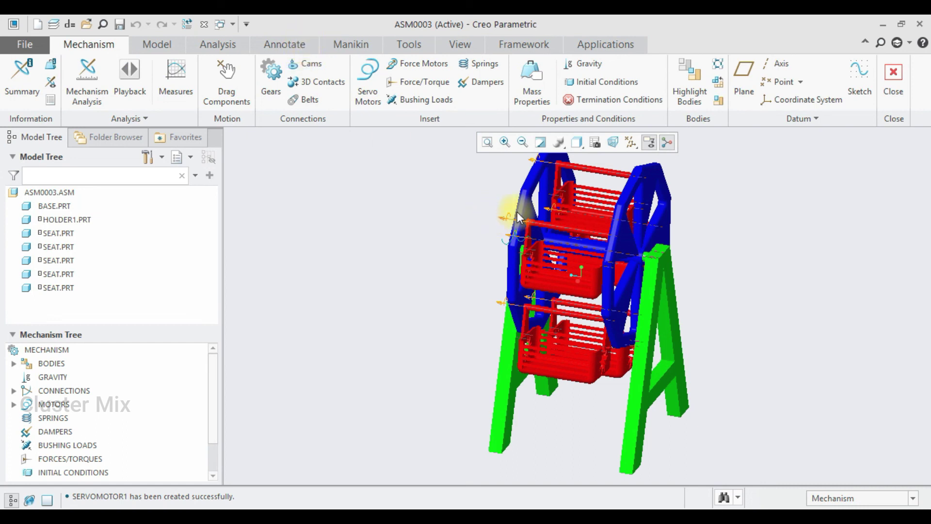
# Start a servo motor definition and select the holder's pin joint axis at the base as its driven entity
pyautogui.click(370, 85)
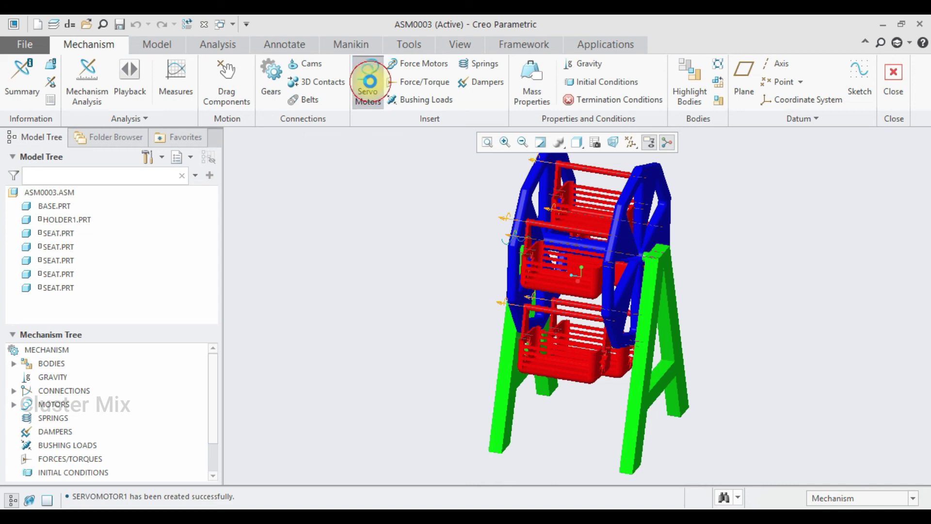
pyautogui.moveTo(734, 253); pyautogui.dragTo(601, 255, button='middle')
pyautogui.scroll(5, 593, 249)
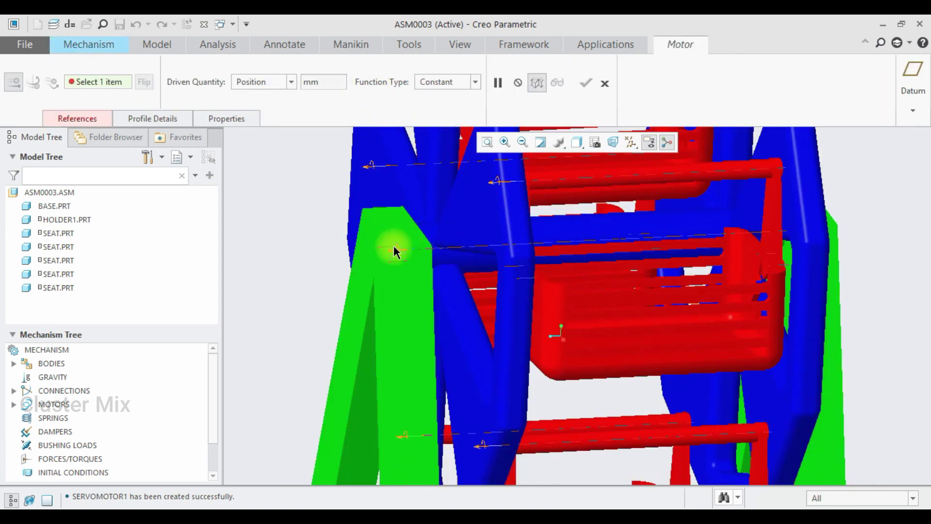
pyautogui.click(394, 250)
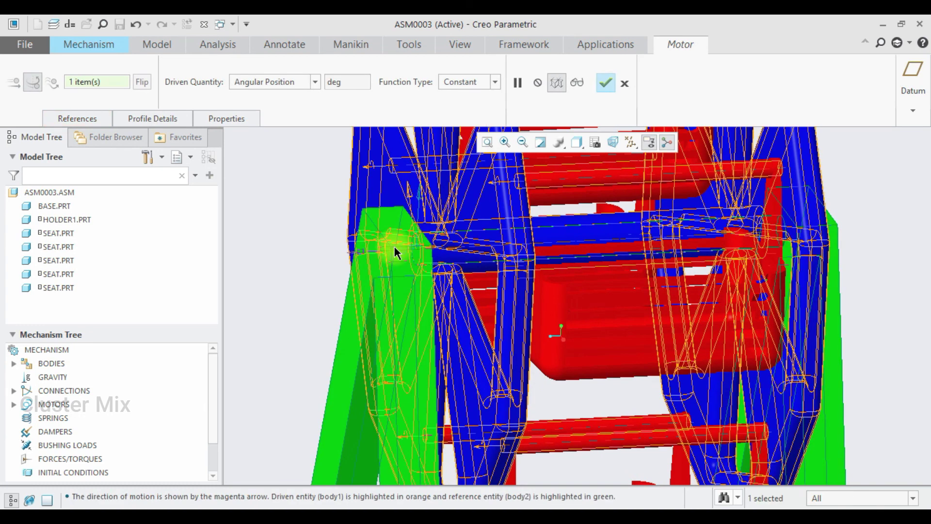
# Define the servo motor's profile as a constant angular velocity of 20 deg/sec and finish the motor
pyautogui.click(145, 119)
pyautogui.click(185, 167)
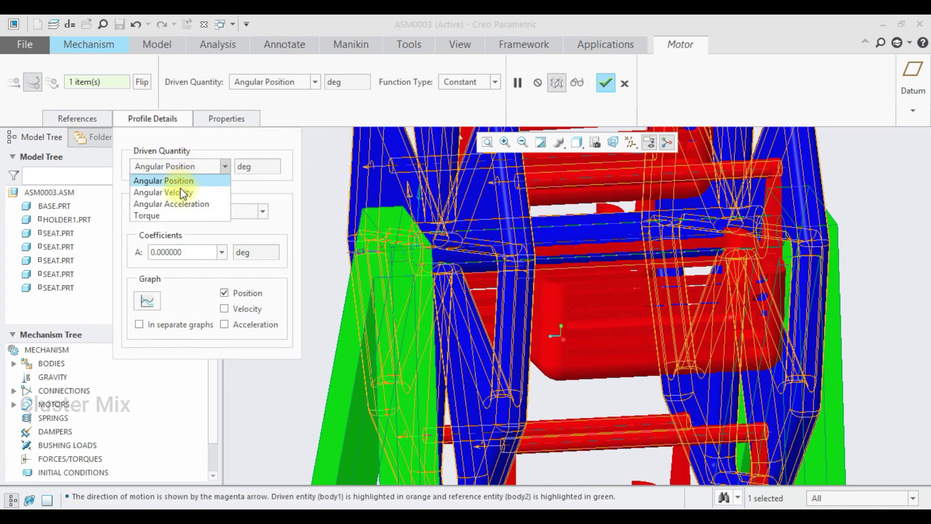
pyautogui.click(180, 190)
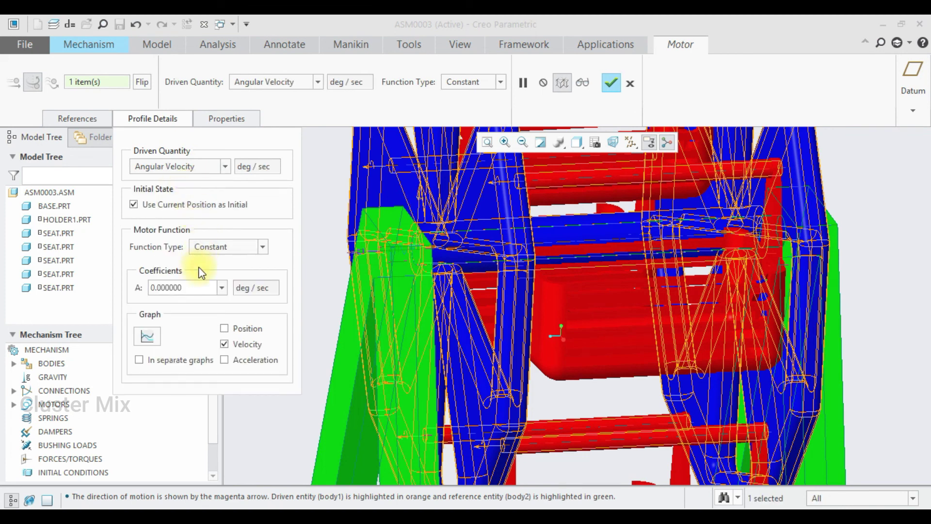
pyautogui.doubleClick(181, 288)
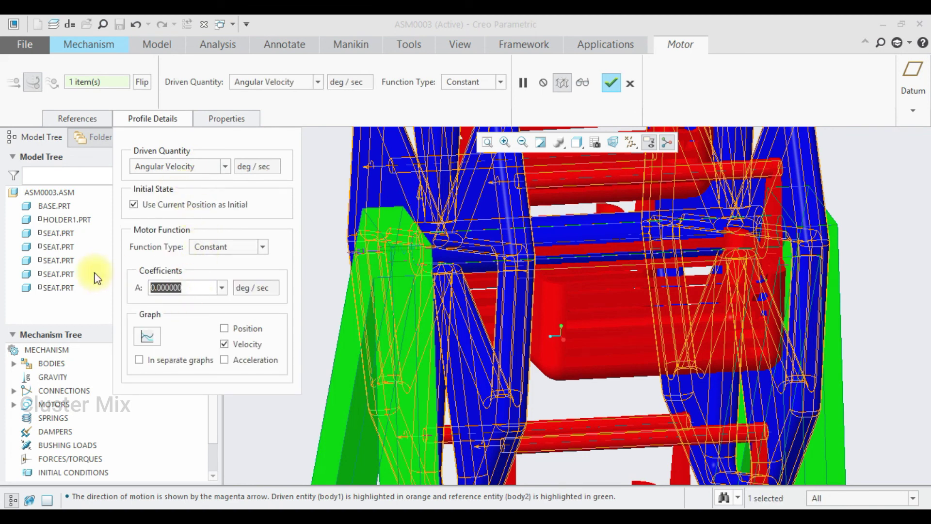
pyautogui.write('20')
pyautogui.press('Return')
pyautogui.click(612, 83)
# Define gravity for the mechanism with magnitude 9806.65 mm/sec^2 acting in the negative Y direction, checking its direction arrow on the model
pyautogui.scroll(-5, 520, 339)
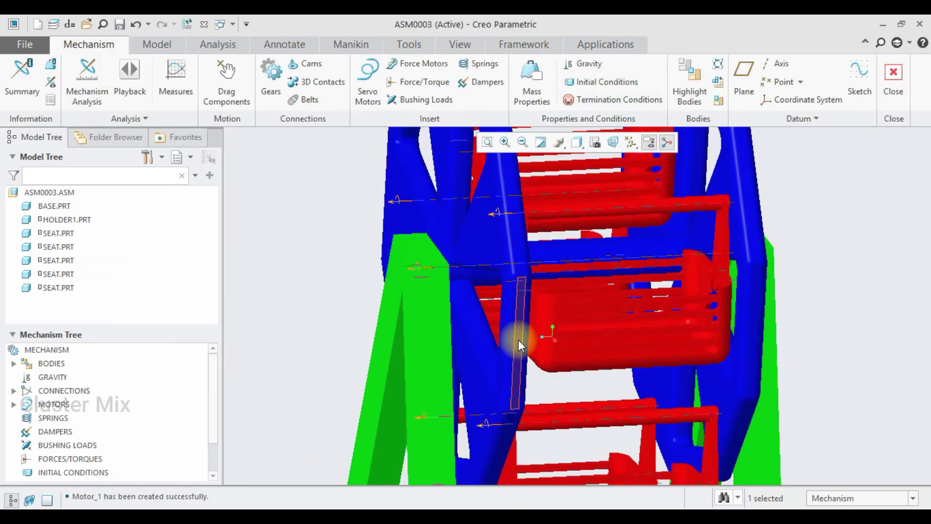
pyautogui.scroll(-2, 520, 338)
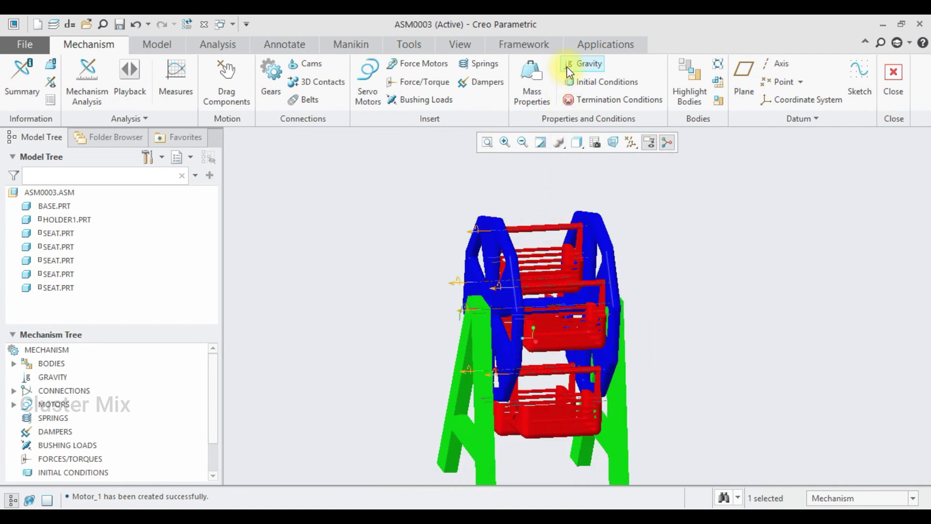
pyautogui.click(589, 67)
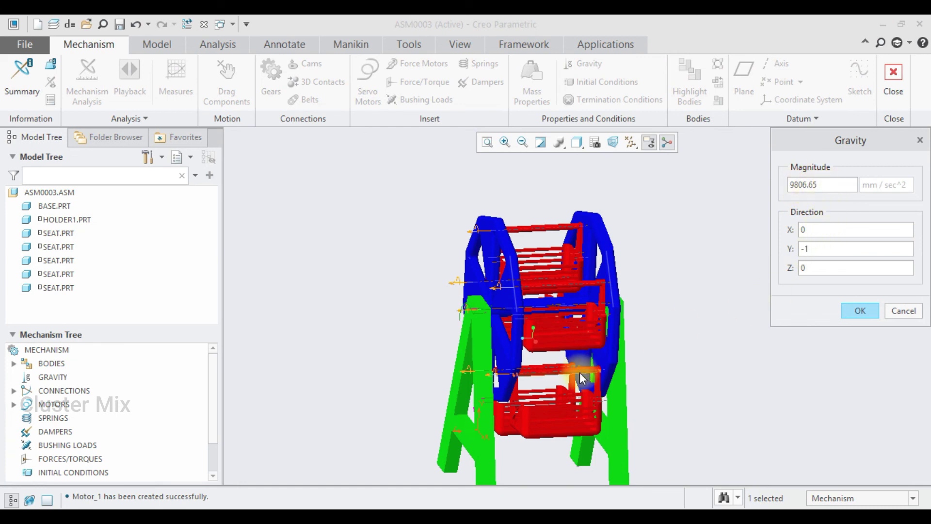
pyautogui.moveTo(624, 357); pyautogui.dragTo(592, 355, button='middle')
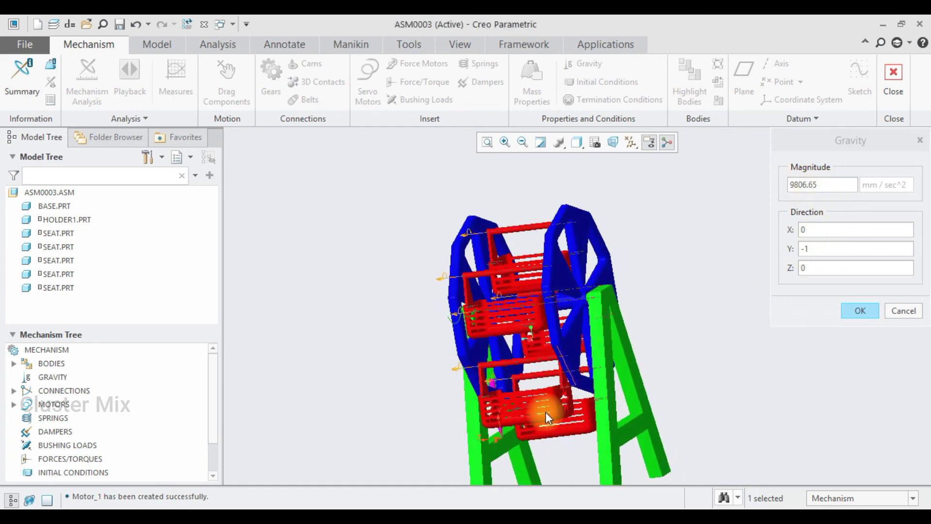
pyautogui.scroll(-4, 497, 414)
pyautogui.moveTo(500, 419); pyautogui.dragTo(494, 380, button='middle')
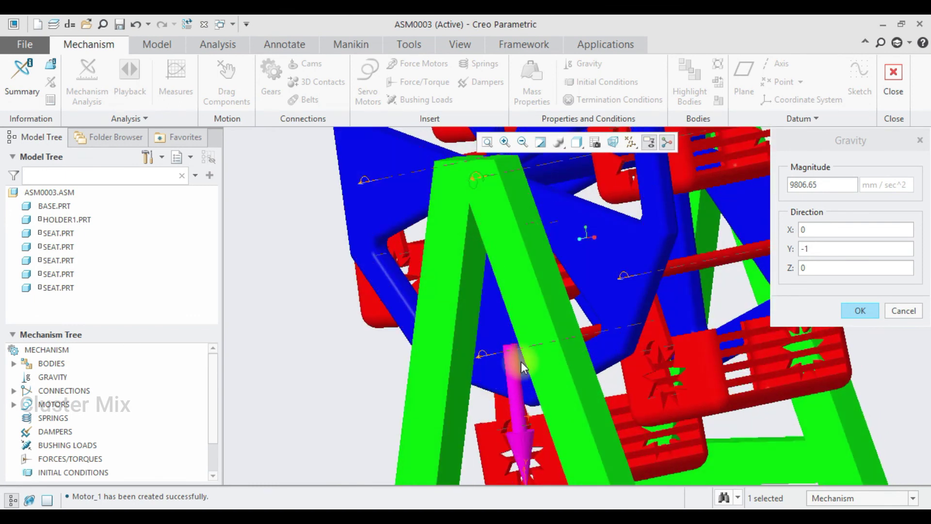
pyautogui.click(857, 311)
# Hide the model and mechanism trees to enlarge the graphics area, and start a mechanism analysis definition of type Dynamic
pyautogui.scroll(-5, 654, 336)
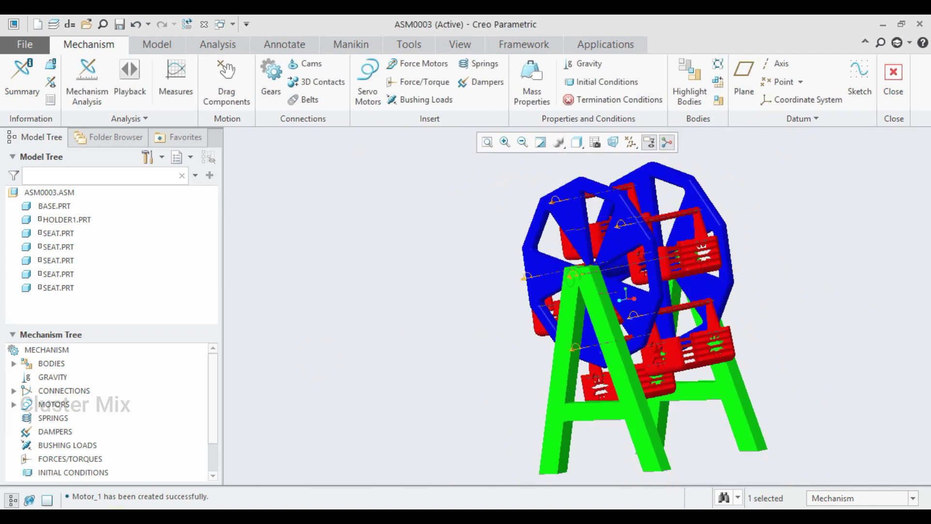
pyautogui.click(47, 499)
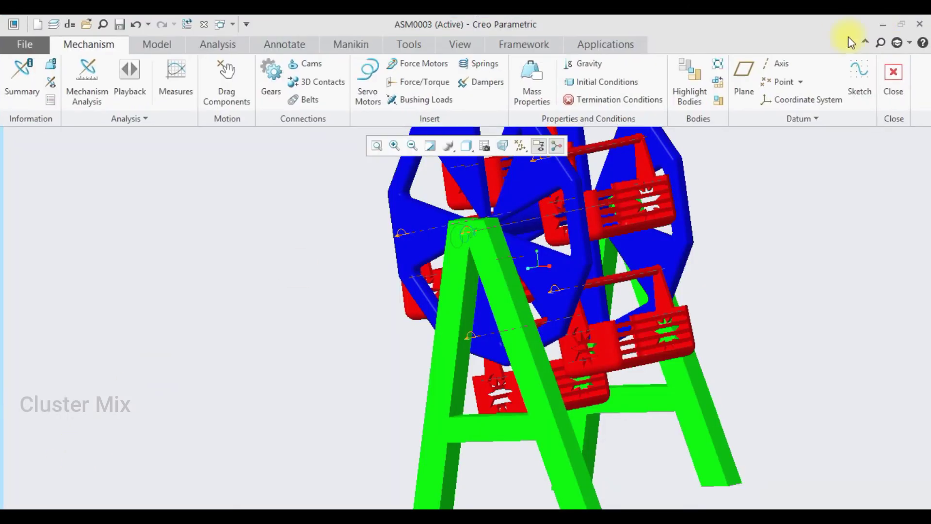
pyautogui.moveTo(177, 26)
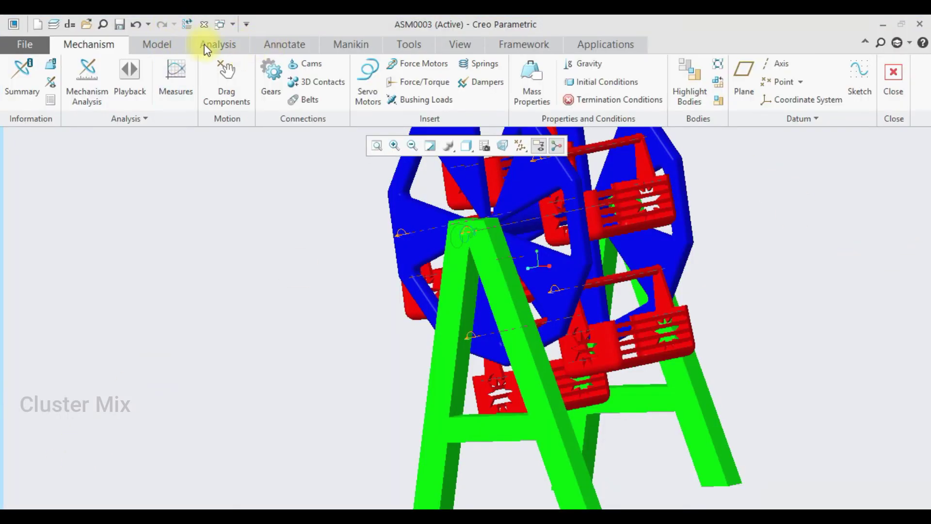
pyautogui.click(104, 61)
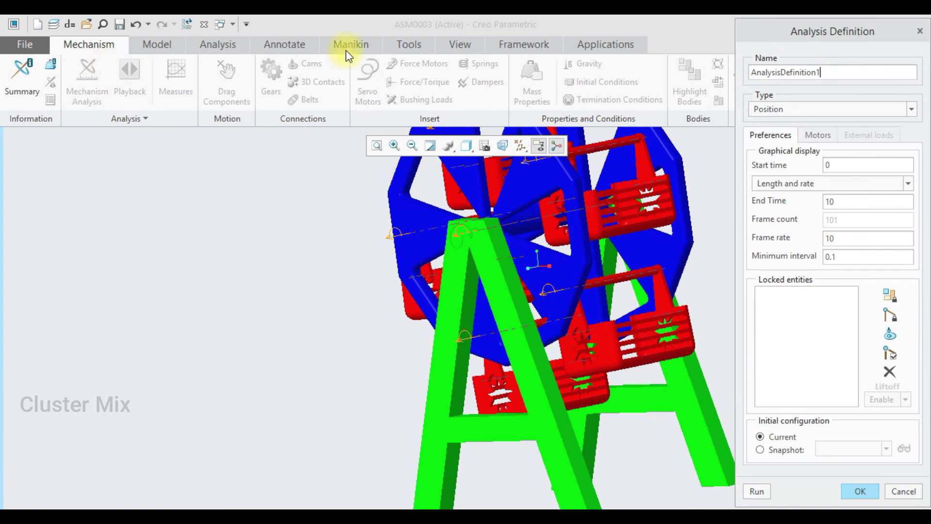
pyautogui.click(817, 108)
pyautogui.click(795, 146)
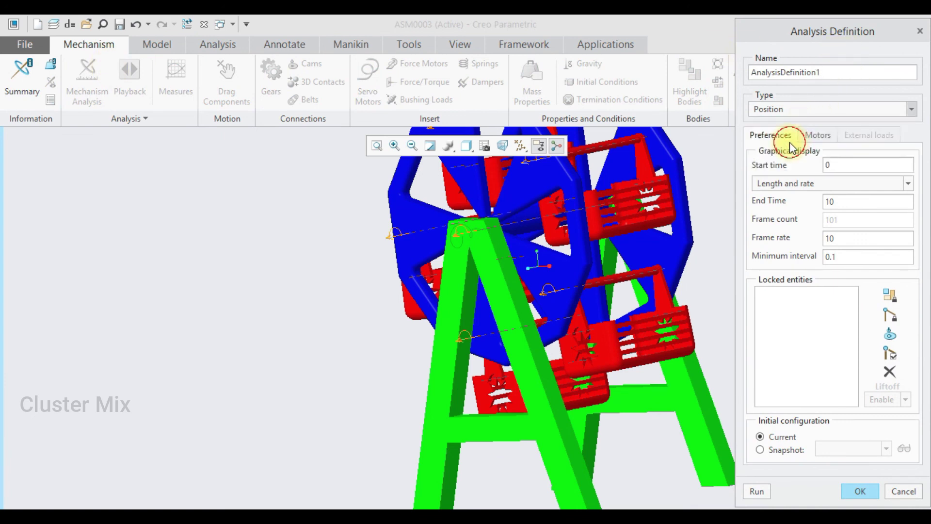
# Run the dynamic analysis with gravity enabled in the external loads and a duration of 100
pyautogui.scroll(3, 274, 268)
pyautogui.scroll(-2, 394, 186)
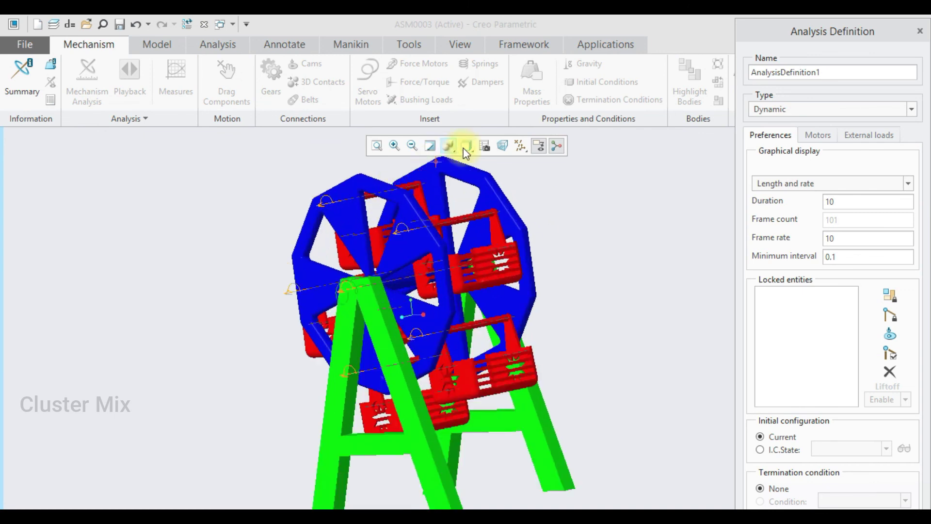
pyautogui.scroll(-2, 464, 149)
pyautogui.scroll(2, 531, 229)
pyautogui.moveTo(530, 229); pyautogui.dragTo(553, 239, button='middle')
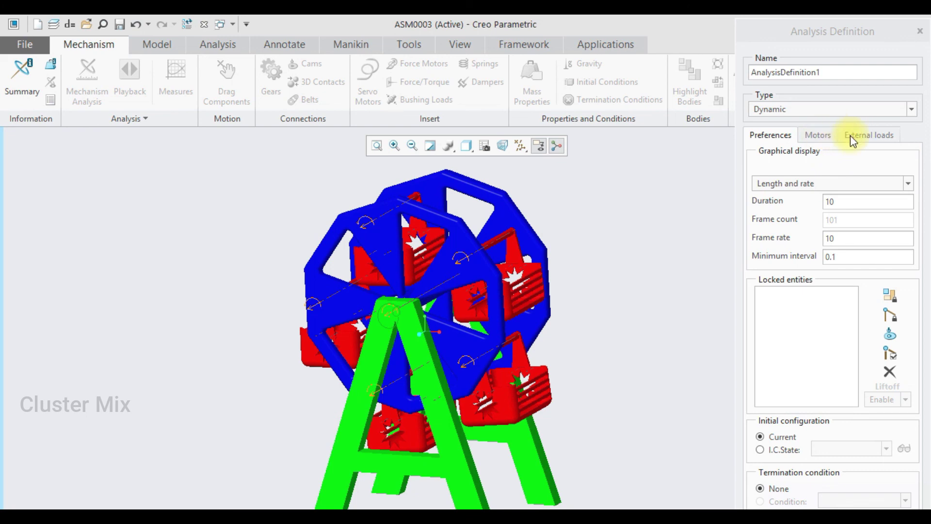
pyautogui.click(854, 138)
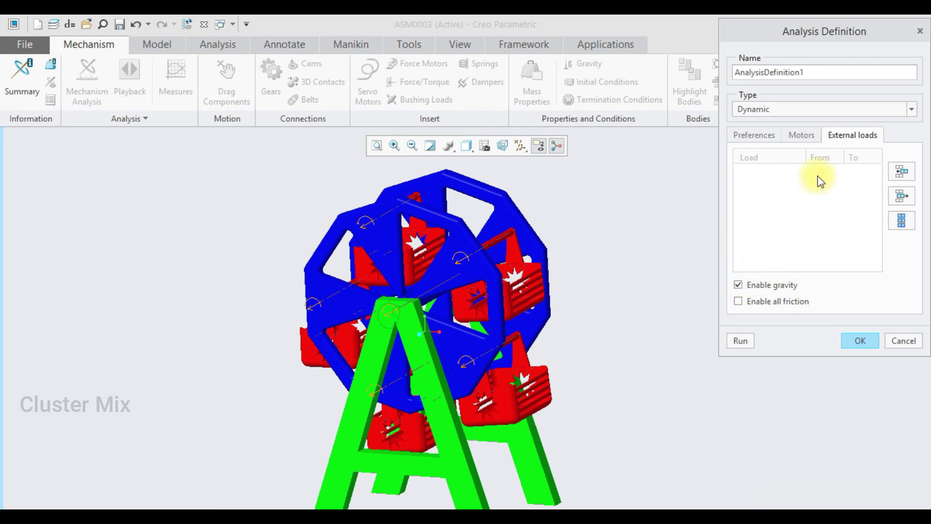
pyautogui.click(753, 138)
pyautogui.click(821, 204)
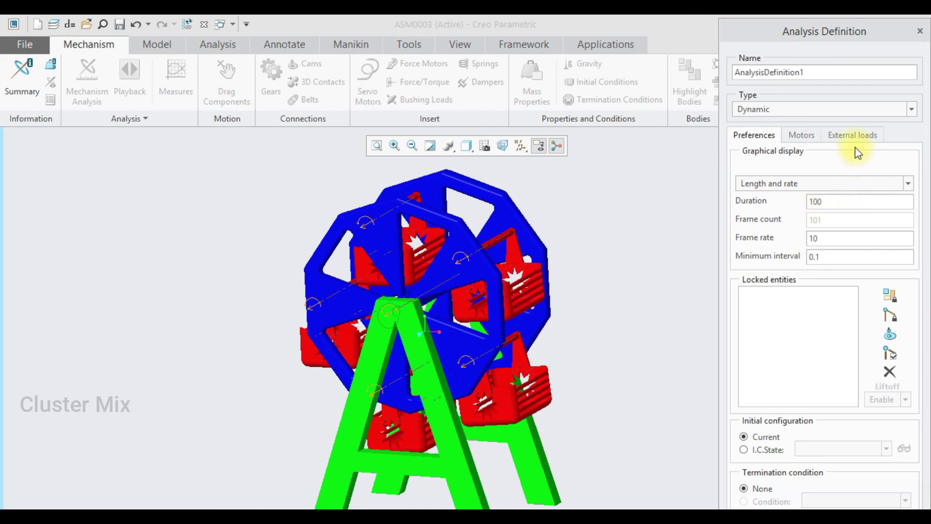
pyautogui.click(854, 135)
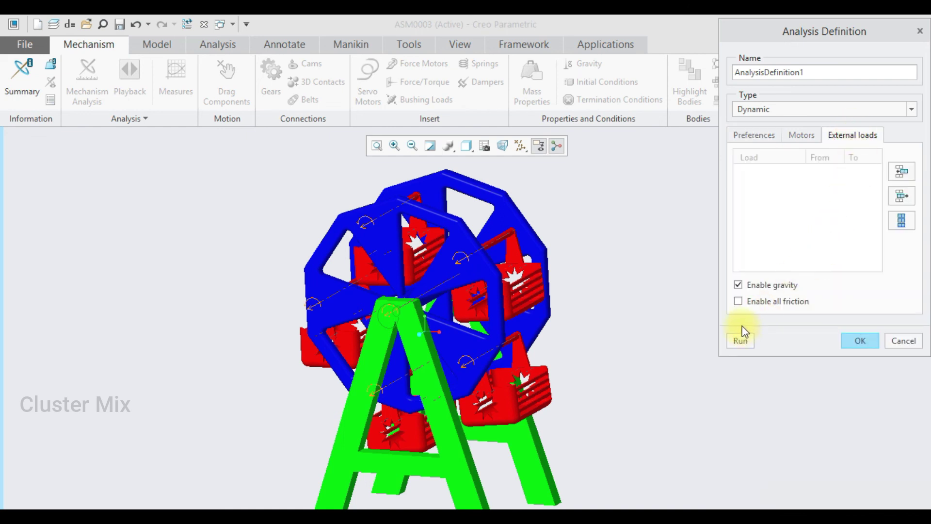
pyautogui.click(740, 341)
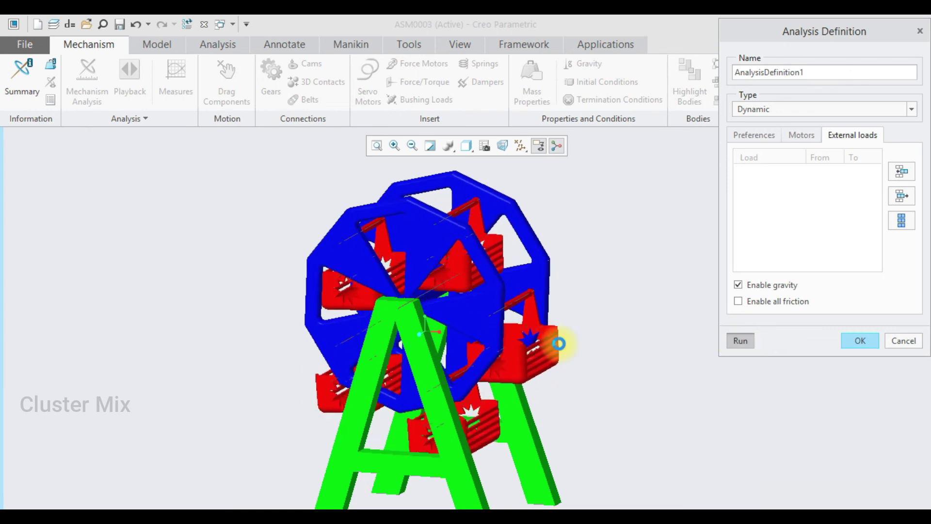